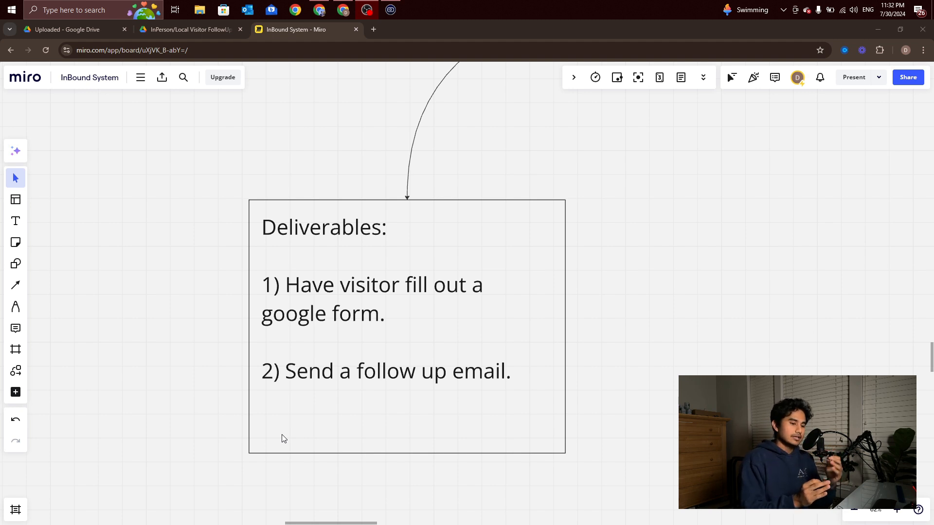
Insert '/ you as a sales person,' after 'visitor' in the first Deliverables entry
{"action": "left_click", "coordinate": [398, 287]}
{"action": "left_click", "coordinate": [398, 287]}
{"action": "triple_click", "coordinate": [398, 287]}
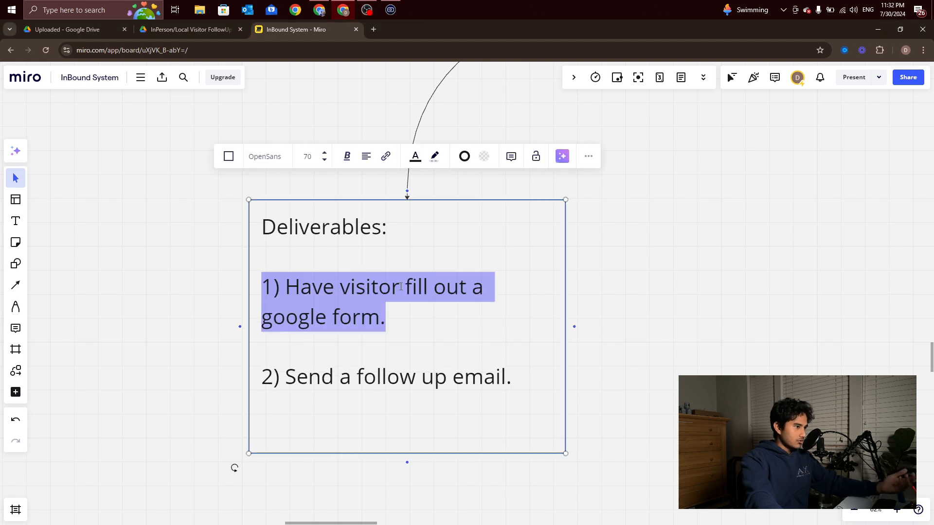
{"action": "left_click", "coordinate": [397, 289]}
{"action": "type", "text": "/ you a"}
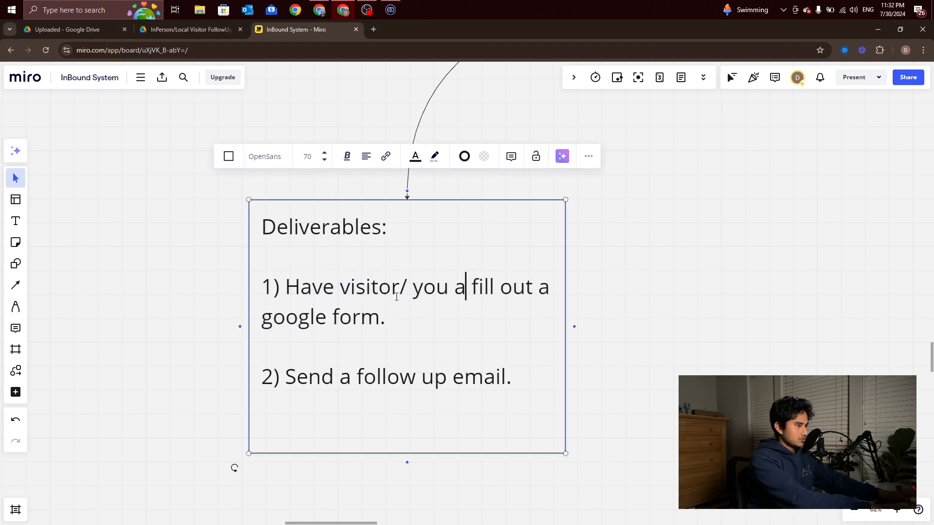
{"action": "type", "text": " s fill out a"}
{"action": "key", "text": "BackSpace"}
{"action": "key", "text": "BackSpace"}
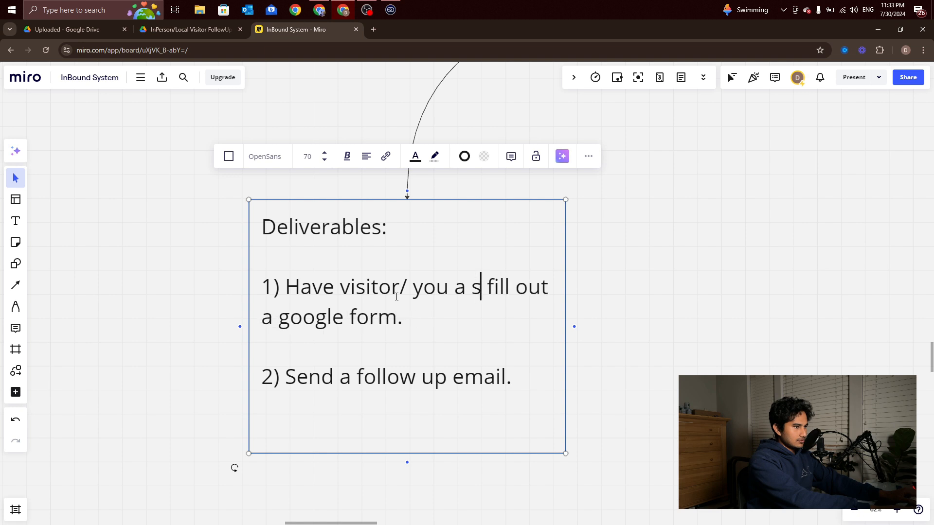
{"action": "key", "text": "BackSpace"}
{"action": "key", "text": "BackSpace"}
{"action": "type", "text": "s a s"}
{"action": "type", "text": "ales person."}
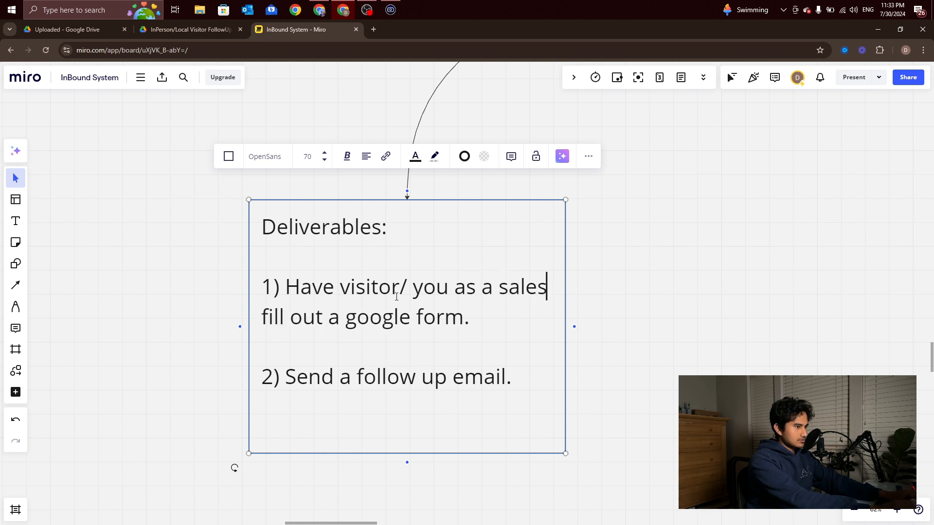
{"action": "key", "text": "BackSpace"}
{"action": "type", "text": "m"}
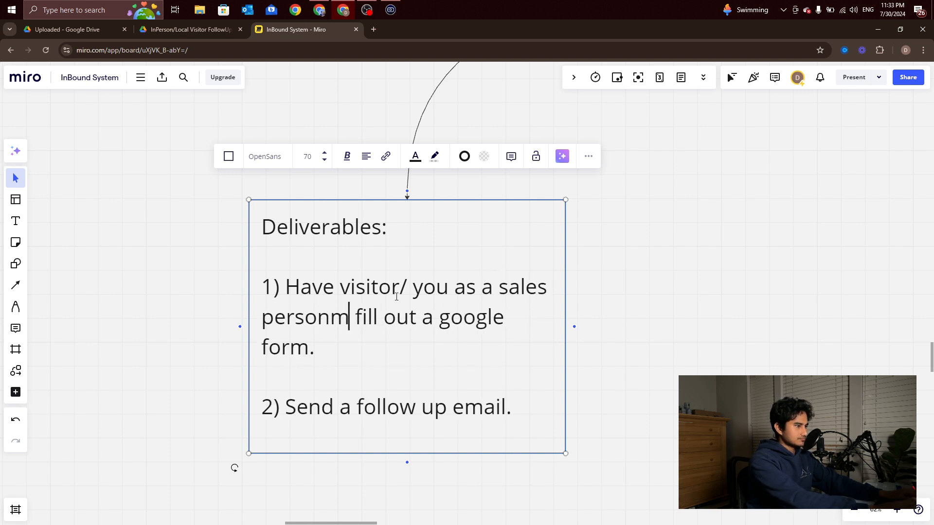
{"action": "key", "text": "BackSpace"}
{"action": "type", "text": ","}
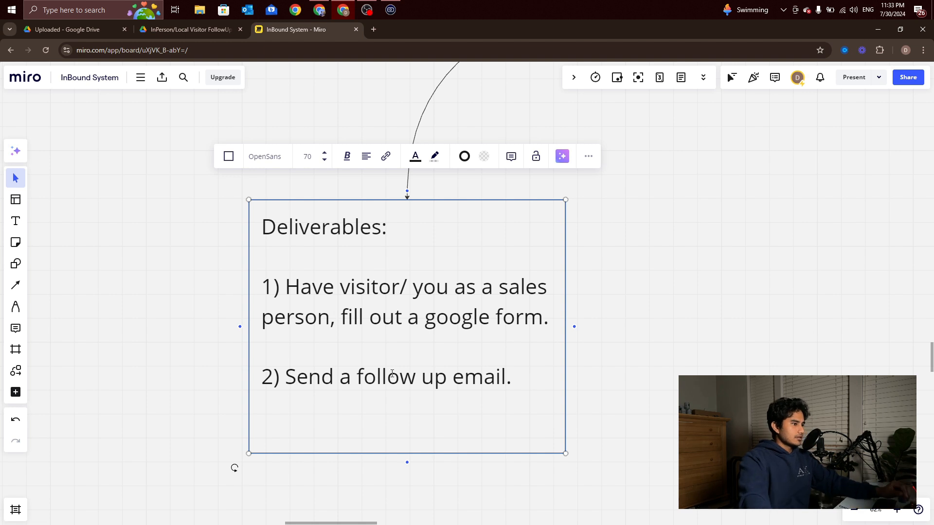
{"action": "left_click", "coordinate": [652, 380]}
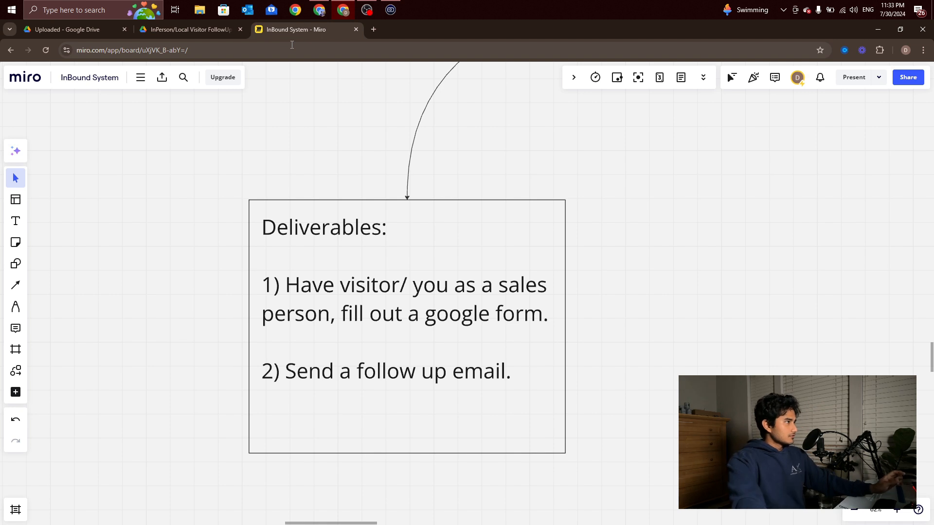
{"action": "left_click", "coordinate": [315, 15]}
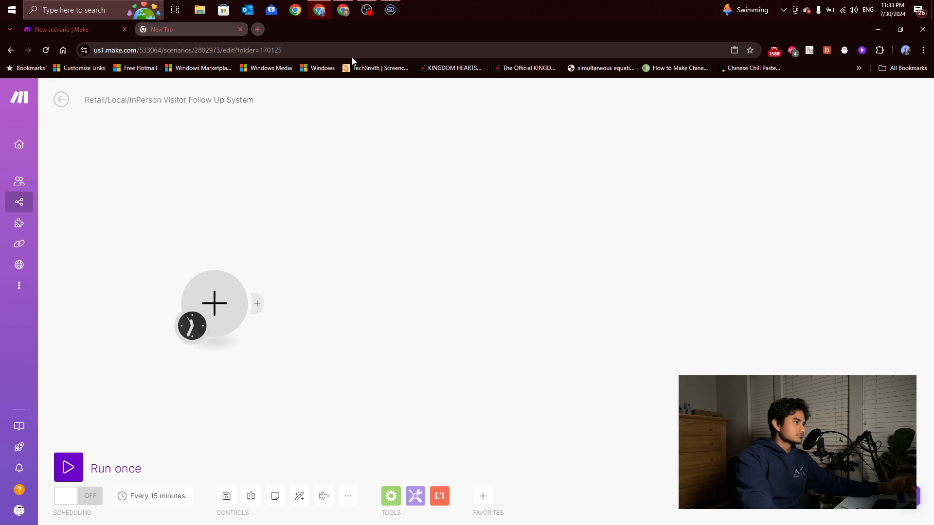
{"action": "mouse_move", "coordinate": [340, 14]}
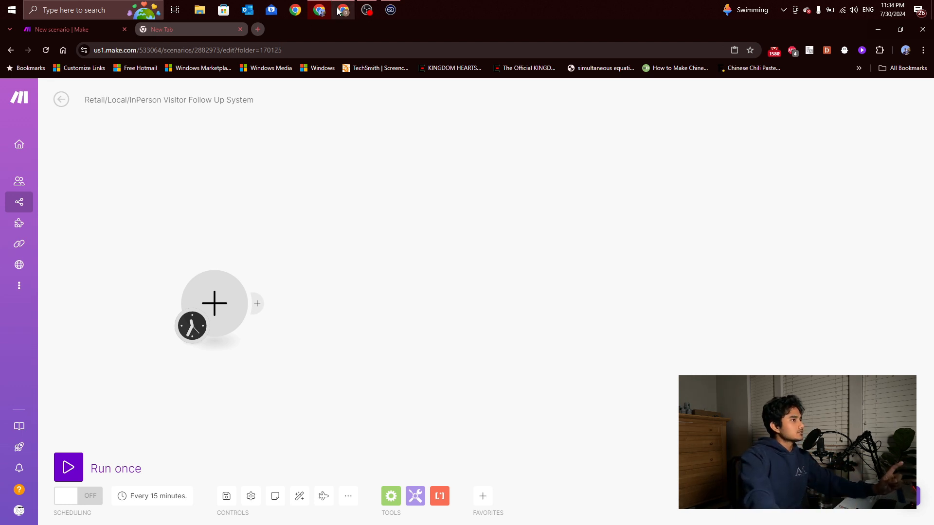
{"action": "left_click", "coordinate": [343, 60]}
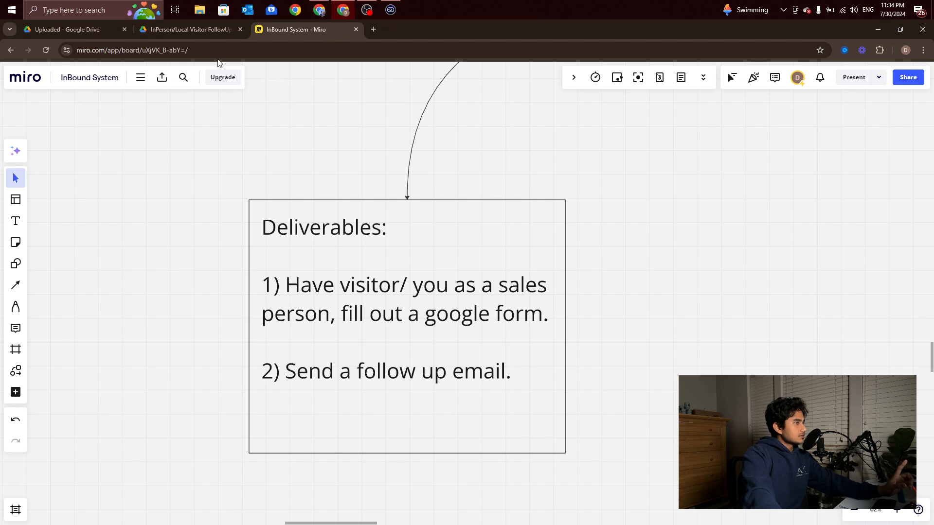
Switch to the Google Drive tab showing the InPerson/Local Visitor FollowUp folder
{"action": "left_click", "coordinate": [176, 25]}
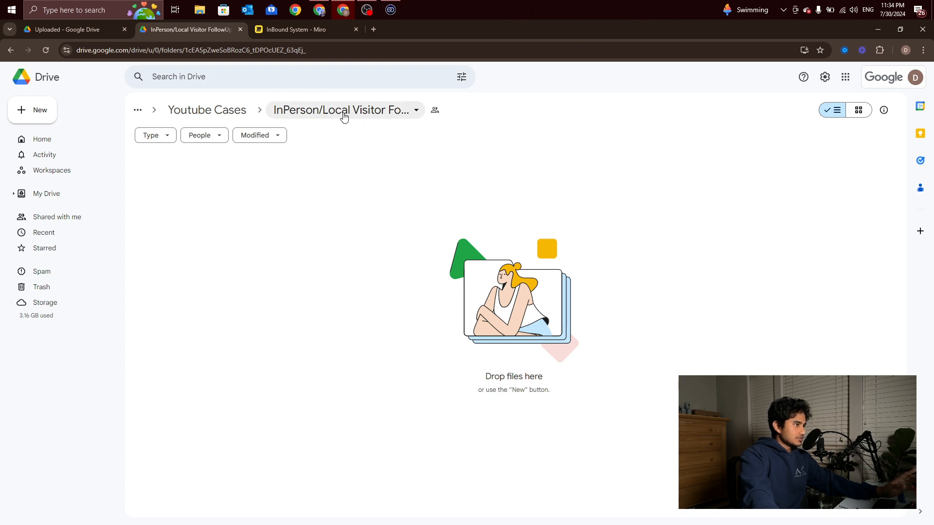
Make a new folder named 'Product Information for Customer/Visitor' and open it
{"action": "left_click", "coordinate": [46, 116]}
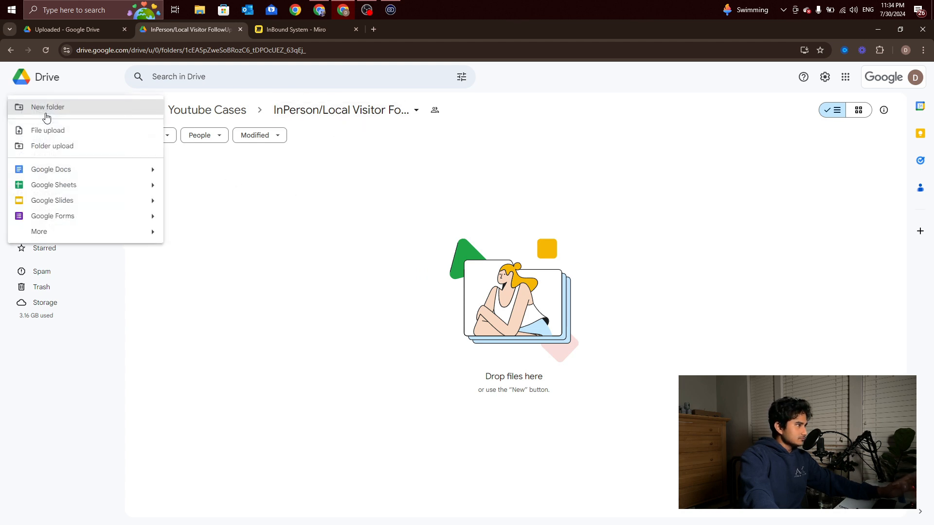
{"action": "left_click", "coordinate": [53, 108]}
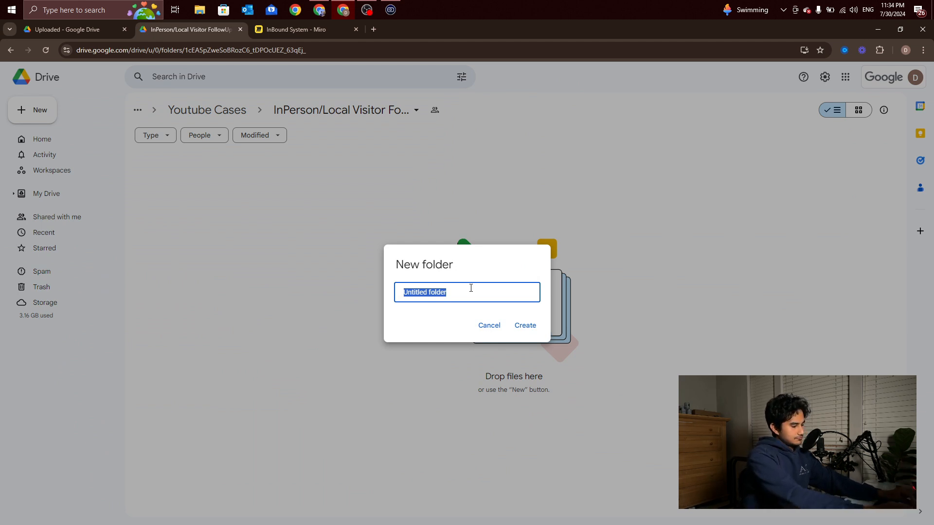
{"action": "type", "text": "Produ"}
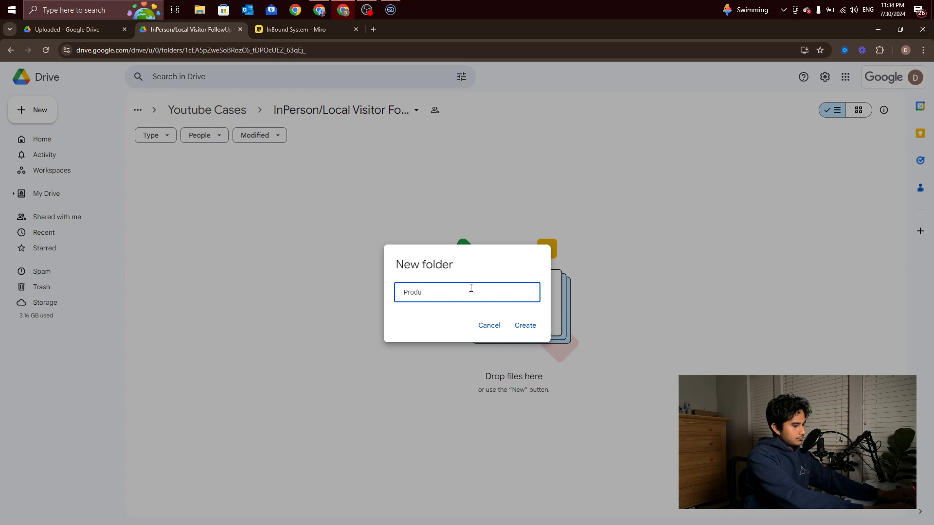
{"action": "type", "text": "ct Information for "}
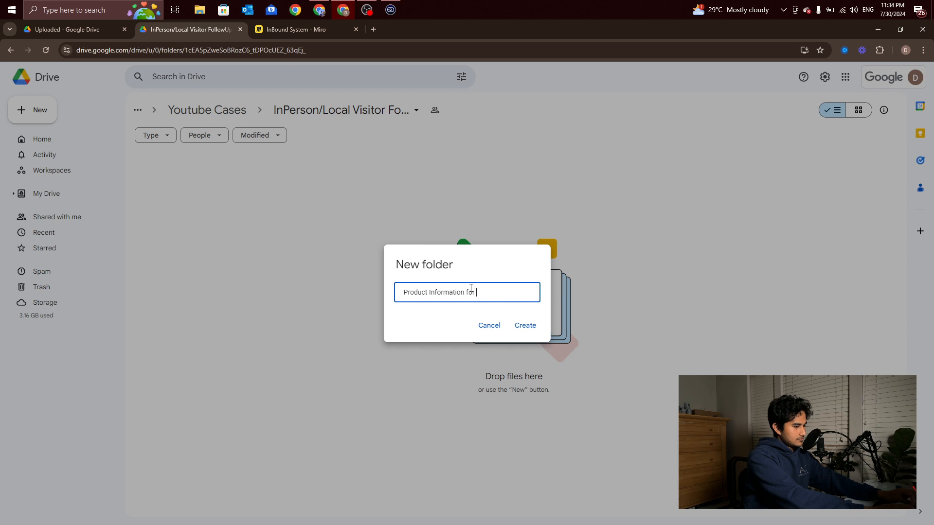
{"action": "type", "text": "Custome"}
{"action": "key", "text": "BackSpace"}
{"action": "key", "text": "BackSpace"}
{"action": "key", "text": "BackSpace"}
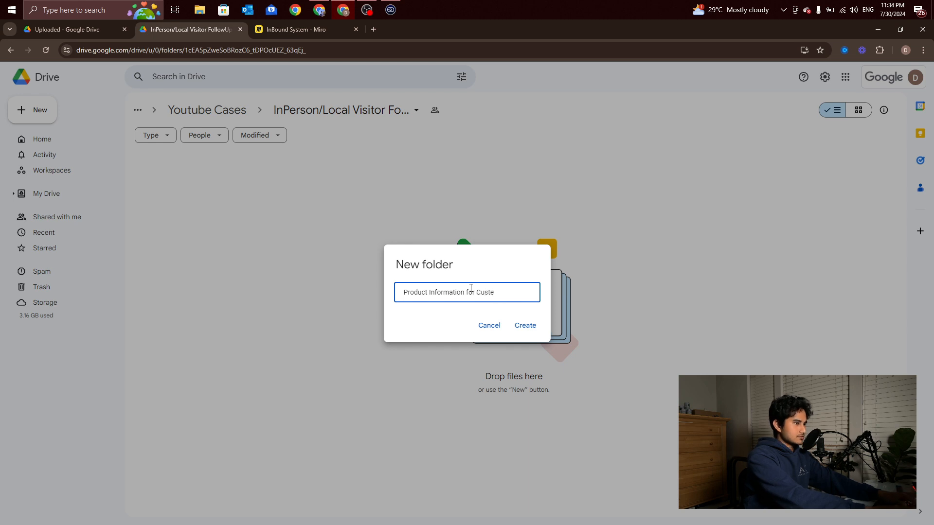
{"action": "type", "text": "omer/"}
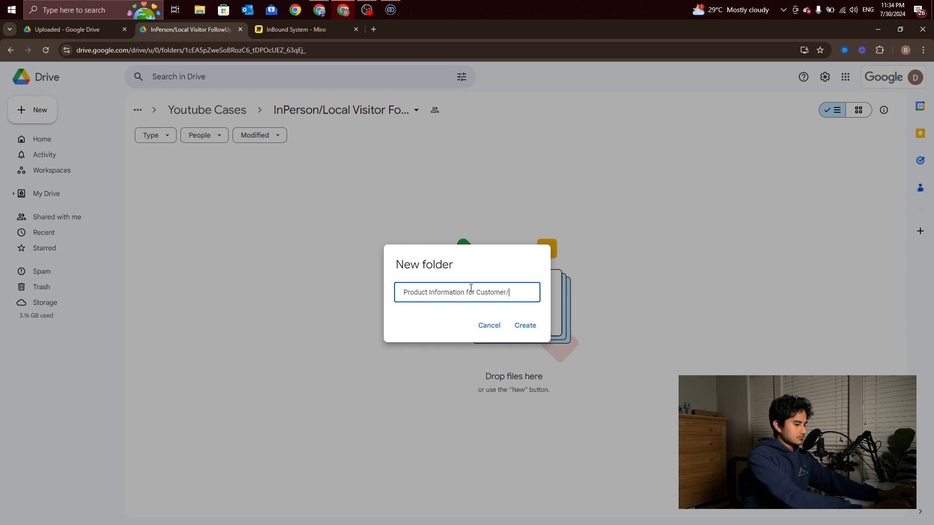
{"action": "type", "text": "Visai"}
{"action": "key", "text": "BackSpace"}
{"action": "key", "text": "BackSpace"}
{"action": "type", "text": "istor"}
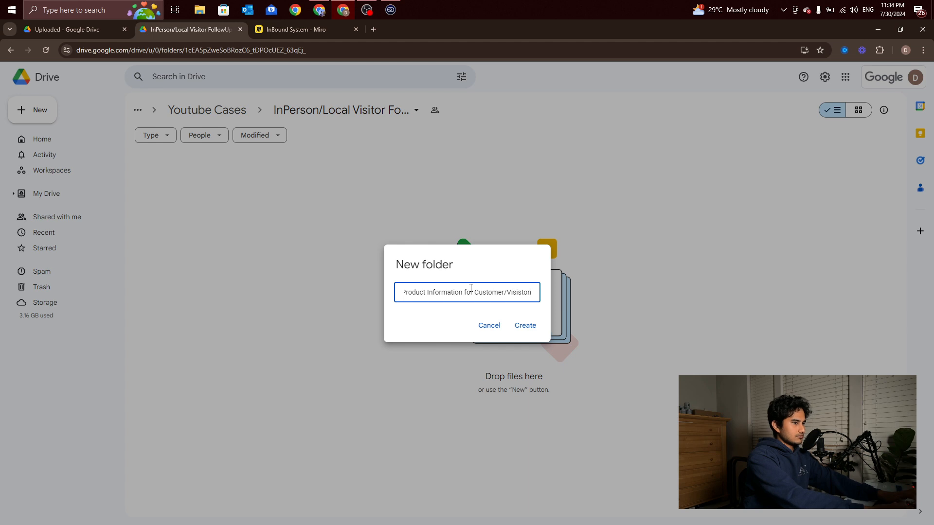
{"action": "type", "text": "tor"}
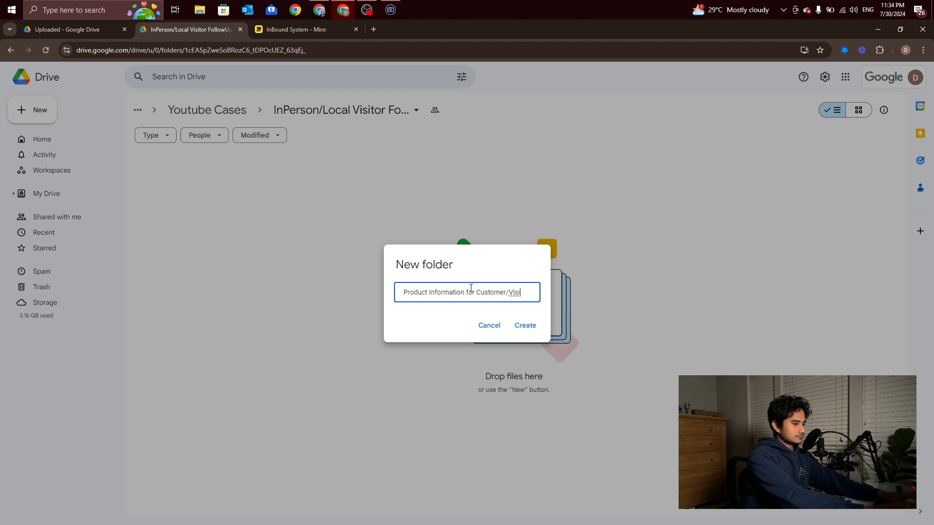
{"action": "left_click", "coordinate": [530, 328]}
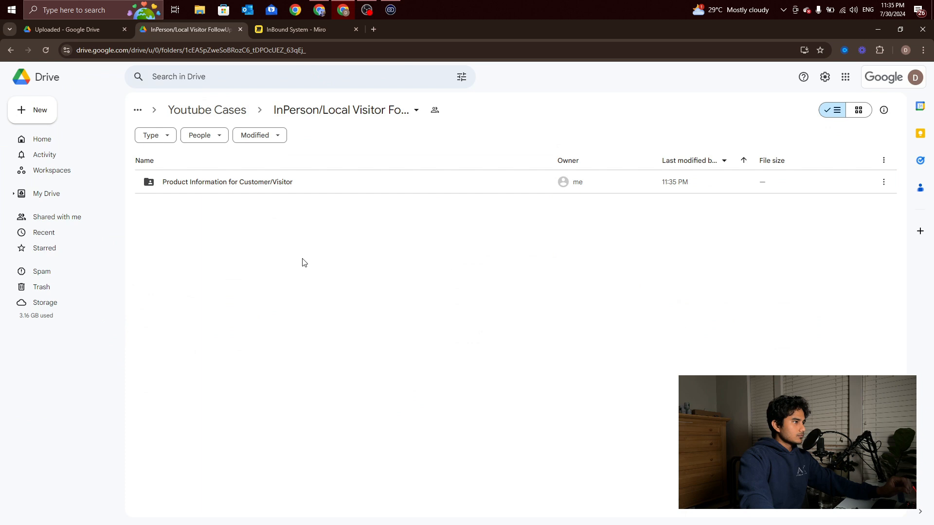
{"action": "double_click", "coordinate": [287, 189]}
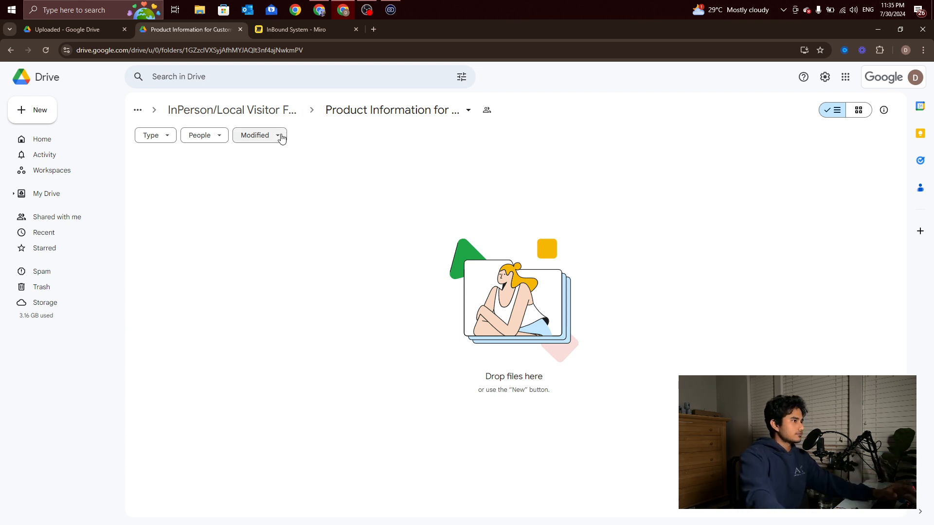
Back in the parent follow-up folder, create and share a new Google Form
{"action": "left_click", "coordinate": [282, 111]}
{"action": "right_click", "coordinate": [259, 242]}
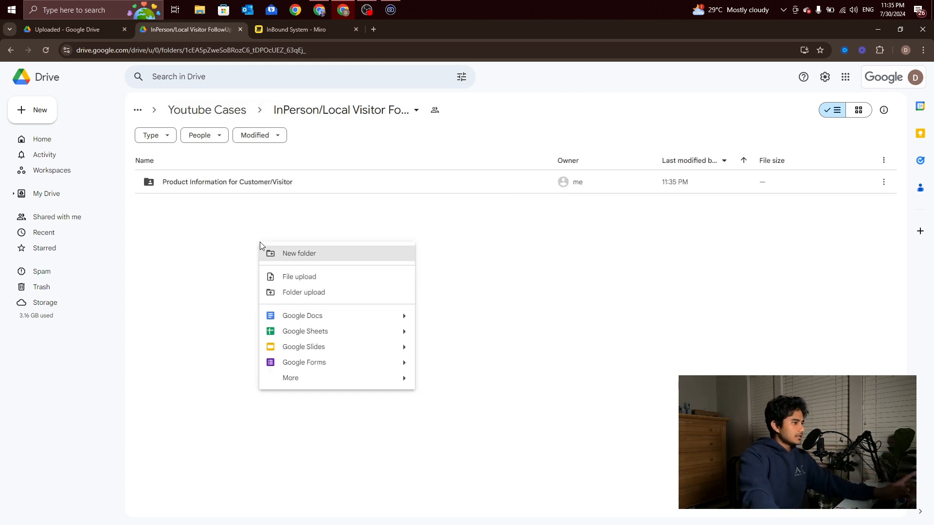
{"action": "left_click", "coordinate": [366, 362]}
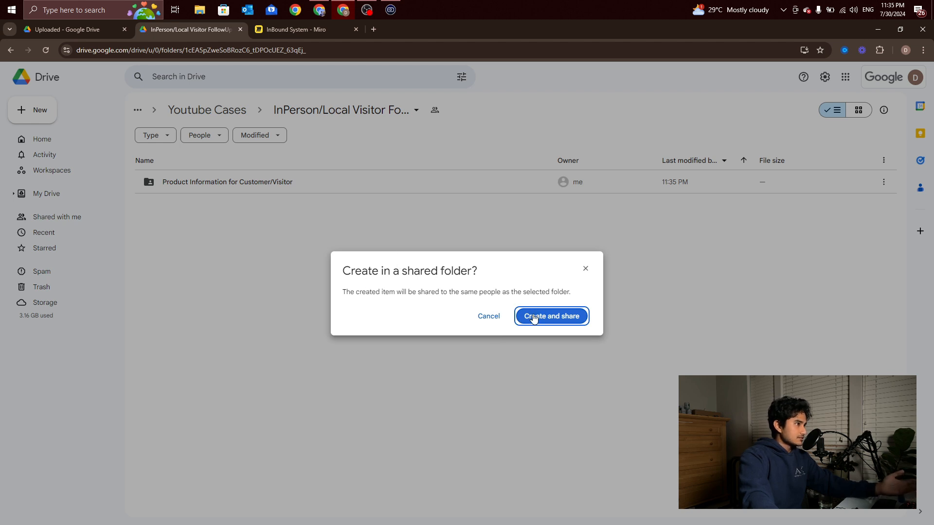
{"action": "left_click", "coordinate": [565, 316]}
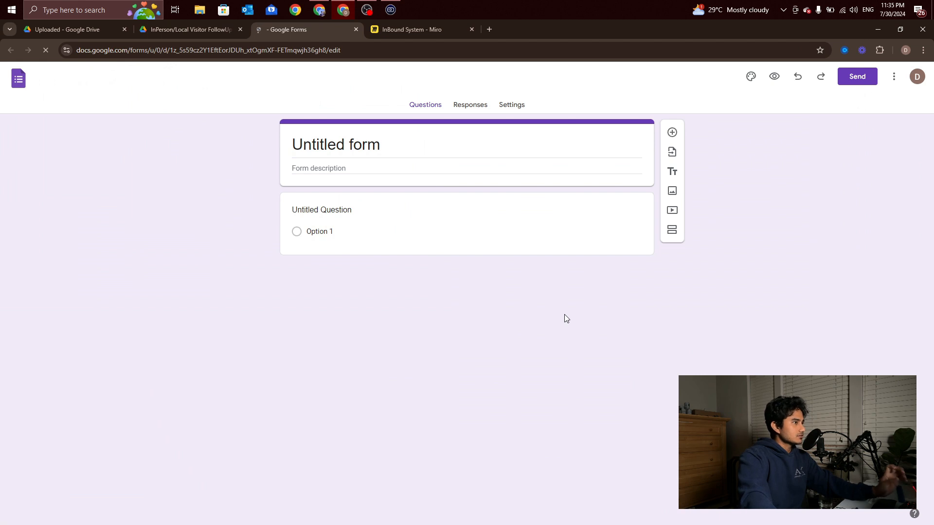
Replace the untitled form title with 'Kaizhen Visitor Form' and dismiss the tour prompt
{"action": "double_click", "coordinate": [314, 145]}
{"action": "triple_click", "coordinate": [314, 145]}
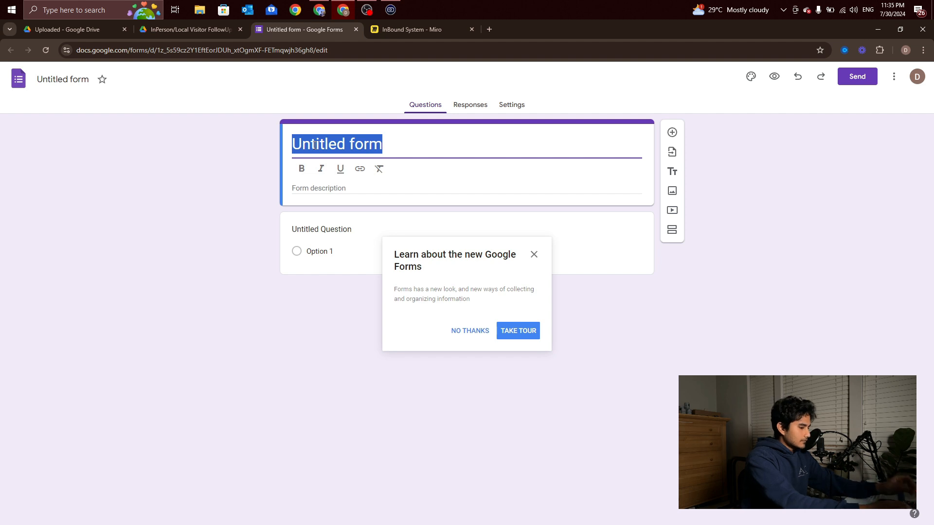
{"action": "type", "text": "Kaizhen "}
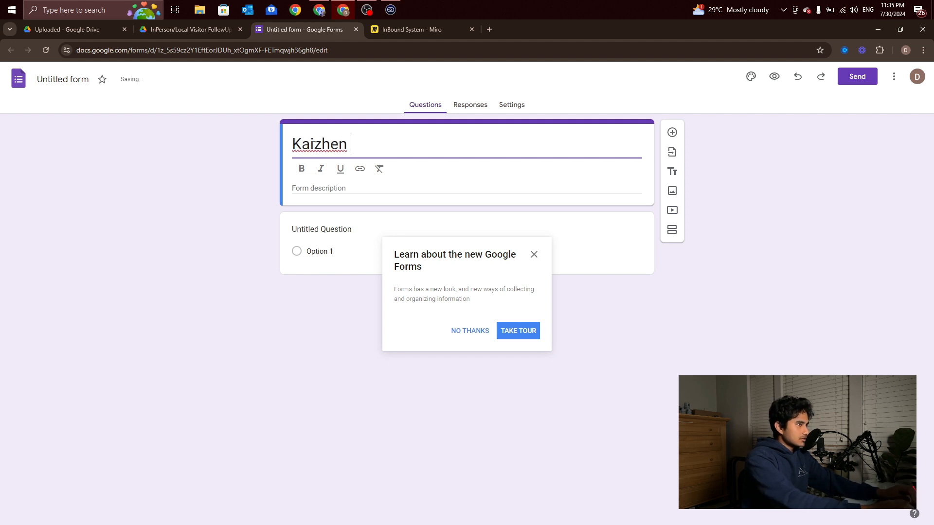
{"action": "type", "text": "Form"}
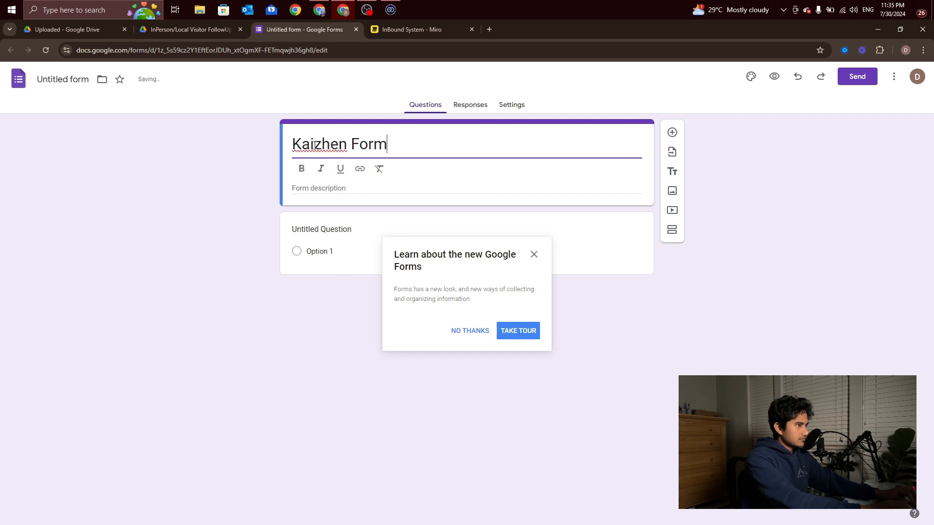
{"action": "key", "text": "BackSpace"}
{"action": "key", "text": "BackSpace"}
{"action": "key", "text": "BackSpace"}
{"action": "key", "text": "BackSpace"}
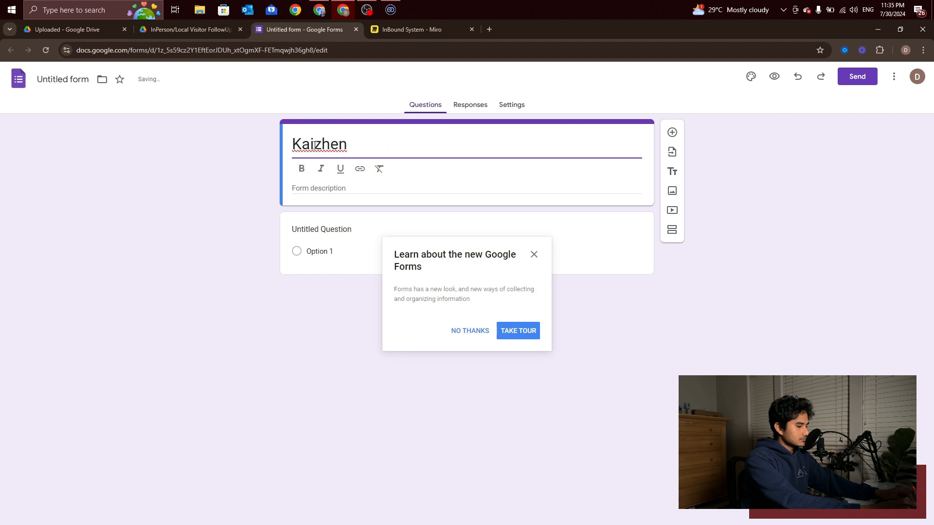
{"action": "type", "text": "Visit"}
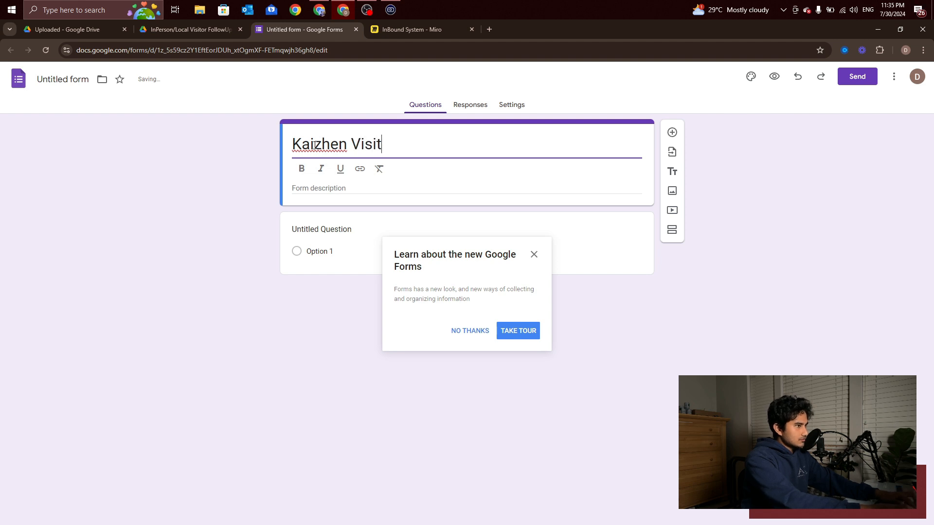
{"action": "type", "text": "or Form"}
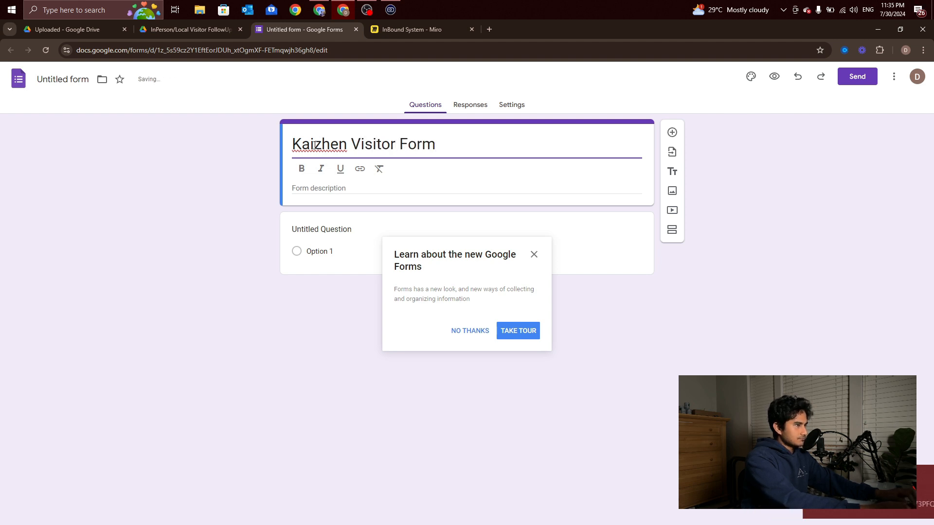
{"action": "left_click", "coordinate": [265, 201]}
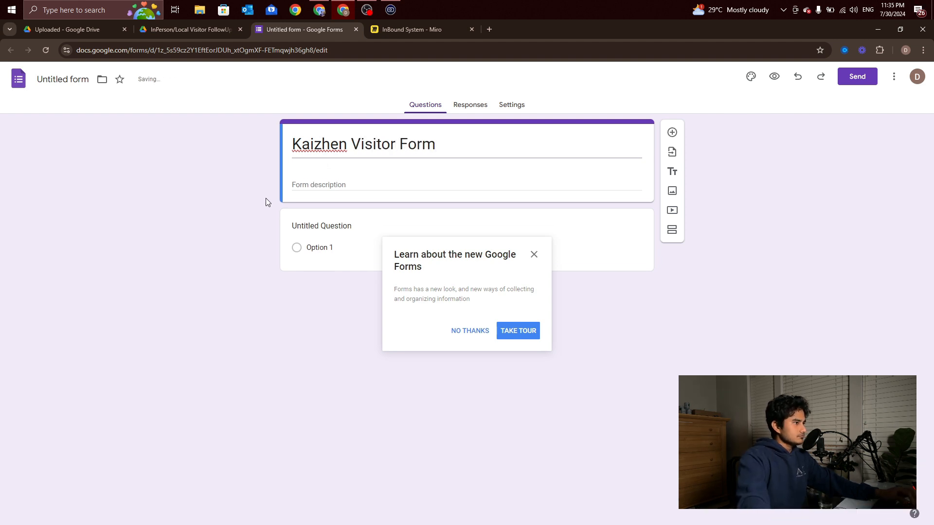
{"action": "left_click", "coordinate": [534, 255]}
Add First Name and Last Name short-answer questions, both marked required
{"action": "left_click", "coordinate": [338, 209]}
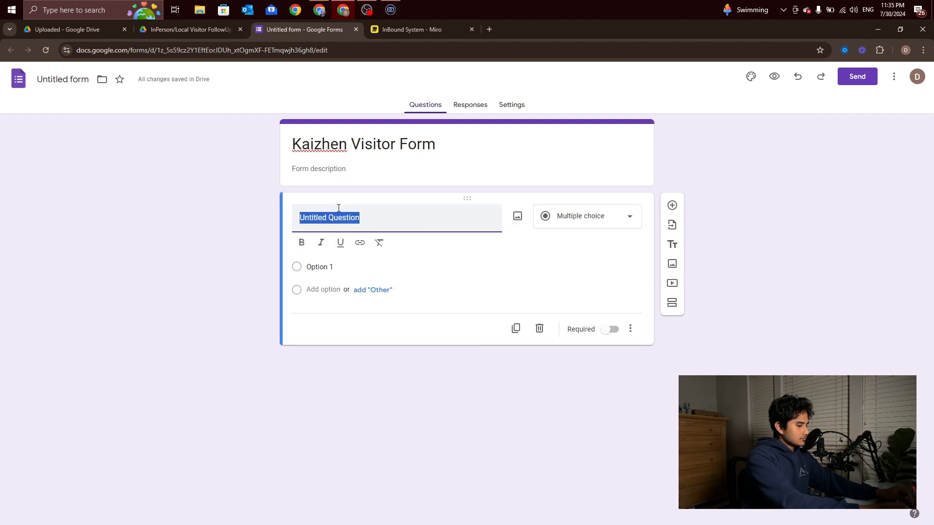
{"action": "type", "text": "First Name"}
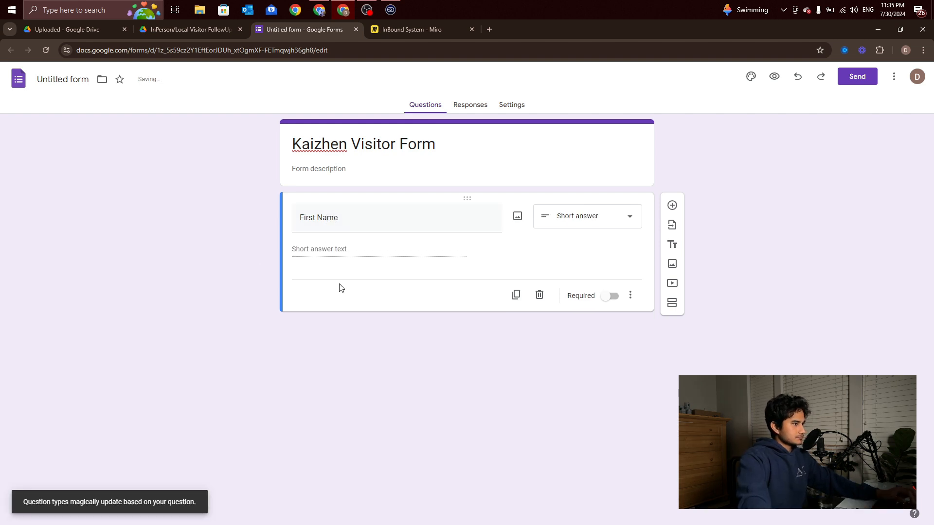
{"action": "left_click", "coordinate": [672, 205]}
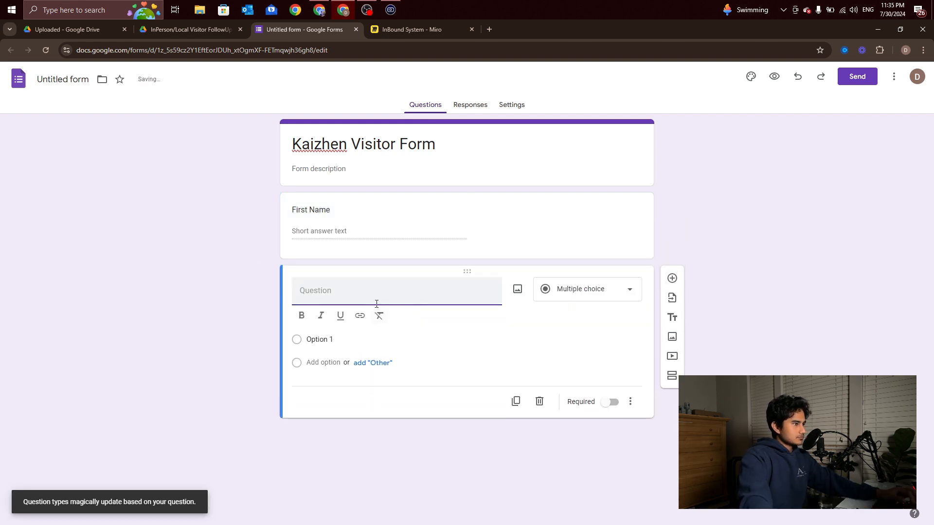
{"action": "type", "text": "Last Name"}
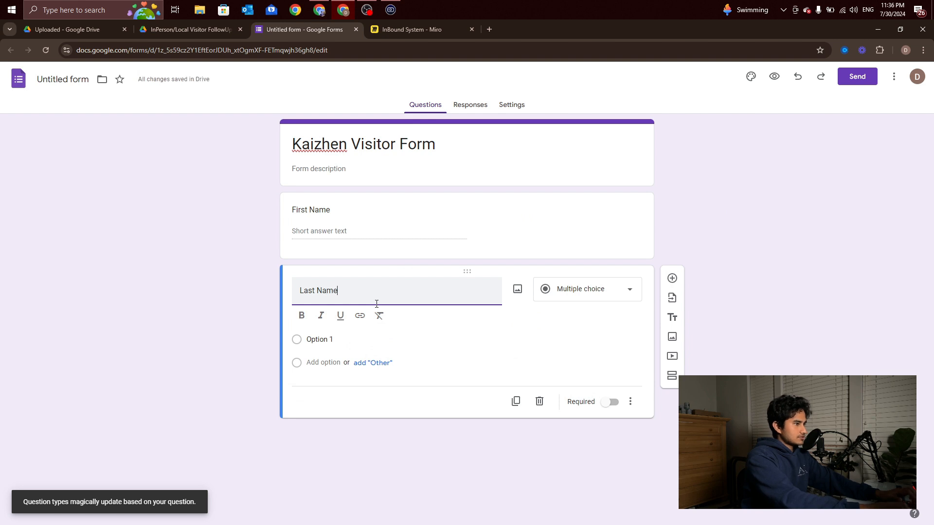
{"action": "left_click", "coordinate": [673, 278]}
{"action": "left_click", "coordinate": [384, 202]}
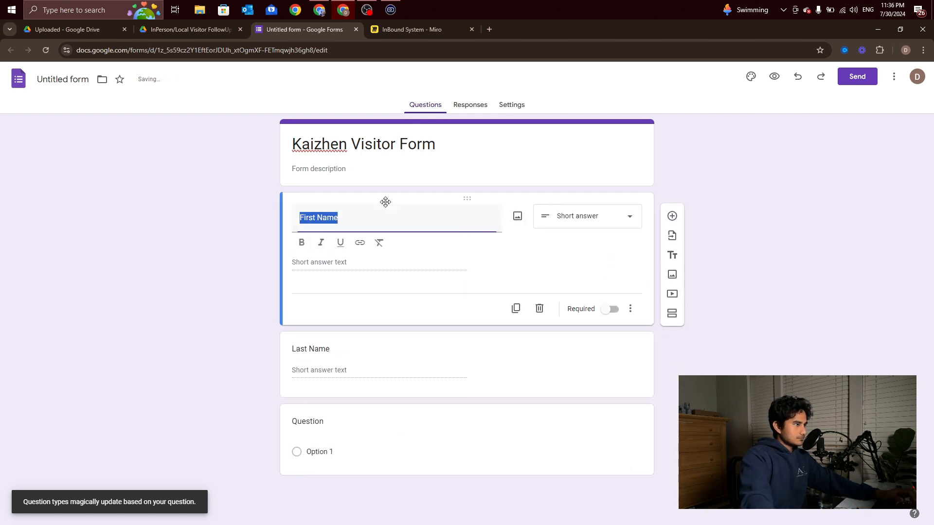
{"action": "left_click", "coordinate": [613, 314]}
{"action": "left_click", "coordinate": [579, 350]}
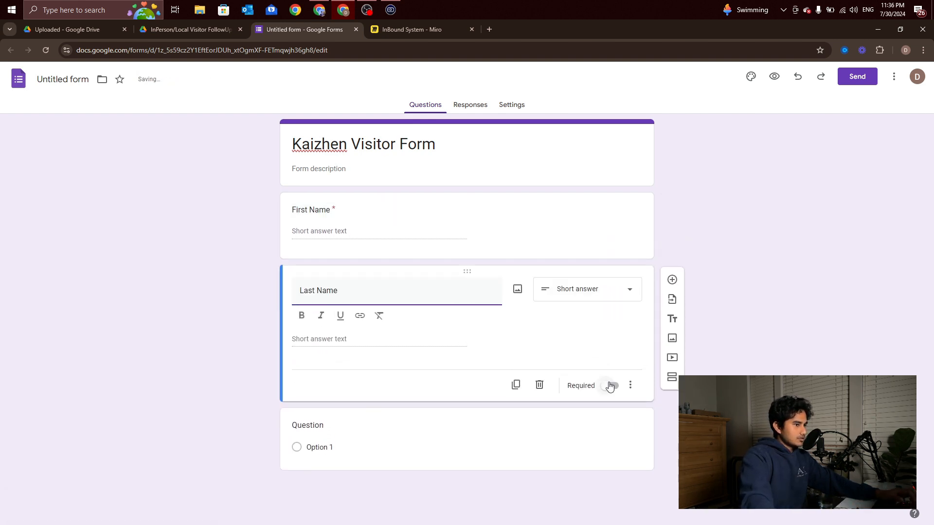
{"action": "left_click", "coordinate": [611, 387]}
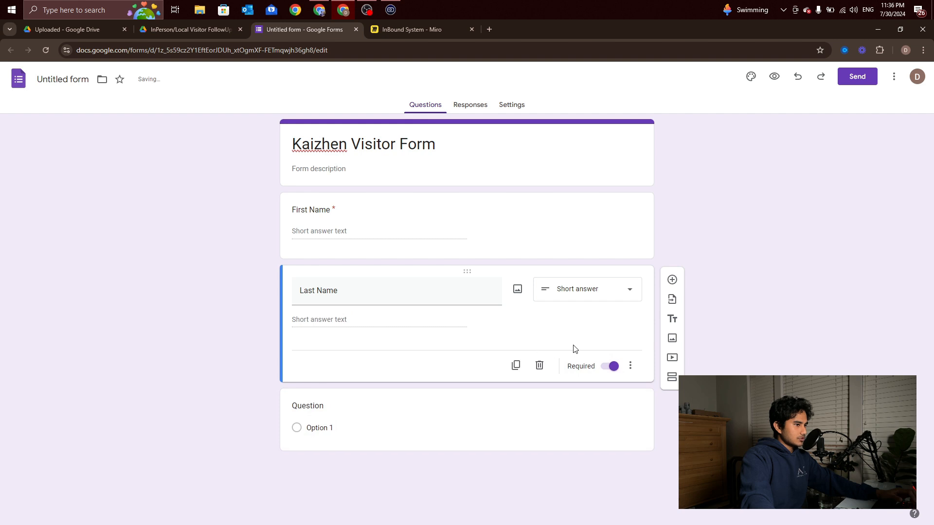
Add Company Name and Email questions, then begin a new multiple-choice question
{"action": "left_click", "coordinate": [386, 404]}
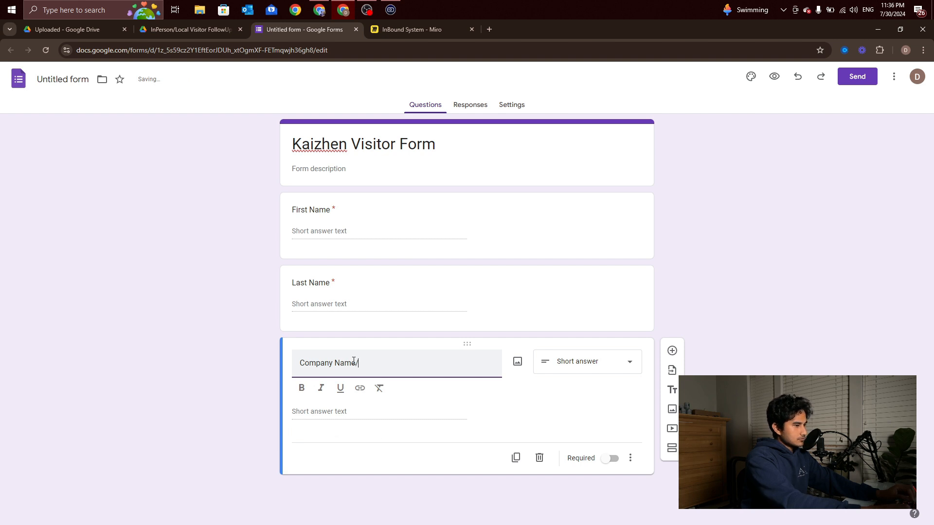
{"action": "left_click", "coordinate": [561, 413]}
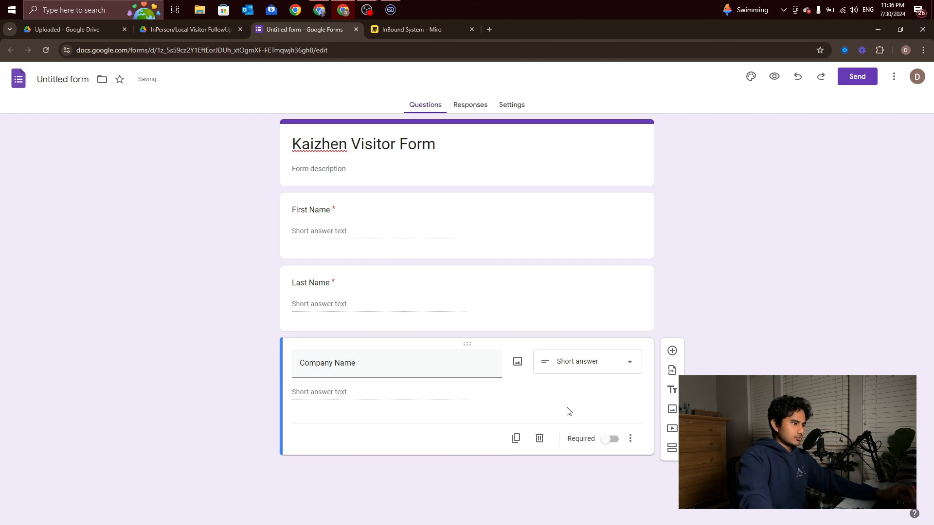
{"action": "left_click", "coordinate": [673, 352]}
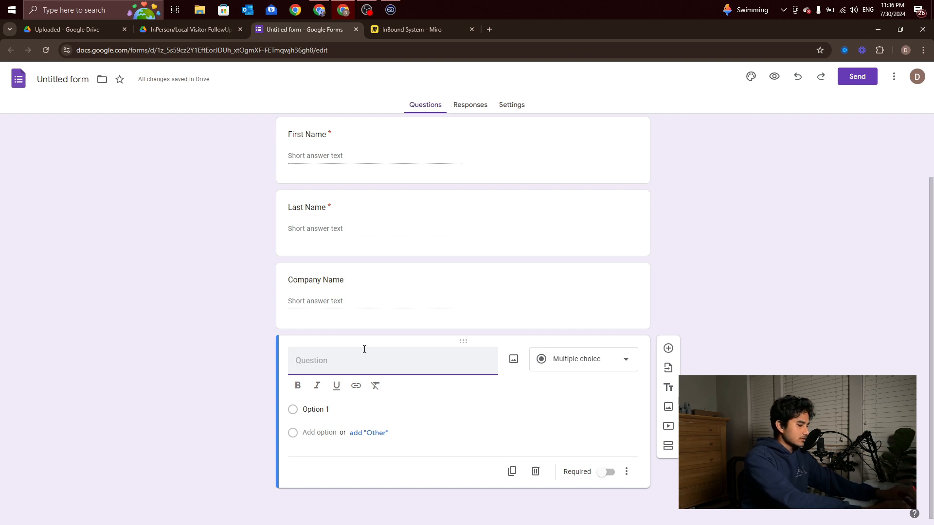
{"action": "type", "text": "Email"}
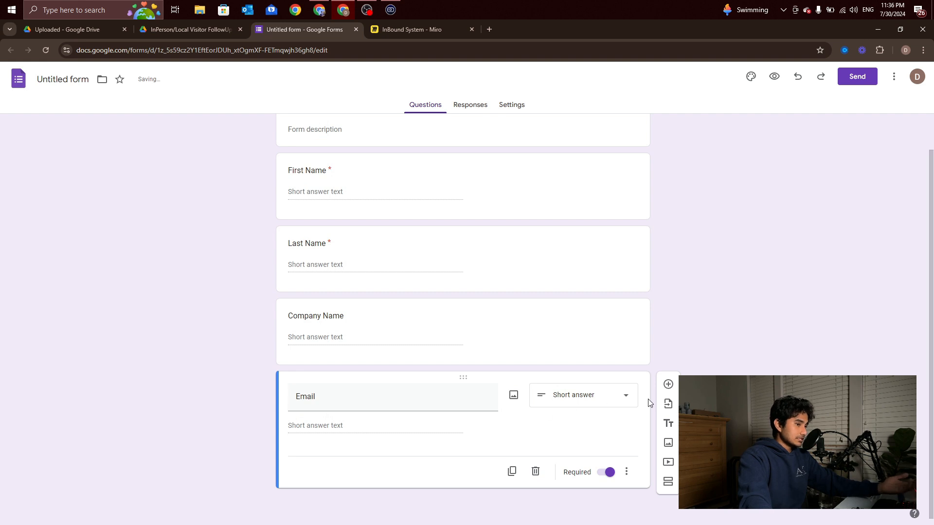
{"action": "left_click", "coordinate": [674, 384]}
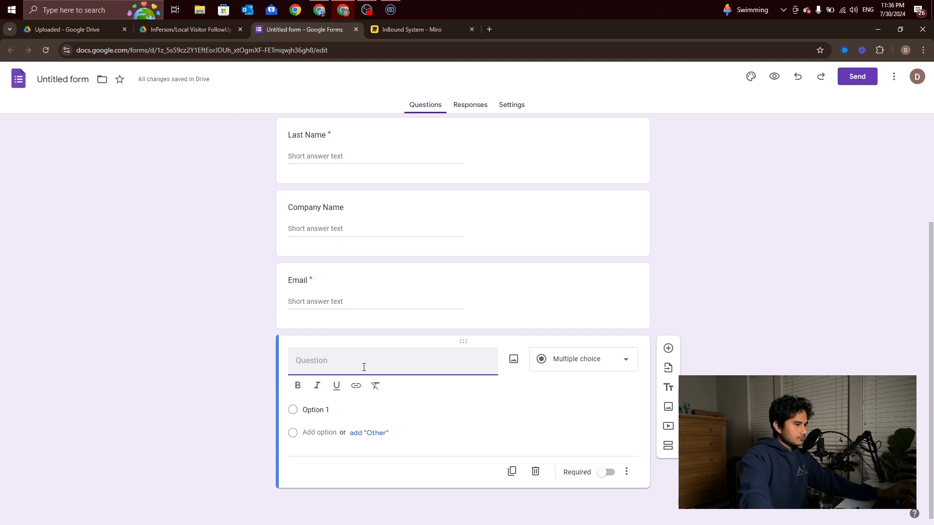
{"action": "left_click", "coordinate": [595, 369]}
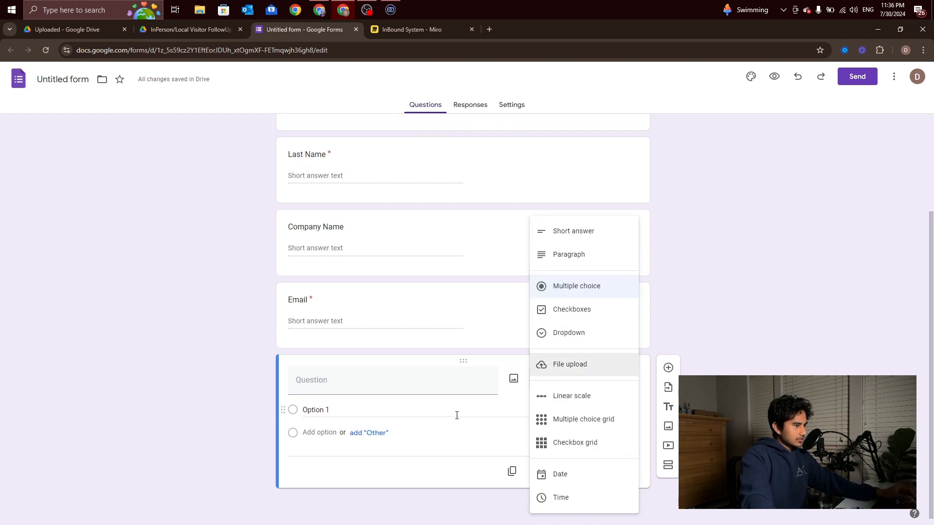
{"action": "left_click", "coordinate": [388, 377]}
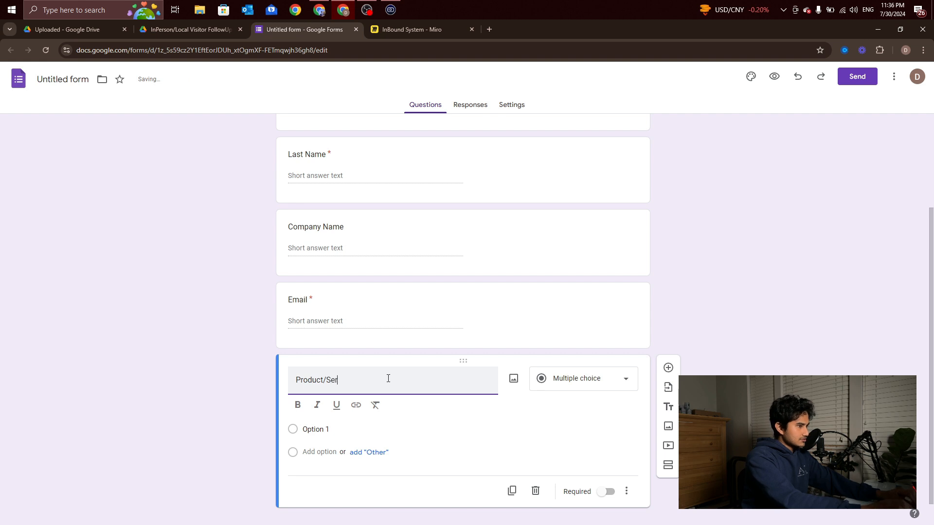
Title the question 'Product/ Service they are interested in' and remove a stray Other choice
{"action": "type", "text": "Se"}
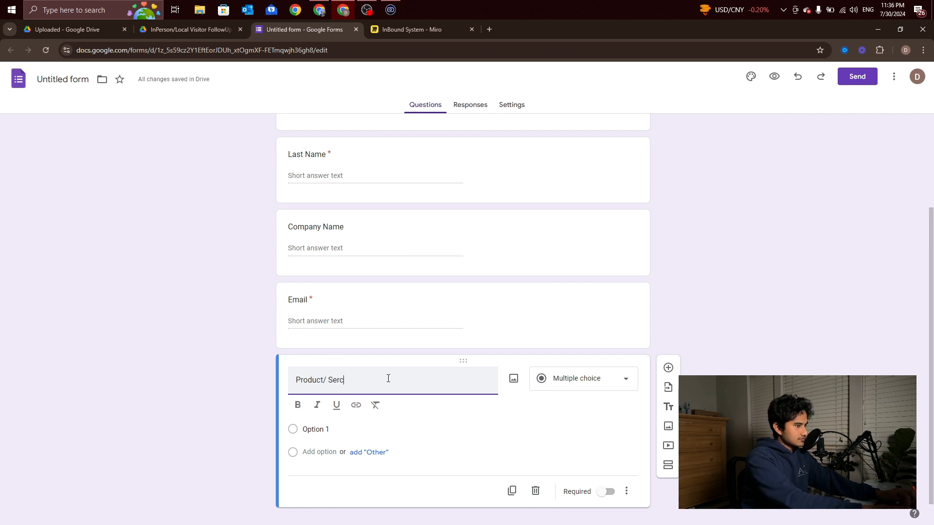
{"action": "type", "text": "rvice "}
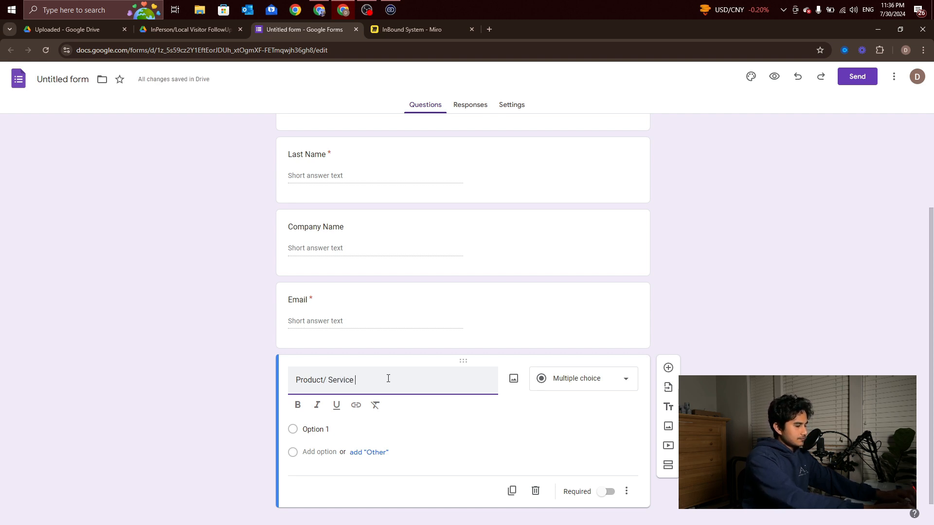
{"action": "type", "text": "you"}
{"action": "key", "text": "BackSpace"}
{"action": "type", "text": "they"}
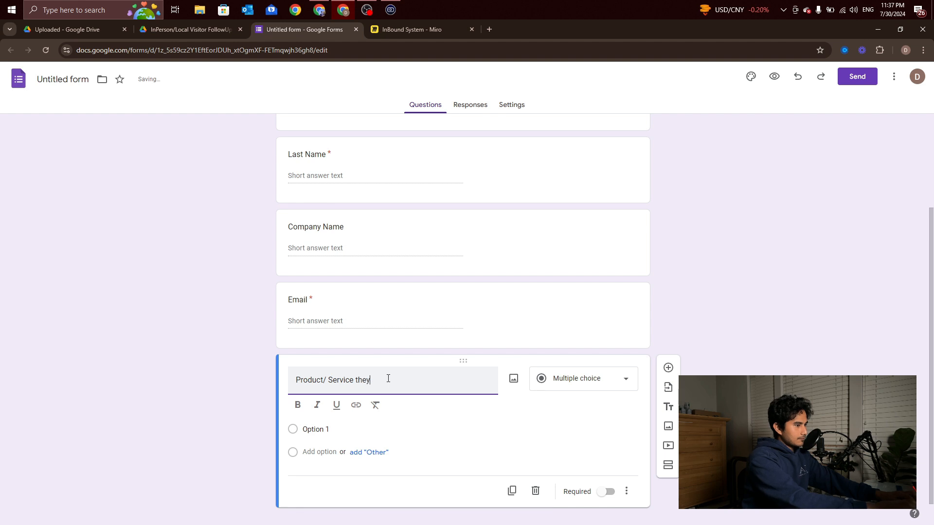
{"action": "type", "text": " are interested in"}
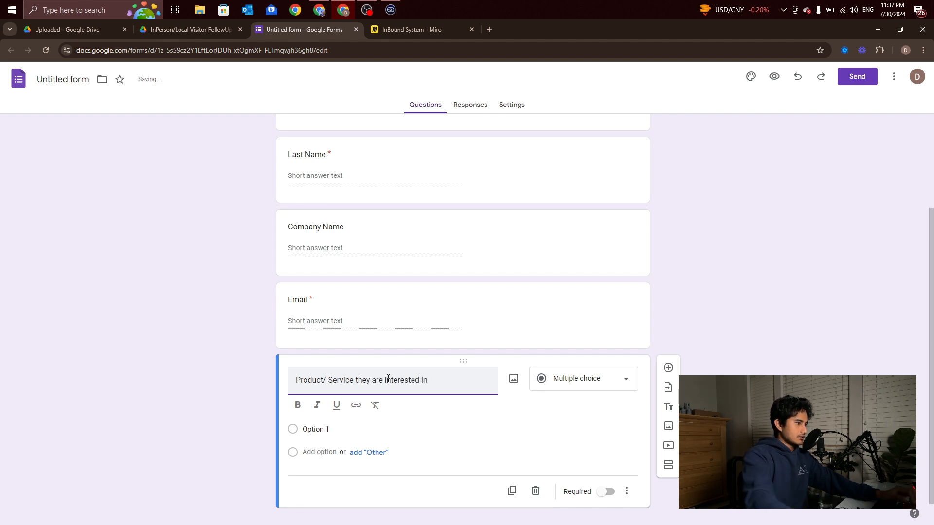
{"action": "left_click", "coordinate": [110, 389]}
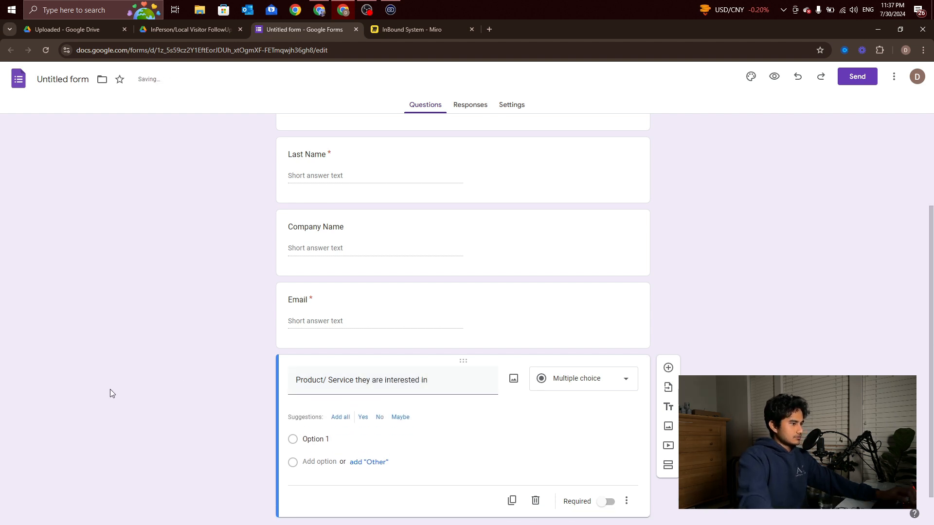
{"action": "left_click", "coordinate": [326, 432]}
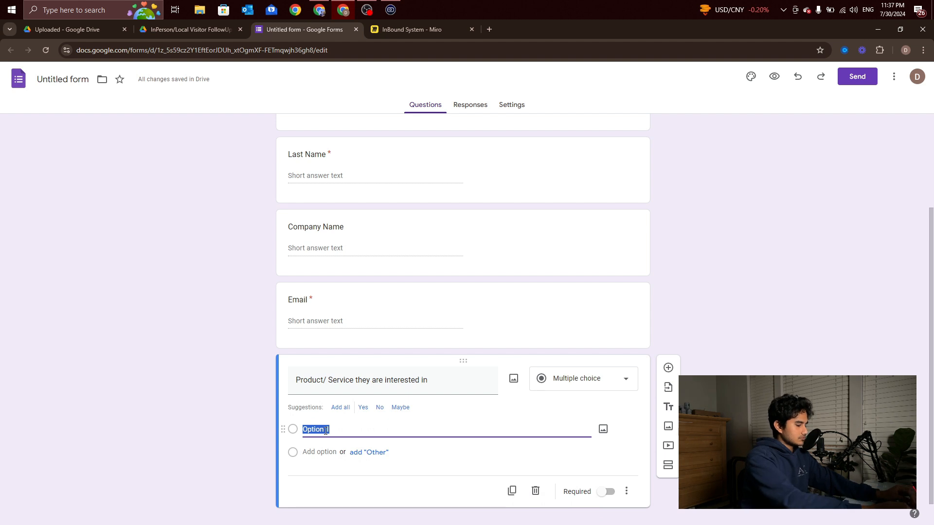
{"action": "left_click", "coordinate": [378, 456]}
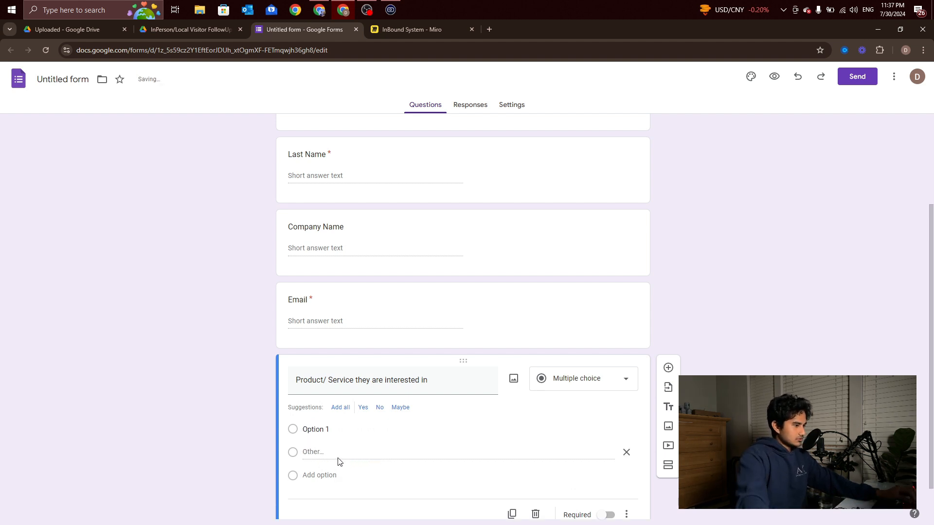
{"action": "scroll", "coordinate": [238, 438], "scroll_direction": "down", "scroll_amount": 1}
{"action": "double_click", "coordinate": [319, 453]}
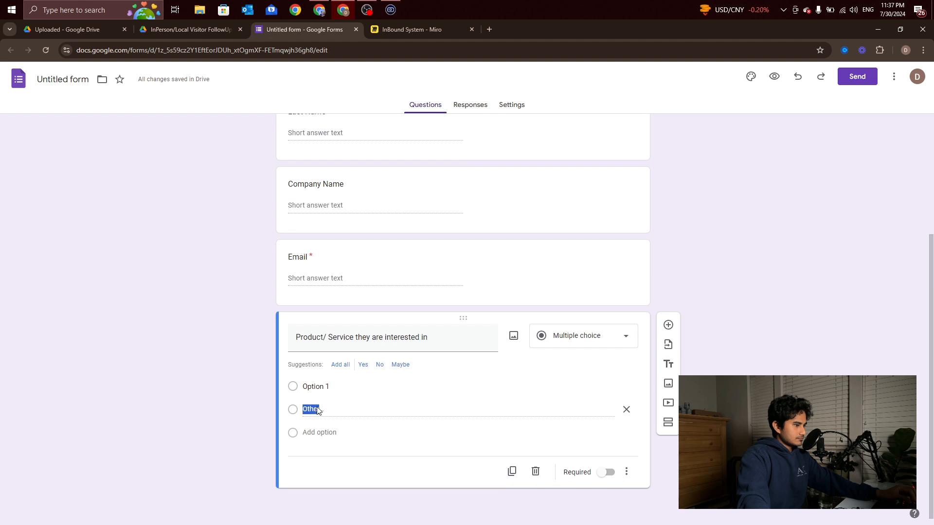
{"action": "left_click", "coordinate": [626, 410]}
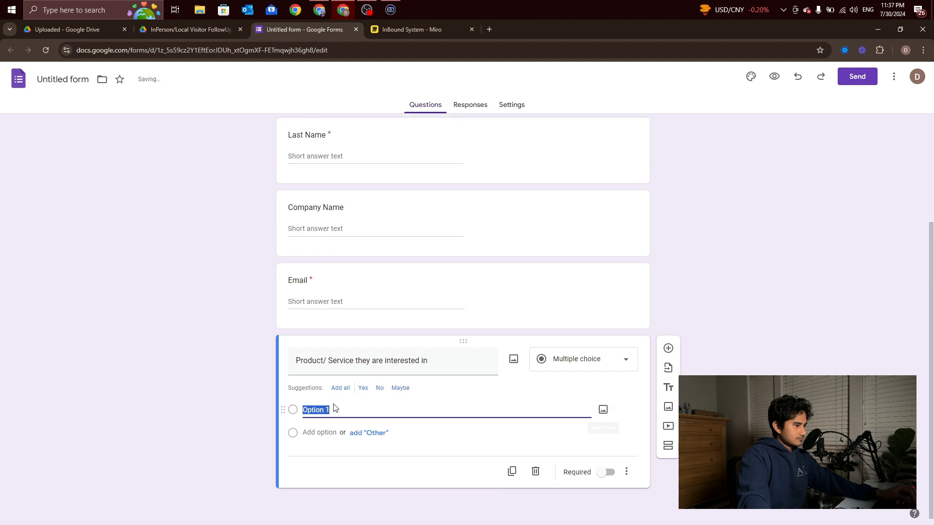
{"action": "left_click", "coordinate": [296, 416]}
Add answer choices so the list reads Option 1, Option 2 and Option 3
{"action": "left_click", "coordinate": [306, 437]}
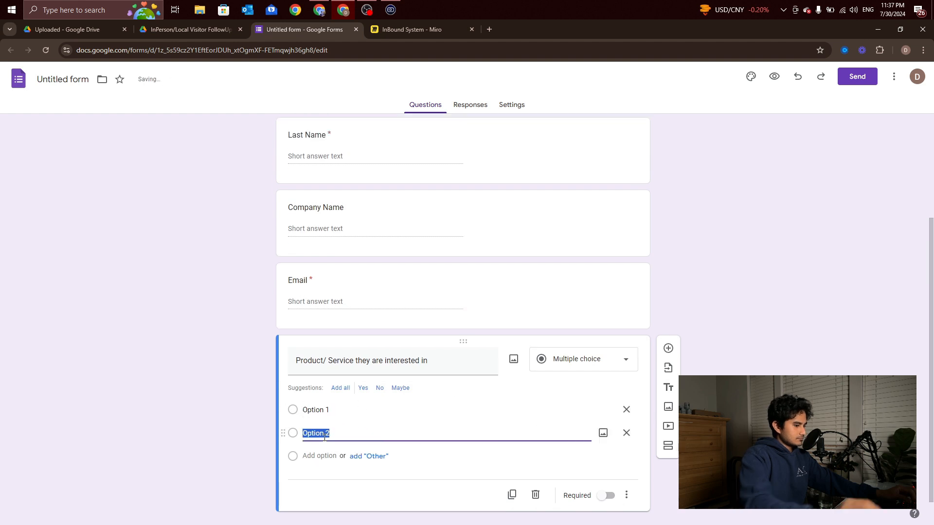
{"action": "type", "text": "Option 1"}
{"action": "key", "text": "BackSpace"}
{"action": "type", "text": "2"}
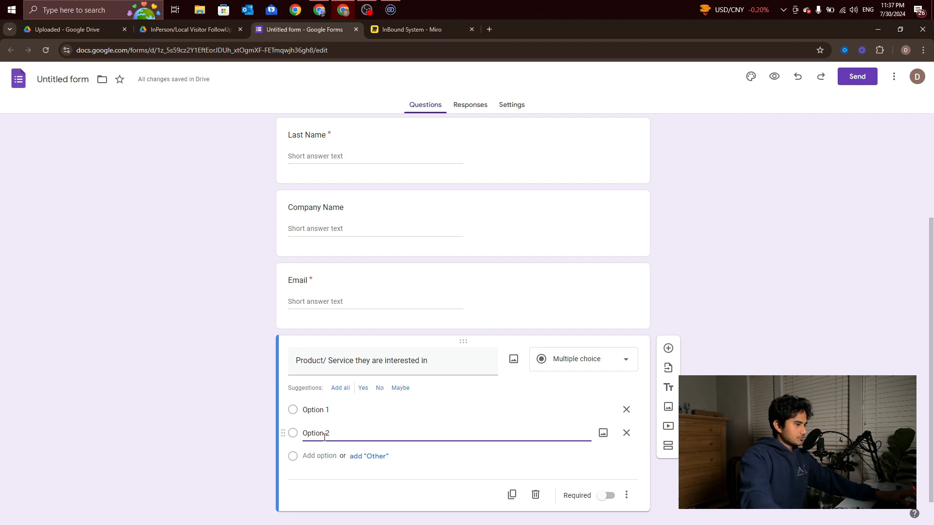
{"action": "left_click", "coordinate": [321, 453]}
{"action": "type", "text": "Option 2"}
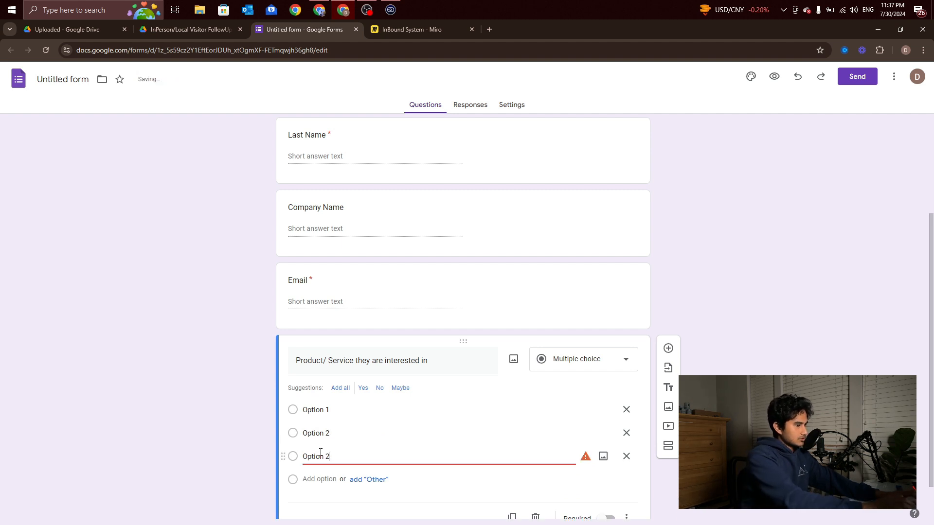
{"action": "key", "text": "BackSpace"}
{"action": "type", "text": "3"}
{"action": "left_click", "coordinate": [246, 433]}
{"action": "scroll", "coordinate": [263, 428], "scroll_direction": "down", "scroll_amount": 1}
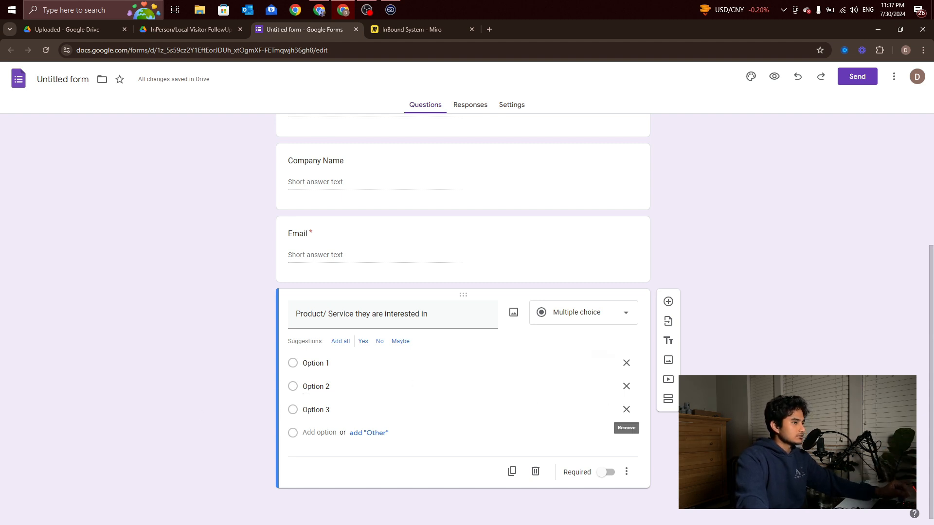
Add a paragraph question titled 'Questions that you have' below the product/service question
{"action": "left_click", "coordinate": [669, 303]}
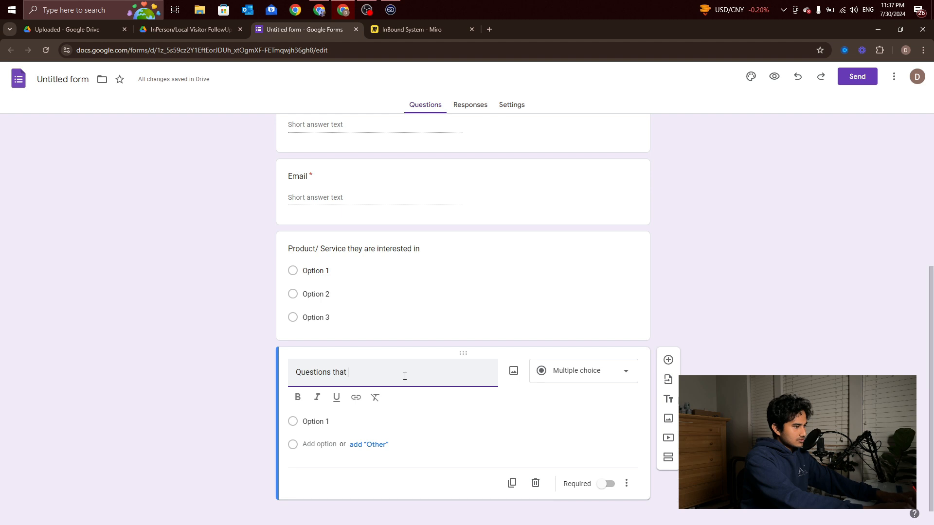
{"action": "type", "text": "reg"}
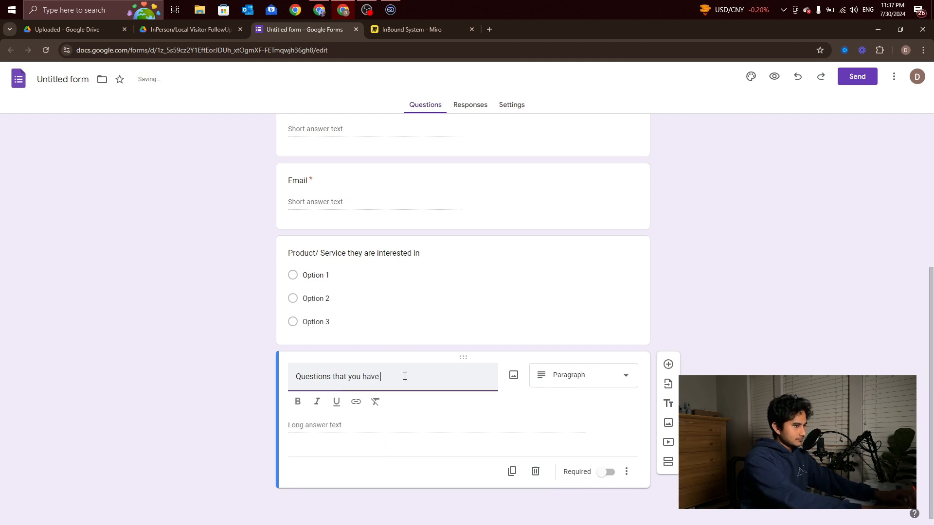
{"action": "type", "text": "for"}
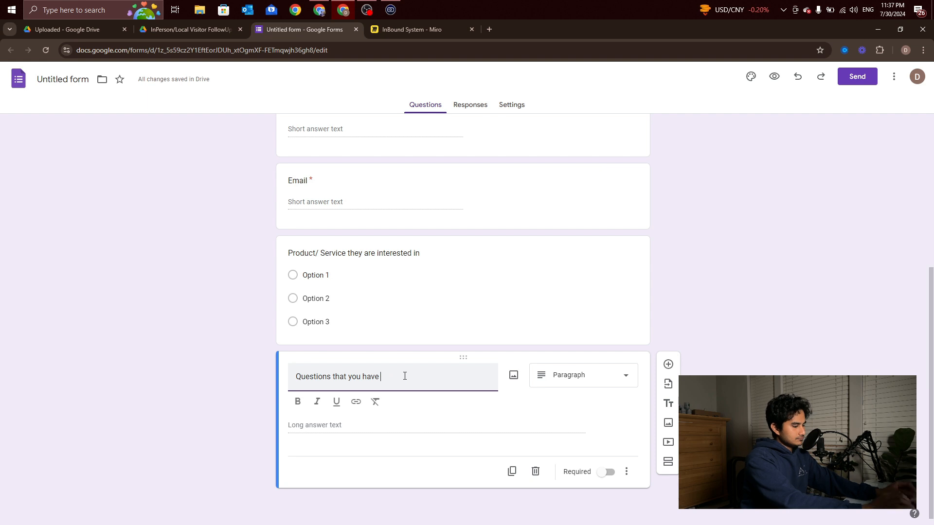
{"action": "key", "text": "BackSpace"}
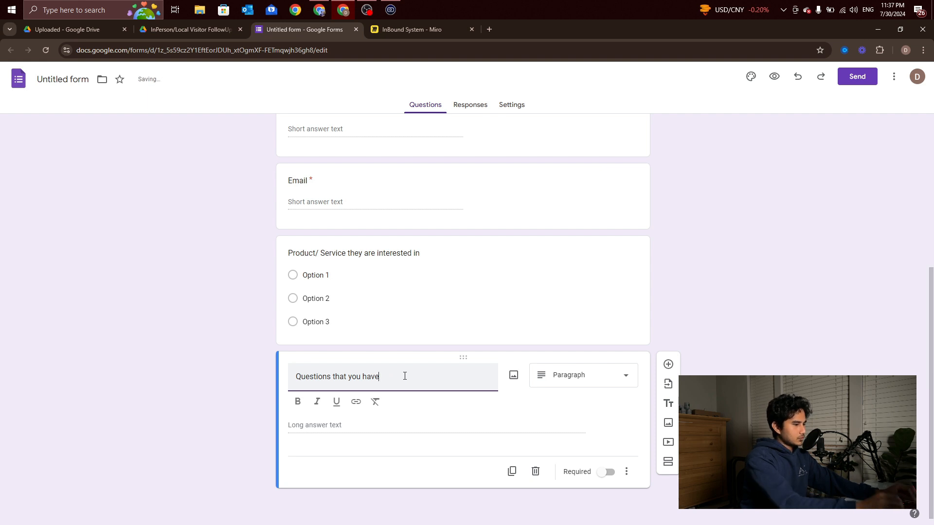
{"action": "left_click", "coordinate": [710, 396]}
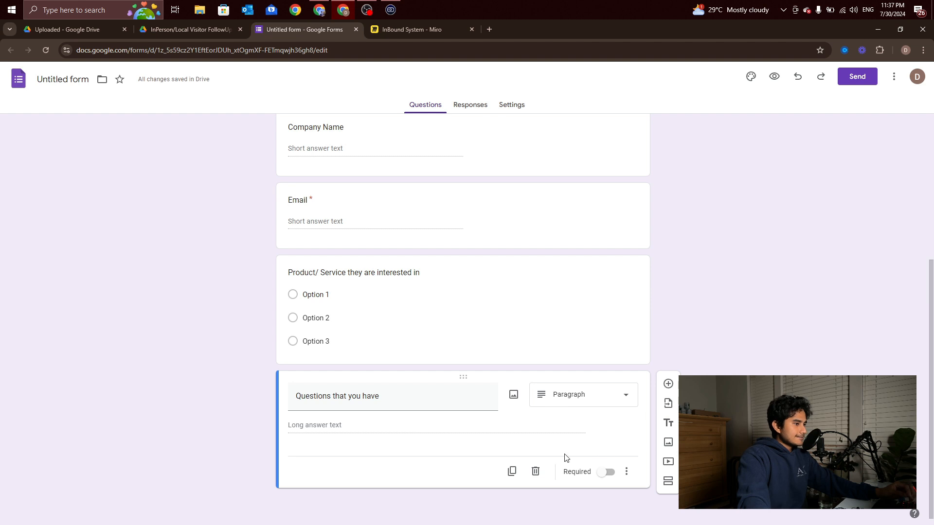
Mark the Product/ Service question required and change its type to Checkboxes
{"action": "left_click", "coordinate": [565, 296]}
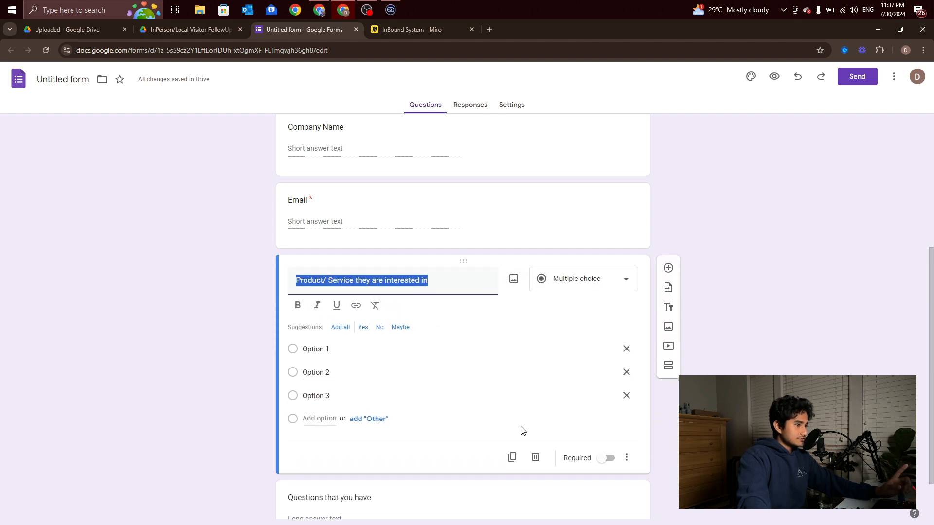
{"action": "left_click", "coordinate": [606, 464]}
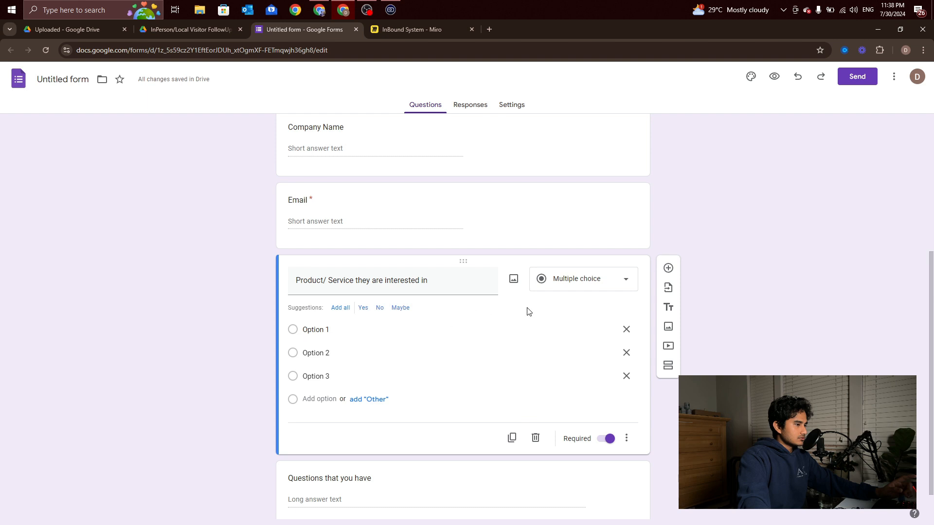
{"action": "left_click", "coordinate": [565, 286]}
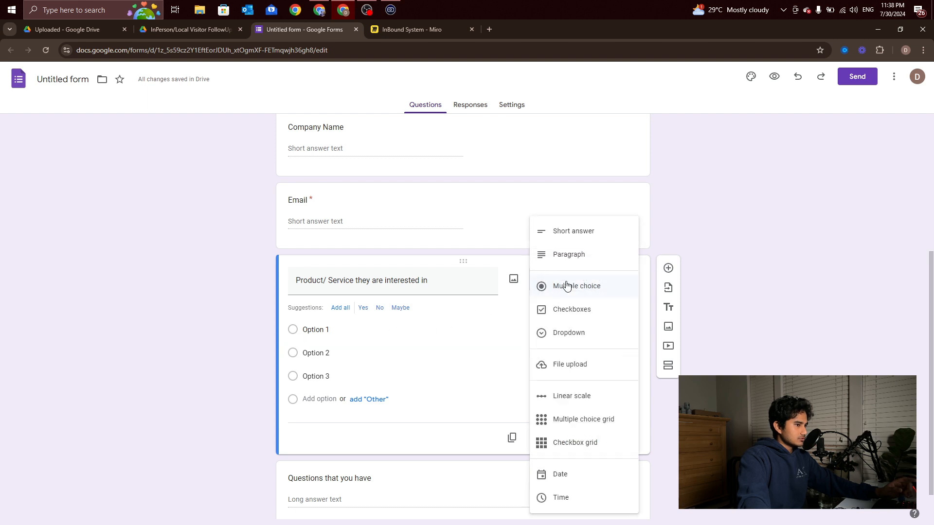
{"action": "left_click", "coordinate": [566, 311]}
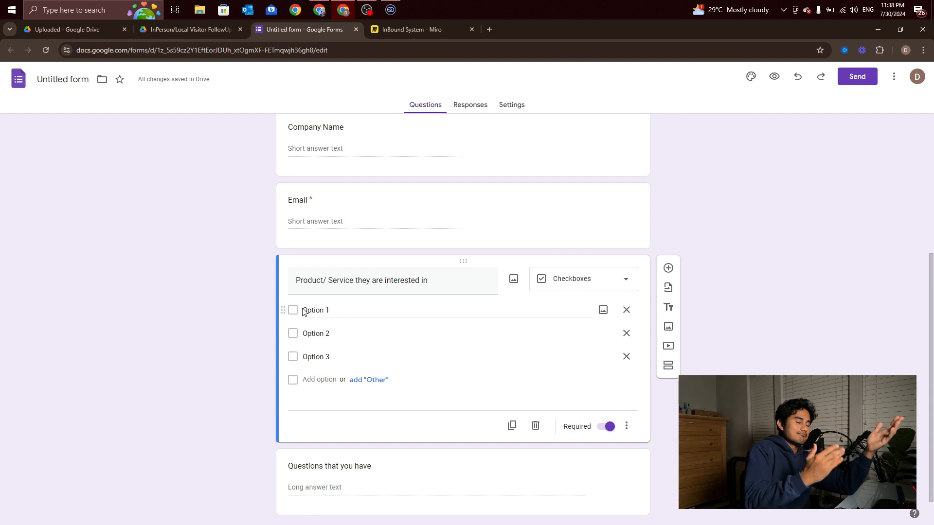
{"action": "left_click", "coordinate": [570, 285]}
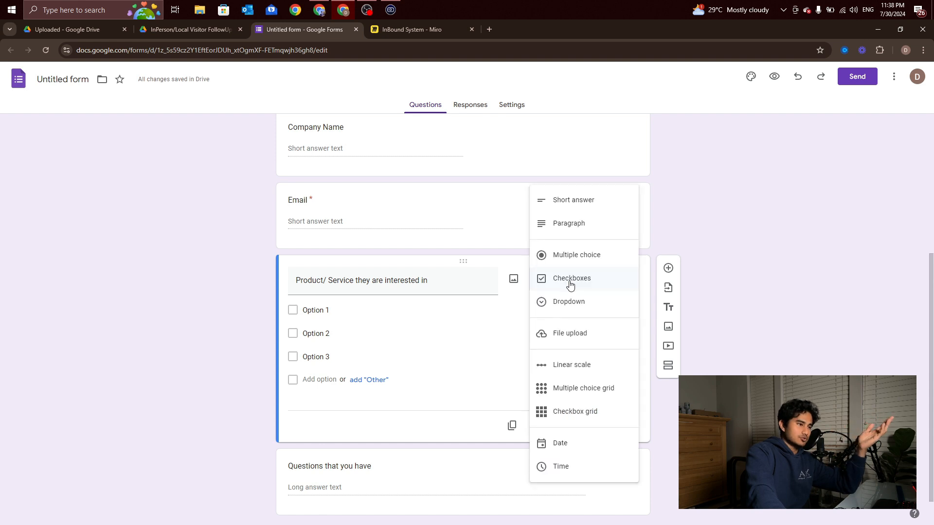
{"action": "left_click", "coordinate": [715, 265]}
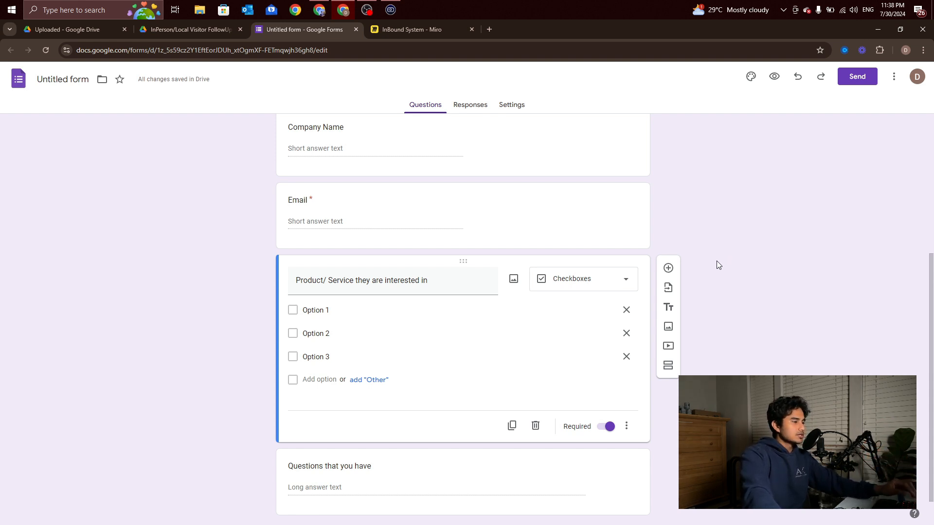
{"action": "scroll", "coordinate": [716, 261], "scroll_direction": "down", "scroll_amount": 1}
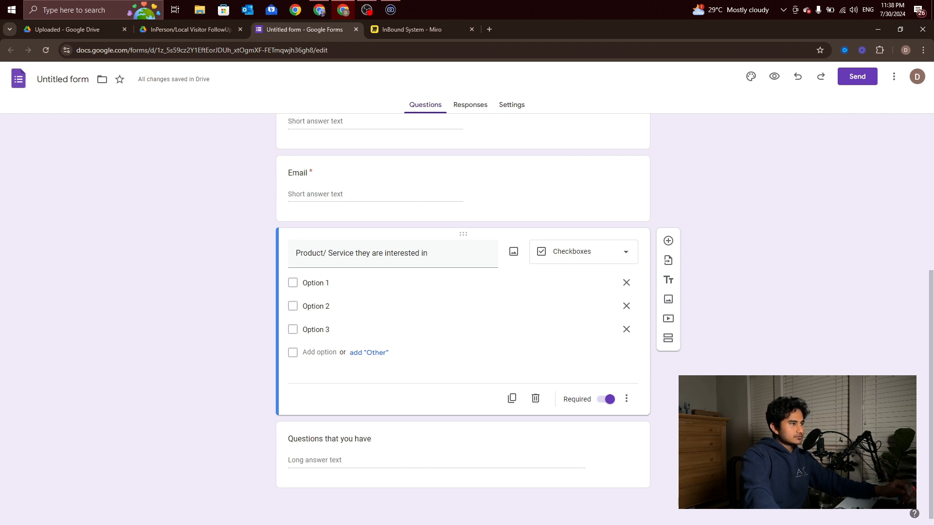
{"action": "scroll", "coordinate": [586, 366], "scroll_direction": "up", "scroll_amount": 5}
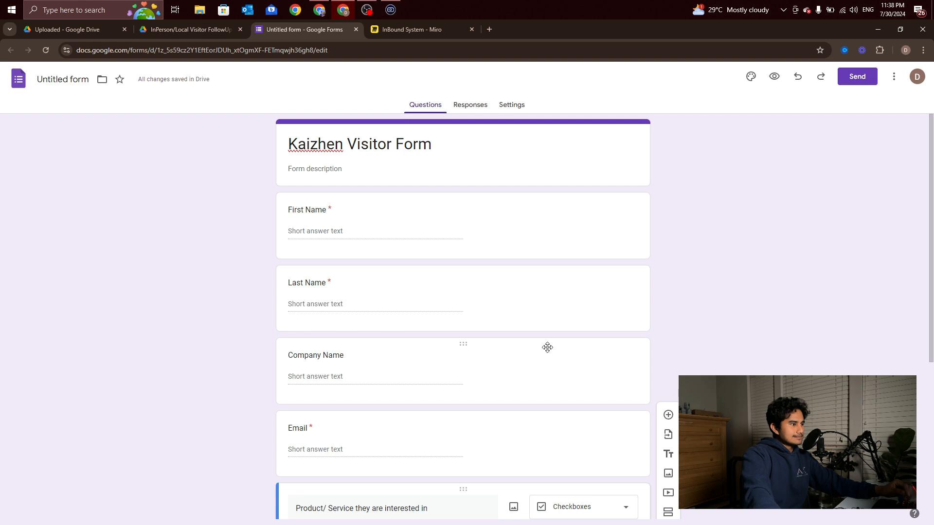
{"action": "scroll", "coordinate": [547, 347], "scroll_direction": "down", "scroll_amount": 5}
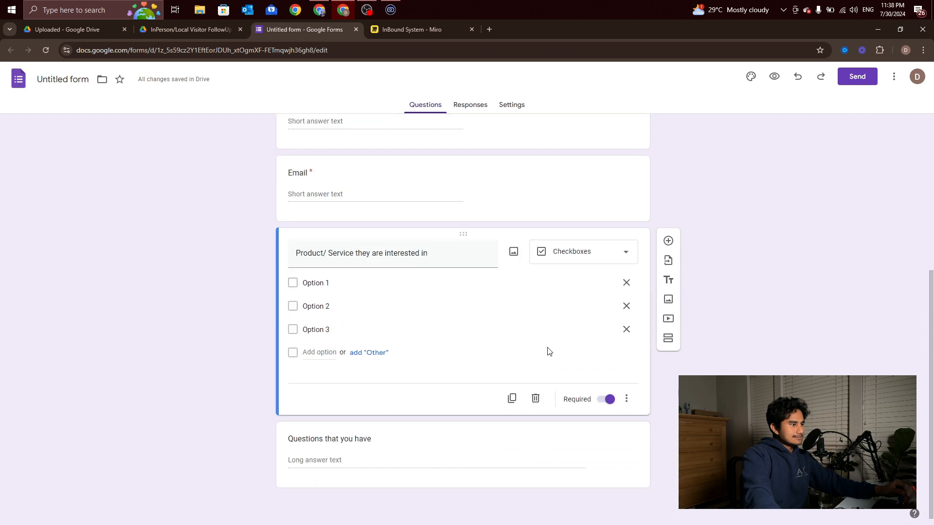
Add a blank question below, then delete it again
{"action": "left_click", "coordinate": [667, 241]}
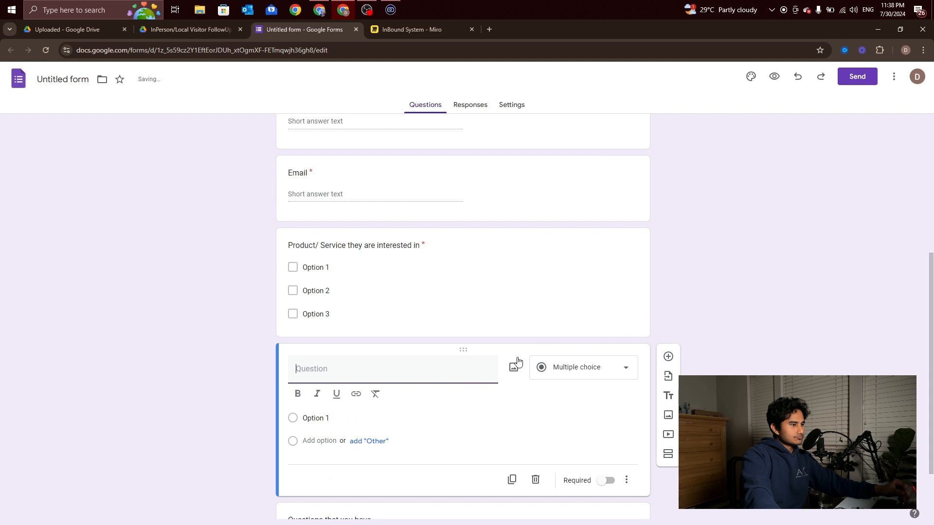
{"action": "left_click", "coordinate": [584, 375]}
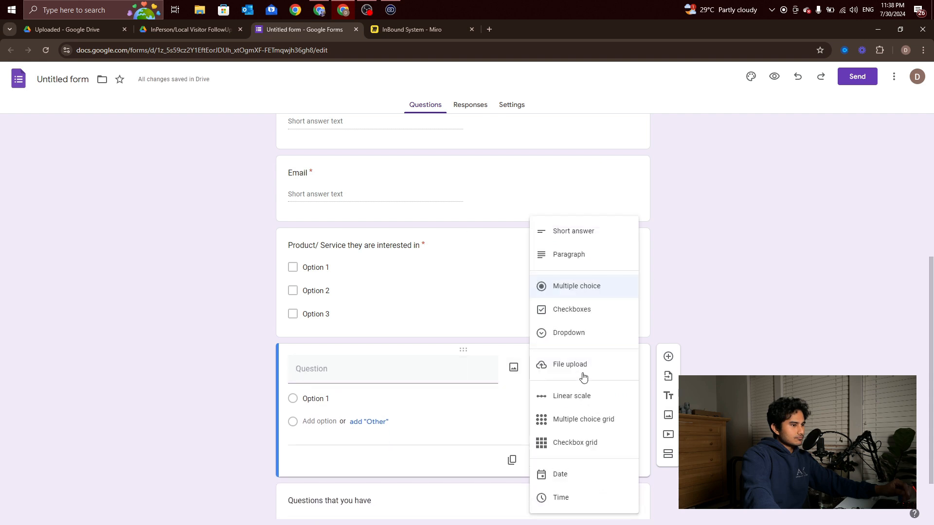
{"action": "left_click", "coordinate": [722, 312]}
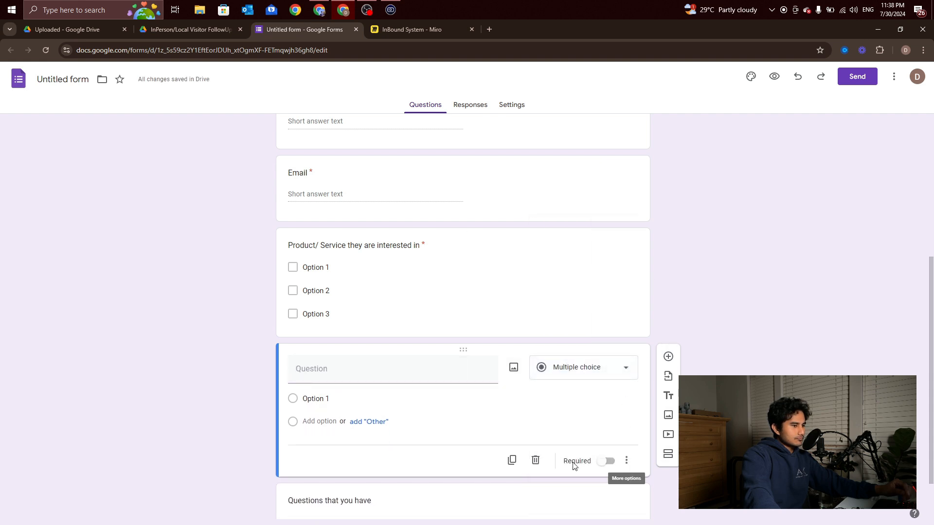
{"action": "left_click", "coordinate": [535, 460]}
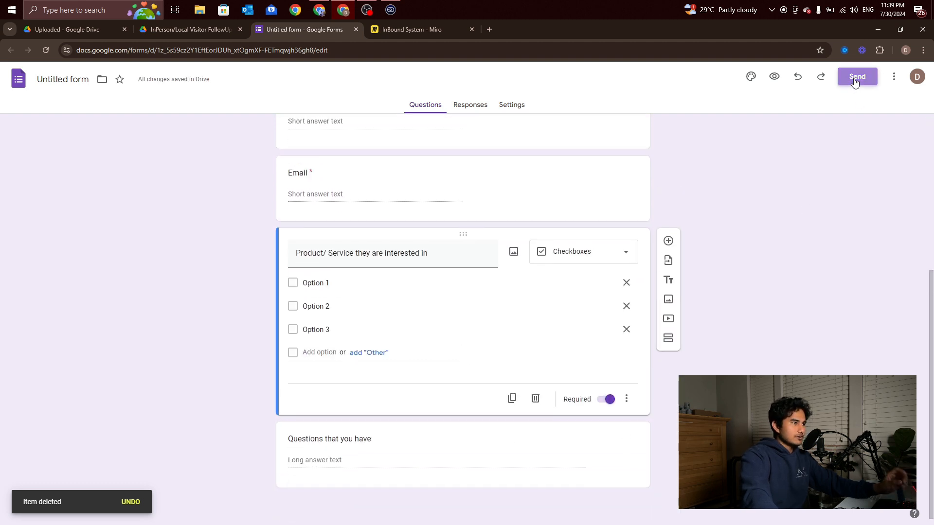
Copy the form's shortened share link from the Send dialog
{"action": "left_click", "coordinate": [856, 77]}
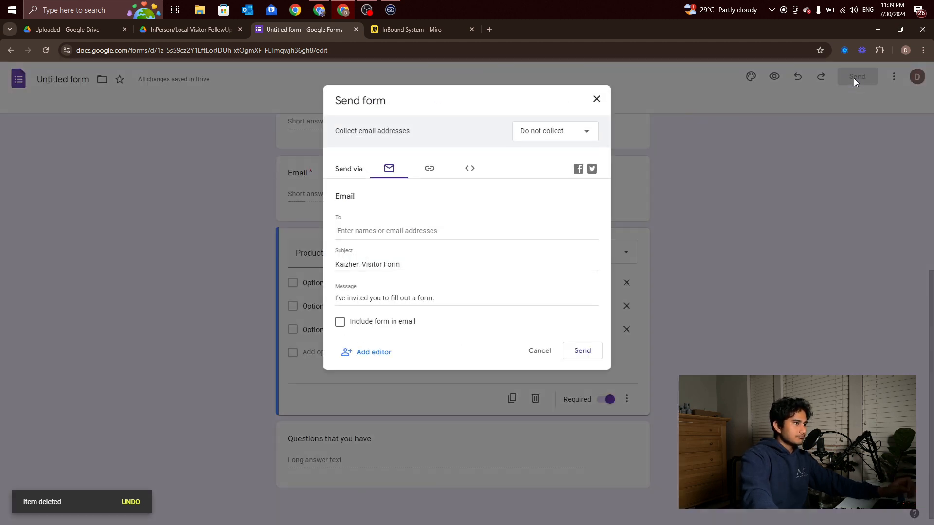
{"action": "left_click", "coordinate": [431, 178]}
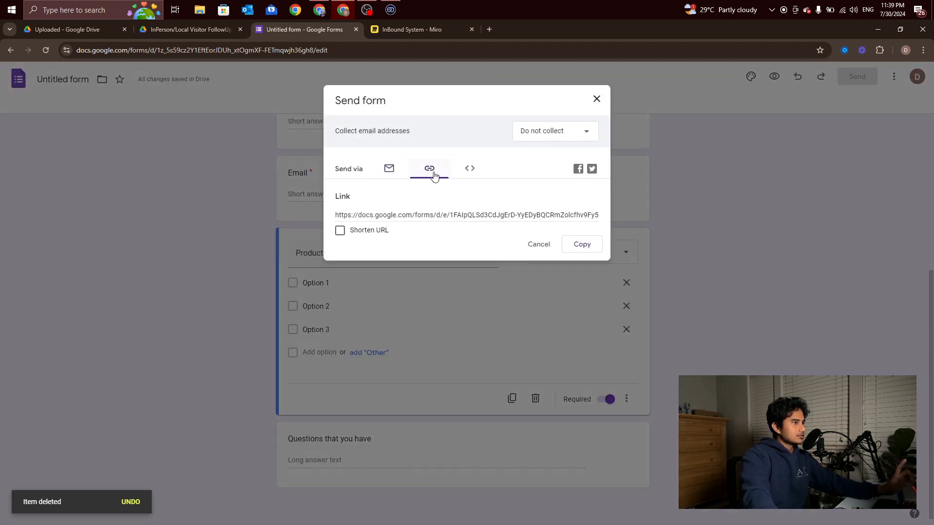
{"action": "left_click", "coordinate": [341, 230]}
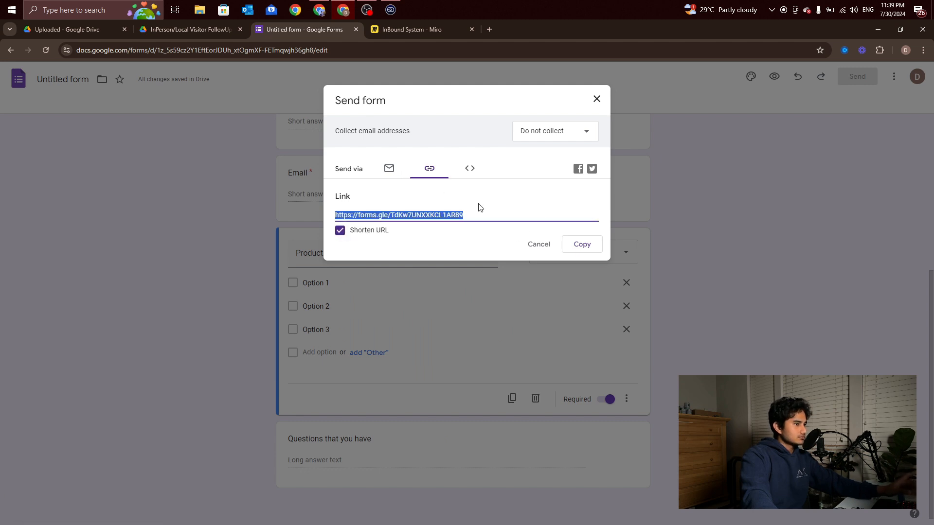
{"action": "left_click", "coordinate": [589, 250]}
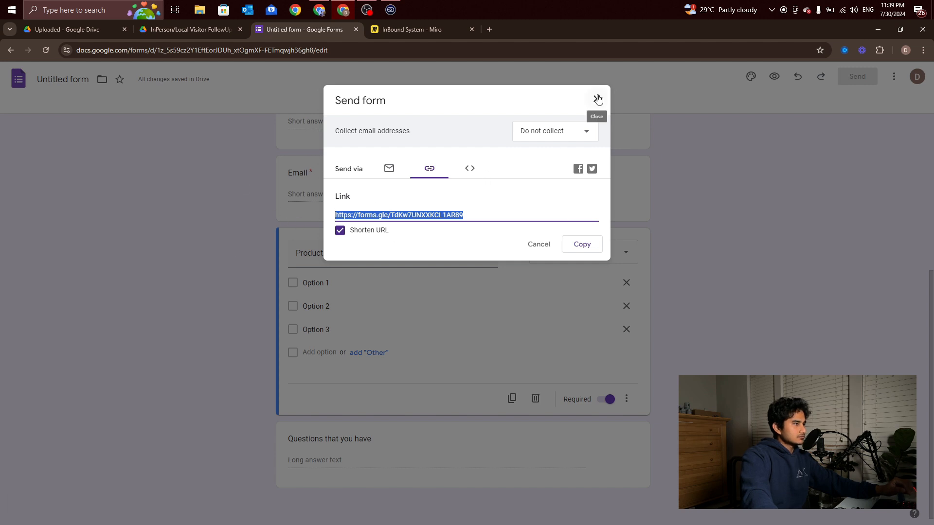
Paste the short link into a new browser tab to load the live form
{"action": "left_click", "coordinate": [490, 29]}
{"action": "left_click", "coordinate": [493, 50]}
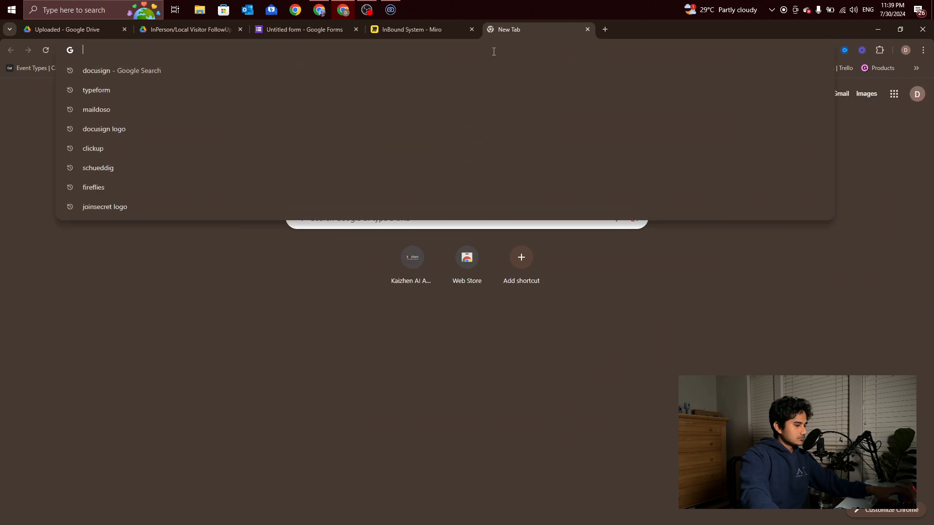
{"action": "key", "text": "ctrl+v"}
{"action": "key", "text": "Return"}
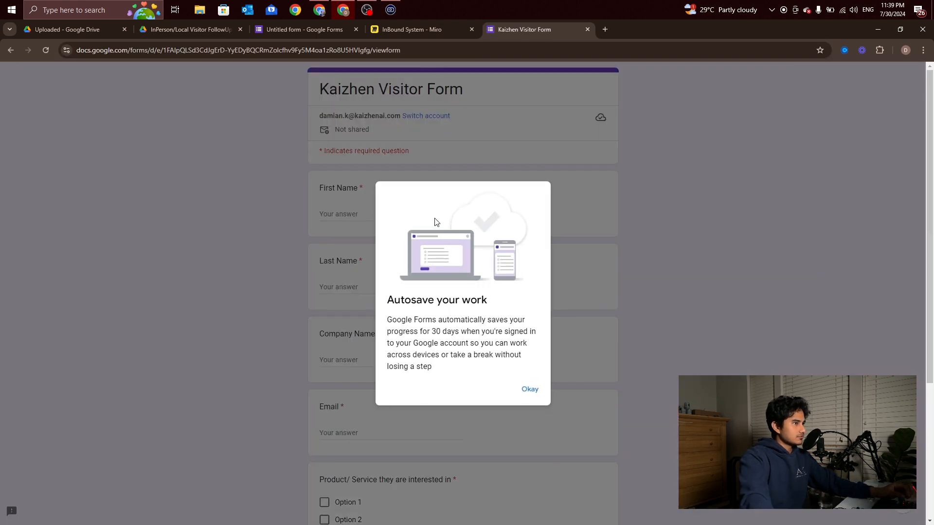
{"action": "left_click", "coordinate": [530, 390]}
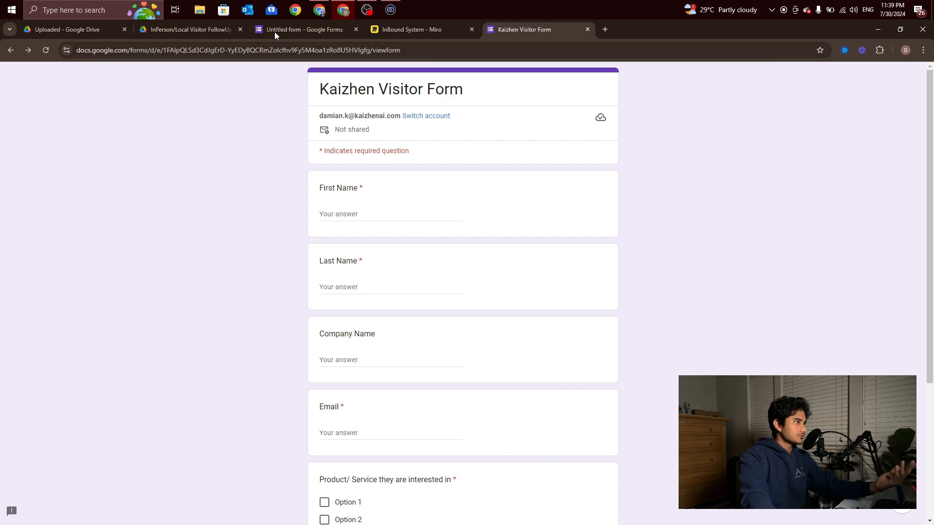
Close the Send form dialog and select the form ID in the editor's web address
{"action": "left_click", "coordinate": [294, 28]}
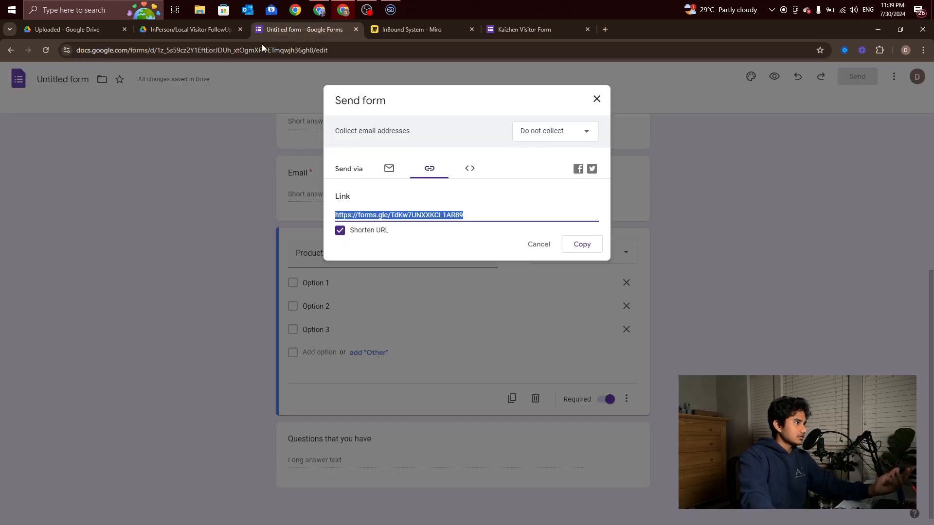
{"action": "left_click", "coordinate": [597, 99]}
{"action": "left_click", "coordinate": [317, 50]}
{"action": "left_click", "coordinate": [317, 51]}
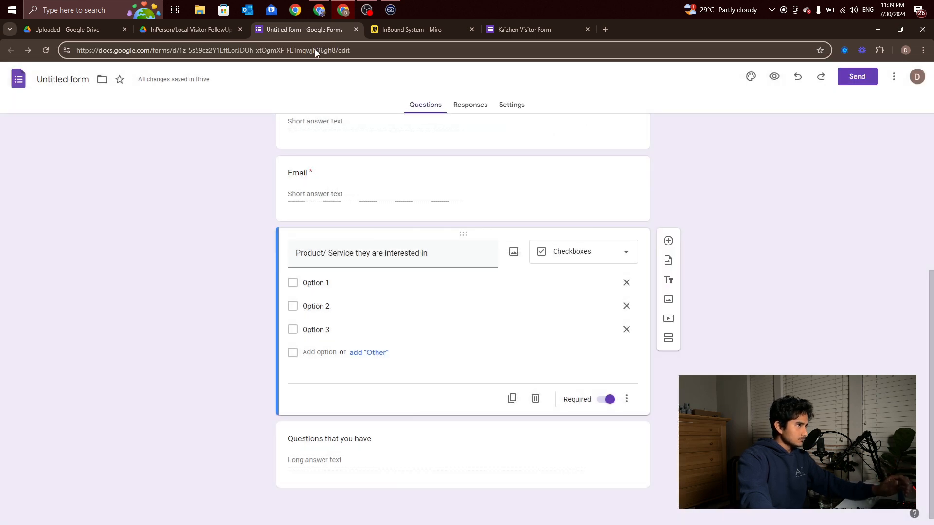
{"action": "left_click_drag", "start_coordinate": [336, 50], "coordinate": [183, 55]}
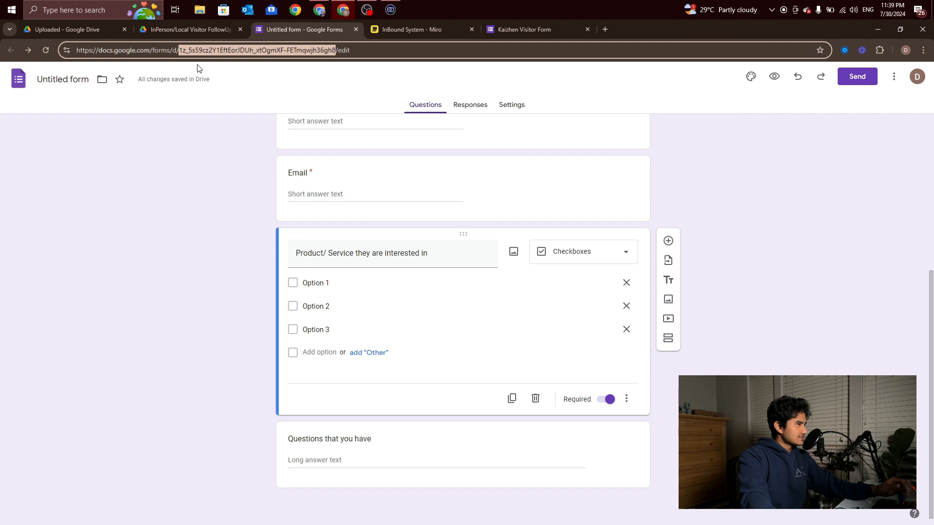
{"action": "left_click", "coordinate": [204, 153]}
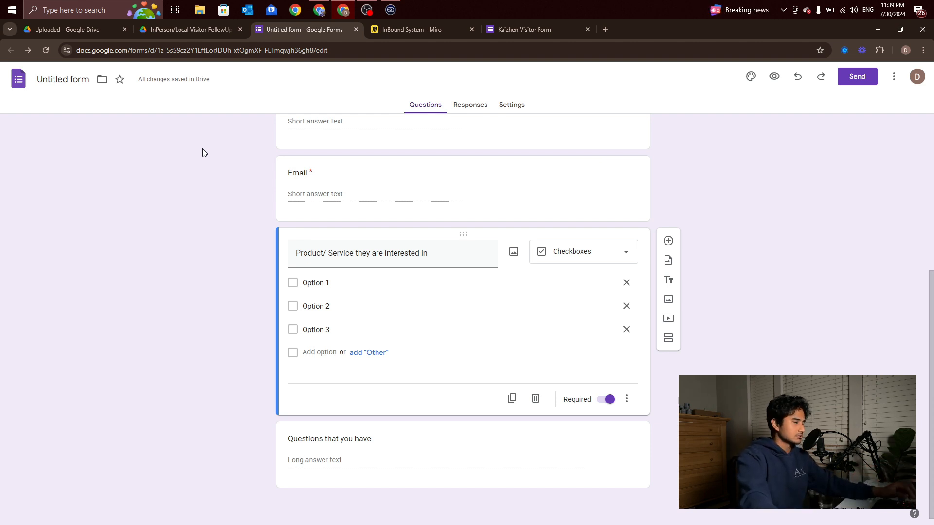
Move from the form tabs to the Drive folder, then to the Make scenario window
{"action": "left_click", "coordinate": [506, 30]}
{"action": "left_click", "coordinate": [291, 30]}
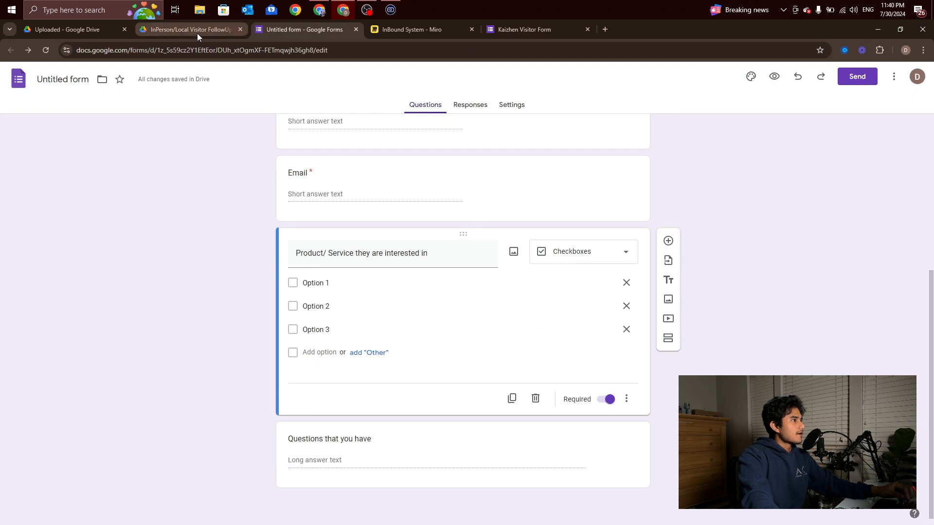
{"action": "left_click", "coordinate": [185, 30]}
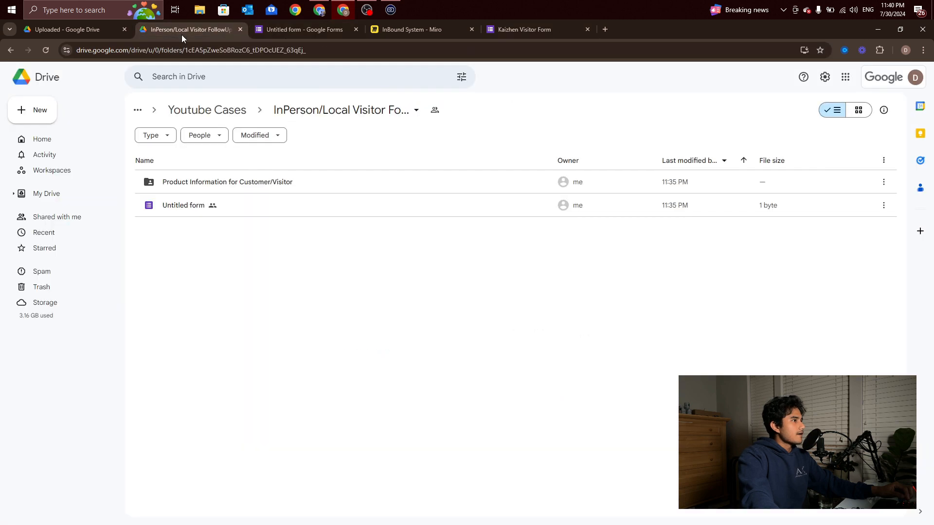
{"action": "left_click", "coordinate": [319, 10]}
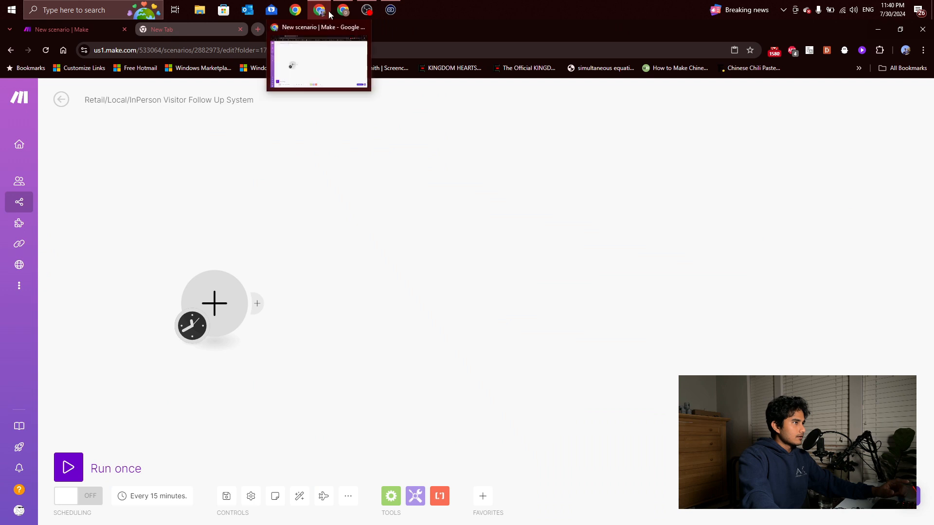
Open the untitled form's Responses page, starting a sheet link but dismissing it
{"action": "left_click", "coordinate": [387, 67]}
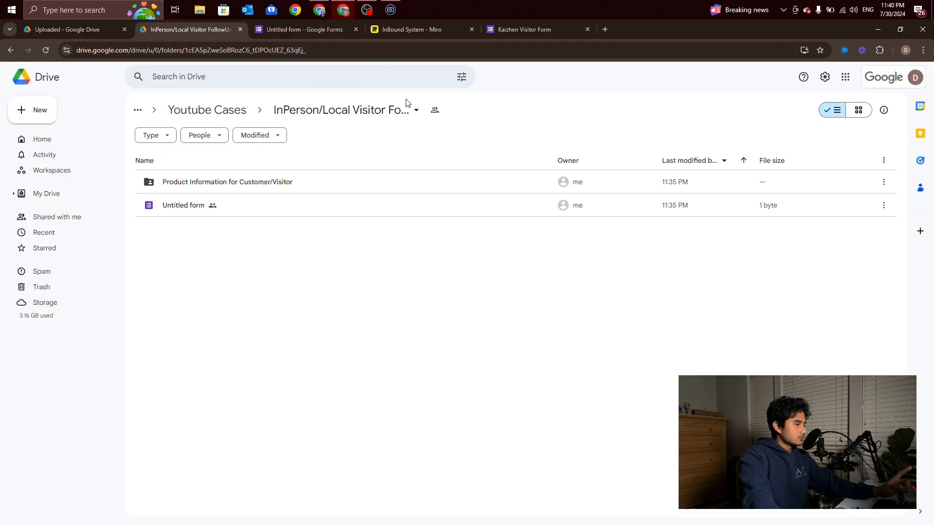
{"action": "left_click", "coordinate": [507, 30]}
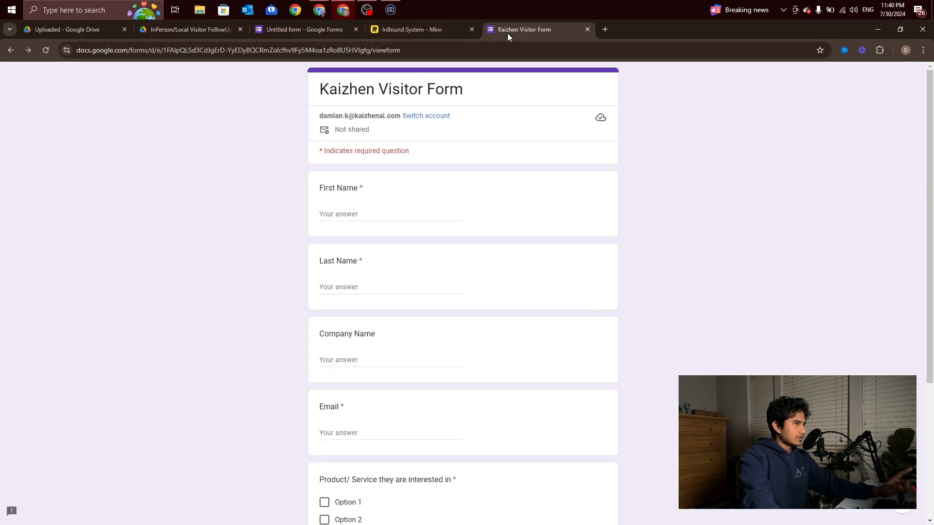
{"action": "left_click", "coordinate": [295, 33]}
{"action": "left_click", "coordinate": [511, 104]}
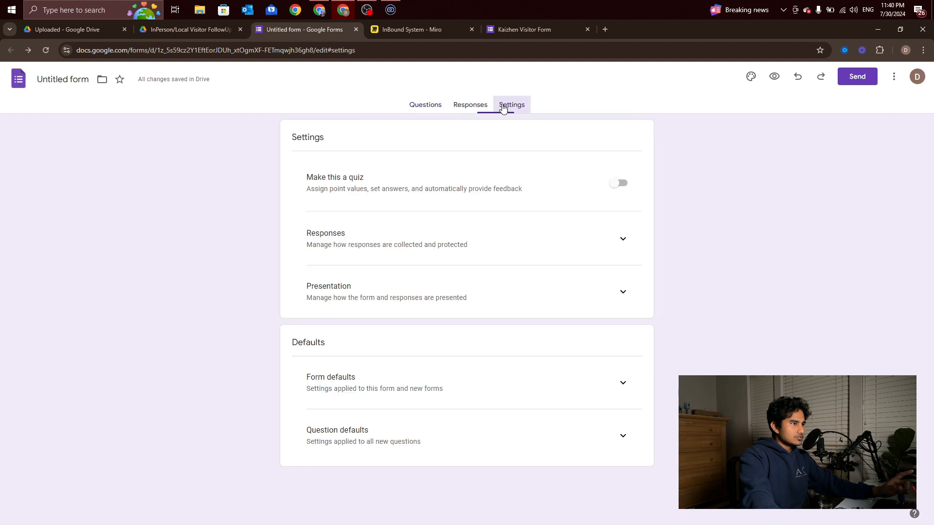
{"action": "left_click", "coordinate": [474, 114]}
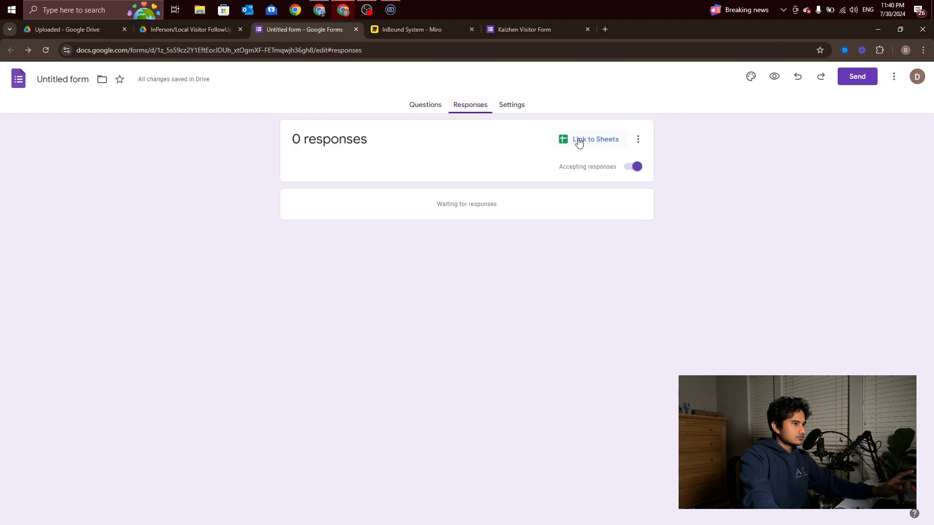
{"action": "left_click", "coordinate": [579, 141]}
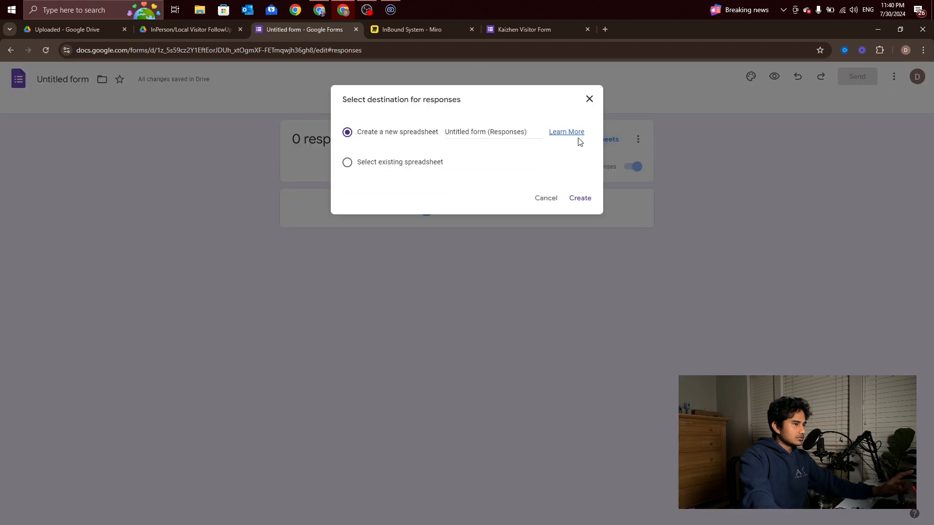
{"action": "left_click", "coordinate": [468, 129]}
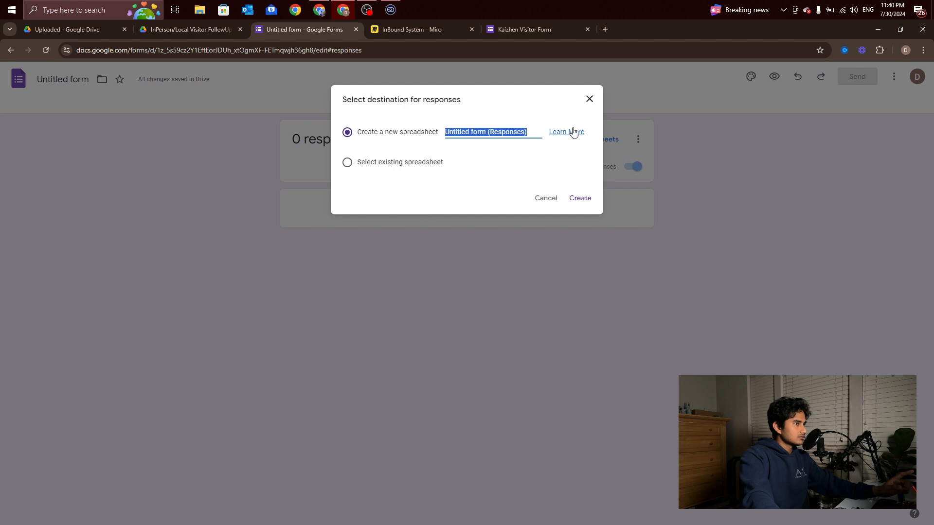
{"action": "left_click", "coordinate": [590, 100]}
Rename the form to Kaizhen Visitor Form and create a new linked responses spreadsheet
{"action": "left_click", "coordinate": [71, 81]}
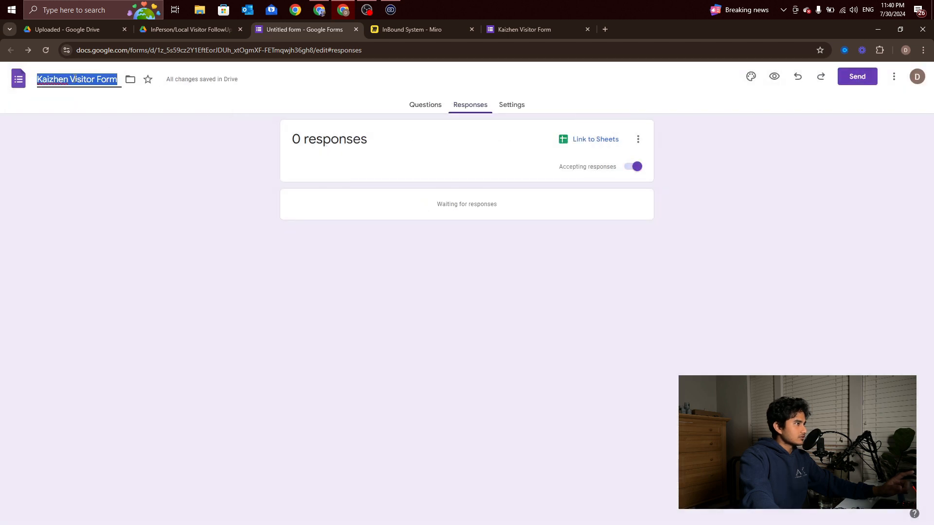
{"action": "left_click", "coordinate": [86, 115]}
{"action": "left_click", "coordinate": [592, 146]}
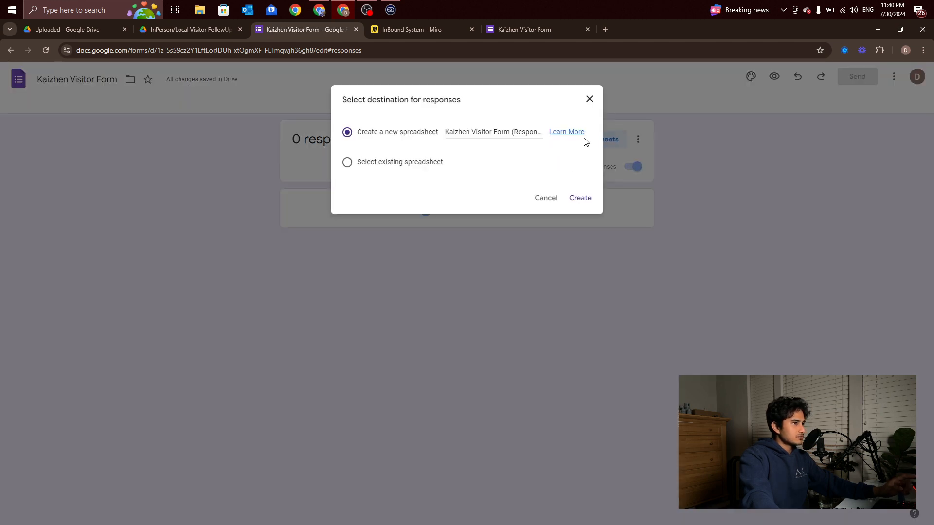
{"action": "left_click", "coordinate": [577, 198]}
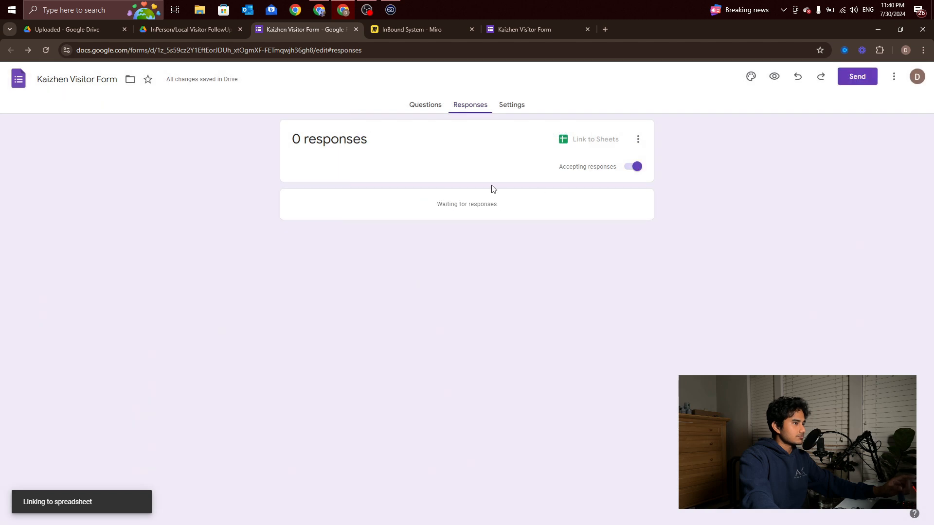
{"action": "left_click", "coordinate": [184, 34]}
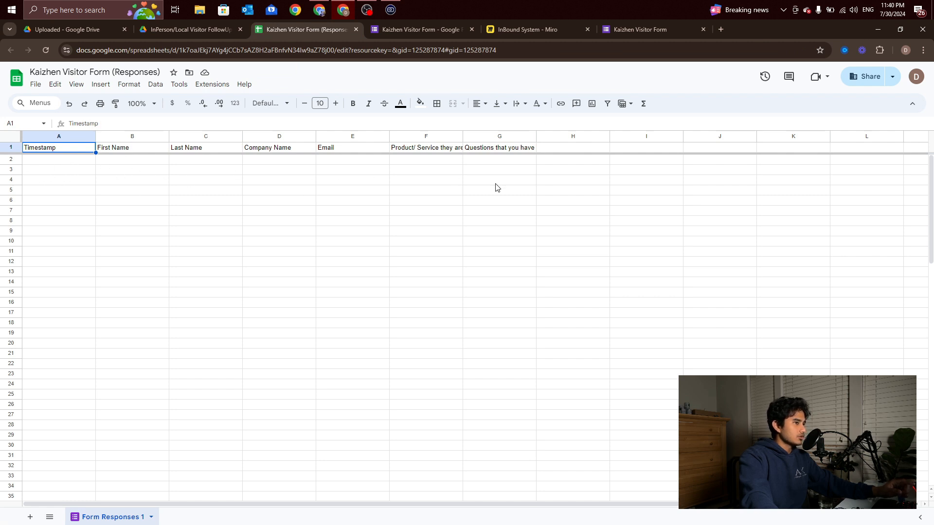
Close the Responses sheet and scroll through the Kaizhen Visitor Form's questions in the editor
{"action": "left_click", "coordinate": [356, 29]}
{"action": "left_click", "coordinate": [183, 31]}
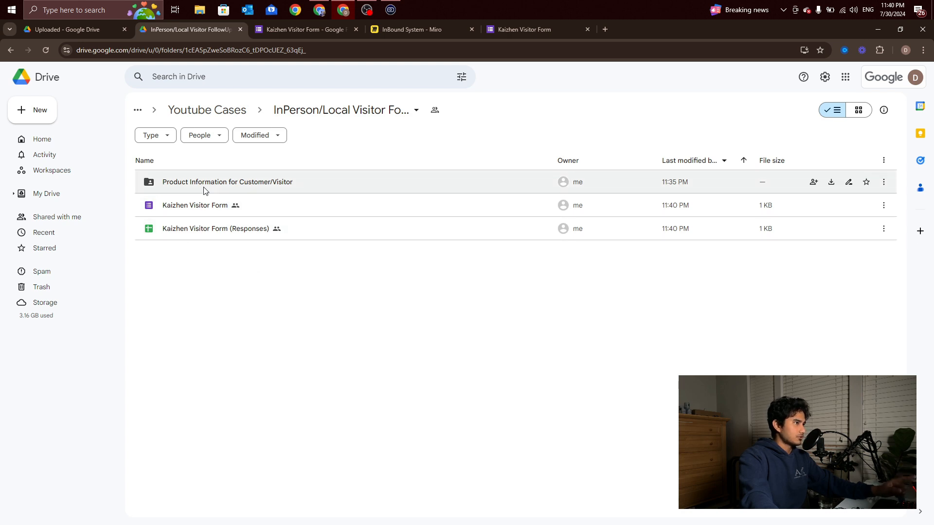
{"action": "left_click", "coordinate": [296, 34]}
{"action": "left_click", "coordinate": [413, 104]}
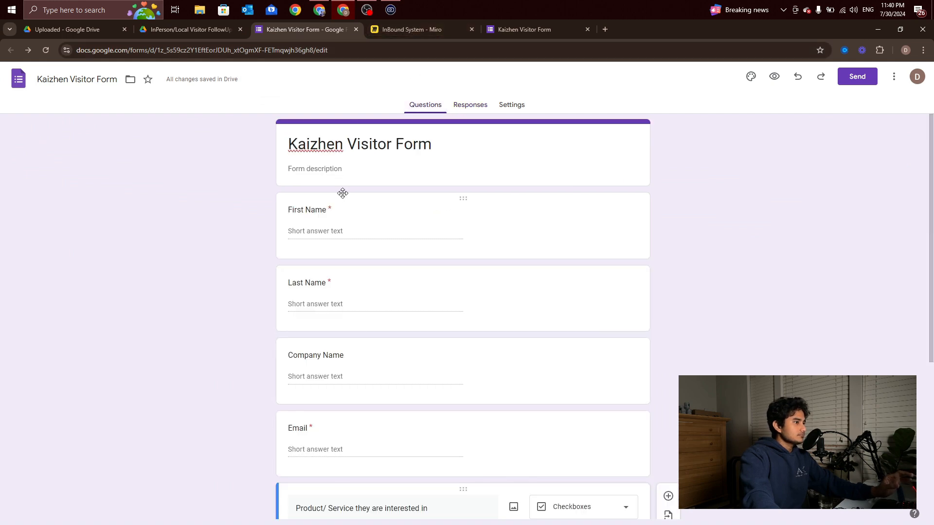
{"action": "scroll", "coordinate": [342, 194], "scroll_direction": "down", "scroll_amount": 1}
{"action": "scroll", "coordinate": [345, 215], "scroll_direction": "down", "scroll_amount": 4}
{"action": "scroll", "coordinate": [273, 217], "scroll_direction": "up", "scroll_amount": 5}
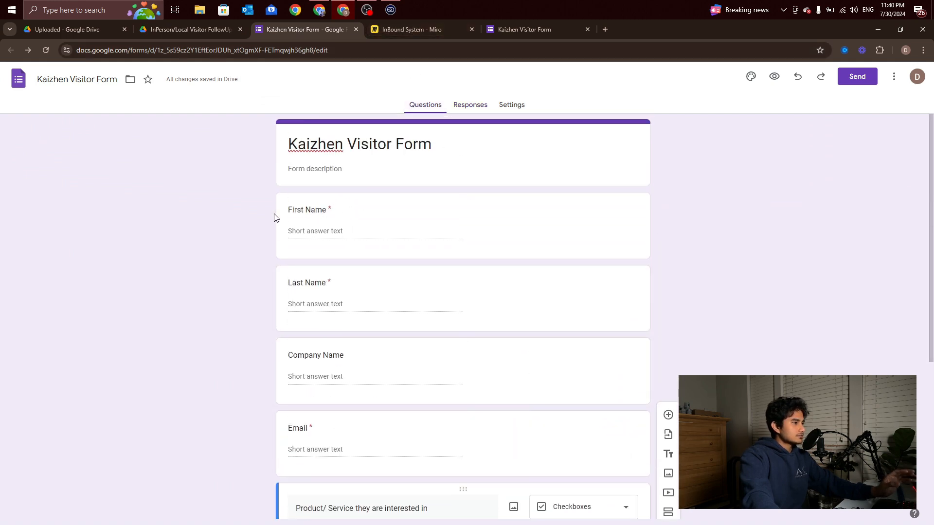
{"action": "scroll", "coordinate": [377, 249], "scroll_direction": "down", "scroll_amount": 3}
{"action": "scroll", "coordinate": [219, 287], "scroll_direction": "down", "scroll_amount": 2}
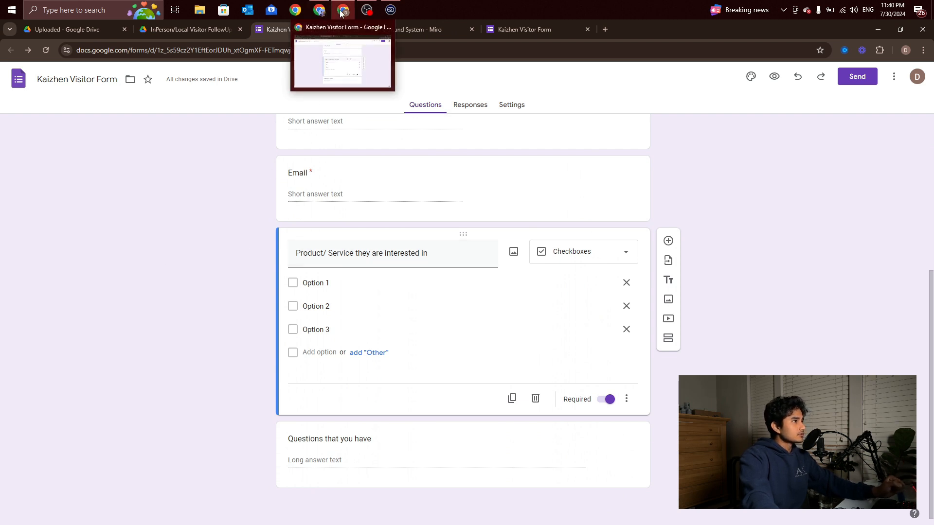
Search 'goog' in the app list of the scenario's first module
{"action": "left_click", "coordinate": [319, 10]}
{"action": "left_click", "coordinate": [220, 314]}
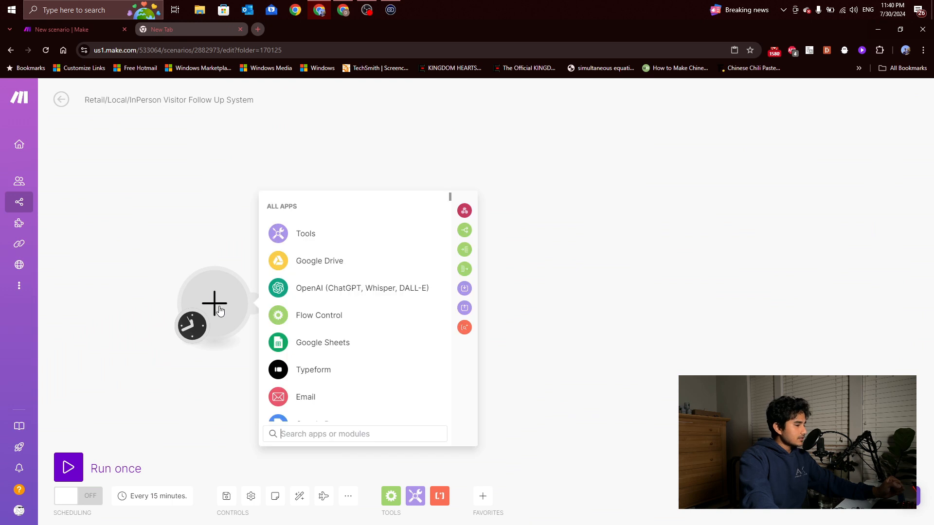
{"action": "left_click", "coordinate": [216, 306]}
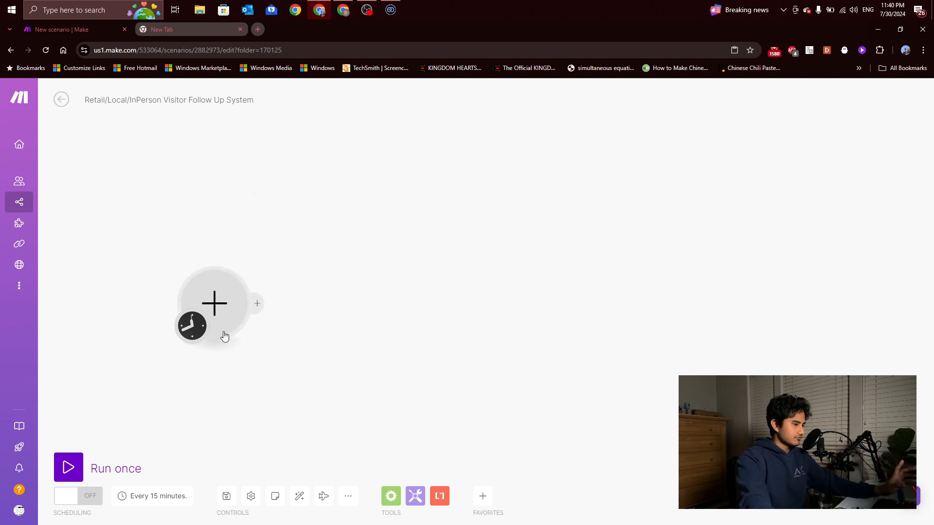
{"action": "left_click", "coordinate": [225, 336]}
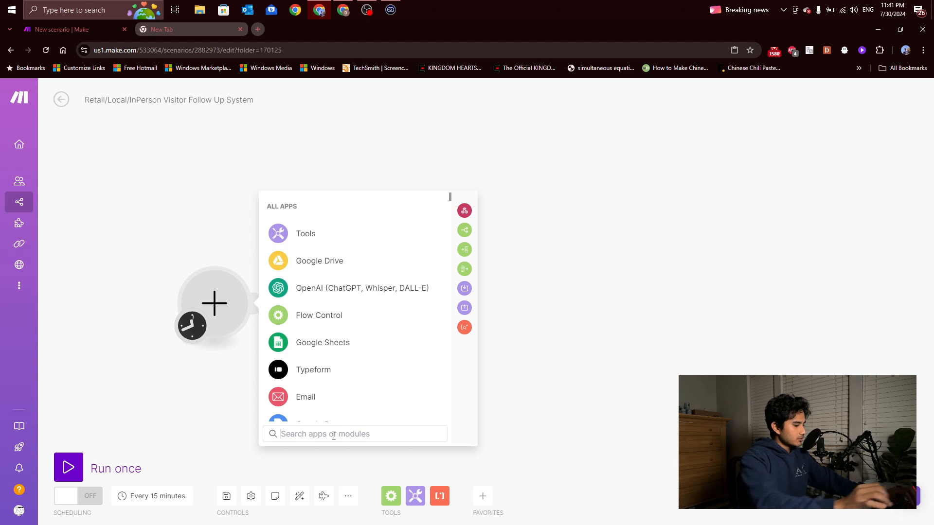
{"action": "type", "text": "goog"}
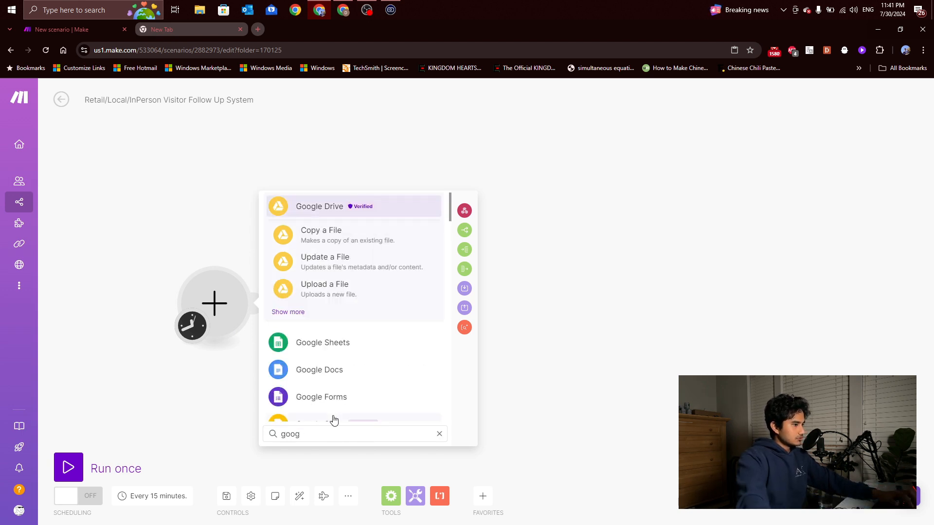
Add the Google Forms Watch Responses trigger and begin filling its Form ID
{"action": "left_click", "coordinate": [328, 402]}
{"action": "scroll", "coordinate": [346, 310], "scroll_direction": "down", "scroll_amount": 1}
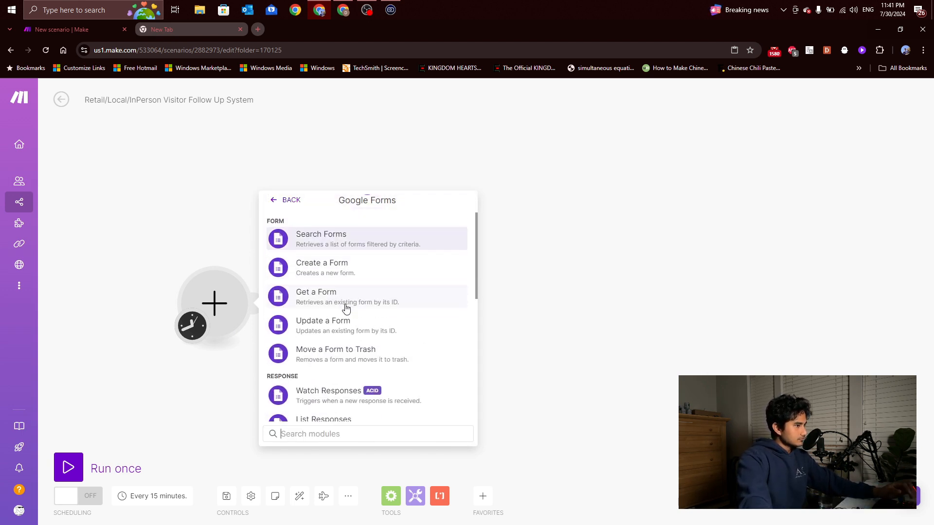
{"action": "scroll", "coordinate": [345, 308], "scroll_direction": "up", "scroll_amount": 1}
{"action": "scroll", "coordinate": [346, 315], "scroll_direction": "down", "scroll_amount": 3}
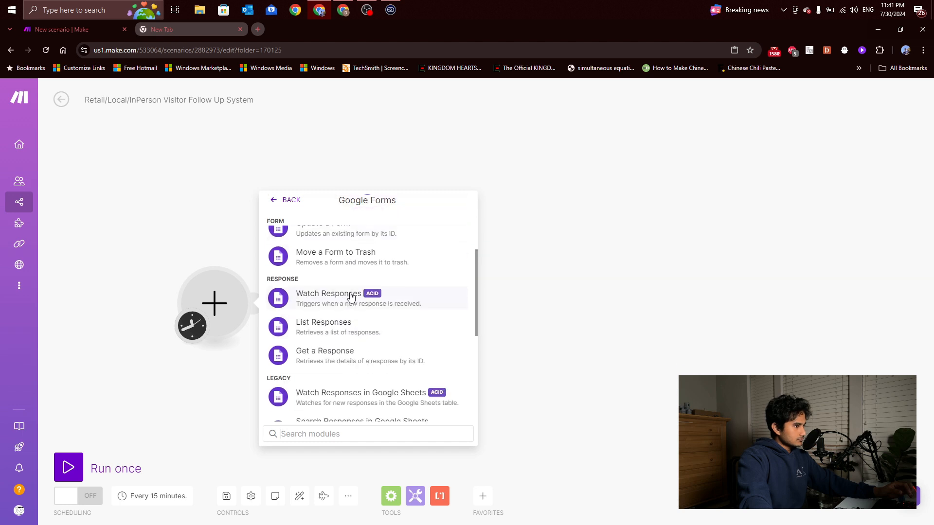
{"action": "scroll", "coordinate": [350, 296], "scroll_direction": "down", "scroll_amount": 1}
{"action": "scroll", "coordinate": [351, 300], "scroll_direction": "up", "scroll_amount": 1}
{"action": "left_click", "coordinate": [354, 305]}
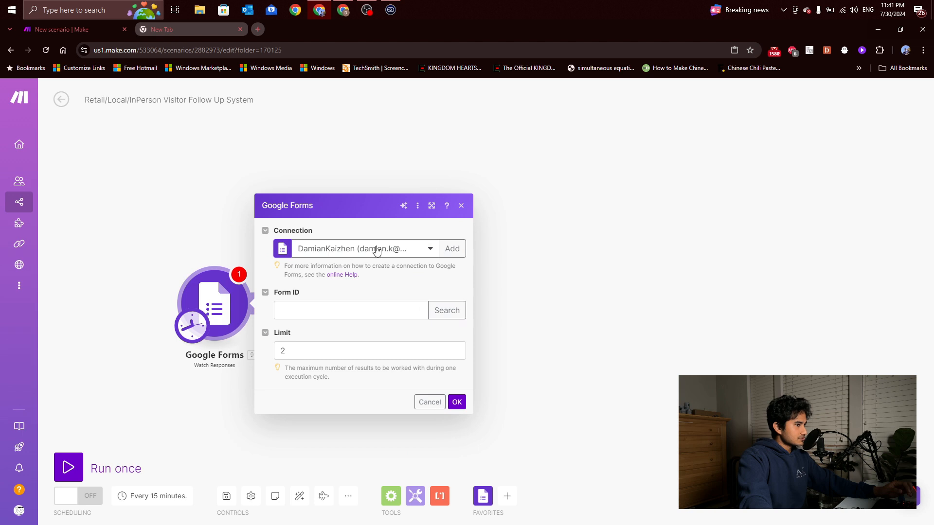
{"action": "left_click", "coordinate": [358, 310]}
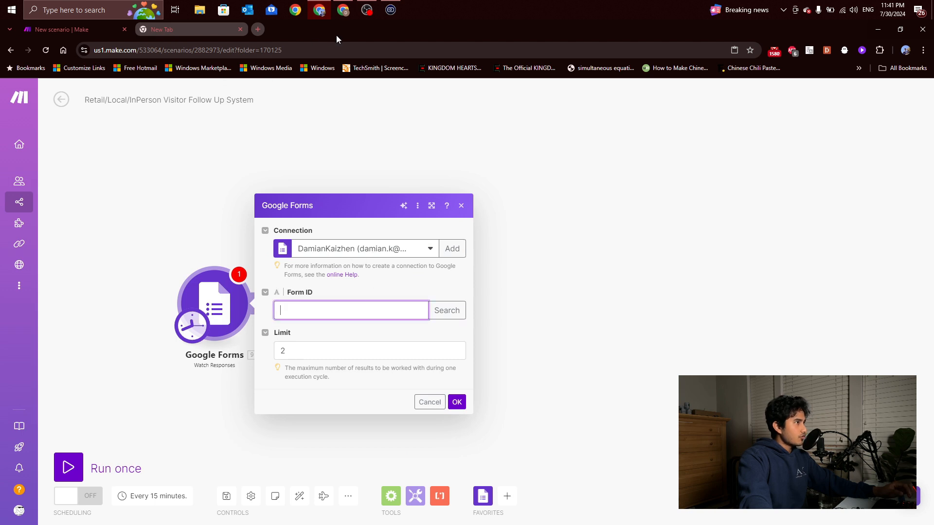
Copy the Kaizhen Visitor Form's ID from its editor URL and paste it into Form ID
{"action": "mouse_move", "coordinate": [337, 13]}
{"action": "left_click", "coordinate": [307, 54]}
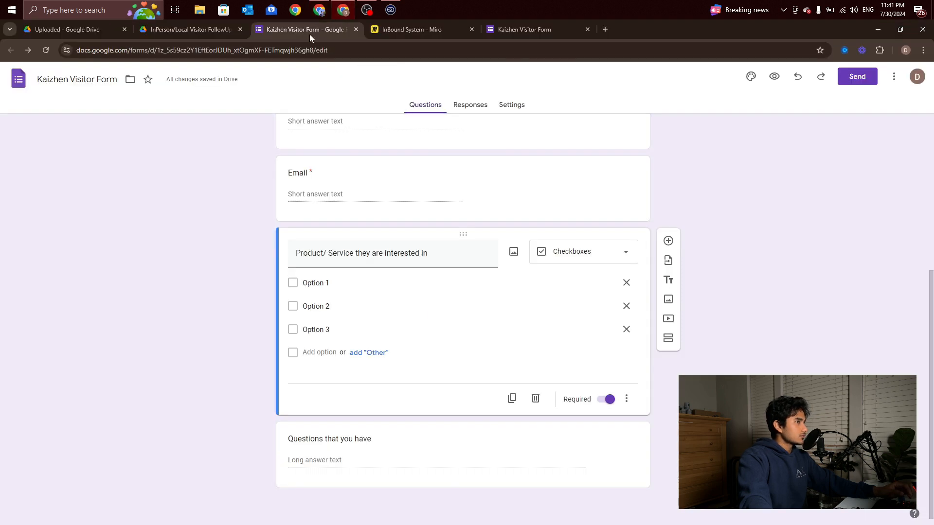
{"action": "left_click", "coordinate": [288, 50]}
{"action": "left_click", "coordinate": [305, 49]}
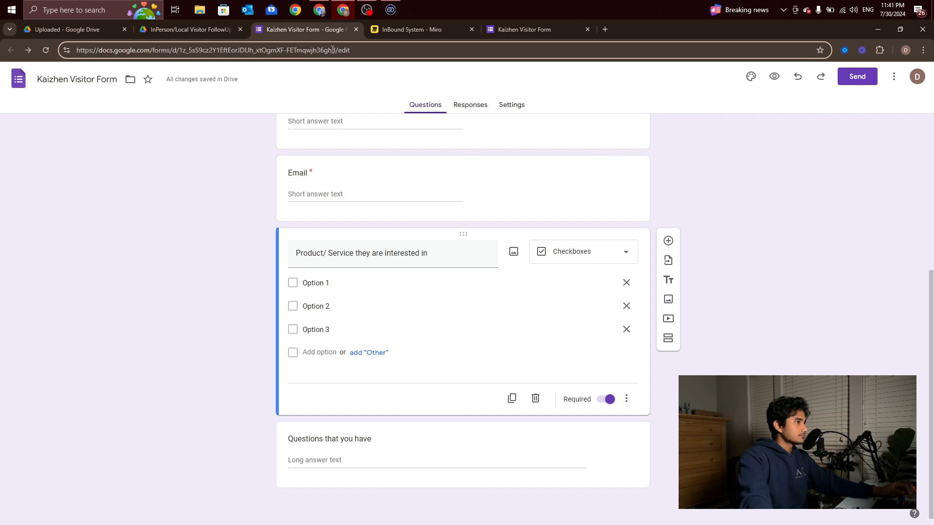
{"action": "left_click_drag", "start_coordinate": [336, 51], "coordinate": [185, 55]}
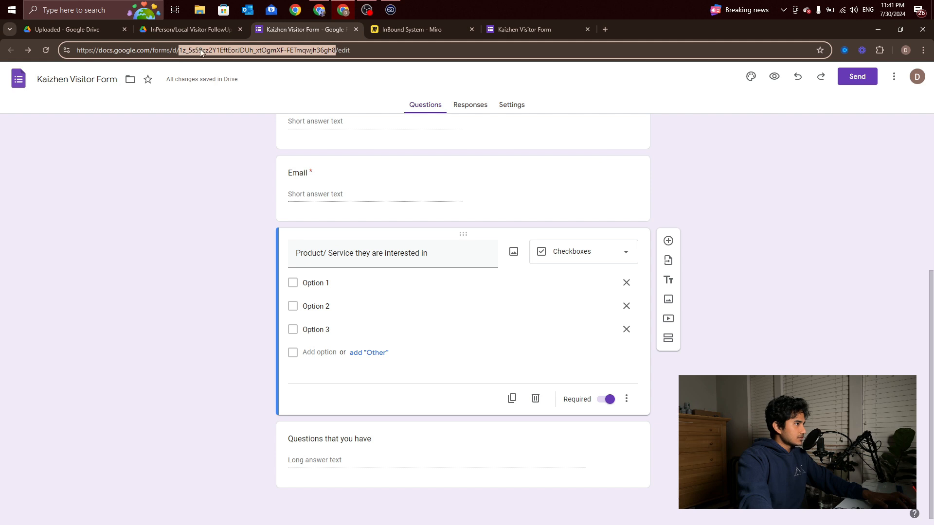
{"action": "key", "text": "ctrl+c"}
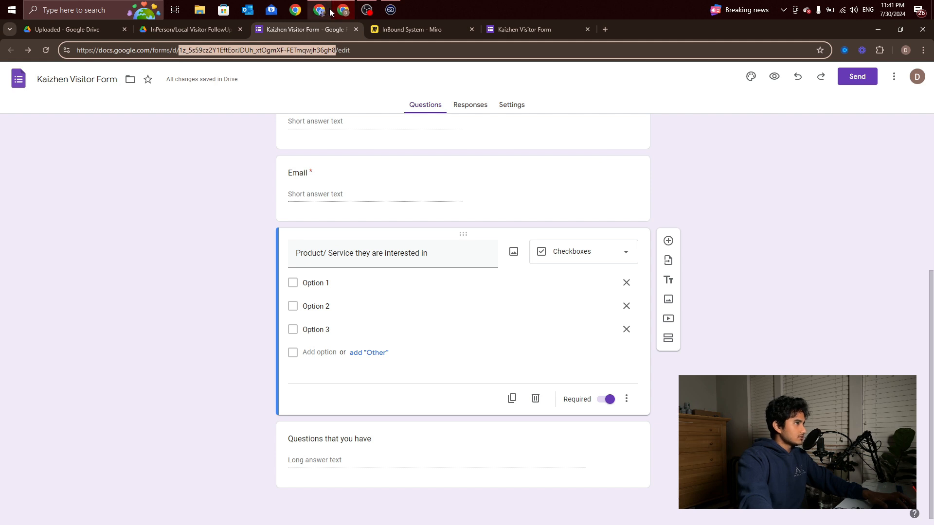
{"action": "left_click", "coordinate": [319, 9]}
{"action": "left_click", "coordinate": [343, 307]}
{"action": "key", "text": "ctrl+v"}
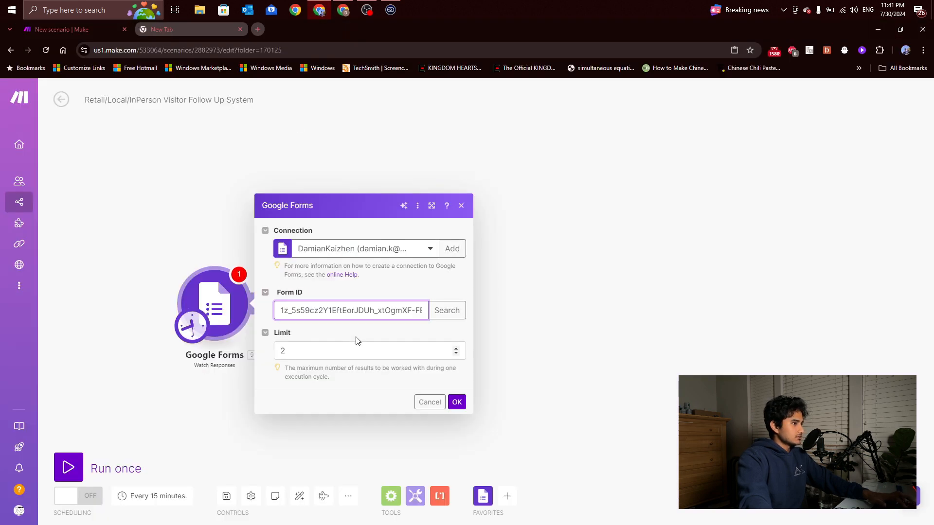
Set Limit to 5, confirm the trigger settings and start point, then recheck and close it
{"action": "left_click", "coordinate": [399, 345]}
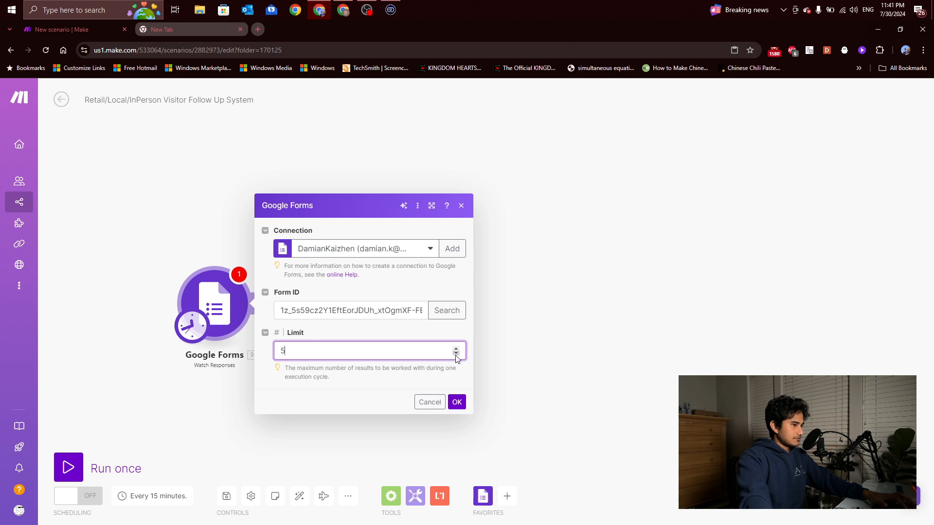
{"action": "left_click", "coordinate": [457, 402]}
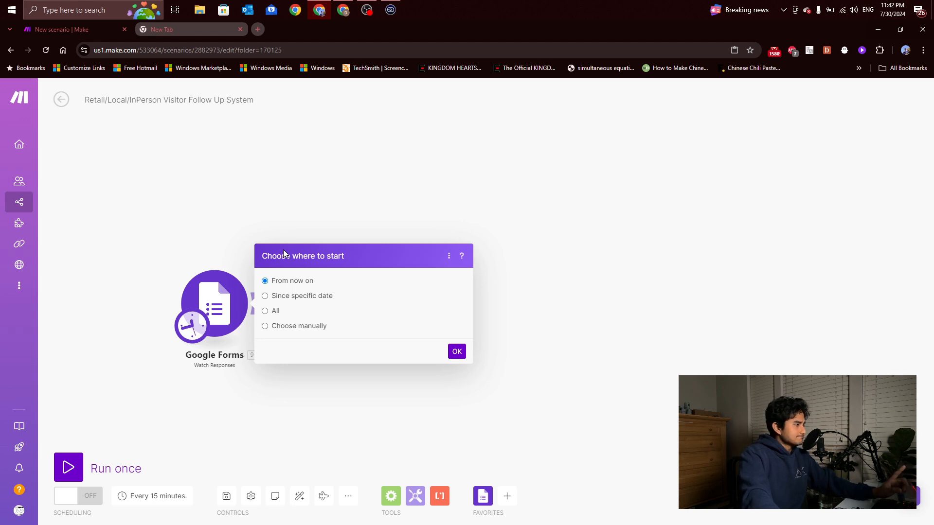
{"action": "left_click", "coordinate": [456, 352]}
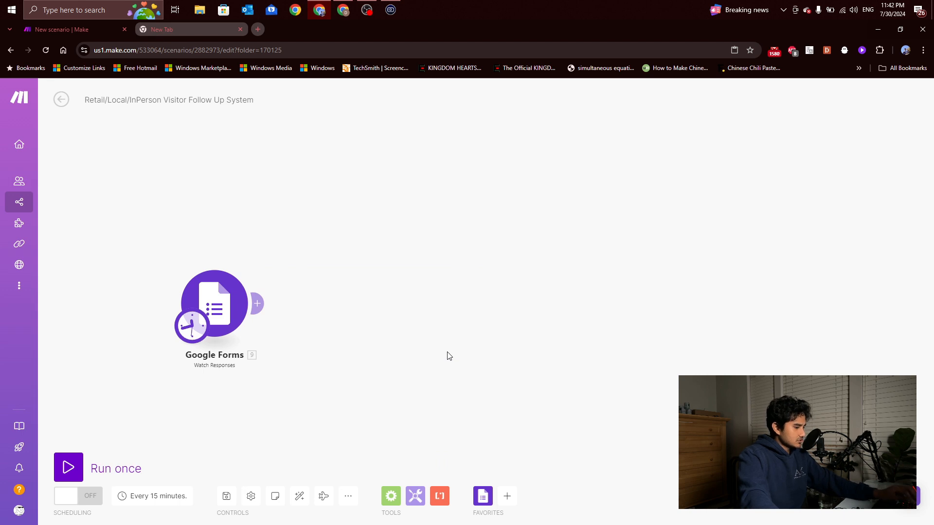
{"action": "left_click", "coordinate": [220, 332]}
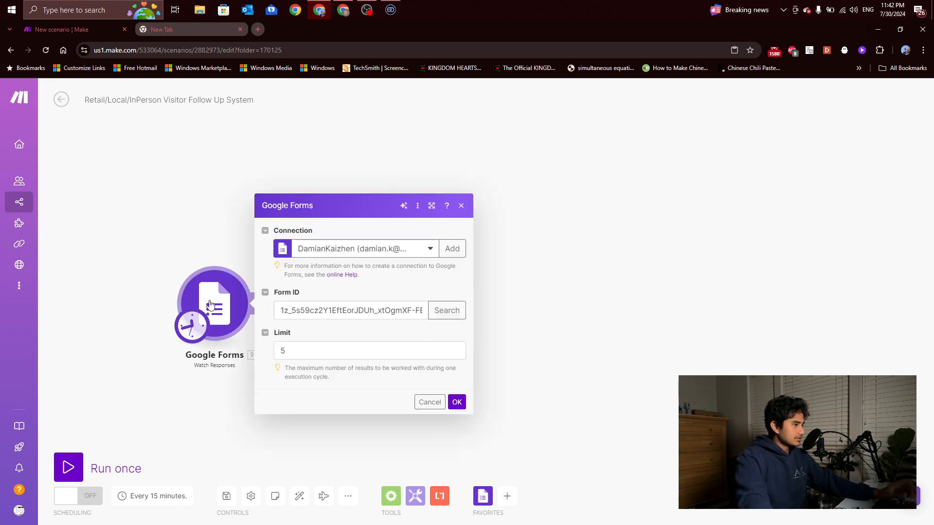
{"action": "left_click", "coordinate": [235, 239]}
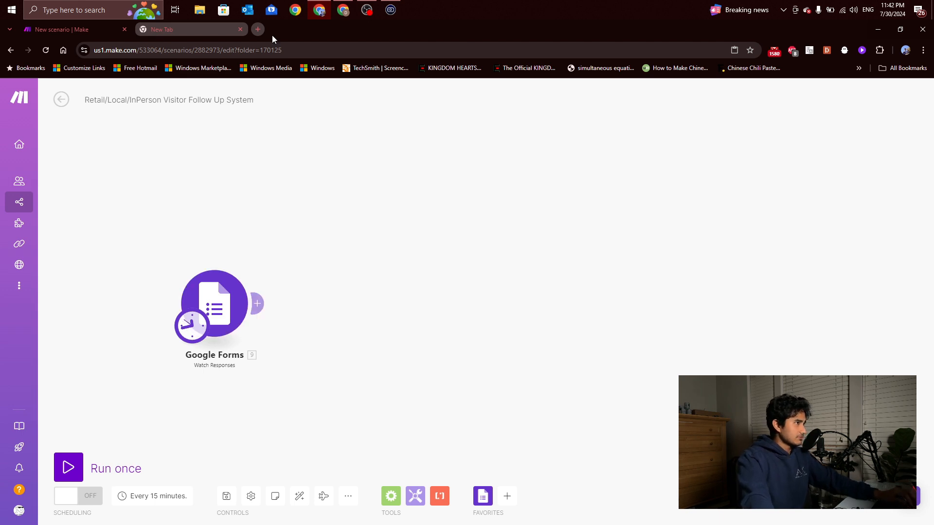
On the live form, enter the visitor's first and last name, company Kaizhen and email
{"action": "left_click", "coordinate": [344, 11]}
{"action": "left_click", "coordinate": [543, 30]}
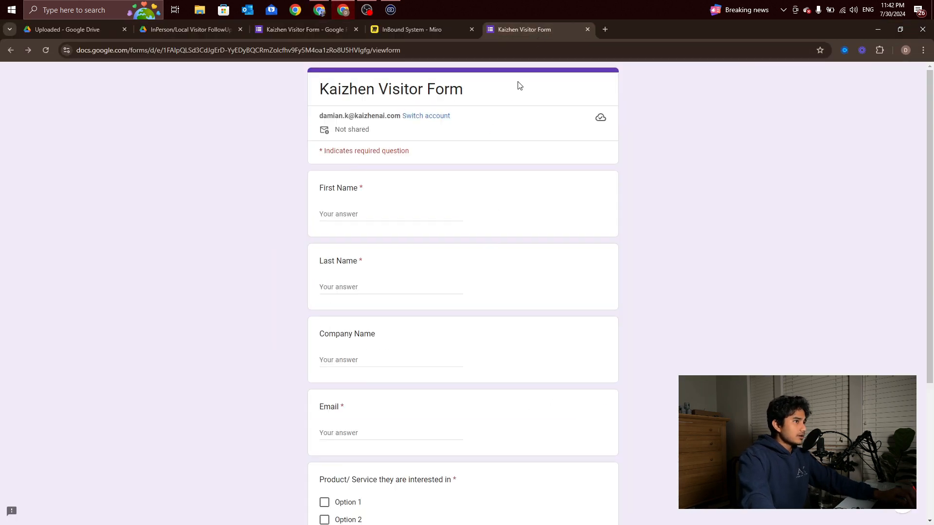
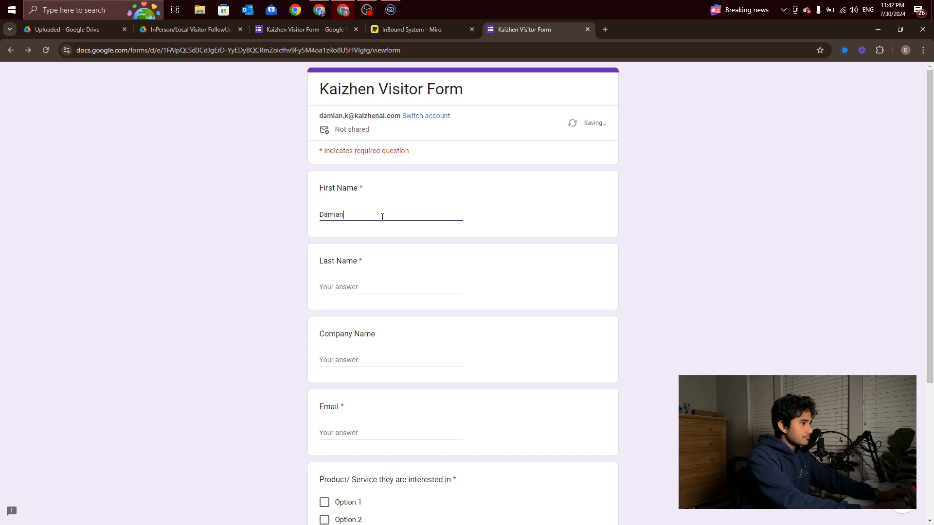
{"action": "key", "text": "Tab"}
{"action": "key", "text": "Tab"}
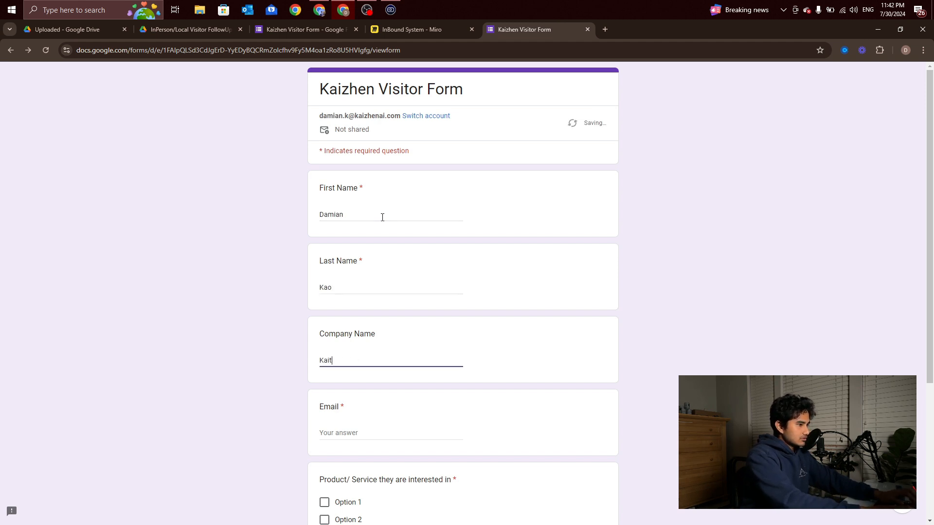
{"action": "type", "text": "Kaizhen"}
{"action": "key", "text": "Tab"}
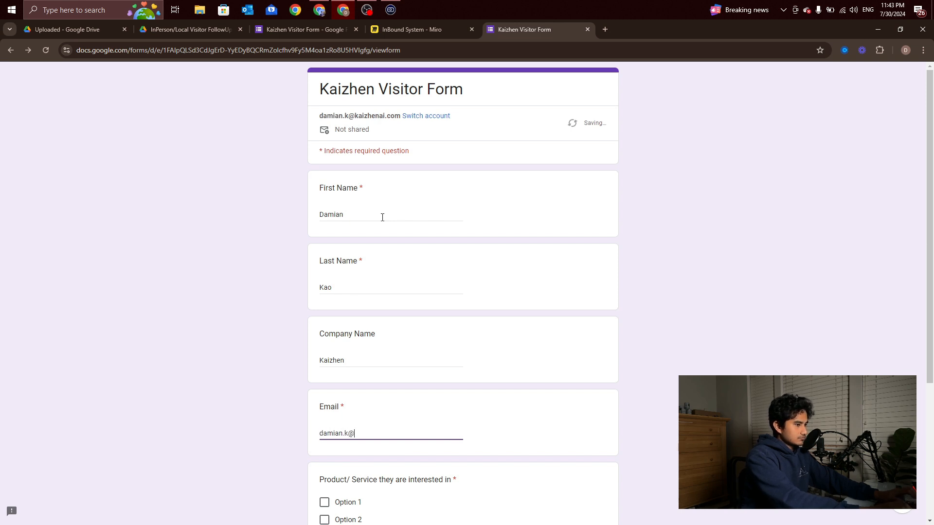
{"action": "key", "text": "BackSpace"}
{"action": "key", "text": "BackSpace"}
{"action": "key", "text": "BackSpace"}
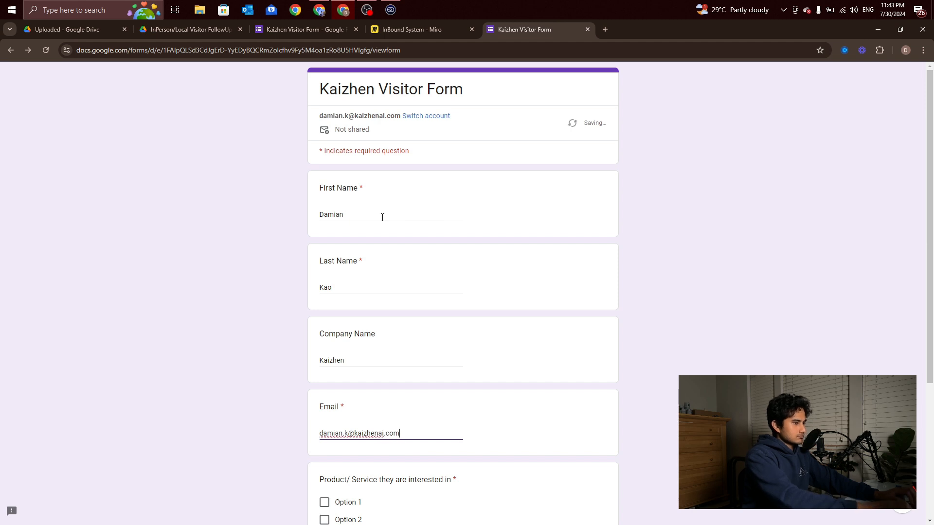
Tick Option 1 and Option 2 as products of interest and submit the response
{"action": "scroll", "coordinate": [444, 311], "scroll_direction": "down", "scroll_amount": 4}
{"action": "left_click", "coordinate": [348, 343]}
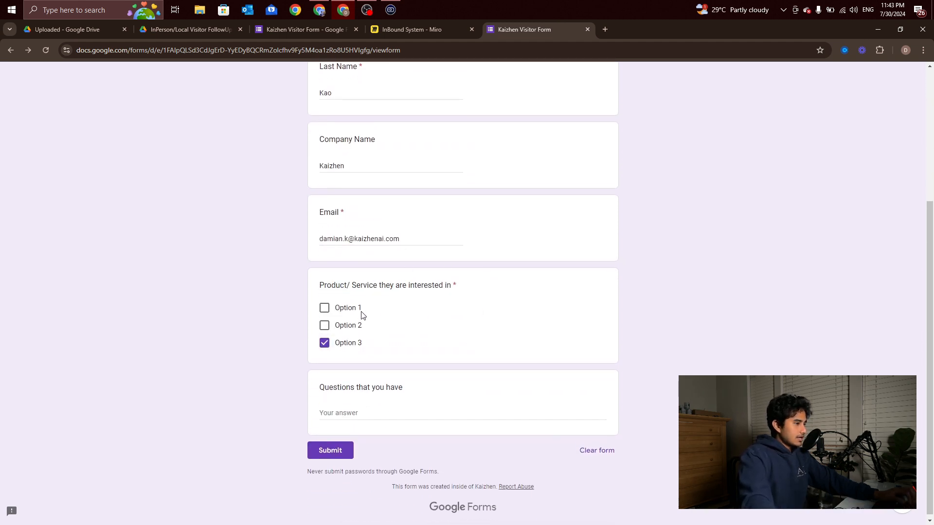
{"action": "left_click", "coordinate": [320, 343]}
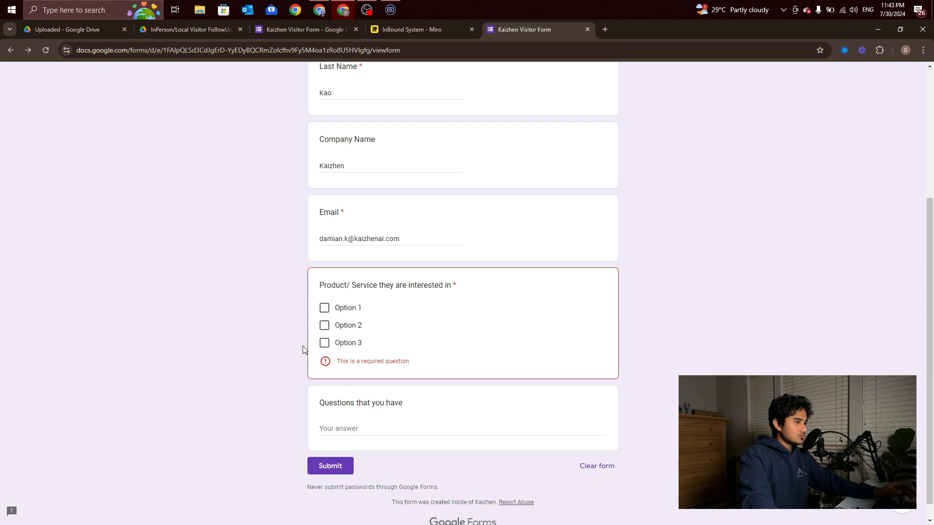
{"action": "left_click", "coordinate": [324, 326]}
{"action": "left_click", "coordinate": [330, 311]}
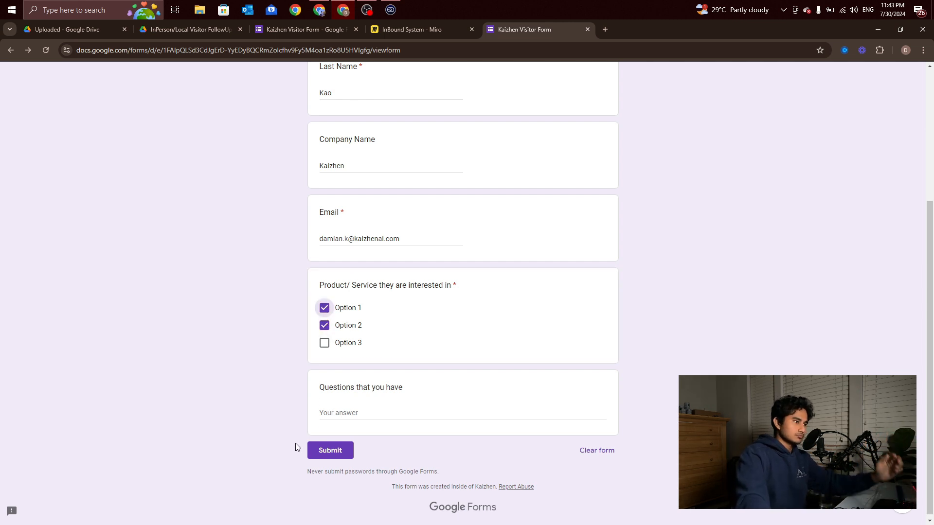
{"action": "left_click", "coordinate": [324, 455]}
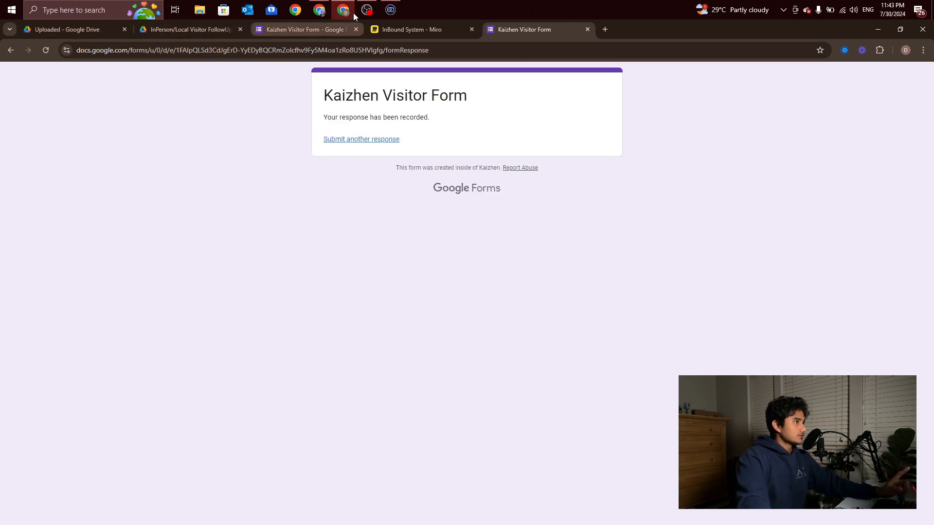
Open Kaizhen Visitor Form (Responses) from Drive to check the new row, then return to Make
{"action": "mouse_move", "coordinate": [319, 12]}
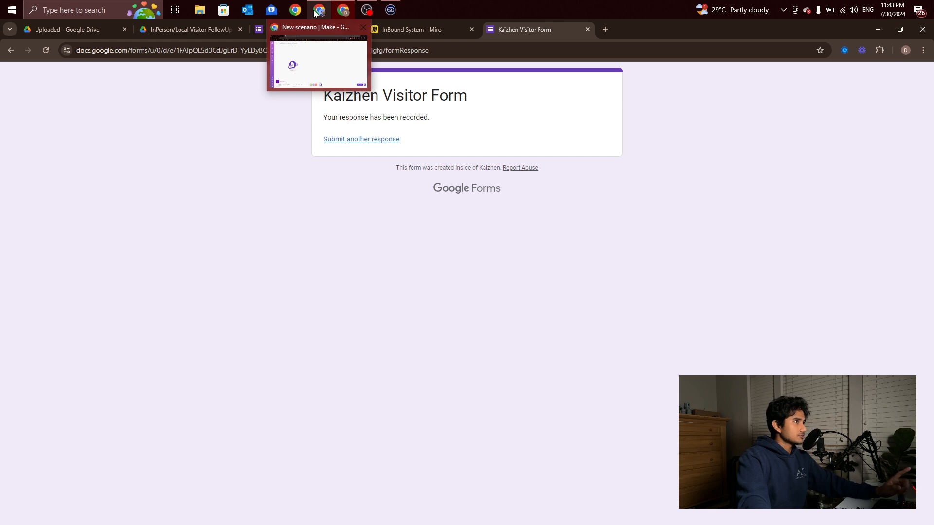
{"action": "left_click", "coordinate": [184, 29]}
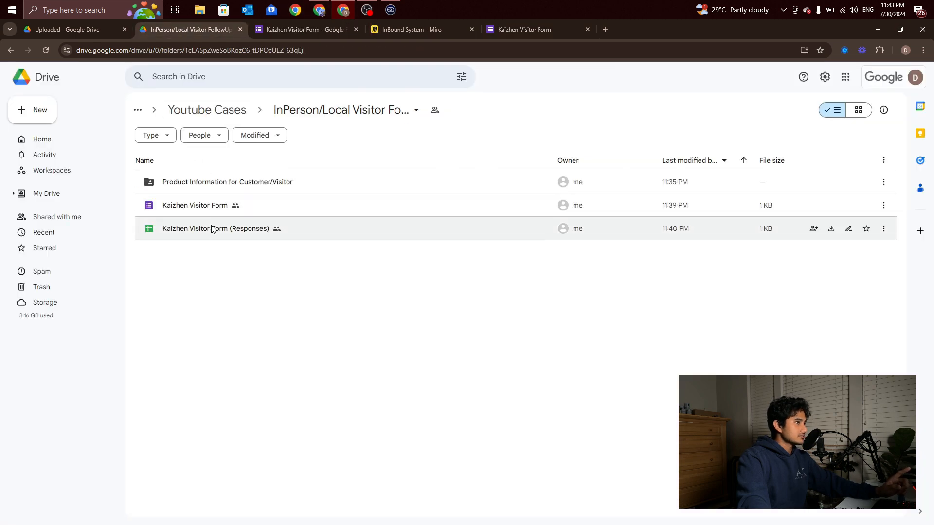
{"action": "double_click", "coordinate": [198, 232]}
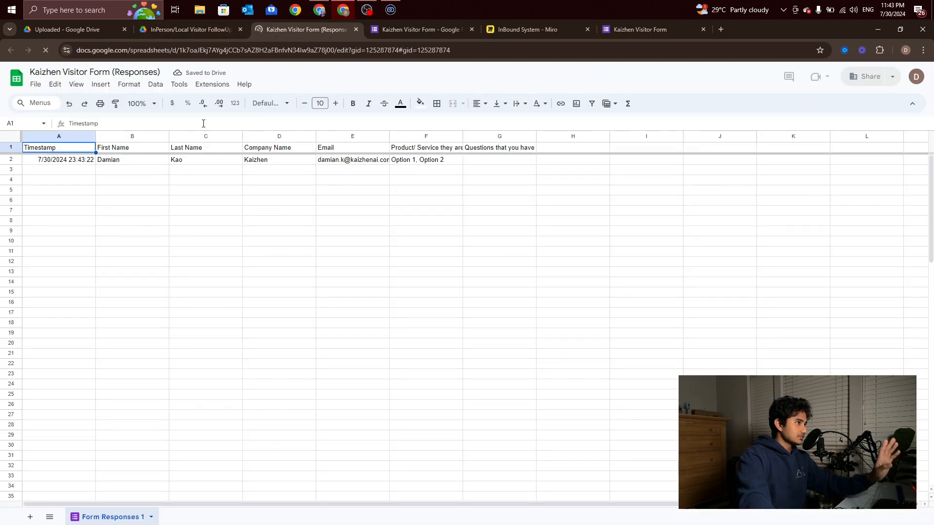
{"action": "left_click", "coordinate": [359, 31]}
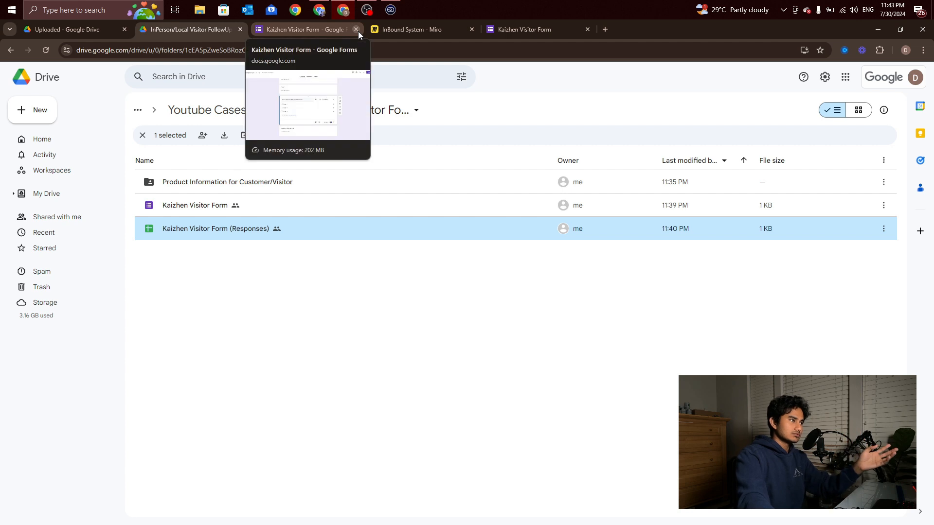
{"action": "left_click", "coordinate": [319, 9]}
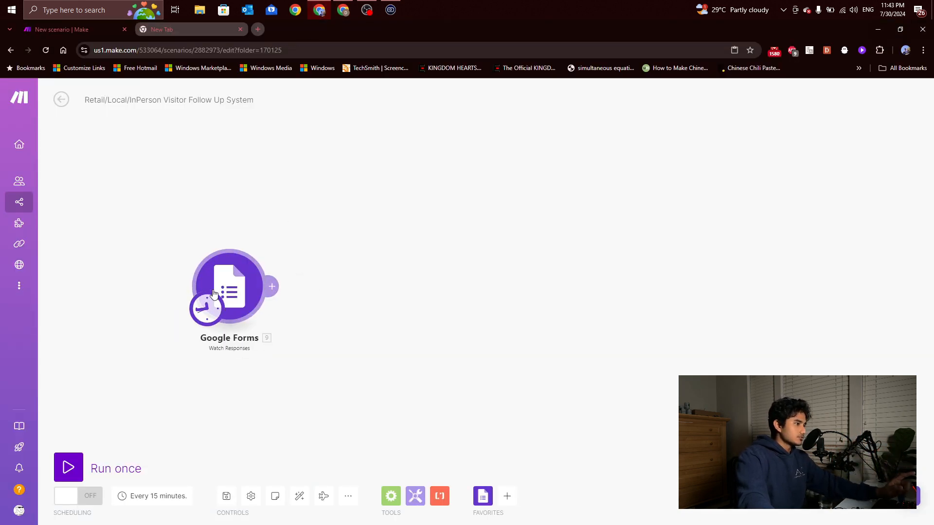
Run only the Google Forms module and expand the output's product/service and Last Name answers
{"action": "right_click", "coordinate": [231, 282]}
{"action": "left_click", "coordinate": [258, 303]}
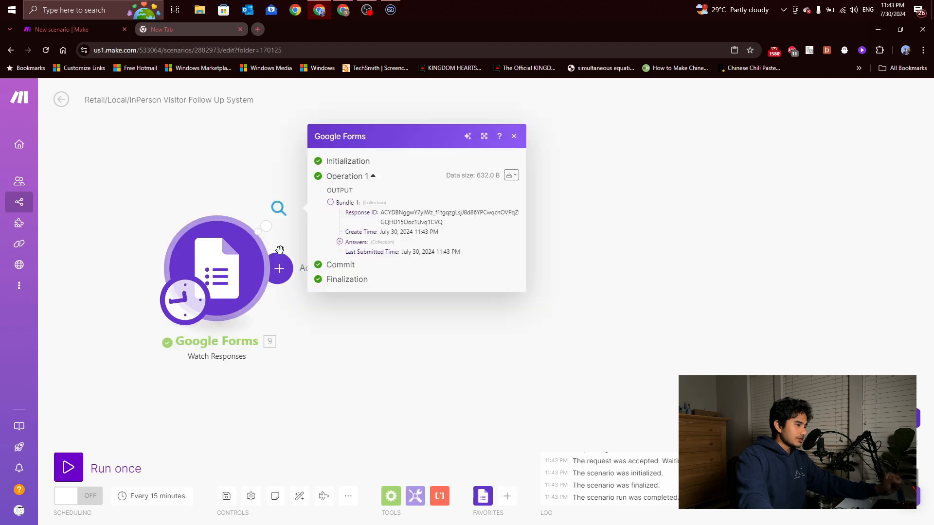
{"action": "left_click", "coordinate": [339, 242]}
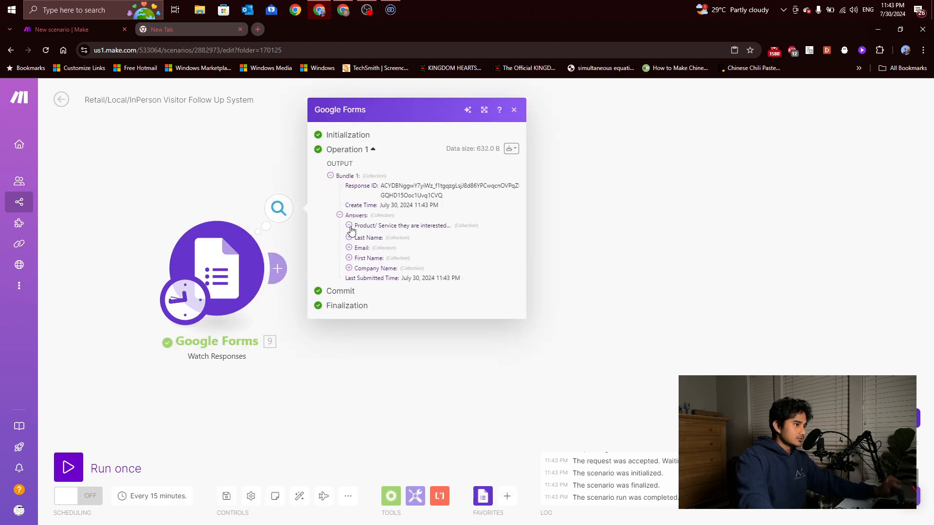
{"action": "left_click", "coordinate": [350, 227]}
{"action": "left_click", "coordinate": [358, 246]}
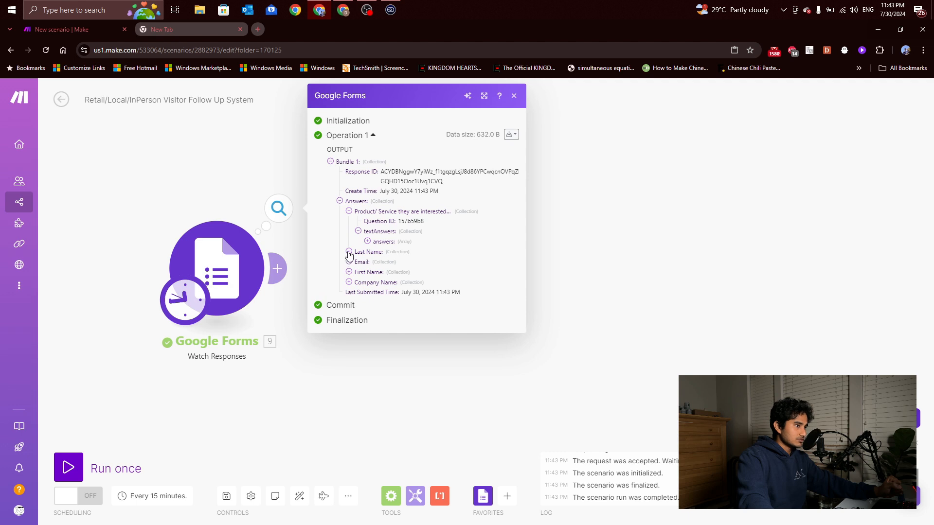
{"action": "left_click", "coordinate": [349, 252]}
{"action": "left_click", "coordinate": [358, 272]}
{"action": "left_click", "coordinate": [367, 281]}
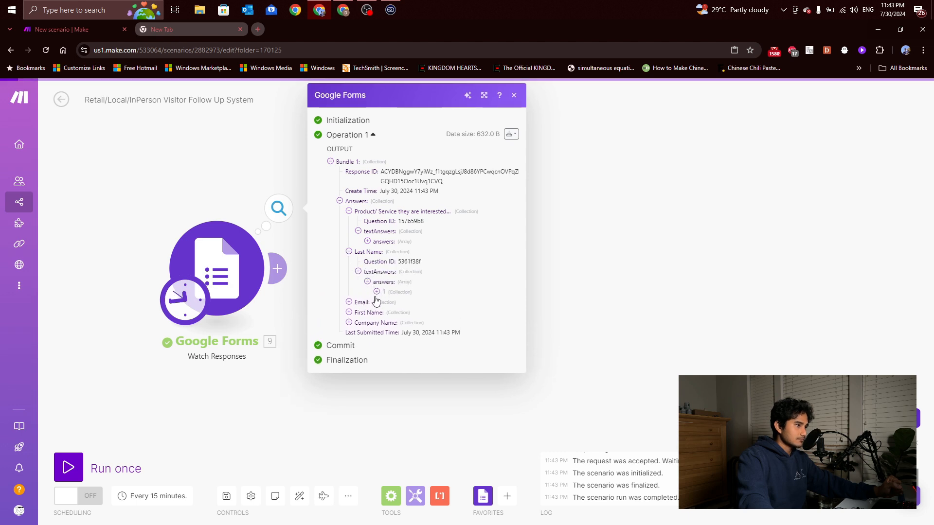
{"action": "left_click", "coordinate": [377, 292]}
Reveal the submitted email value and both chosen product/service options in the output bundle
{"action": "left_click", "coordinate": [349, 312]}
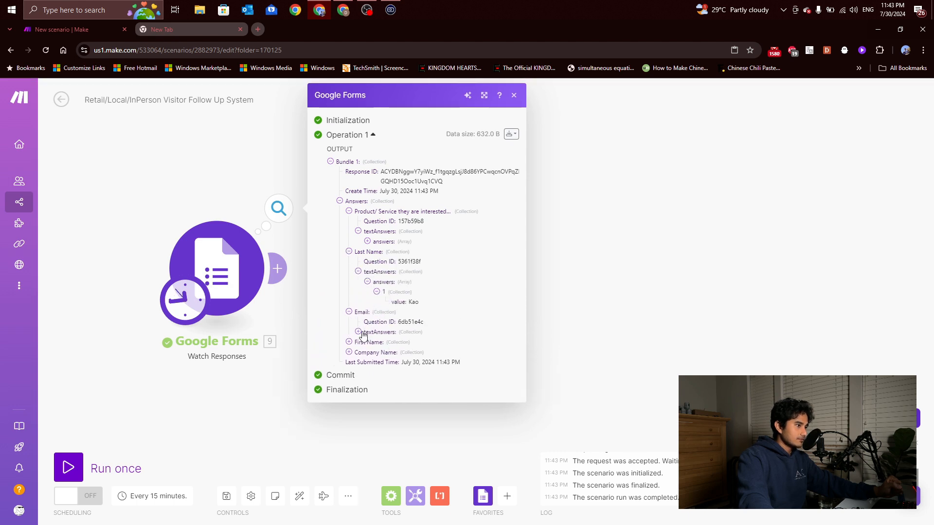
{"action": "left_click", "coordinate": [358, 332]}
{"action": "left_click", "coordinate": [358, 332]}
{"action": "left_click", "coordinate": [358, 332]}
{"action": "left_click", "coordinate": [368, 342]}
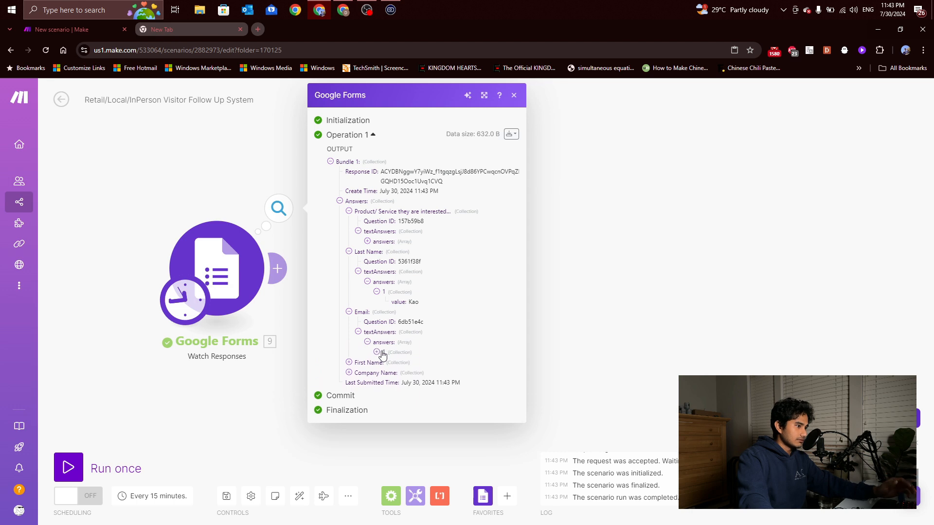
{"action": "left_click", "coordinate": [377, 352]}
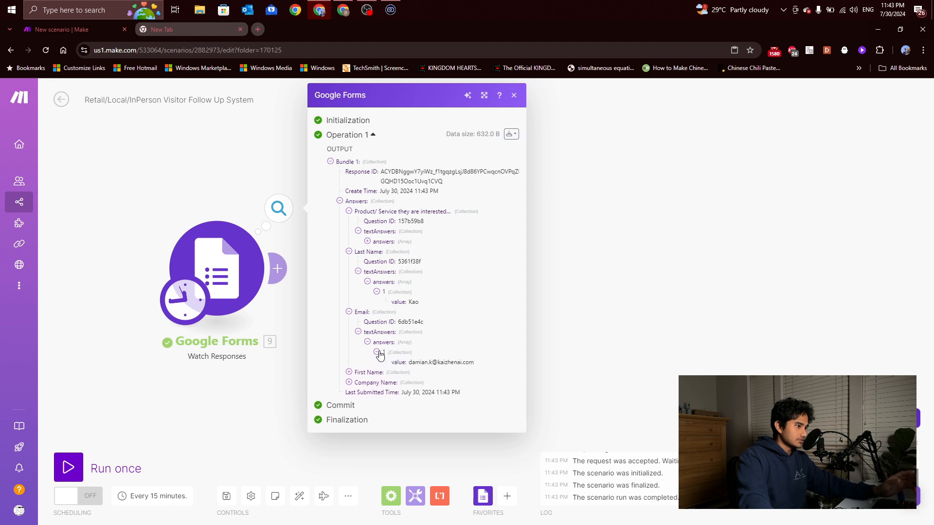
{"action": "left_click", "coordinate": [367, 241]}
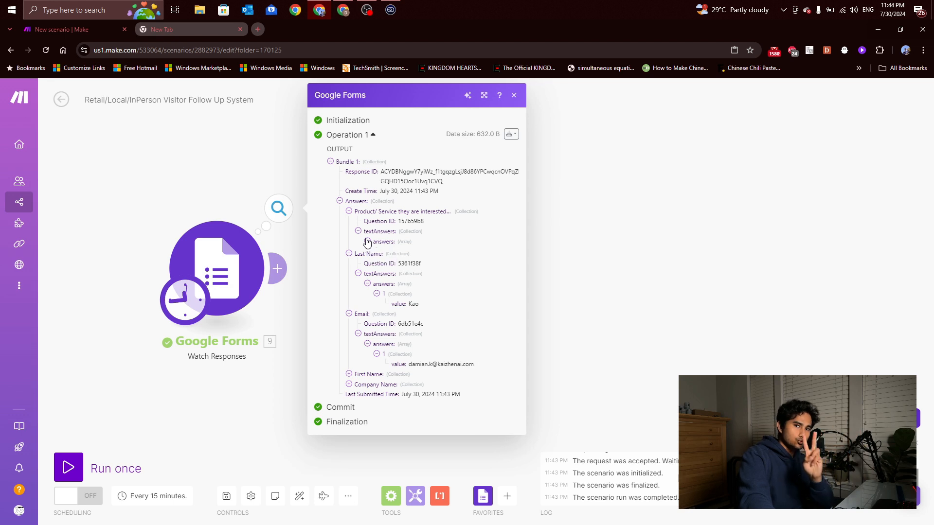
{"action": "left_click", "coordinate": [376, 251]}
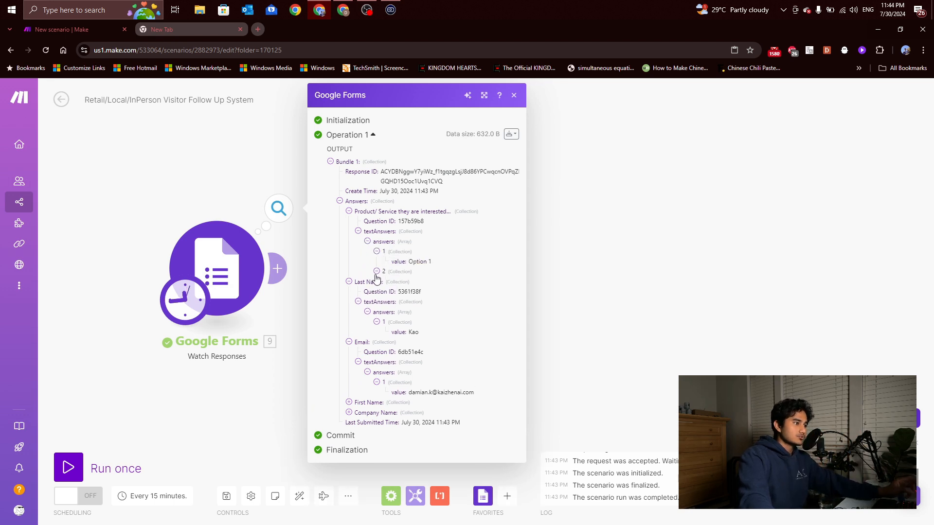
{"action": "left_click", "coordinate": [377, 272]}
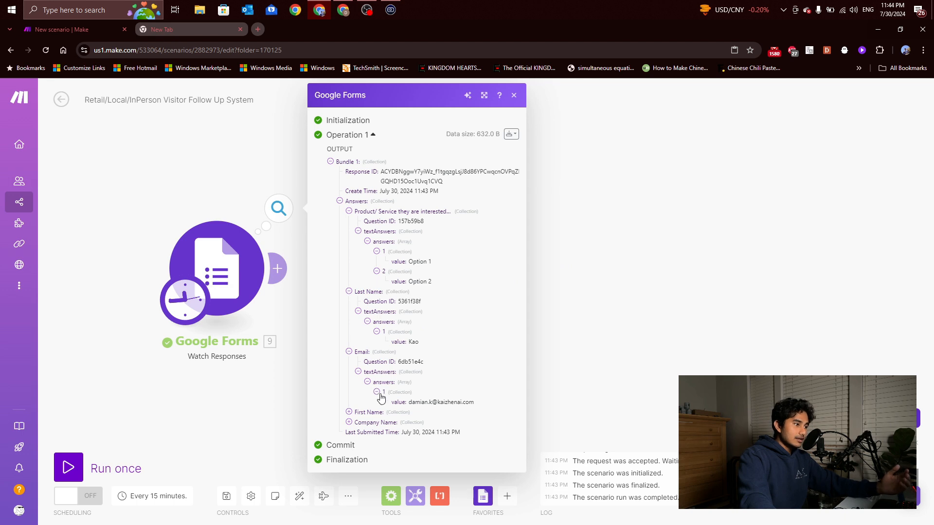
Reveal the submitted First Name value, then close the output details
{"action": "left_click", "coordinate": [349, 413]}
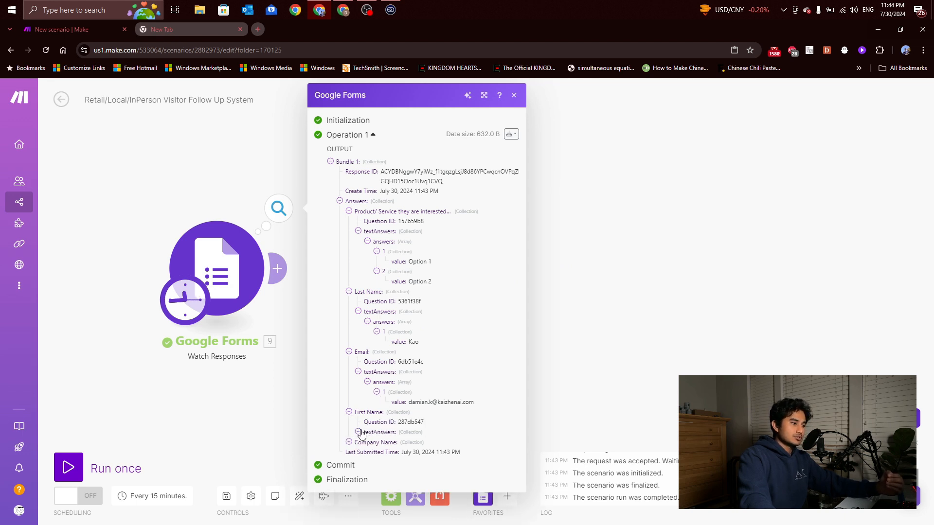
{"action": "left_click", "coordinate": [359, 433]}
{"action": "left_click", "coordinate": [367, 442]}
{"action": "left_click", "coordinate": [377, 453]}
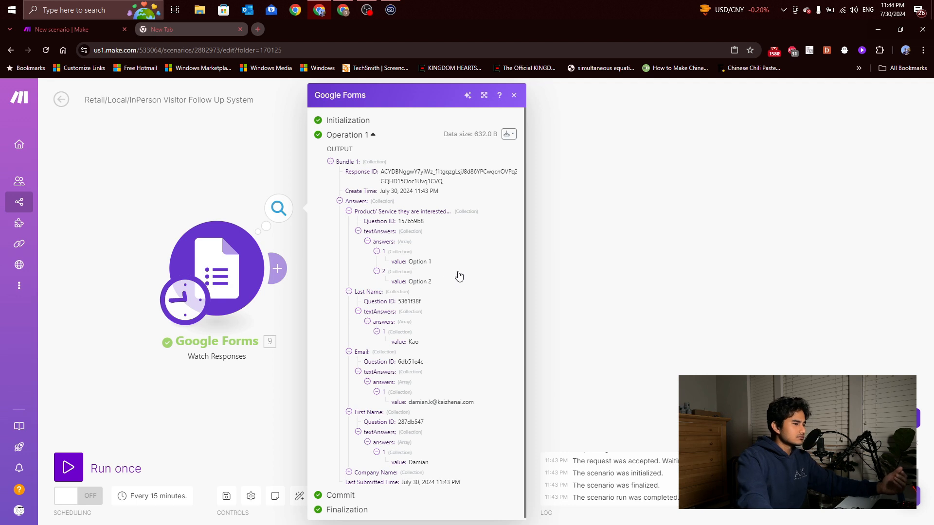
{"action": "left_click", "coordinate": [620, 295]}
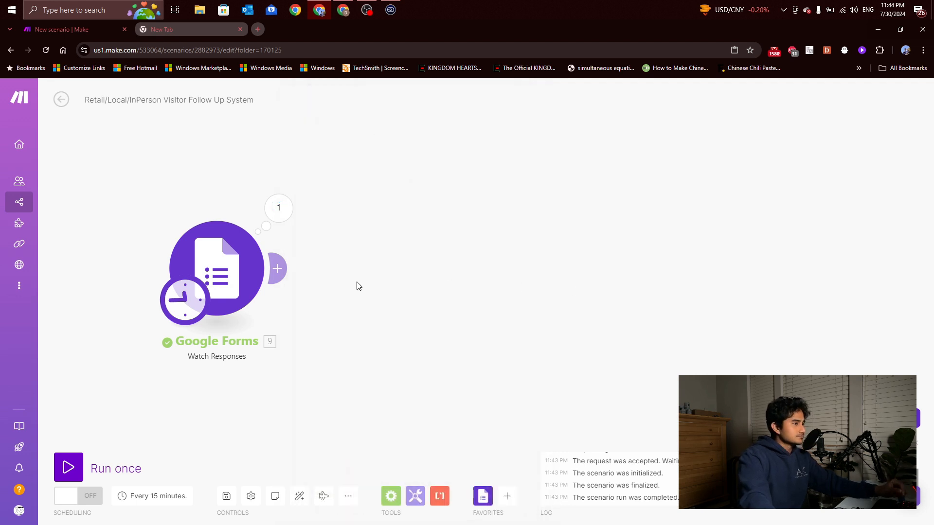
Add a Flow Control Iterator module after the Google Forms trigger
{"action": "left_click", "coordinate": [281, 269]}
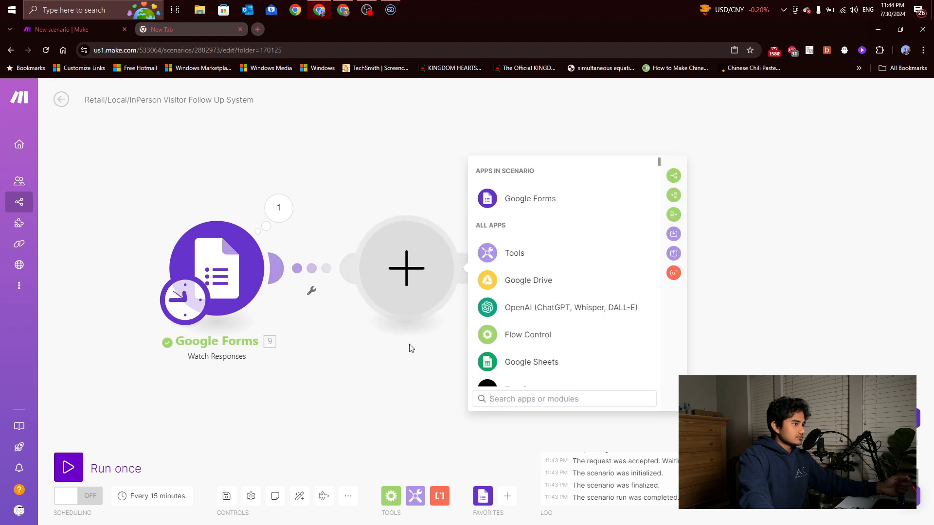
{"action": "left_click", "coordinate": [392, 357]}
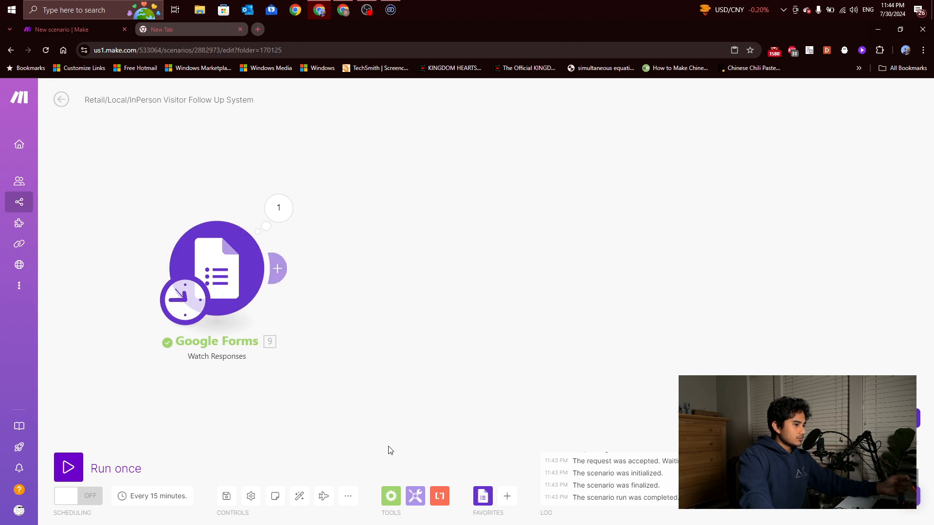
{"action": "left_click", "coordinate": [391, 496]}
{"action": "left_click", "coordinate": [404, 369]}
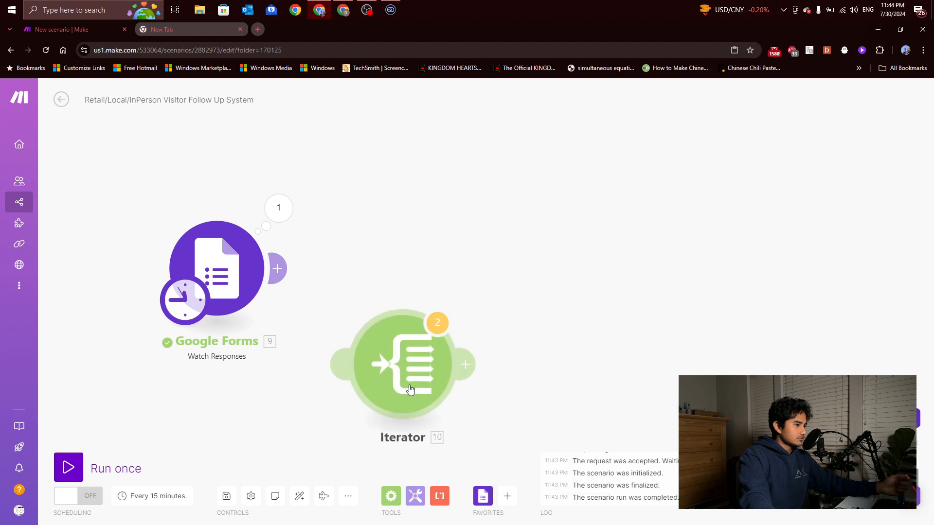
Map Product/ Service textAnswers answers[] into the Iterator's Array field and confirm
{"action": "left_click", "coordinate": [491, 283]}
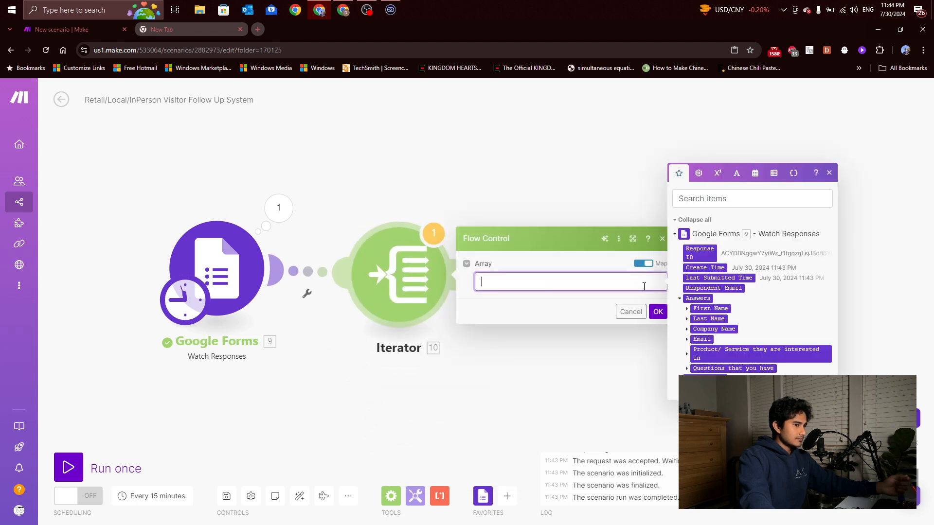
{"action": "left_click", "coordinate": [687, 355]}
{"action": "left_click", "coordinate": [694, 374]}
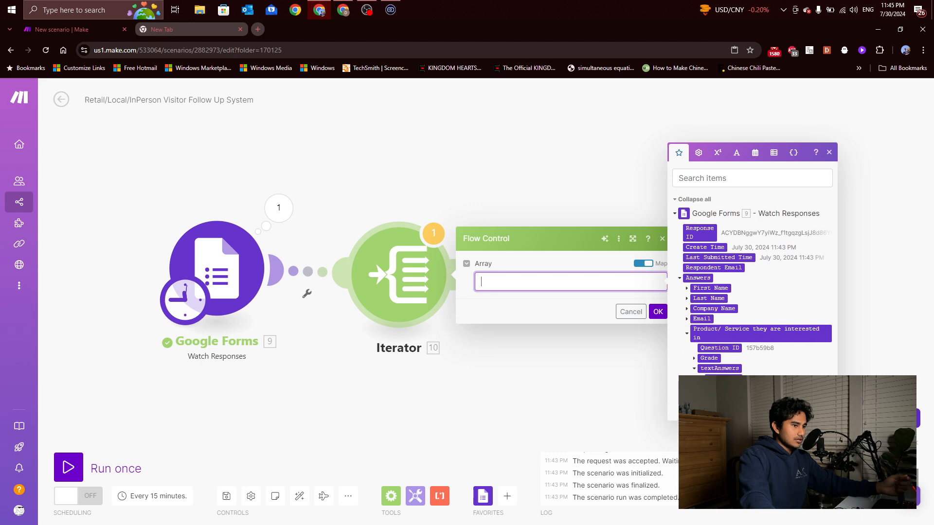
{"action": "left_click", "coordinate": [717, 373]}
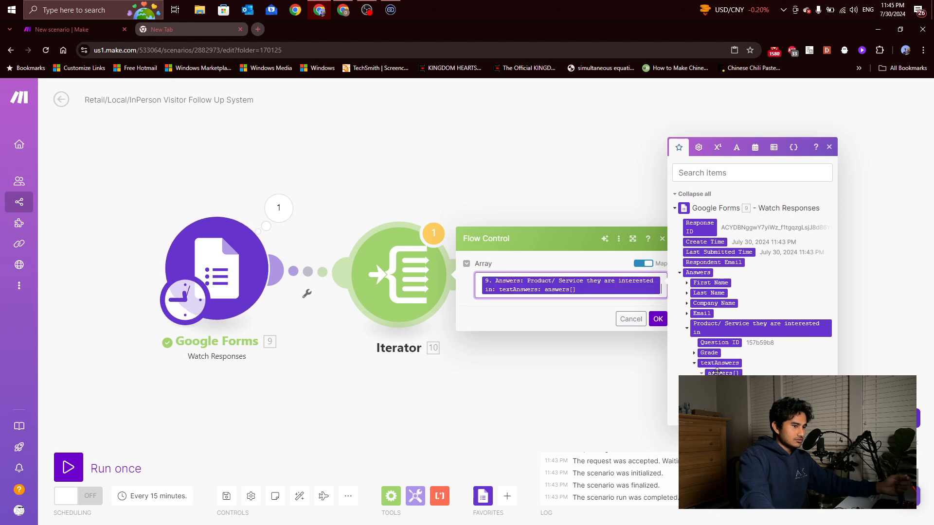
{"action": "left_click", "coordinate": [659, 319]}
Choose where the Google Forms trigger starts reading responses, then run the scenario once
{"action": "right_click", "coordinate": [206, 268]}
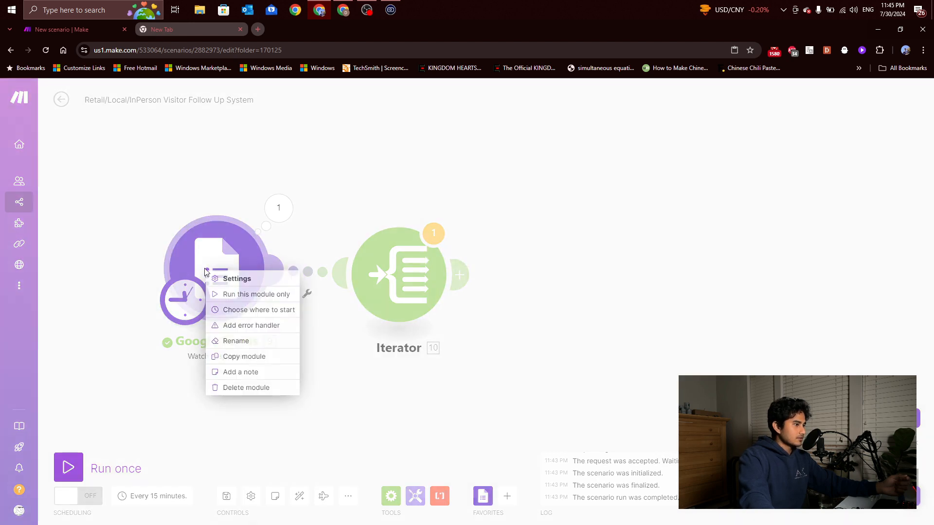
{"action": "left_click", "coordinate": [228, 295]}
{"action": "right_click", "coordinate": [228, 271]}
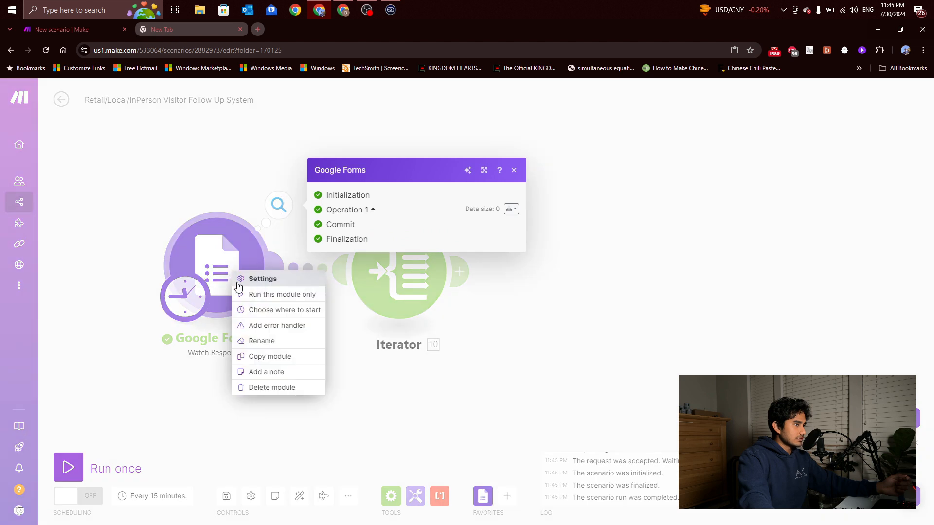
{"action": "left_click", "coordinate": [260, 309]}
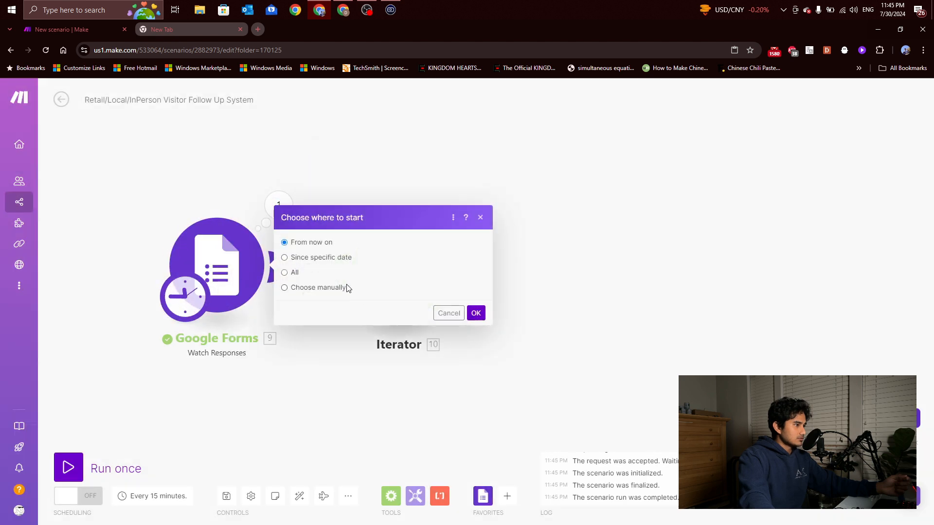
{"action": "left_click", "coordinate": [476, 312]}
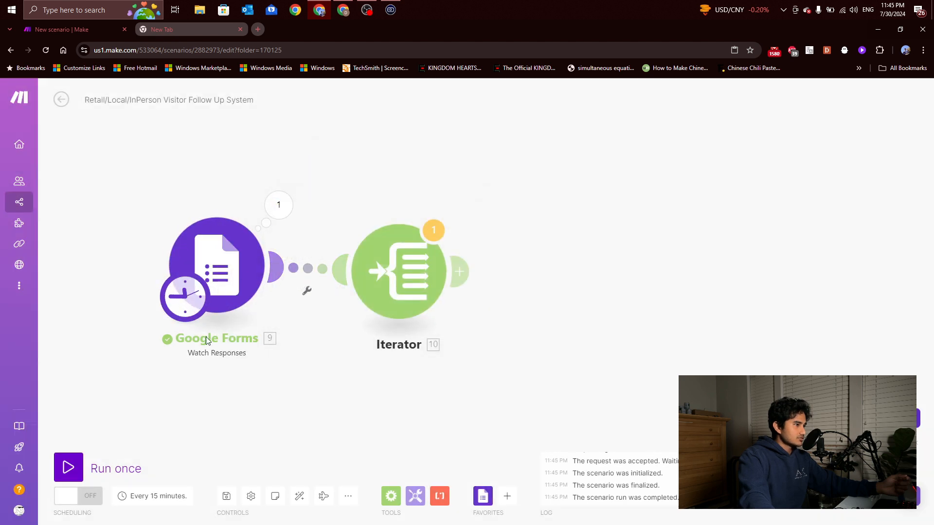
{"action": "right_click", "coordinate": [246, 262]}
{"action": "left_click", "coordinate": [271, 286]}
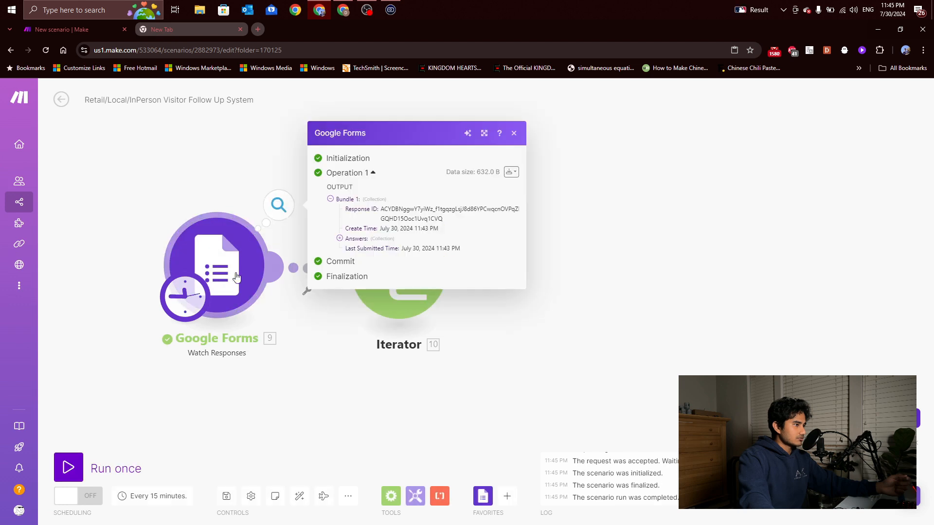
{"action": "left_click", "coordinate": [68, 467]}
{"action": "left_click", "coordinate": [301, 507]}
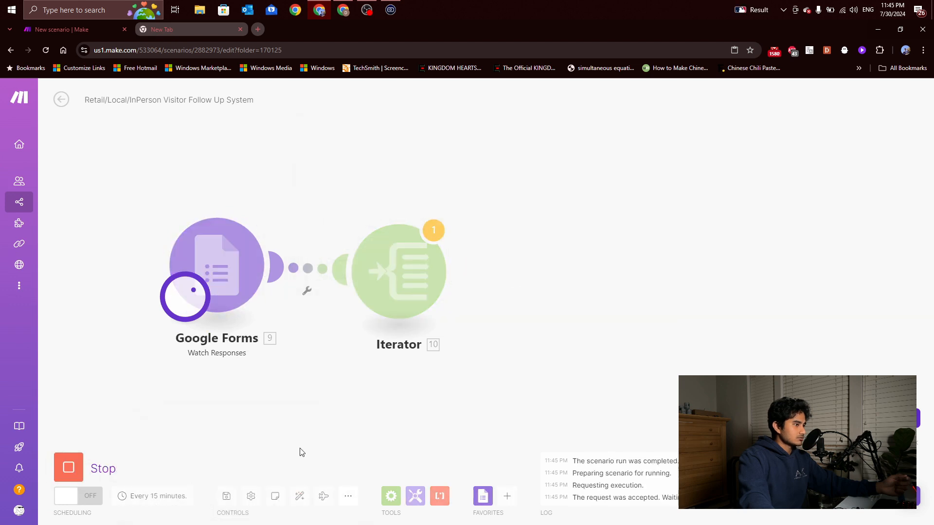
Reset the trigger start point, rerun the scenario, and inspect the Iterator's Option 1 and Option 2 bundles
{"action": "left_click", "coordinate": [404, 271]}
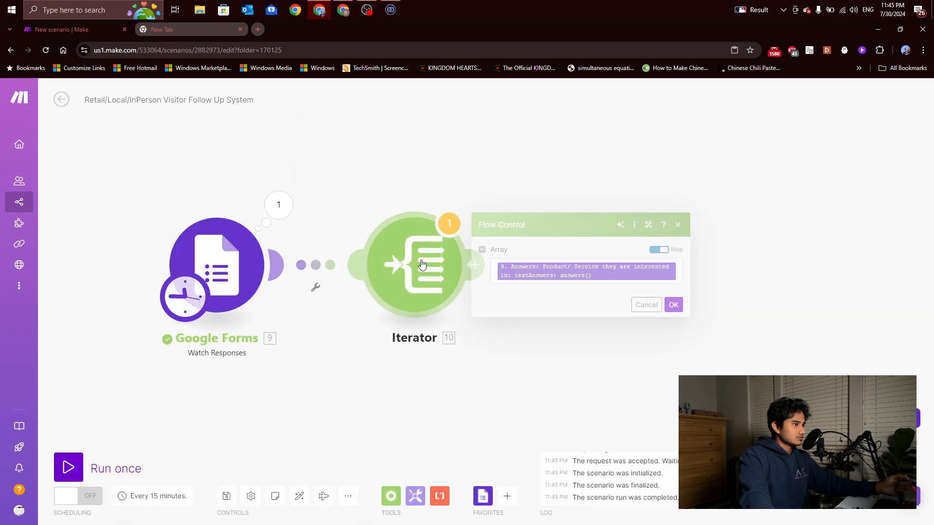
{"action": "left_click", "coordinate": [675, 306]}
{"action": "right_click", "coordinate": [257, 271]}
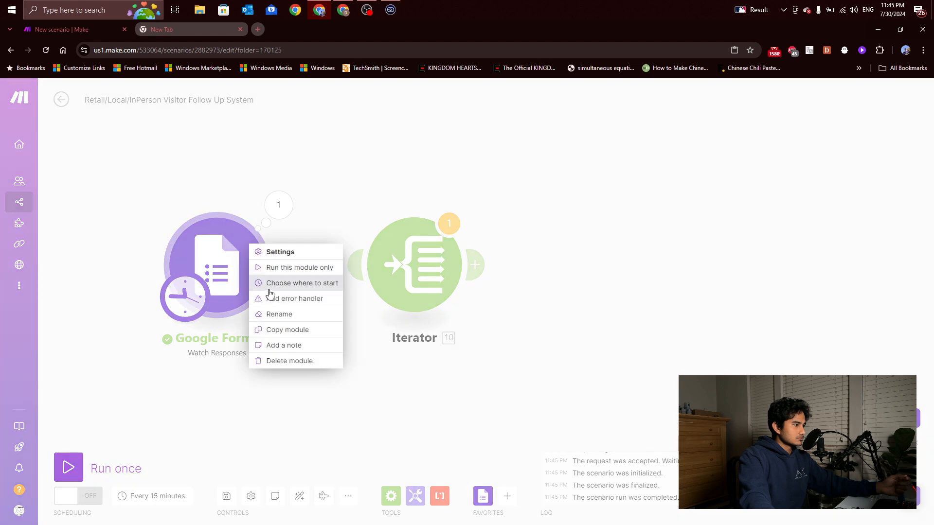
{"action": "left_click", "coordinate": [271, 283]}
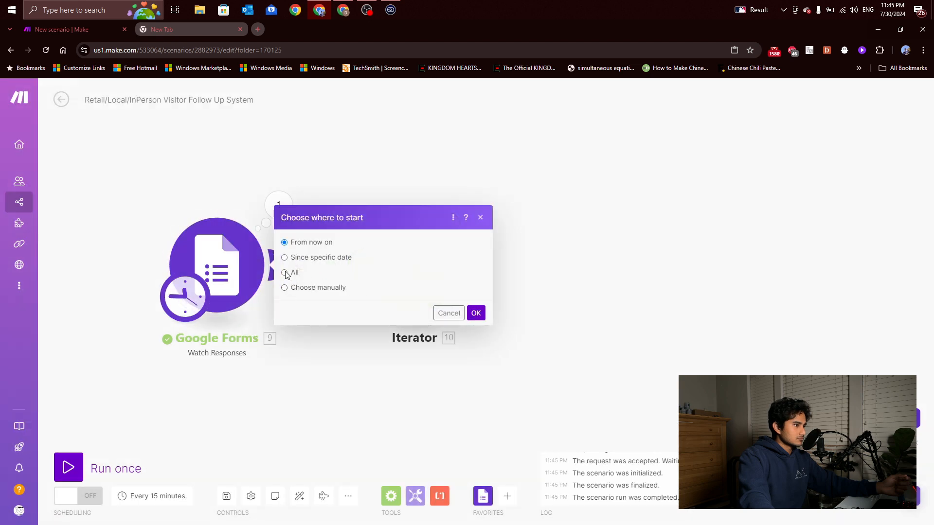
{"action": "left_click", "coordinate": [477, 314]}
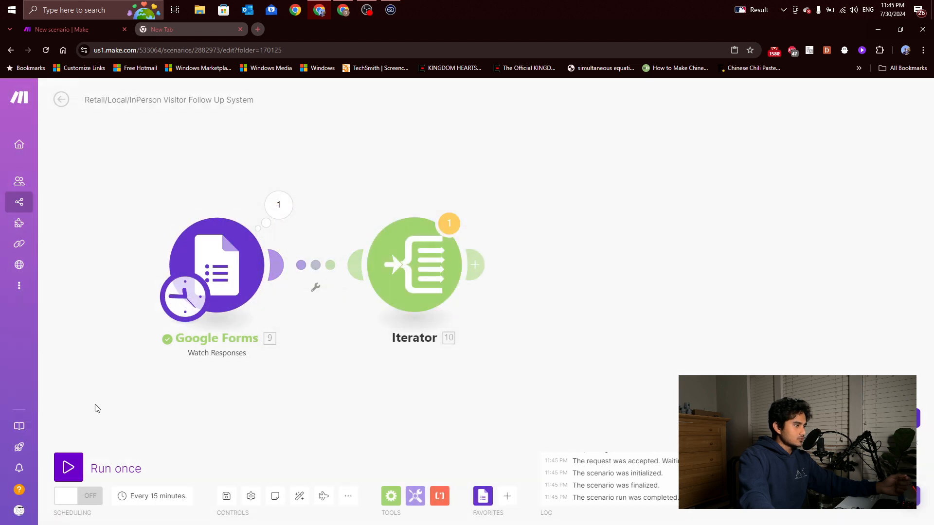
{"action": "left_click", "coordinate": [90, 469]}
{"action": "left_click", "coordinate": [325, 512]}
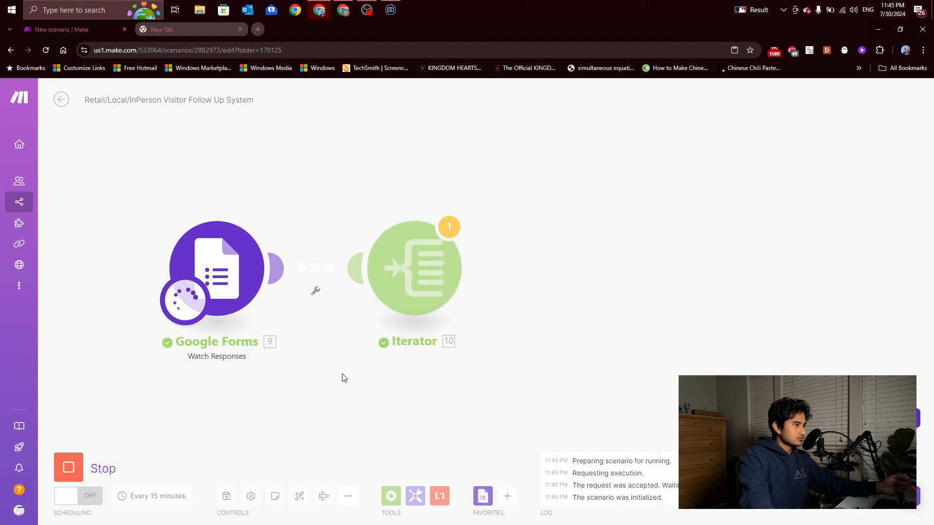
{"action": "left_click", "coordinate": [470, 206]}
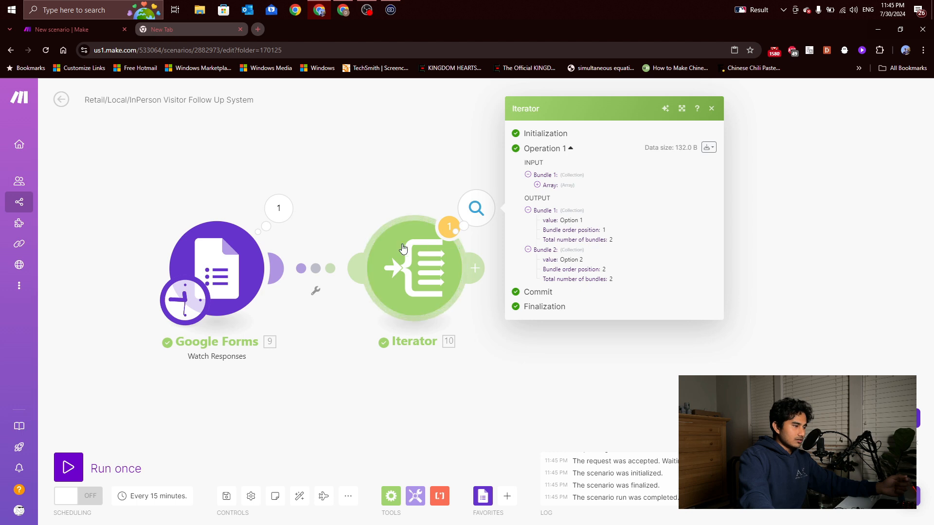
Check the Iterator's Option 1 and Option 2 bundles in the output inspector, panning the canvas in between
{"action": "left_click", "coordinate": [435, 287]}
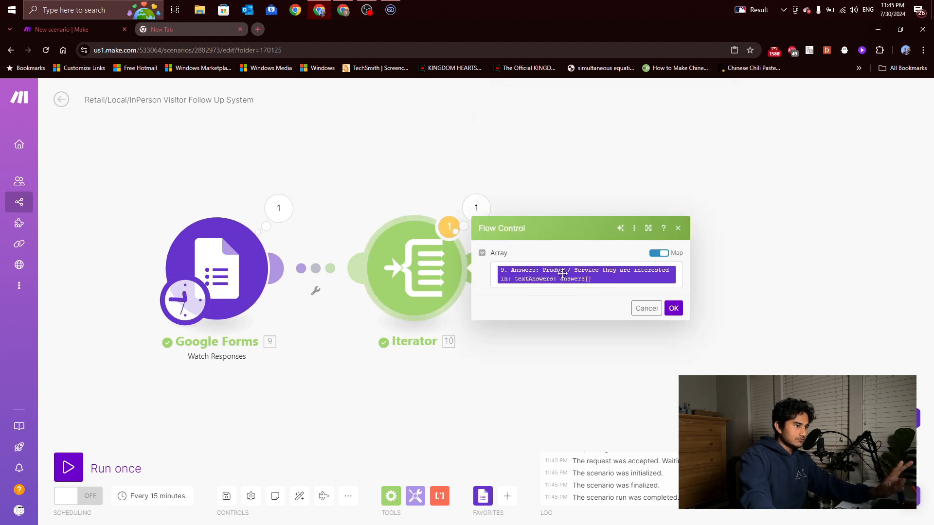
{"action": "left_click", "coordinate": [557, 404]}
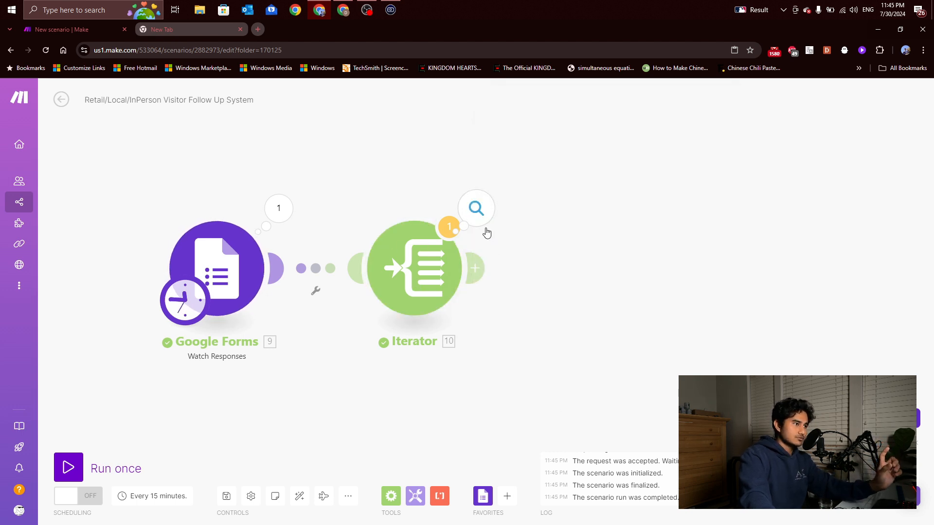
{"action": "left_click", "coordinate": [477, 208]}
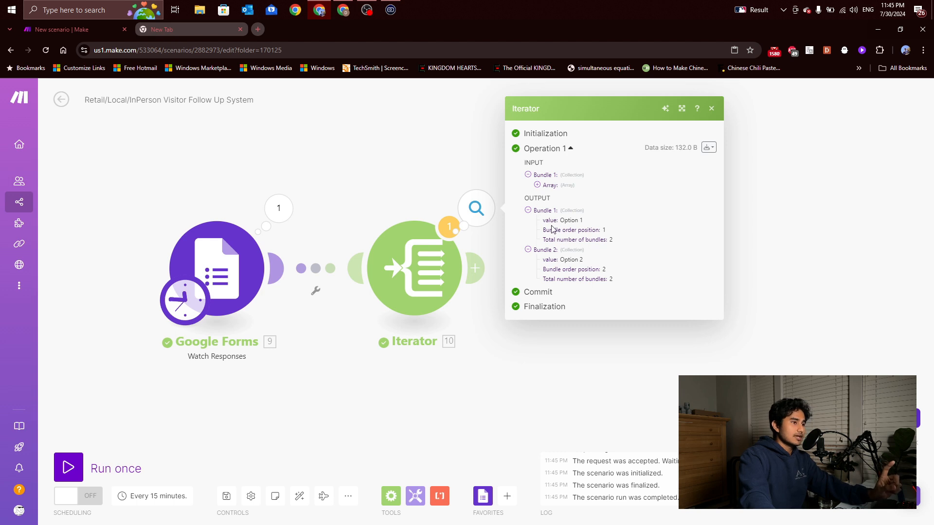
{"action": "left_click", "coordinate": [589, 374]}
{"action": "left_click_drag", "start_coordinate": [615, 304], "coordinate": [500, 301]}
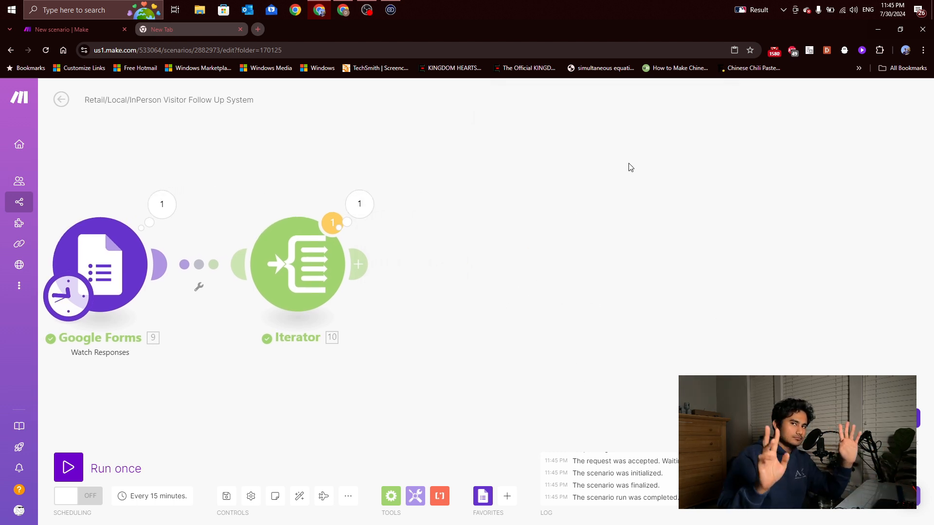
{"action": "left_click_drag", "start_coordinate": [459, 246], "coordinate": [475, 246]}
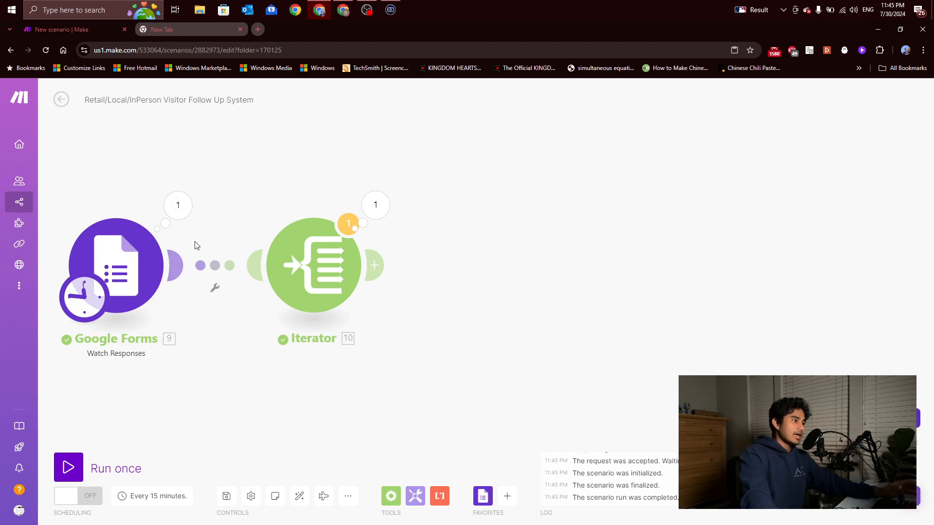
{"action": "left_click", "coordinate": [374, 207]}
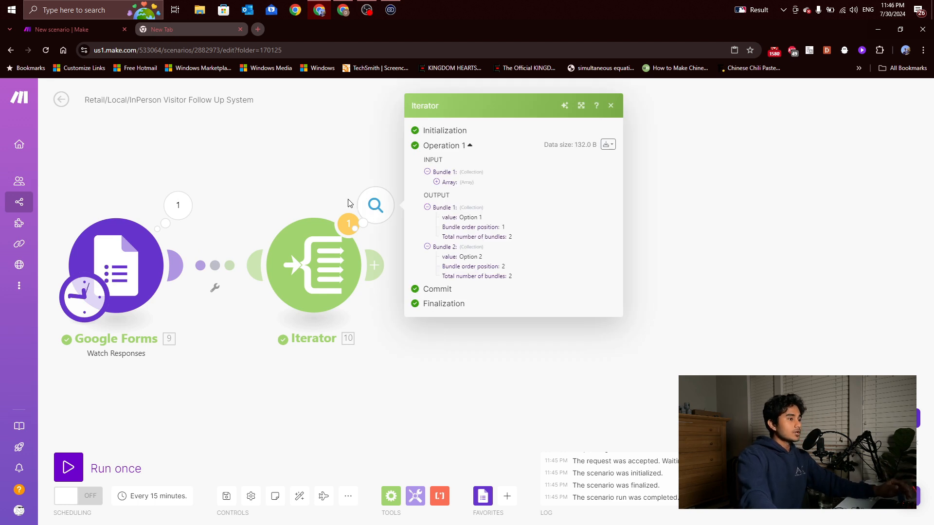
{"action": "left_click", "coordinate": [416, 343]}
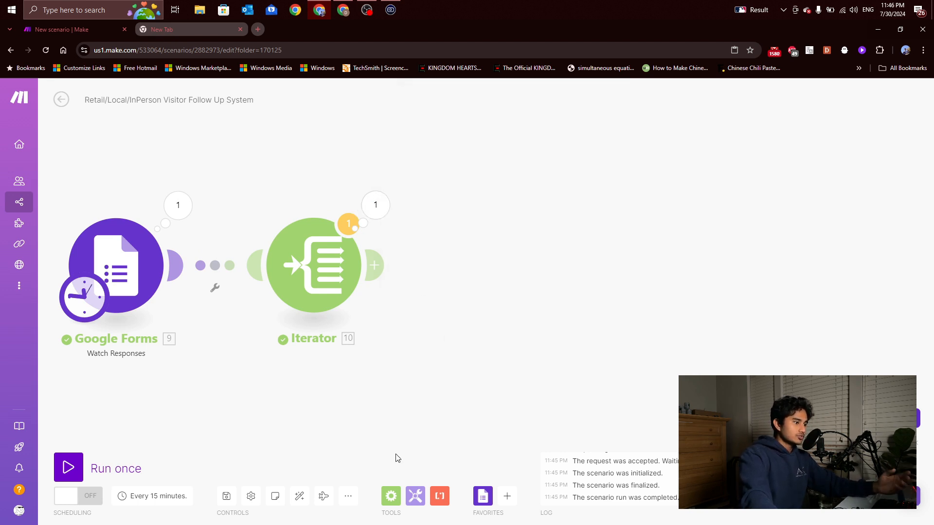
Connect a Flow Control Router to the right of the Iterator and center it in view
{"action": "left_click", "coordinate": [389, 497]}
{"action": "scroll", "coordinate": [445, 384], "scroll_direction": "down", "scroll_amount": 2}
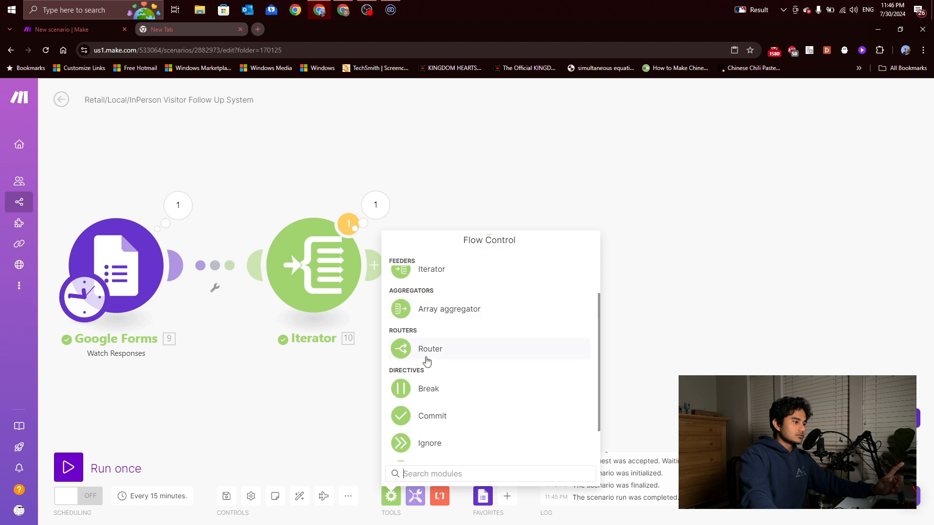
{"action": "left_click", "coordinate": [429, 359]}
{"action": "left_click_drag", "start_coordinate": [451, 366], "coordinate": [520, 281]}
{"action": "left_click_drag", "start_coordinate": [623, 315], "coordinate": [494, 305]}
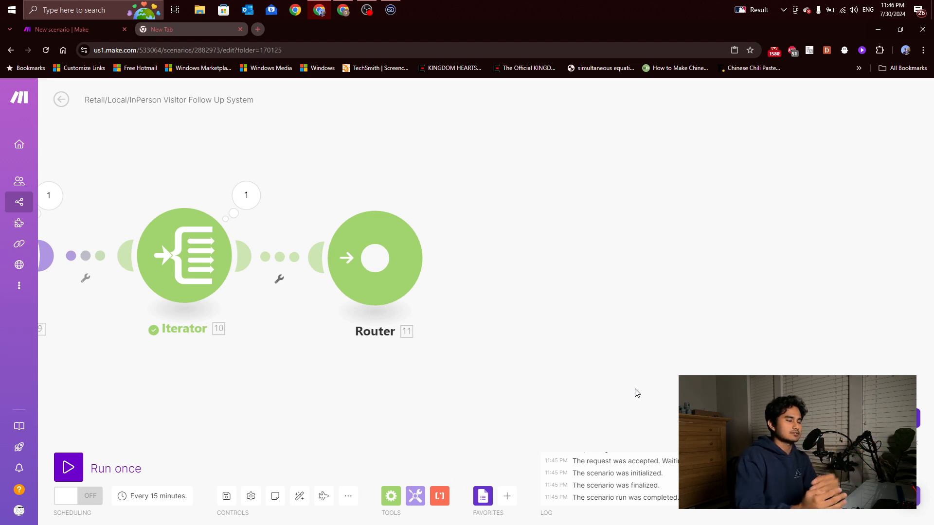
{"action": "scroll", "coordinate": [535, 360], "scroll_direction": "down", "scroll_amount": 3}
{"action": "scroll", "coordinate": [292, 311], "scroll_direction": "up", "scroll_amount": 2}
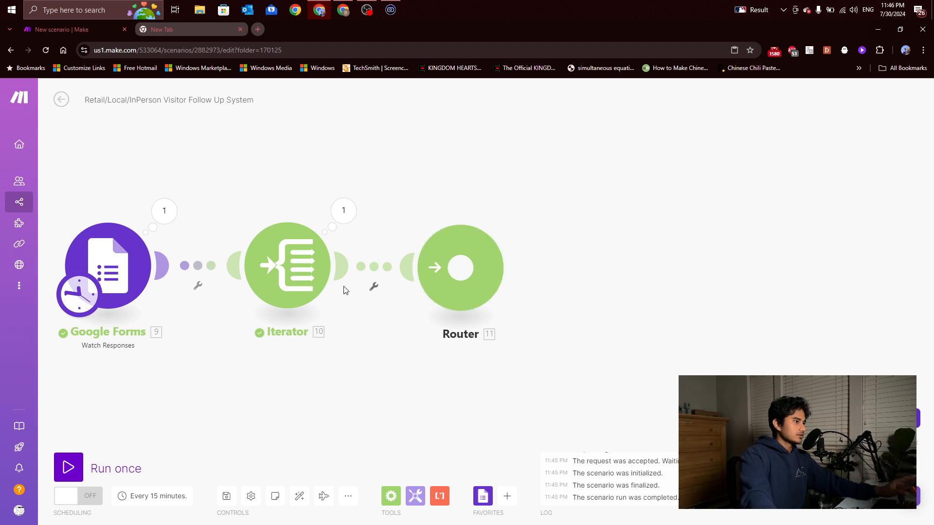
{"action": "left_click_drag", "start_coordinate": [379, 382], "coordinate": [354, 382]}
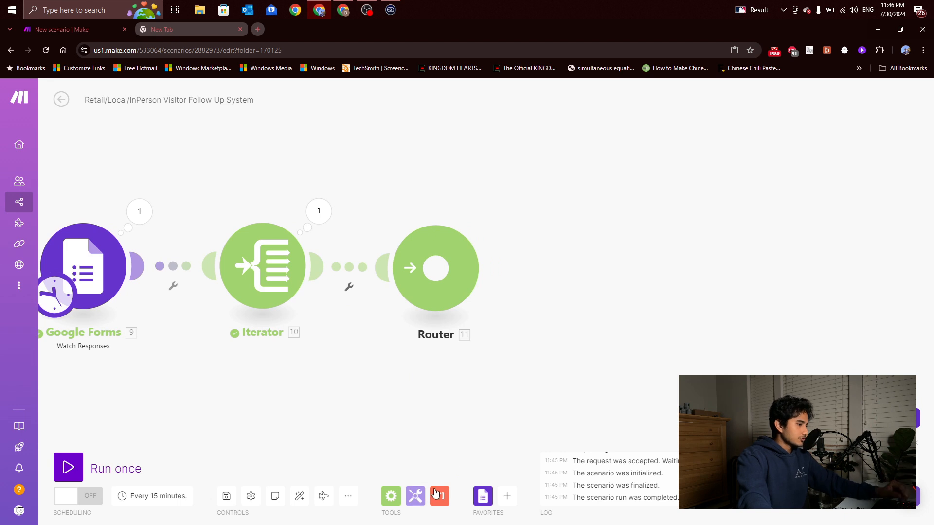
{"action": "left_click", "coordinate": [508, 497]}
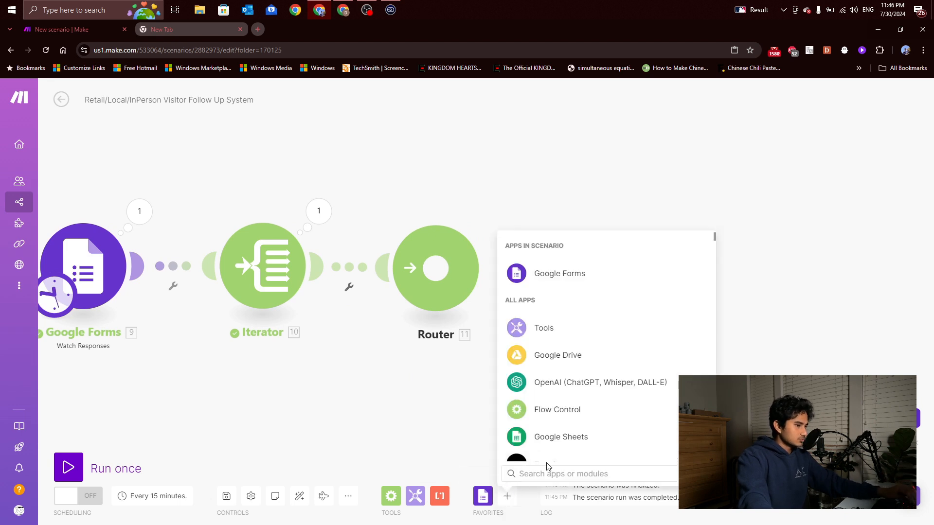
Add an Email > Send an Email module after the Router
{"action": "type", "text": "e"}
{"action": "left_click", "coordinate": [551, 246]}
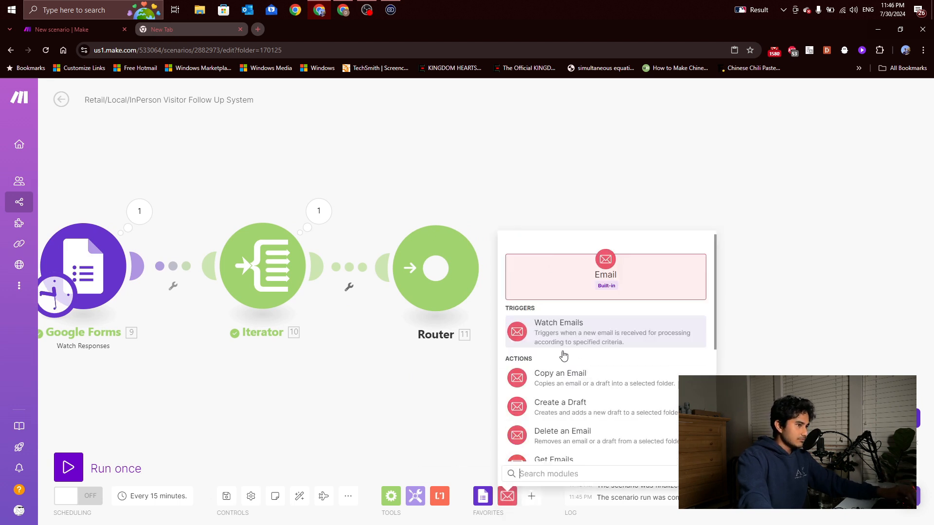
{"action": "scroll", "coordinate": [568, 345], "scroll_direction": "down", "scroll_amount": 3}
{"action": "scroll", "coordinate": [568, 333], "scroll_direction": "down", "scroll_amount": 2}
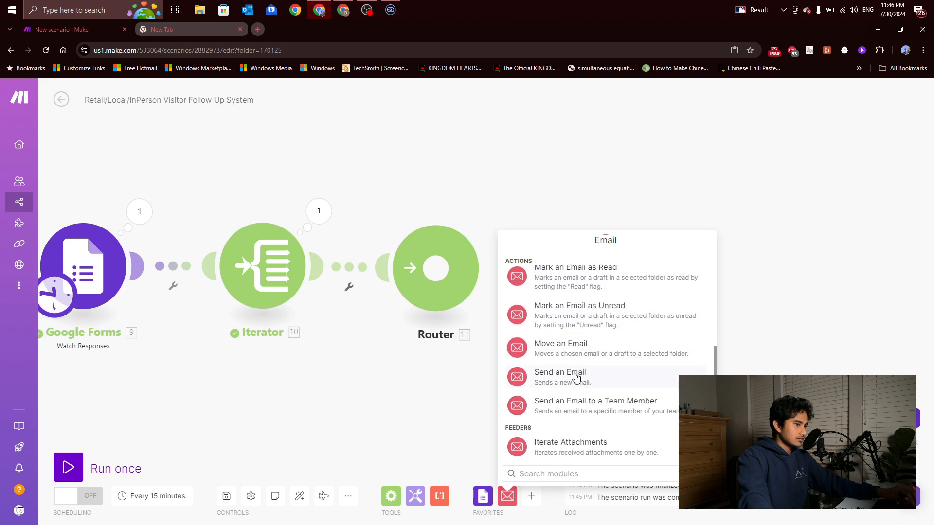
{"action": "left_click", "coordinate": [574, 374]}
{"action": "right_click", "coordinate": [659, 153]}
{"action": "mouse_move", "coordinate": [651, 158]}
{"action": "left_mouse_down"}
{"action": "mouse_move", "coordinate": [658, 154]}
{"action": "mouse_move", "coordinate": [621, 189]}
{"action": "mouse_move", "coordinate": [637, 179]}
{"action": "mouse_move", "coordinate": [633, 163]}
{"action": "left_mouse_up"}
{"action": "left_click", "coordinate": [633, 196]}
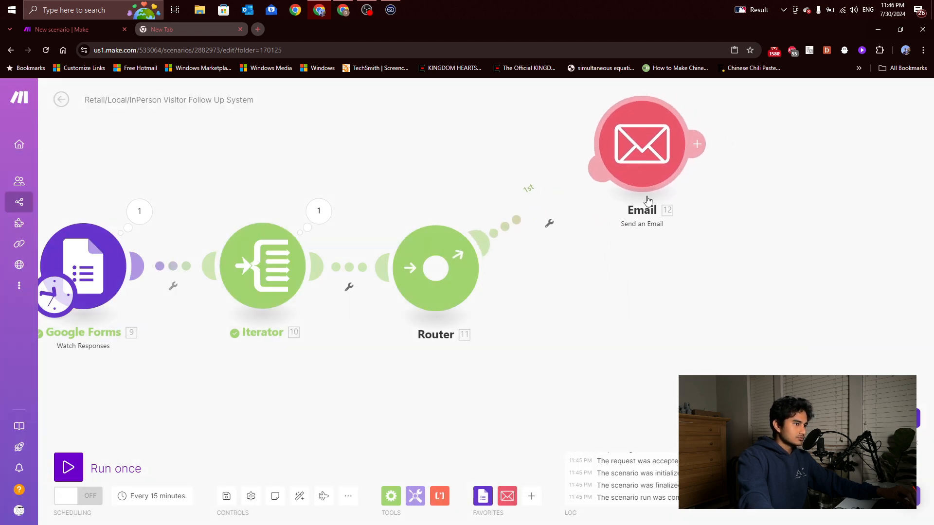
Filter the Router-to-Email route so Iterator 10. value must equal 'Option 1'
{"action": "left_click", "coordinate": [549, 223]}
{"action": "left_click", "coordinate": [557, 250]}
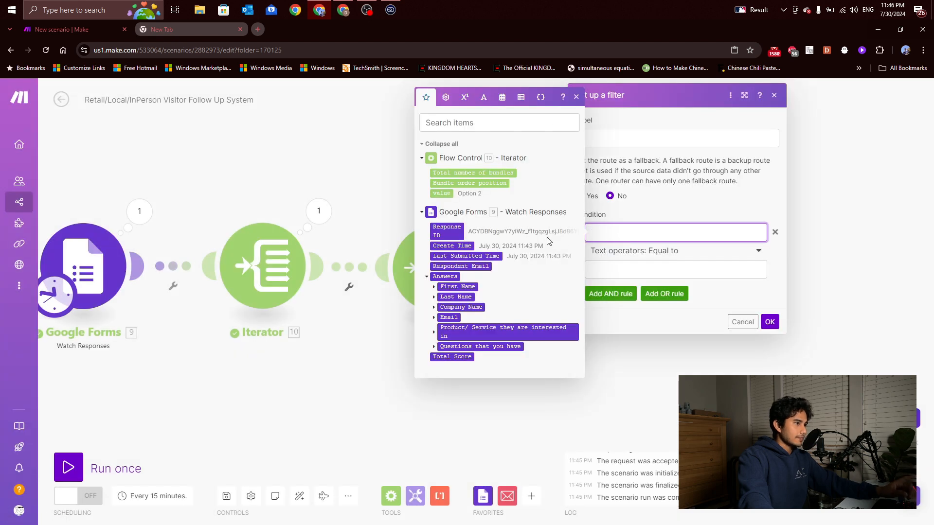
{"action": "left_click", "coordinate": [441, 193]}
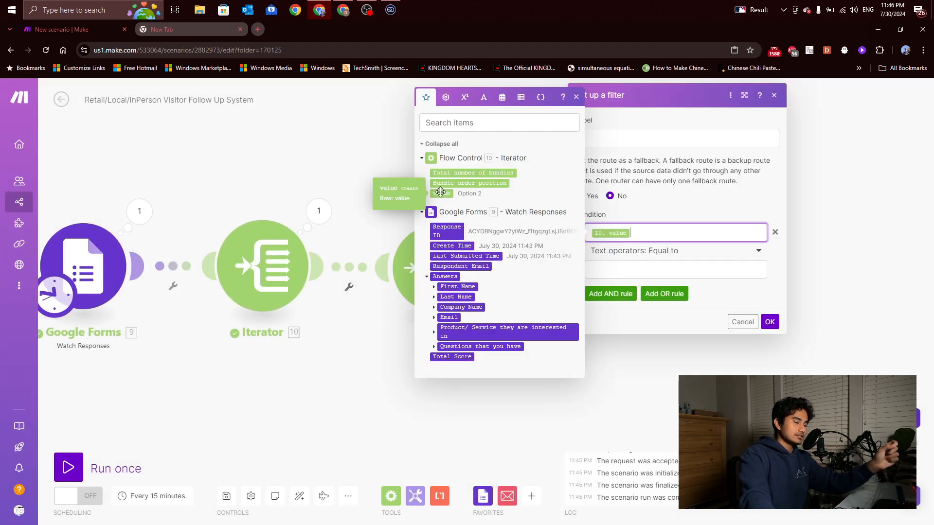
{"action": "left_click", "coordinate": [621, 269]}
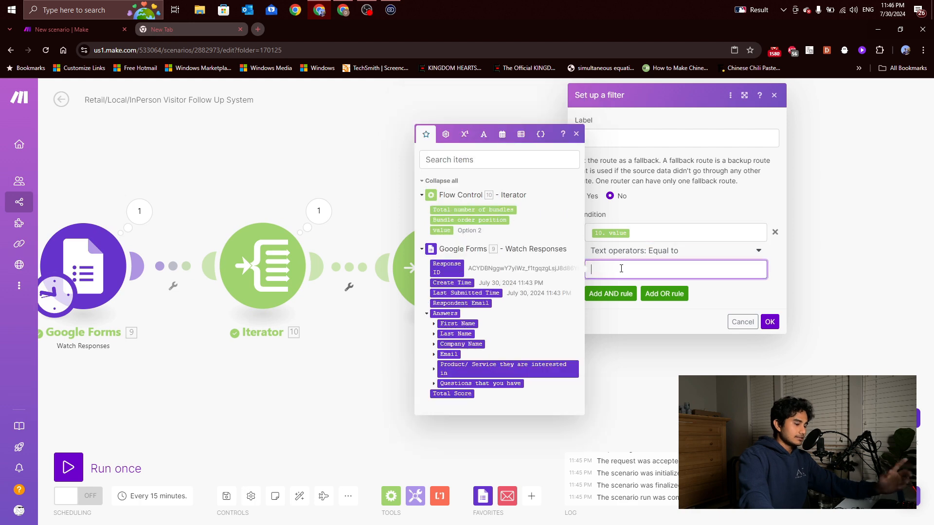
{"action": "type", "text": "Option 1"}
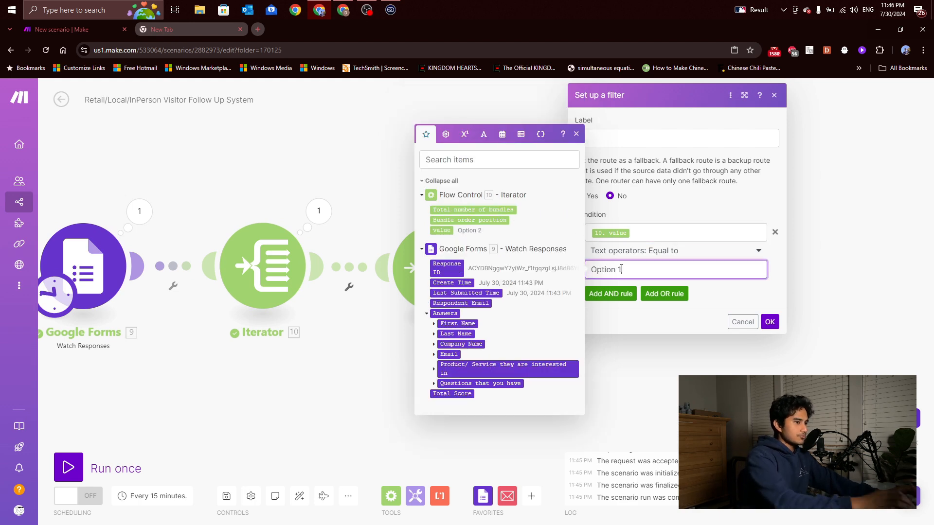
{"action": "left_click", "coordinate": [768, 322]}
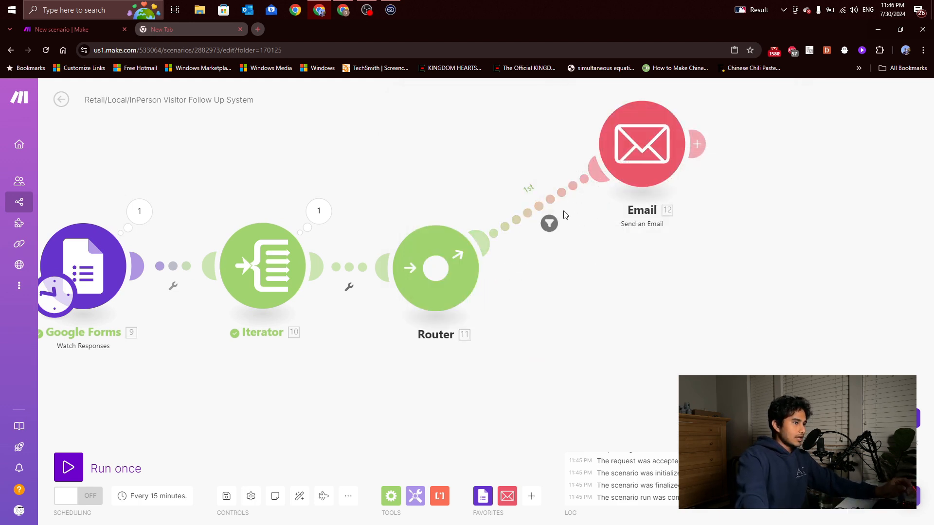
{"action": "left_click", "coordinate": [549, 223]}
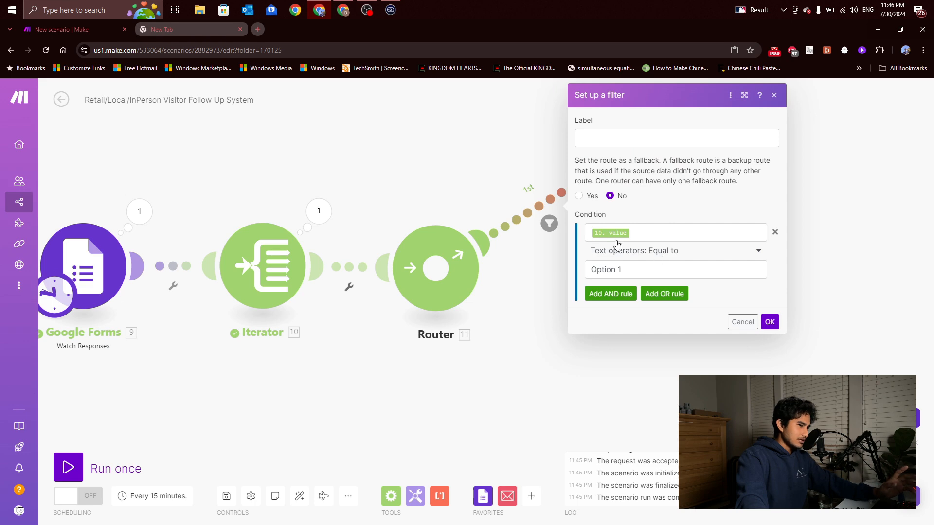
{"action": "left_click", "coordinate": [319, 11]}
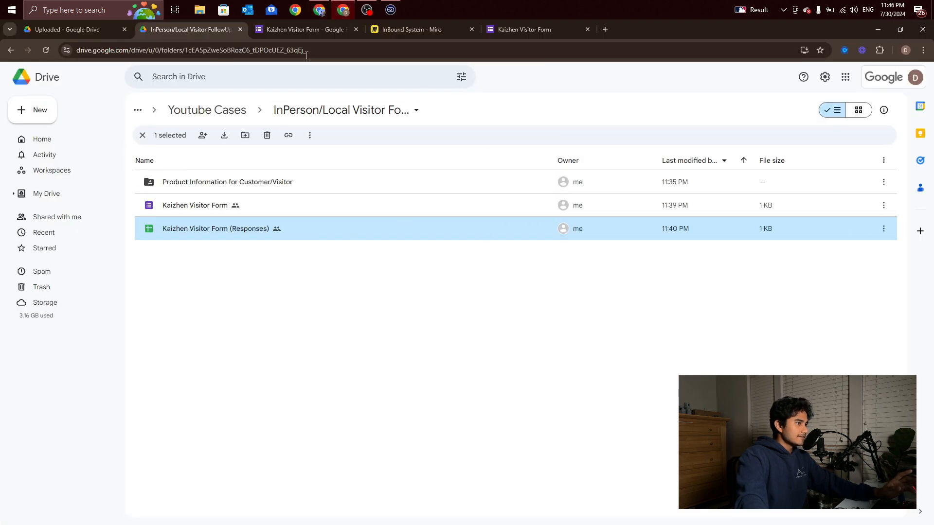
{"action": "left_click", "coordinate": [361, 32]}
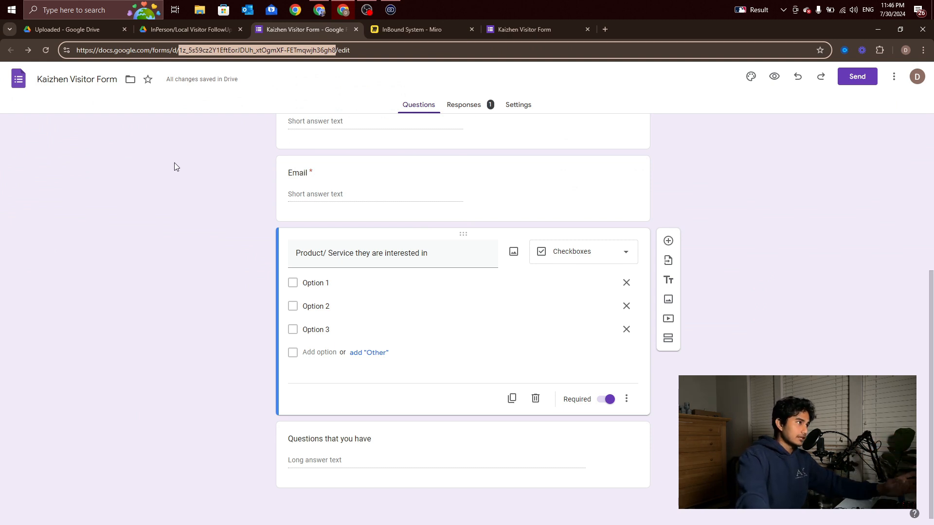
{"action": "left_click", "coordinate": [165, 31]}
{"action": "left_click", "coordinate": [88, 31]}
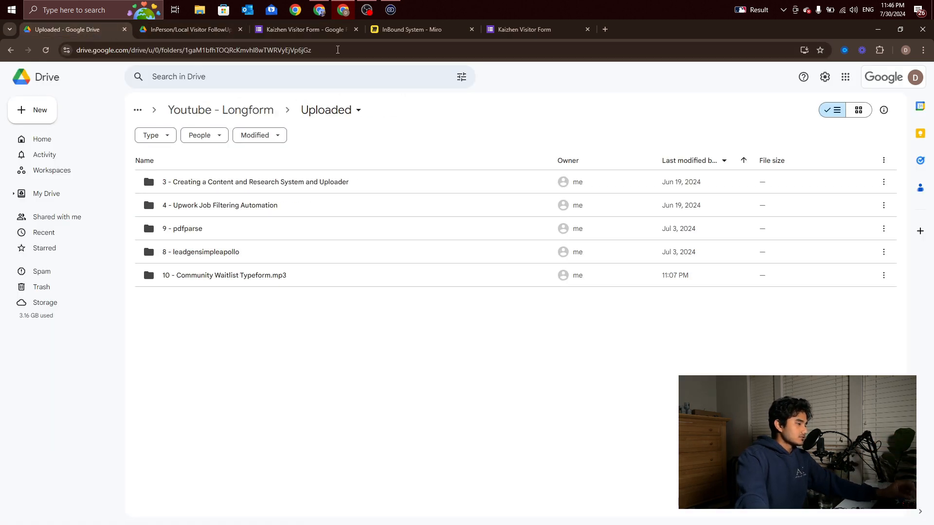
{"action": "left_click", "coordinate": [492, 30]}
{"action": "left_click", "coordinate": [378, 29]}
{"action": "left_click", "coordinate": [299, 28]}
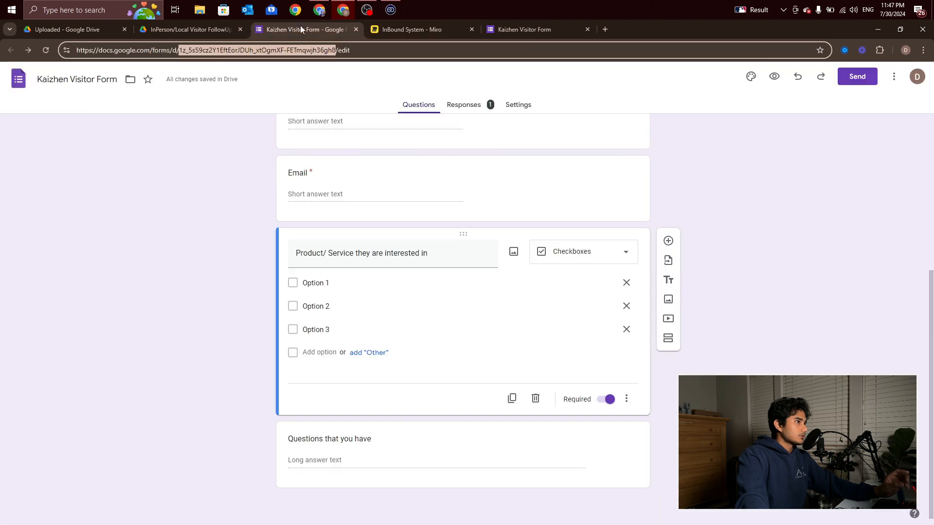
{"action": "left_click", "coordinate": [319, 10]}
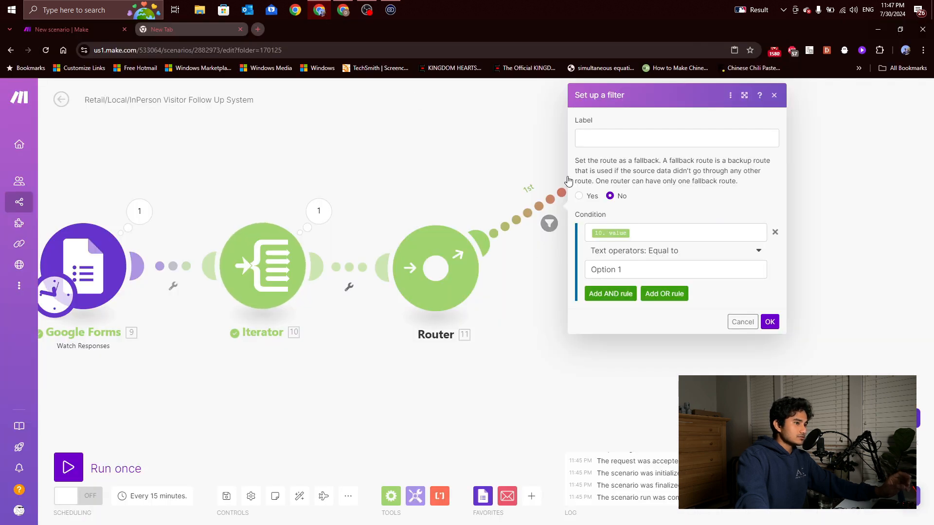
Give the Router-to-Email filter the label 'Option 1' and save it
{"action": "left_click", "coordinate": [599, 137]}
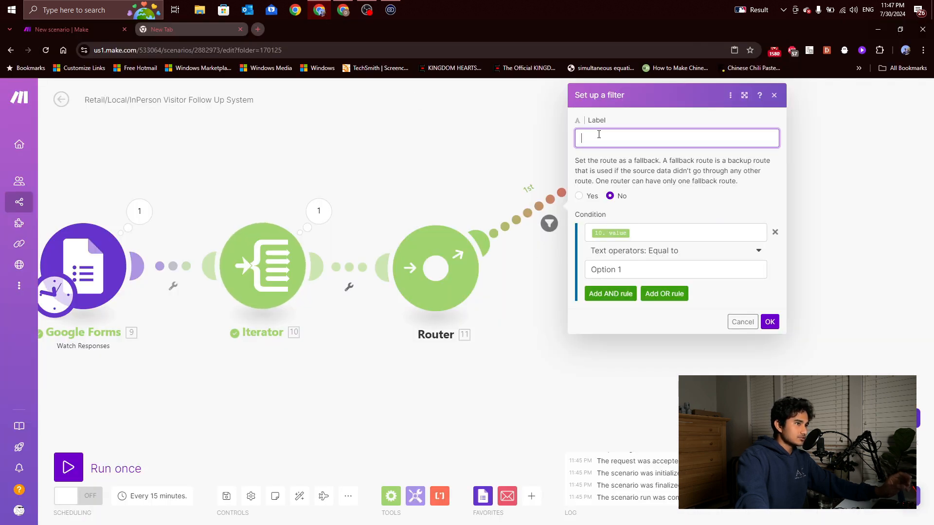
{"action": "type", "text": "Option 1"}
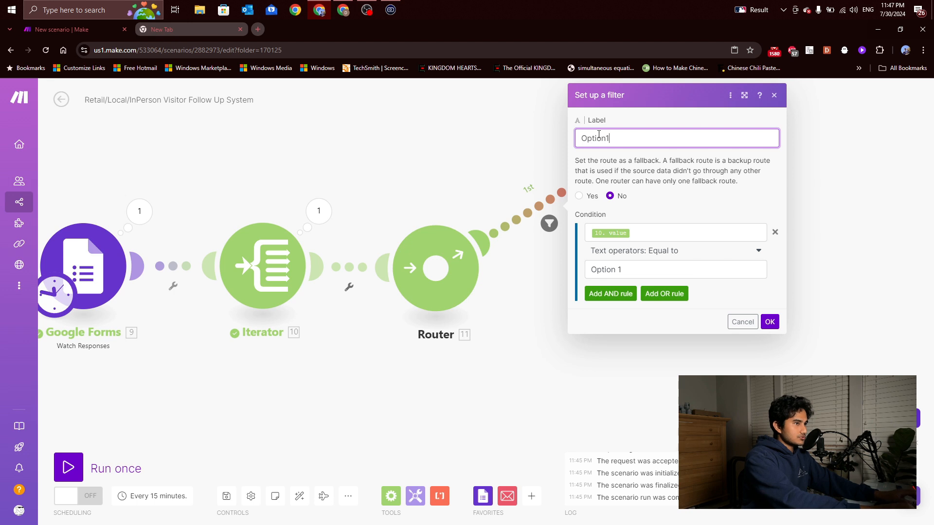
{"action": "key", "text": "BackSpace"}
{"action": "type", "text": "1"}
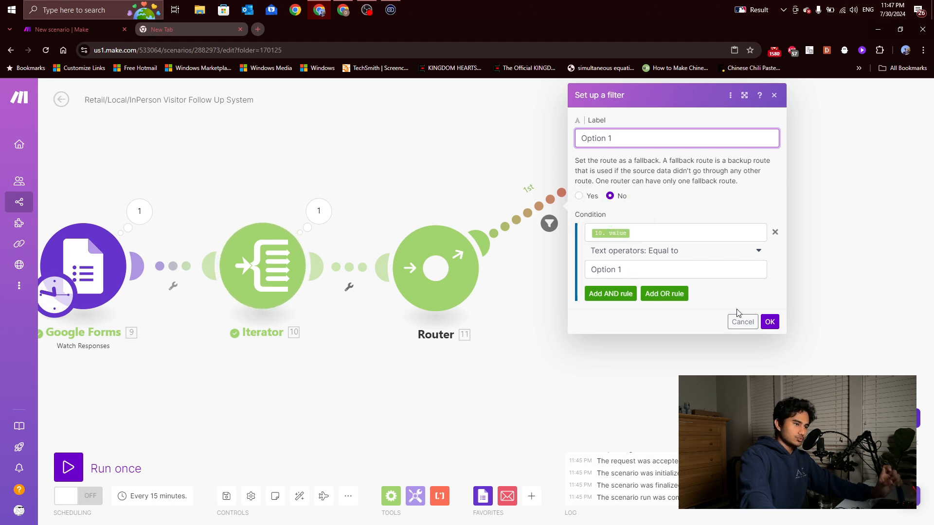
{"action": "left_click", "coordinate": [770, 322]}
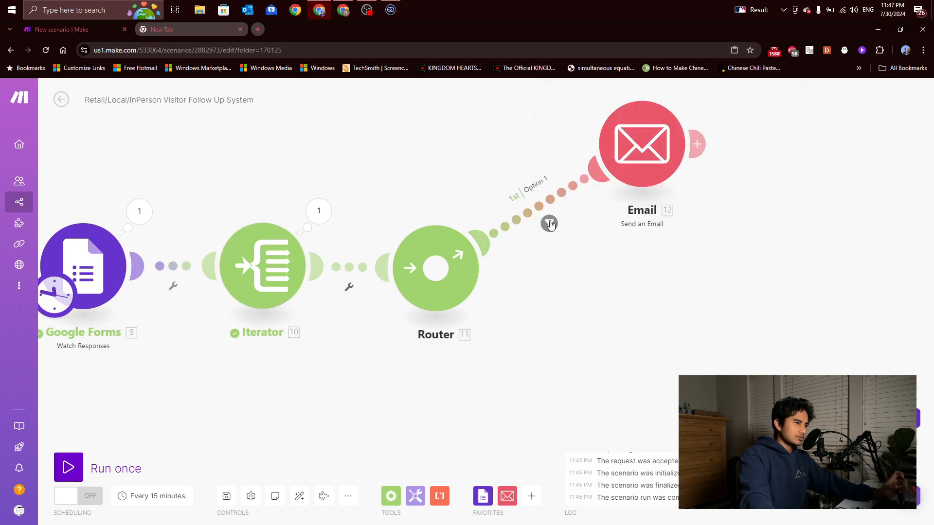
{"action": "left_click", "coordinate": [544, 183]}
Clone the Email module, delete the clone, and open the first Email module's settings
{"action": "left_click", "coordinate": [774, 95]}
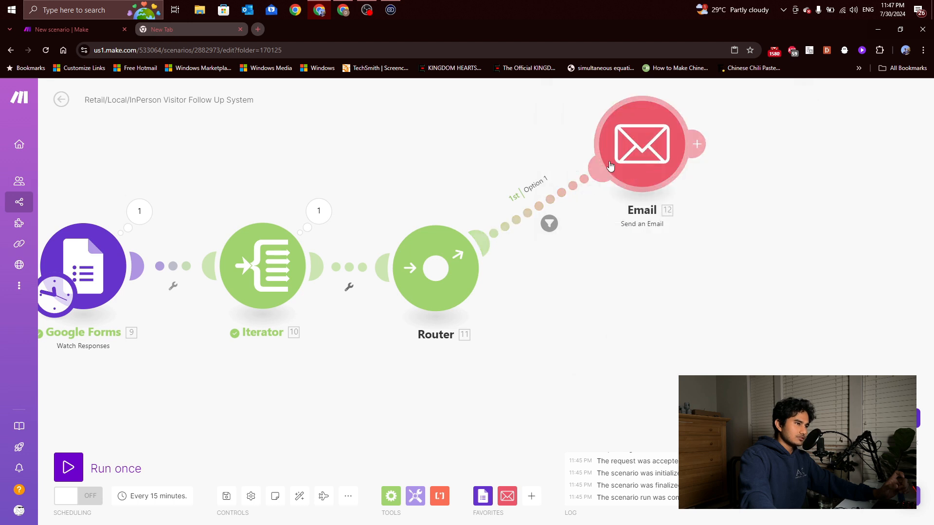
{"action": "scroll", "coordinate": [614, 278], "scroll_direction": "down", "scroll_amount": 2}
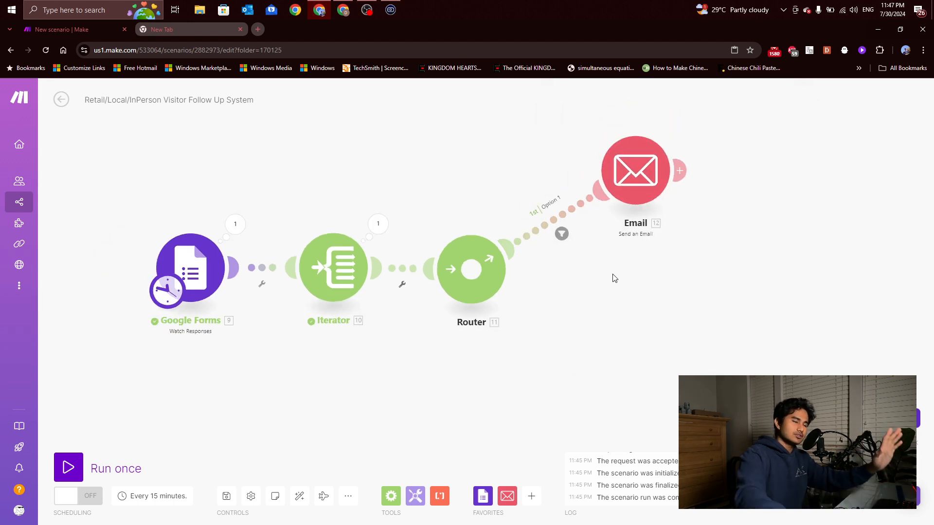
{"action": "left_click_drag", "start_coordinate": [639, 179], "coordinate": [655, 167]}
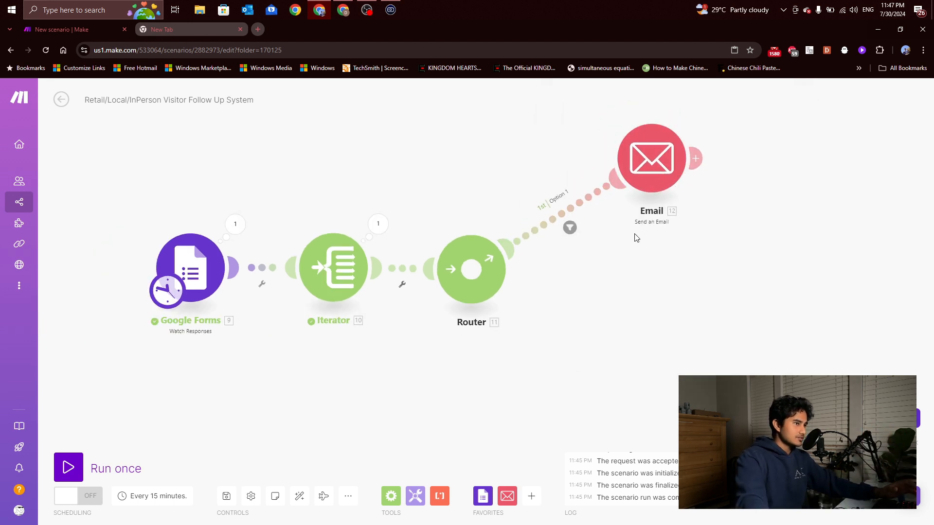
{"action": "right_click", "coordinate": [652, 158]}
{"action": "left_click", "coordinate": [683, 227]}
{"action": "left_click", "coordinate": [662, 316]}
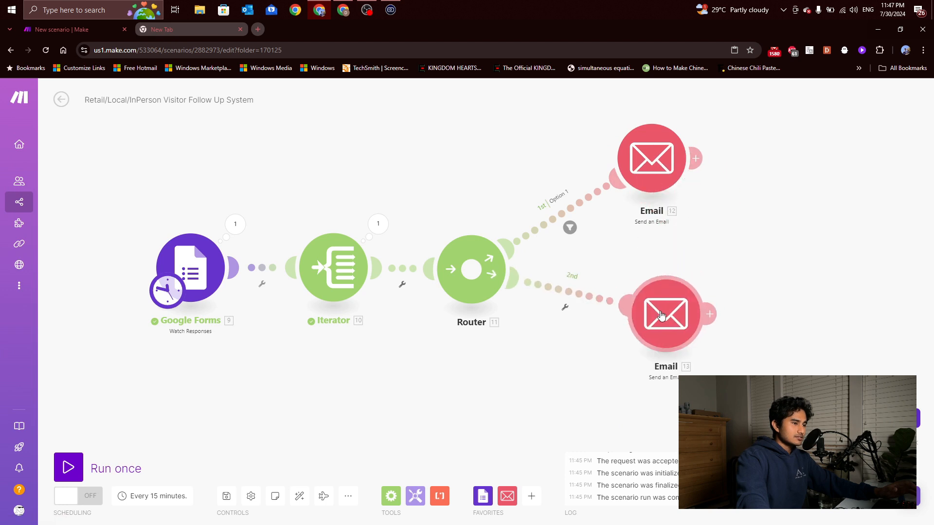
{"action": "mouse_move", "coordinate": [662, 315]}
{"action": "left_mouse_down"}
{"action": "mouse_move", "coordinate": [647, 358]}
{"action": "mouse_move", "coordinate": [656, 373]}
{"action": "left_mouse_up"}
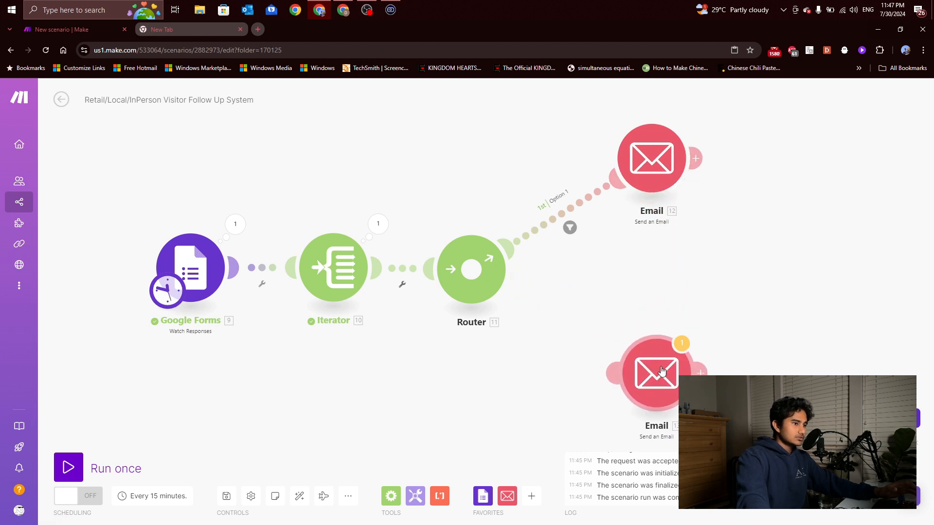
{"action": "right_click", "coordinate": [663, 370]}
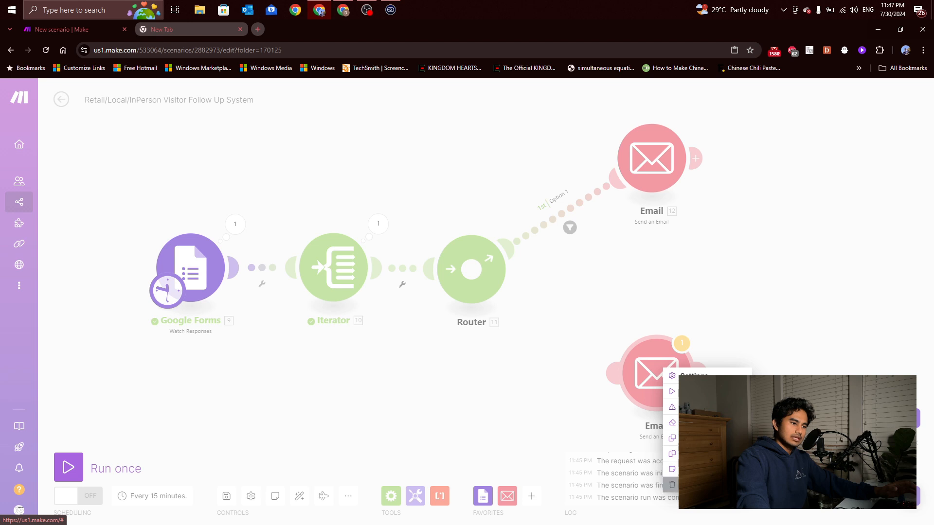
{"action": "left_click", "coordinate": [672, 485]}
{"action": "left_click", "coordinate": [660, 187]}
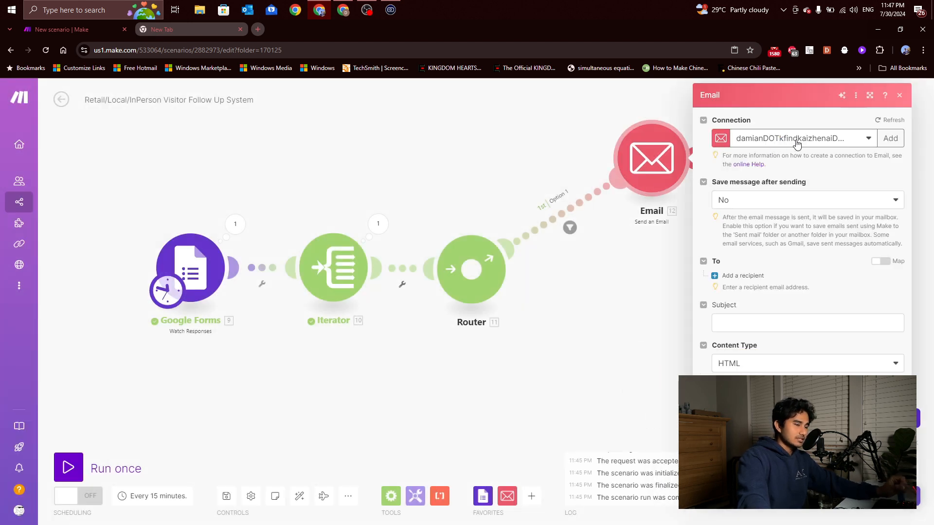
Map the form's Email answer as the email's recipient address
{"action": "left_click", "coordinate": [743, 276]}
{"action": "left_click", "coordinate": [763, 298]}
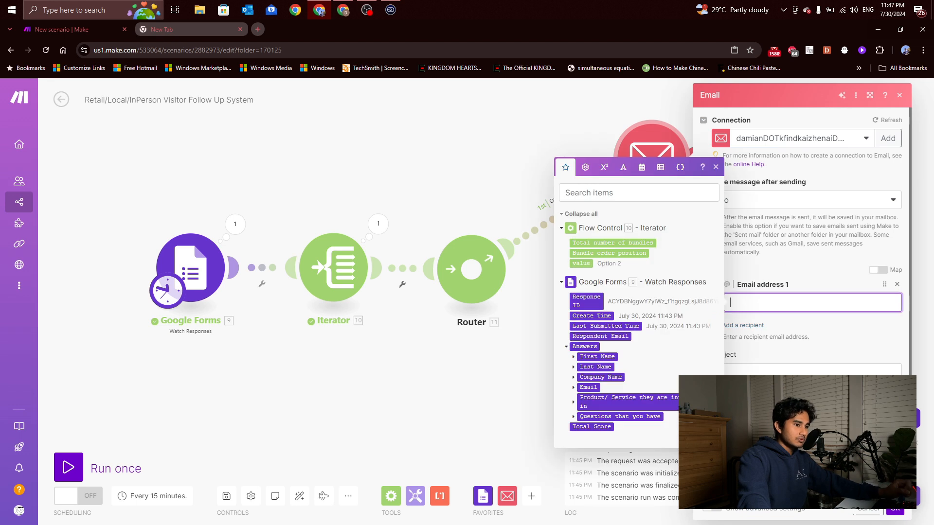
{"action": "left_click", "coordinate": [573, 388]}
{"action": "left_click", "coordinate": [581, 398]}
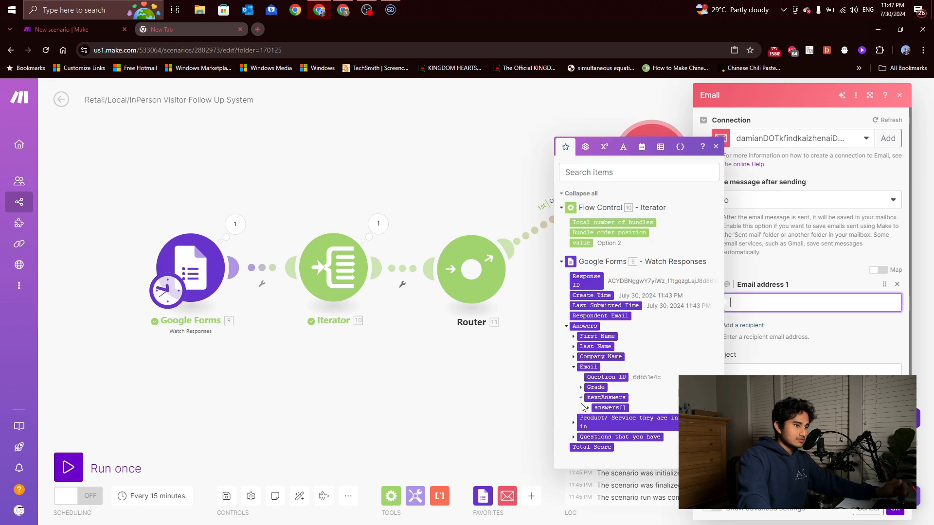
{"action": "left_click", "coordinate": [587, 408]}
{"action": "left_click", "coordinate": [610, 418]}
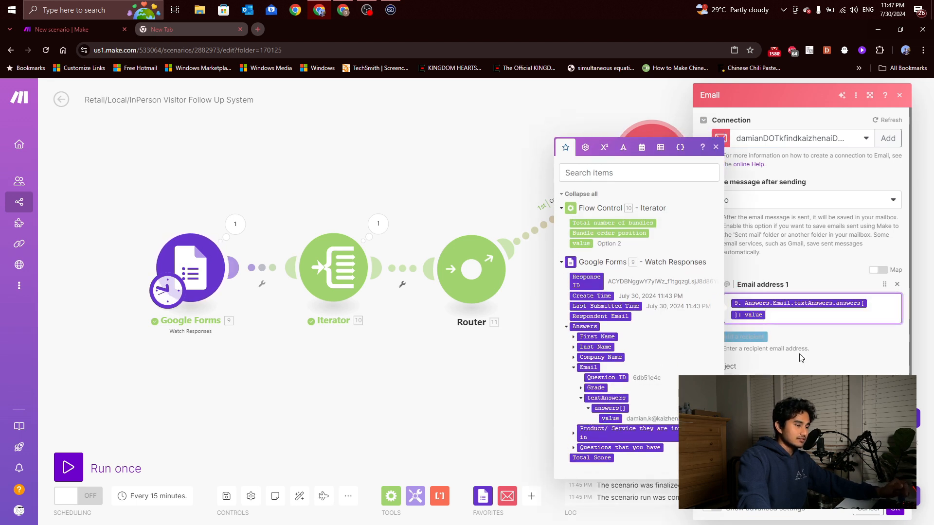
{"action": "left_click", "coordinate": [802, 358]}
{"action": "scroll", "coordinate": [800, 358], "scroll_direction": "down", "scroll_amount": 1}
Enter the subject 'Thank you for your interest in Kaizhen!' and return to the visitor form window
{"action": "left_click", "coordinate": [799, 357]}
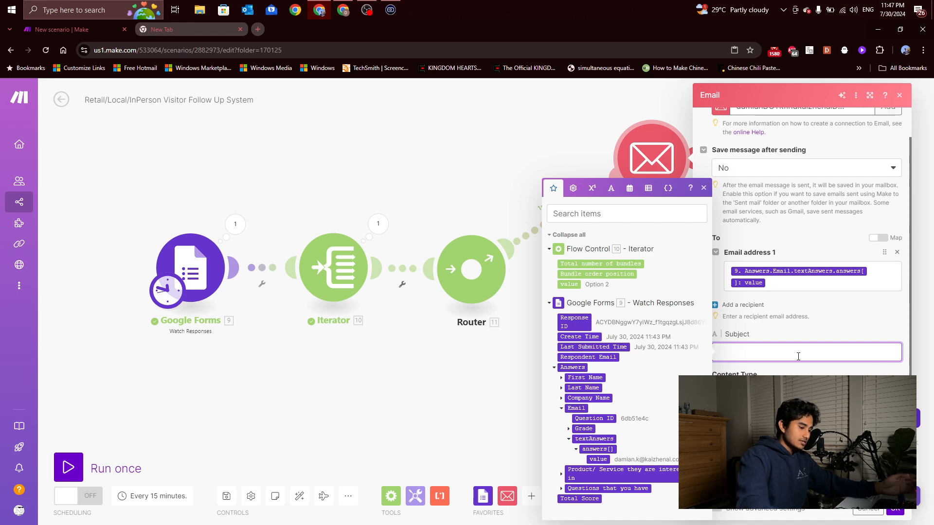
{"action": "type", "text": "Thank "}
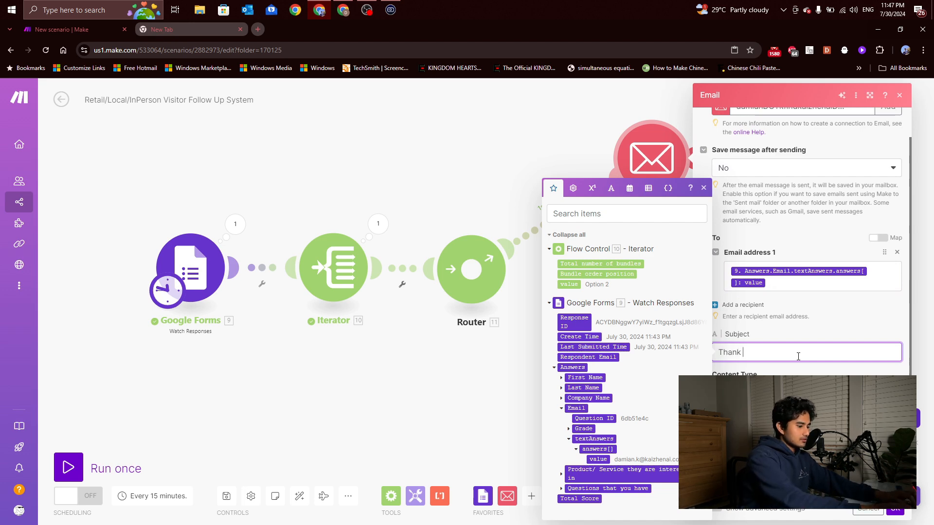
{"action": "type", "text": "you for your interest in Kaizhen!"}
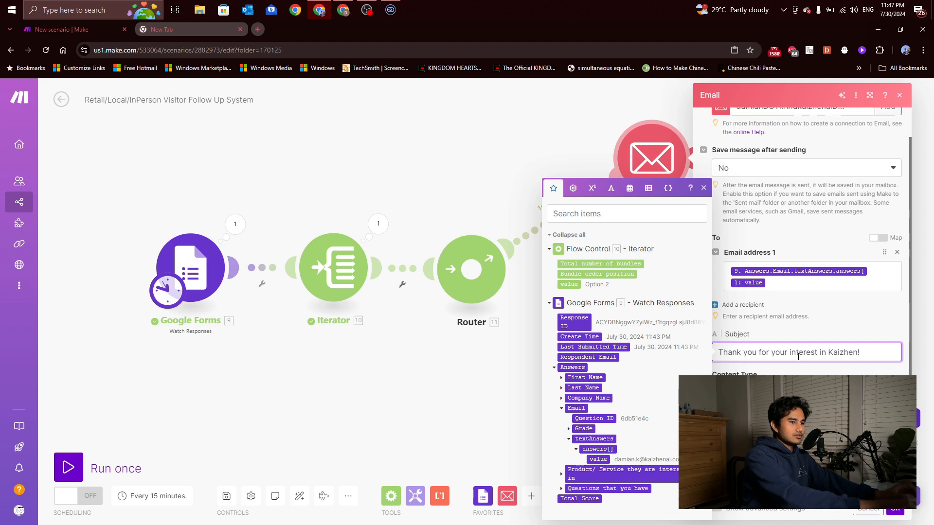
{"action": "left_click", "coordinate": [798, 433]}
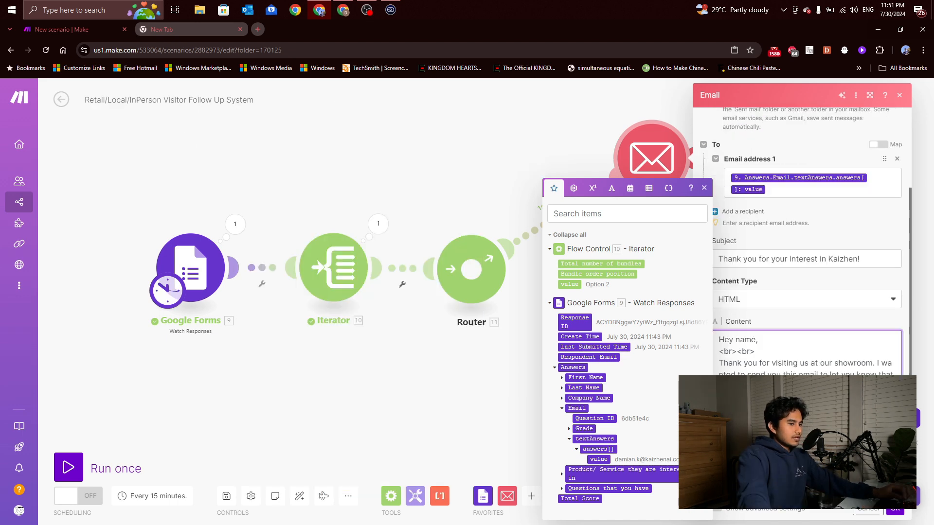
{"action": "left_click", "coordinate": [333, 15]}
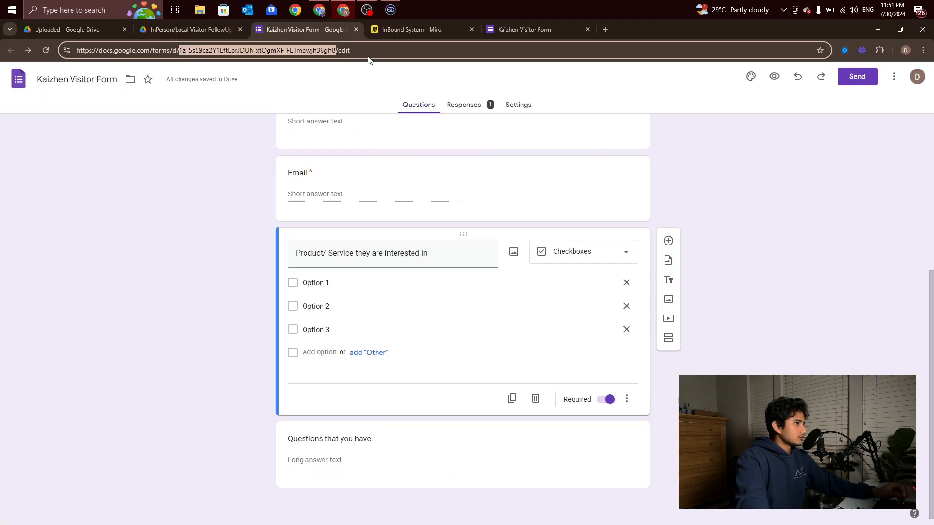
Share the Product Information folder with anyone who has the link and copy its link
{"action": "left_click", "coordinate": [212, 27]}
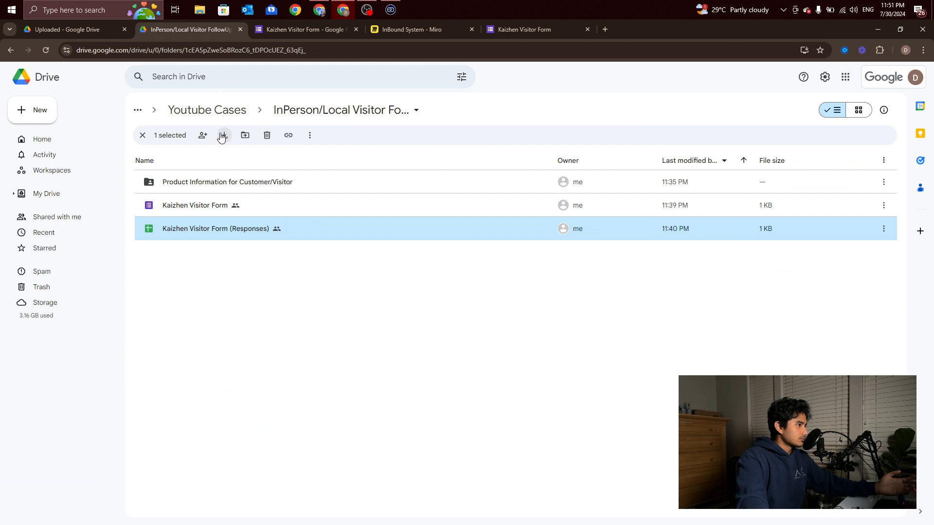
{"action": "left_click", "coordinate": [211, 185]}
{"action": "right_click", "coordinate": [208, 181]}
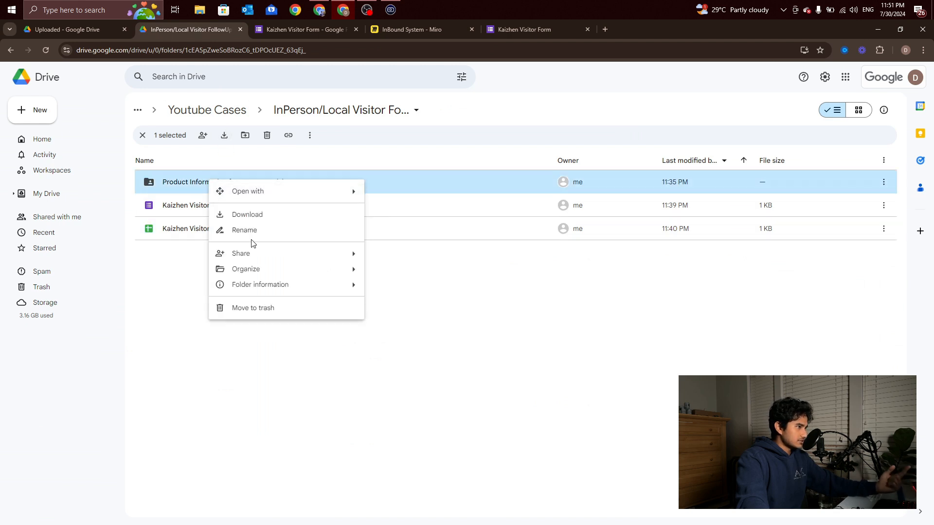
{"action": "mouse_move", "coordinate": [260, 253]}
{"action": "left_click", "coordinate": [394, 257]}
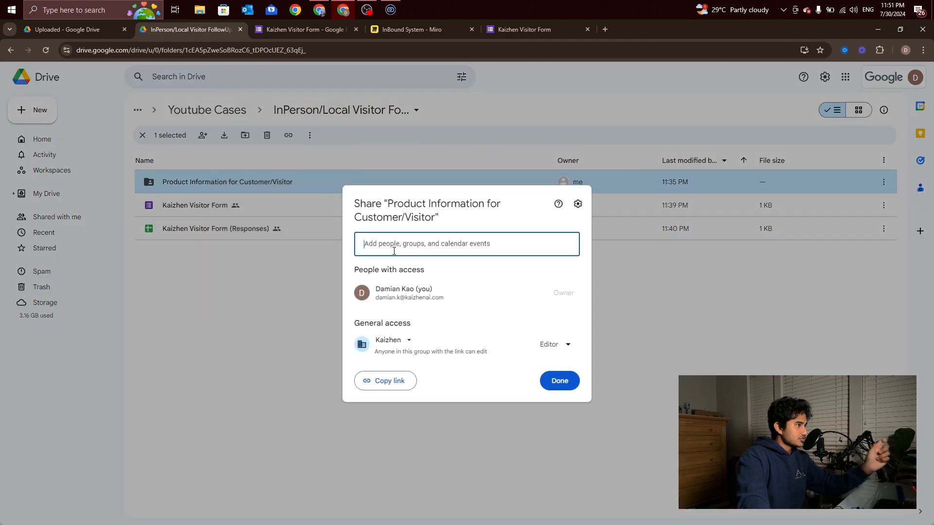
{"action": "left_click", "coordinate": [408, 343]}
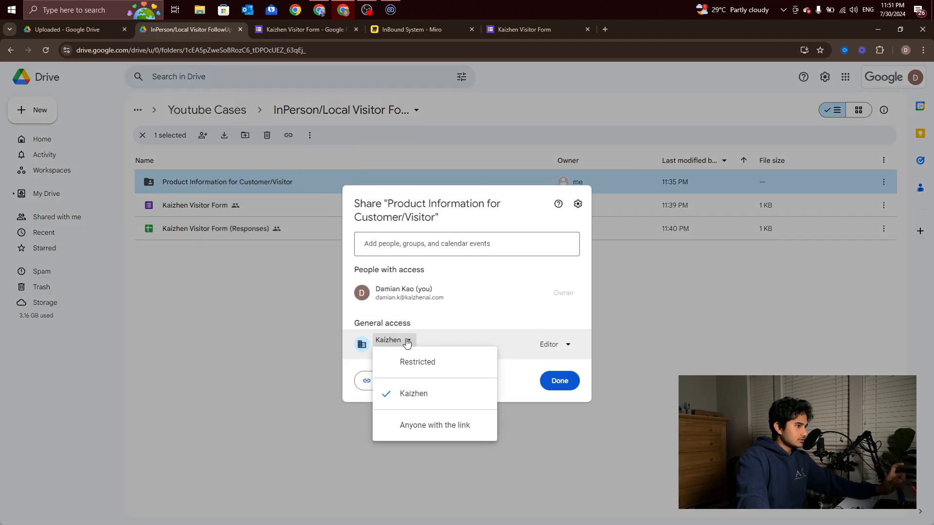
{"action": "left_click", "coordinate": [439, 426]}
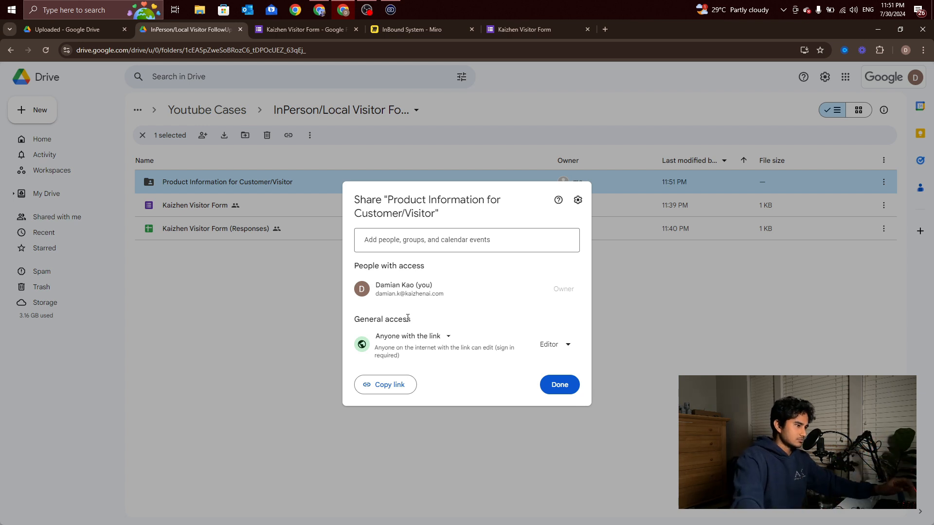
{"action": "left_click", "coordinate": [400, 387]}
{"action": "left_click", "coordinate": [561, 386]}
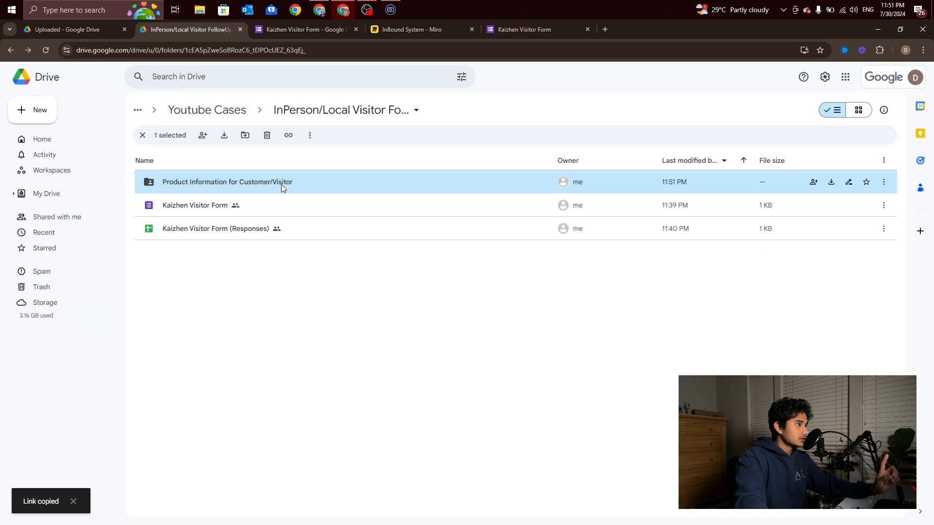
Restrict link visitors to the Viewer role and copy the folder link again
{"action": "right_click", "coordinate": [282, 185]}
{"action": "mouse_move", "coordinate": [355, 258]}
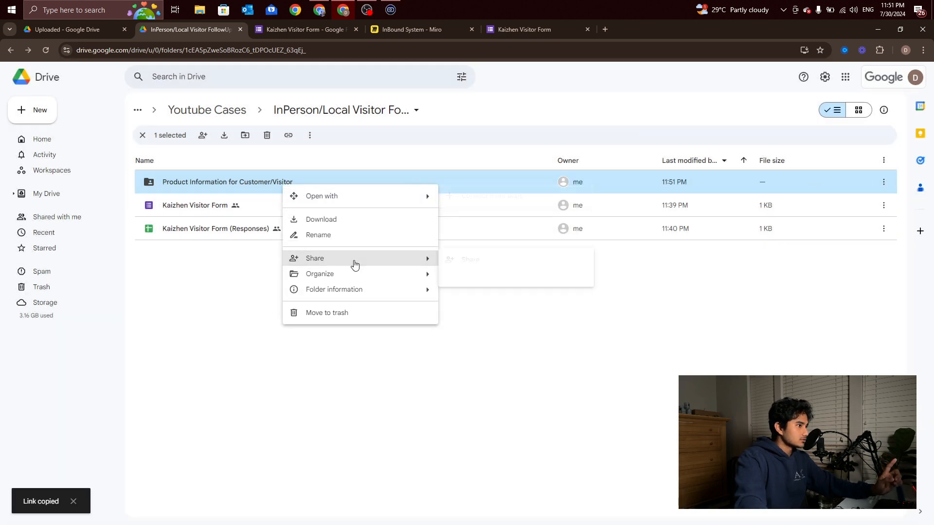
{"action": "left_click", "coordinate": [466, 263]}
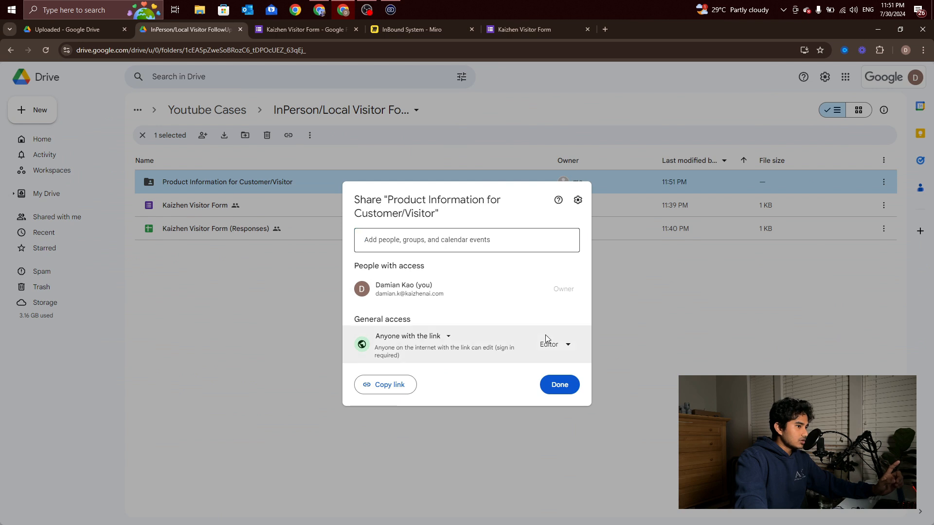
{"action": "left_click", "coordinate": [553, 345]}
{"action": "left_click", "coordinate": [555, 381]}
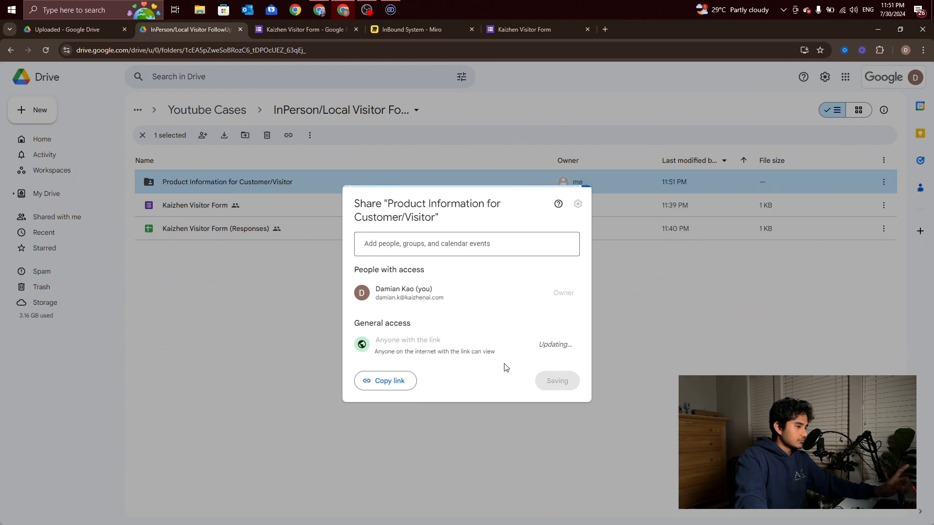
{"action": "left_click", "coordinate": [393, 381]}
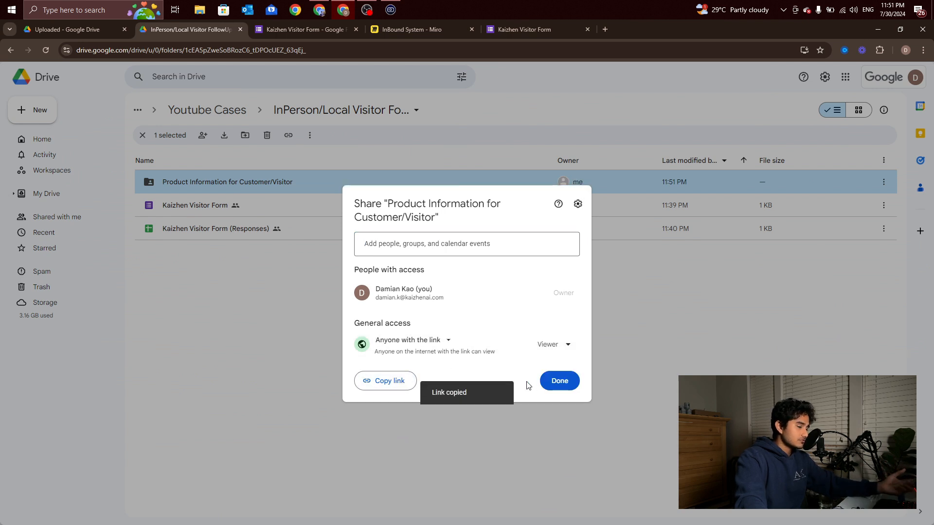
{"action": "left_click", "coordinate": [553, 385]}
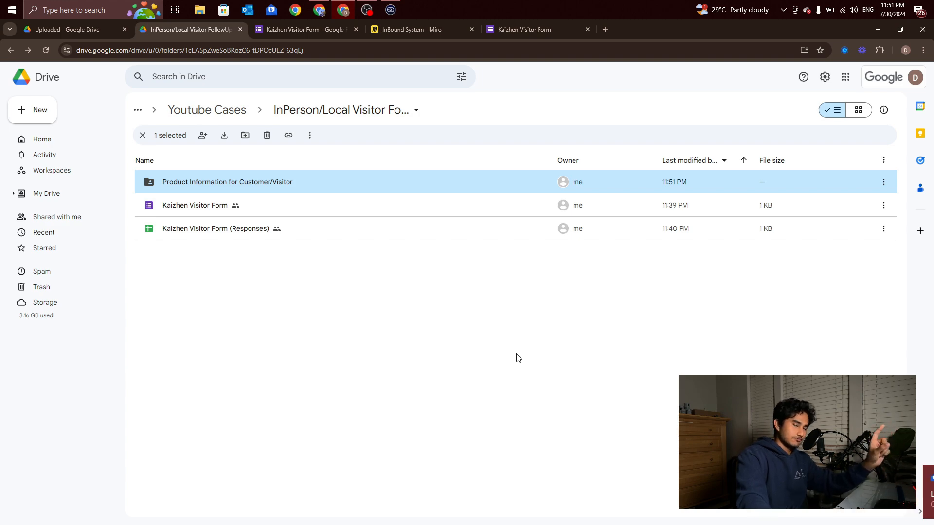
Paste the Drive folder link into the email body and remove the placeholder 'name' from the greeting
{"action": "left_click", "coordinate": [323, 17]}
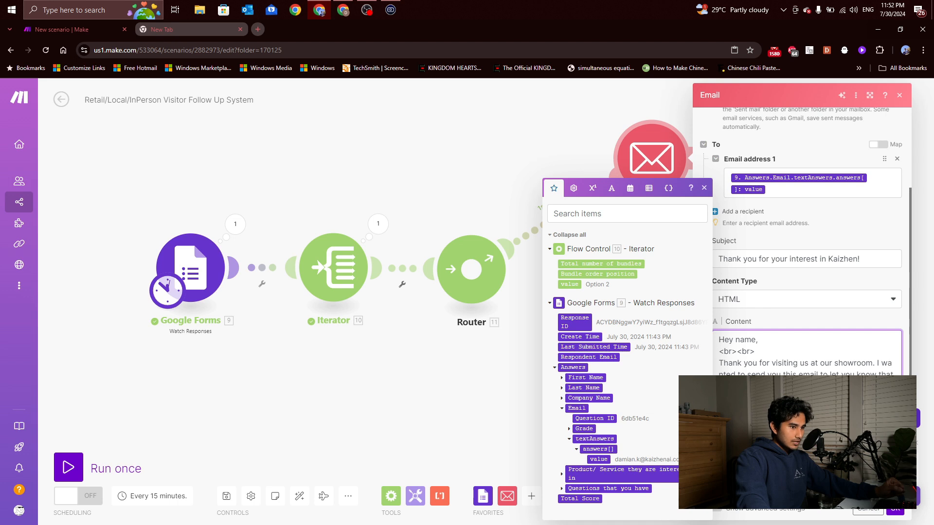
{"action": "key", "text": "ctrl+v"}
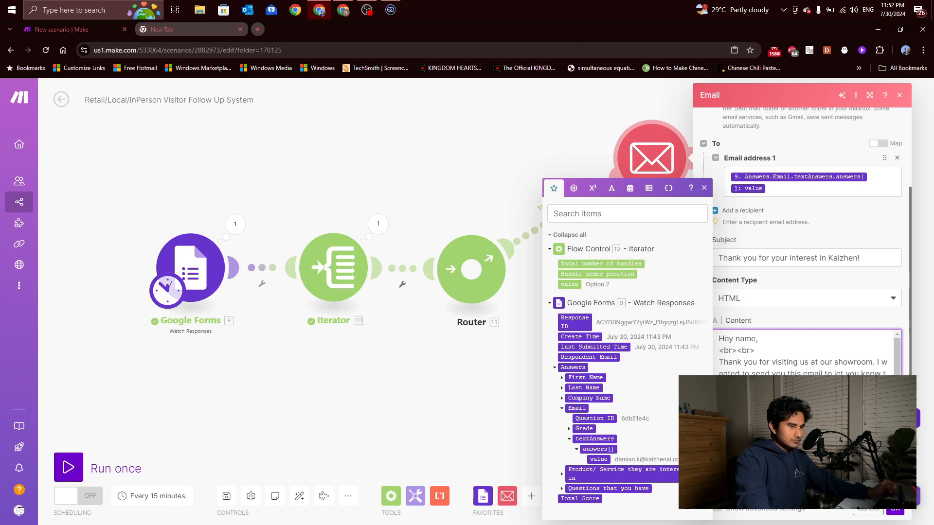
{"action": "scroll", "coordinate": [806, 380], "scroll_direction": "down", "scroll_amount": 1}
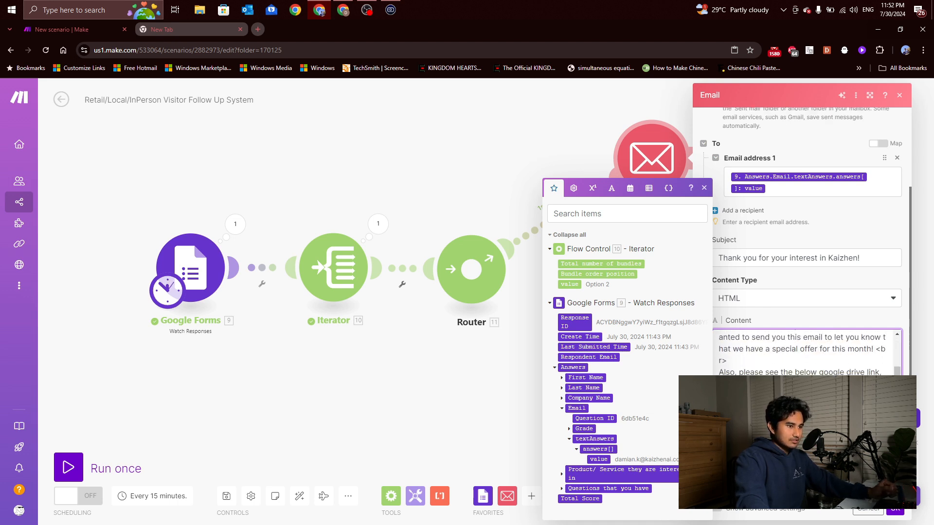
{"action": "scroll", "coordinate": [806, 353], "scroll_direction": "up", "scroll_amount": 1}
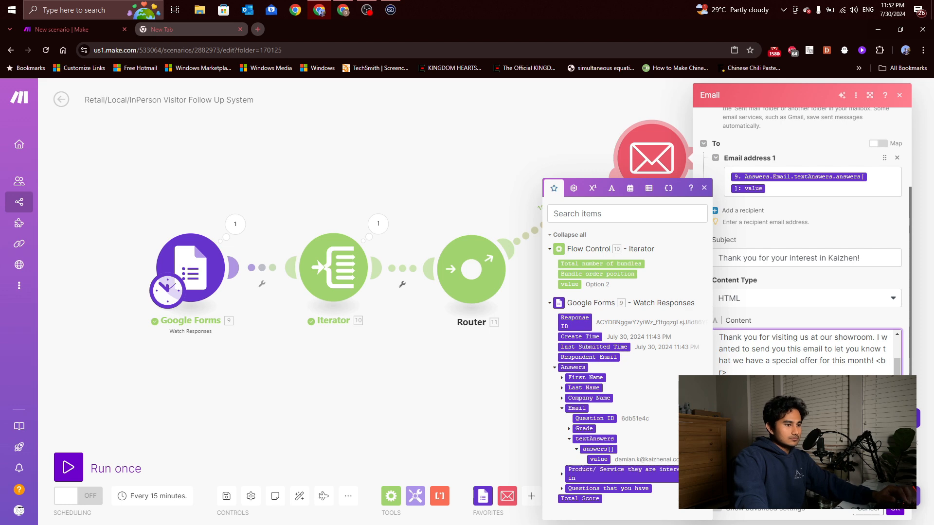
{"action": "scroll", "coordinate": [754, 342], "scroll_direction": "up", "scroll_amount": 3}
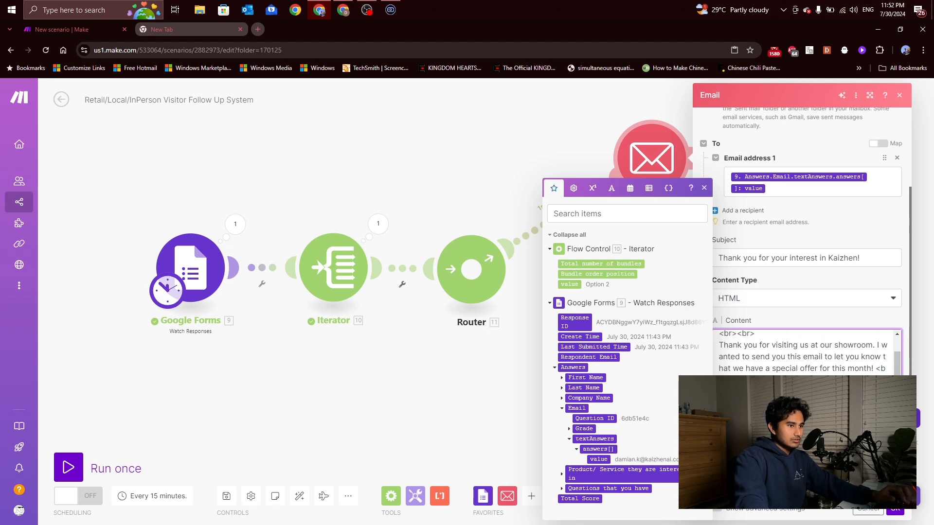
{"action": "scroll", "coordinate": [753, 342], "scroll_direction": "down", "scroll_amount": 2}
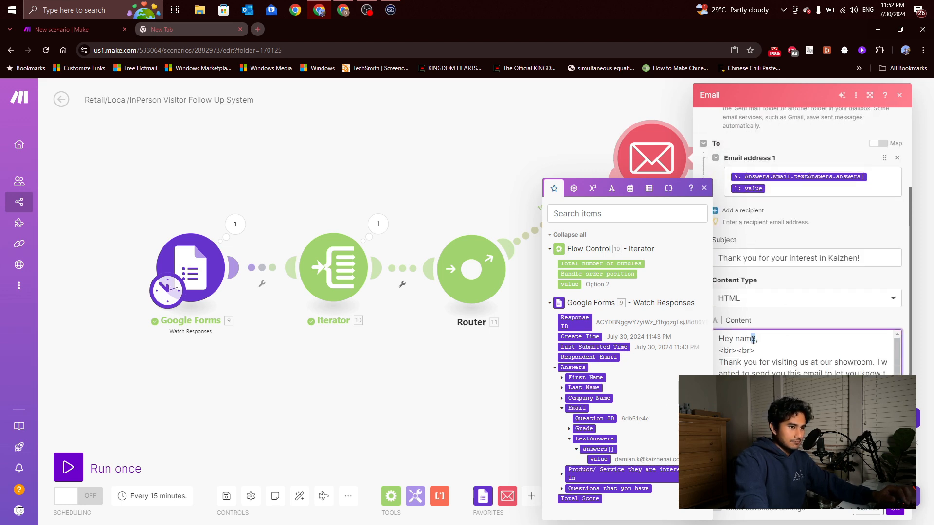
{"action": "key", "text": "BackSpace"}
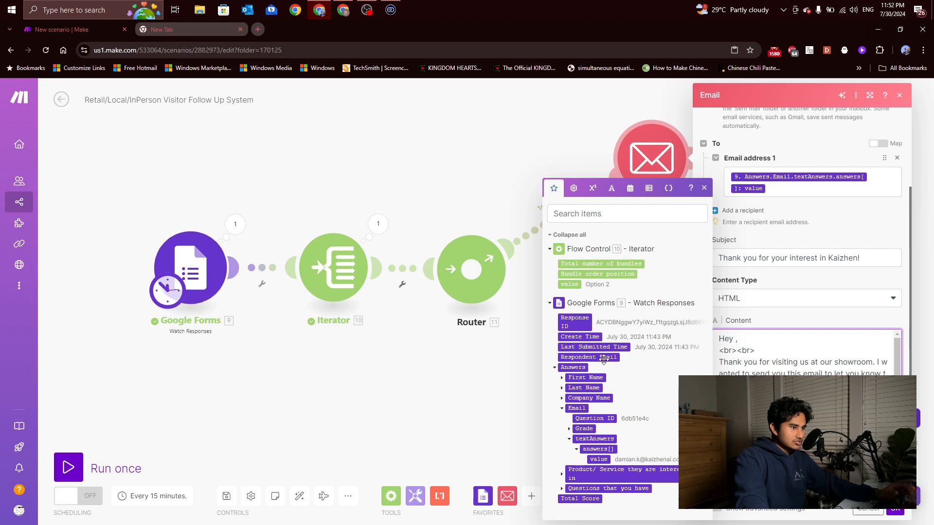
Insert the respondent's First Name answer into the greeting and save the Email module
{"action": "left_click", "coordinate": [562, 378]}
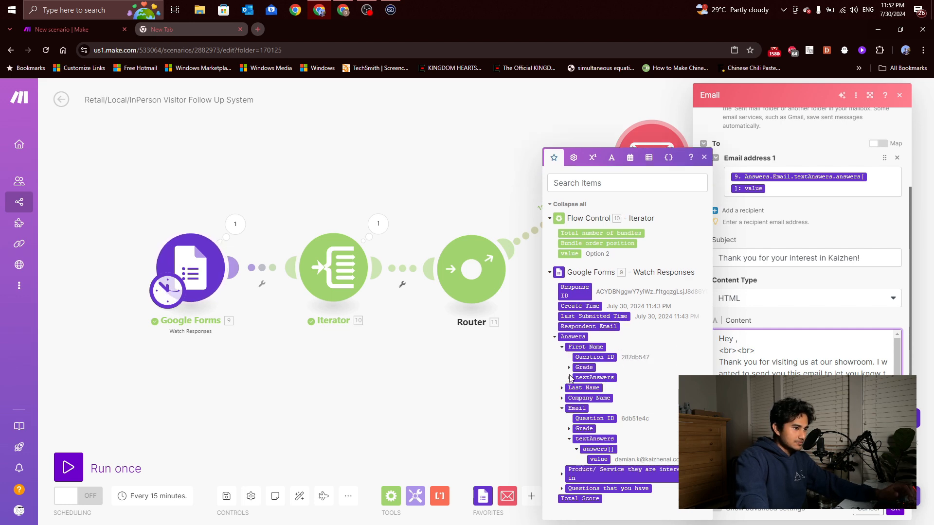
{"action": "left_click", "coordinate": [569, 378]}
{"action": "left_click", "coordinate": [598, 377]}
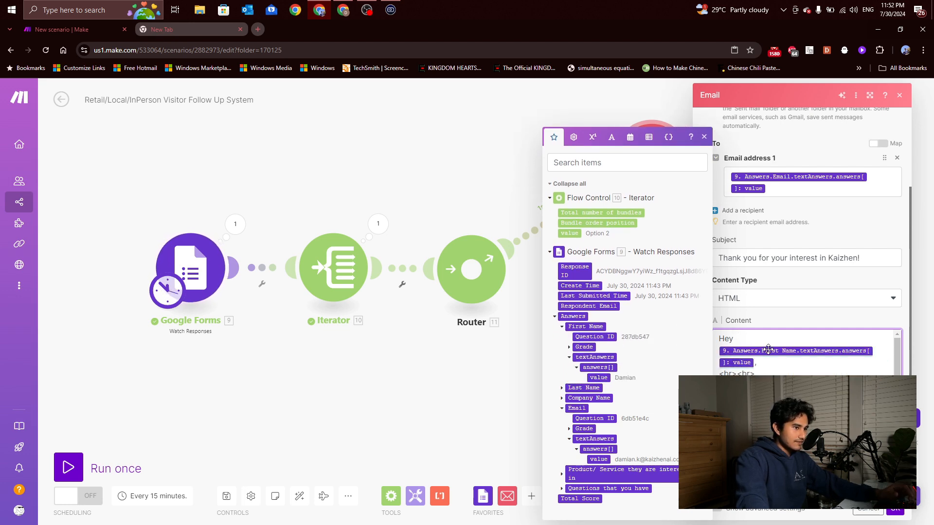
{"action": "scroll", "coordinate": [769, 349], "scroll_direction": "down", "scroll_amount": 1}
{"action": "scroll", "coordinate": [768, 350], "scroll_direction": "up", "scroll_amount": 1}
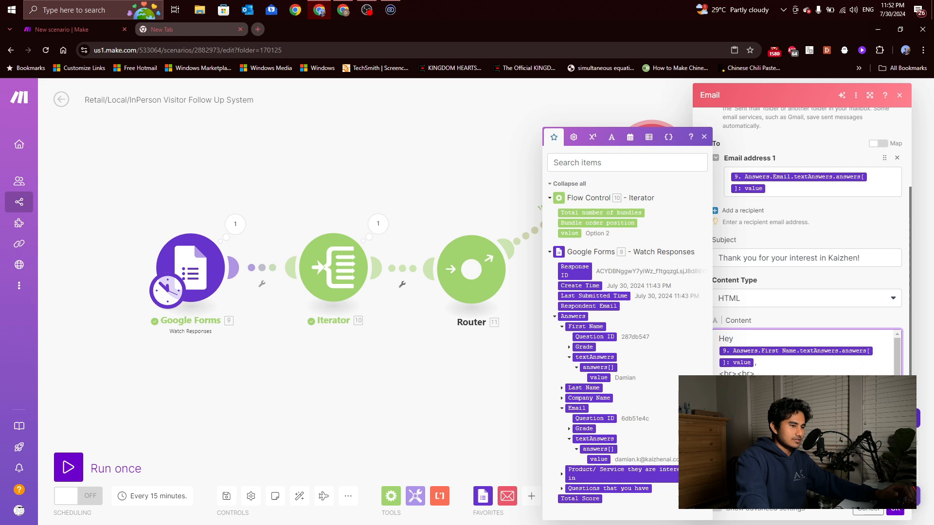
{"action": "left_click", "coordinate": [751, 339]}
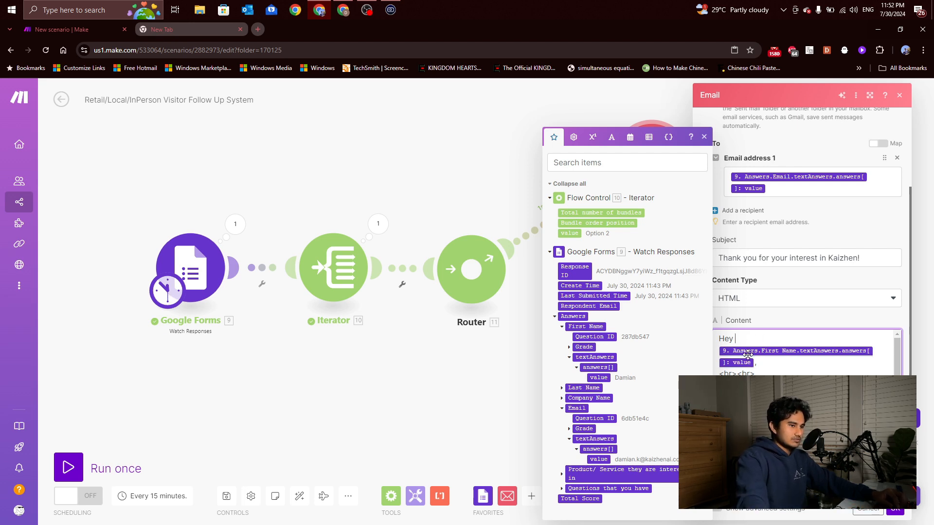
{"action": "scroll", "coordinate": [757, 345], "scroll_direction": "down", "scroll_amount": 2}
{"action": "scroll", "coordinate": [762, 353], "scroll_direction": "up", "scroll_amount": 1}
{"action": "scroll", "coordinate": [763, 353], "scroll_direction": "down", "scroll_amount": 5}
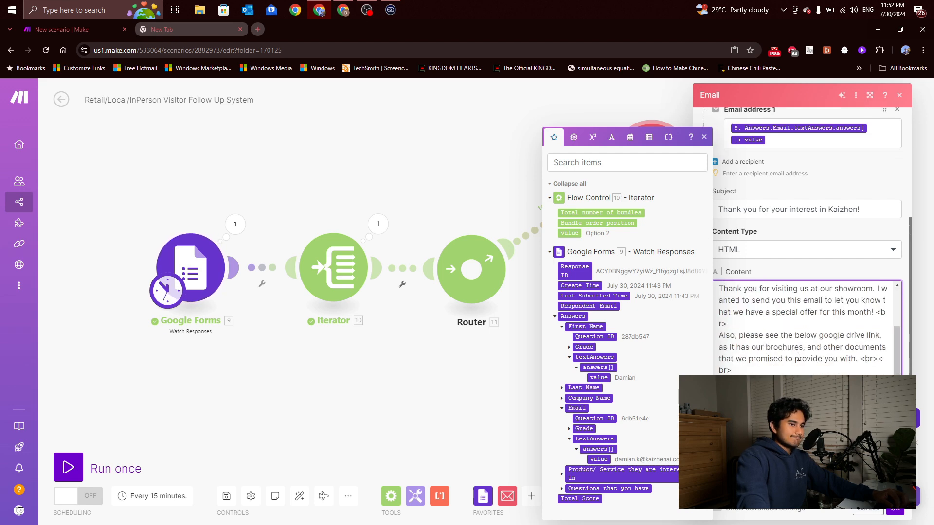
{"action": "scroll", "coordinate": [773, 363], "scroll_direction": "down", "scroll_amount": 1}
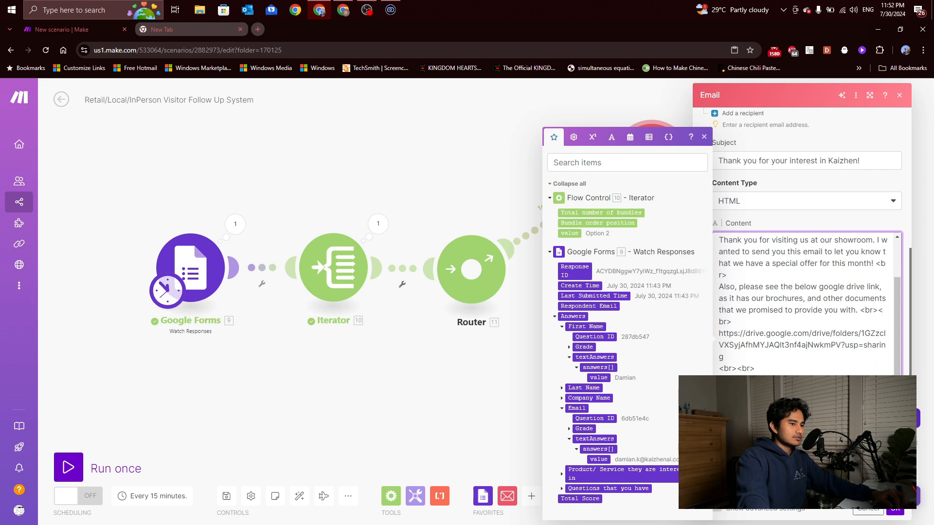
{"action": "left_click", "coordinate": [790, 452]}
{"action": "scroll", "coordinate": [782, 343], "scroll_direction": "down", "scroll_amount": 1}
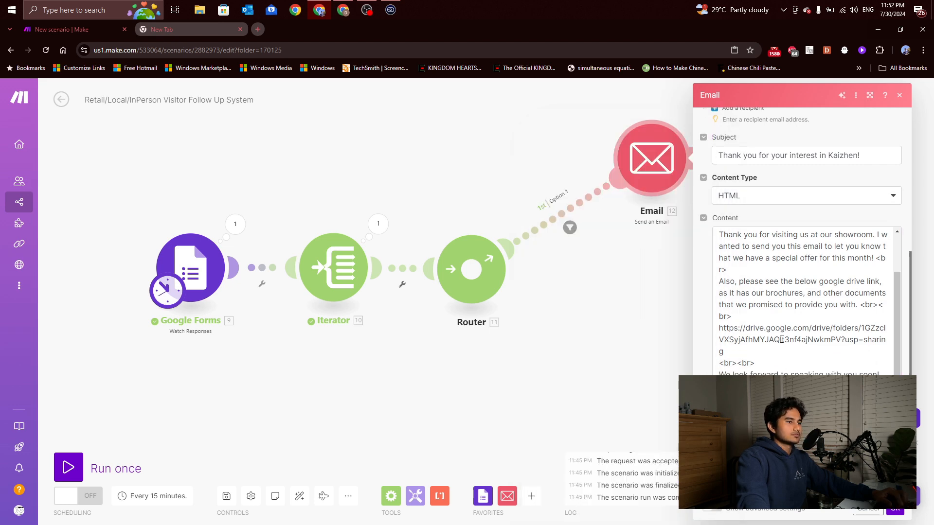
{"action": "scroll", "coordinate": [782, 339], "scroll_direction": "up", "scroll_amount": 2}
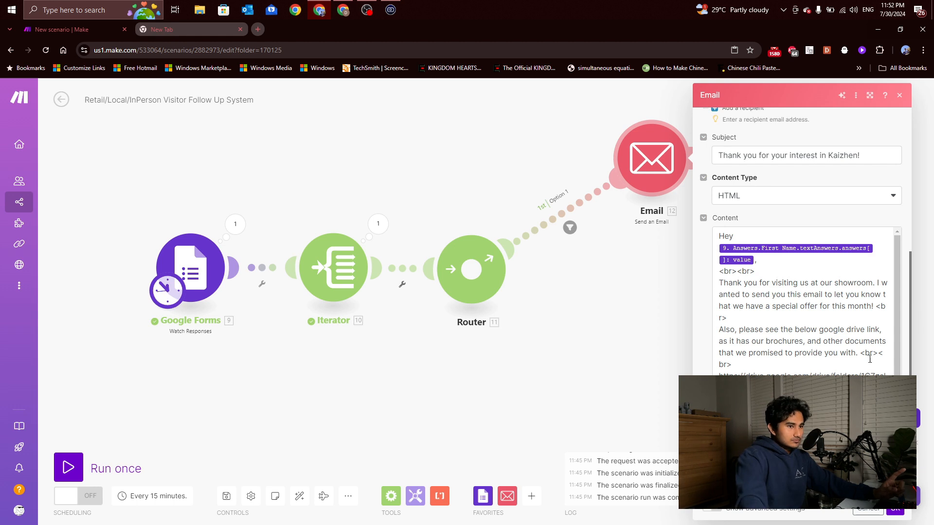
{"action": "left_click", "coordinate": [873, 305]}
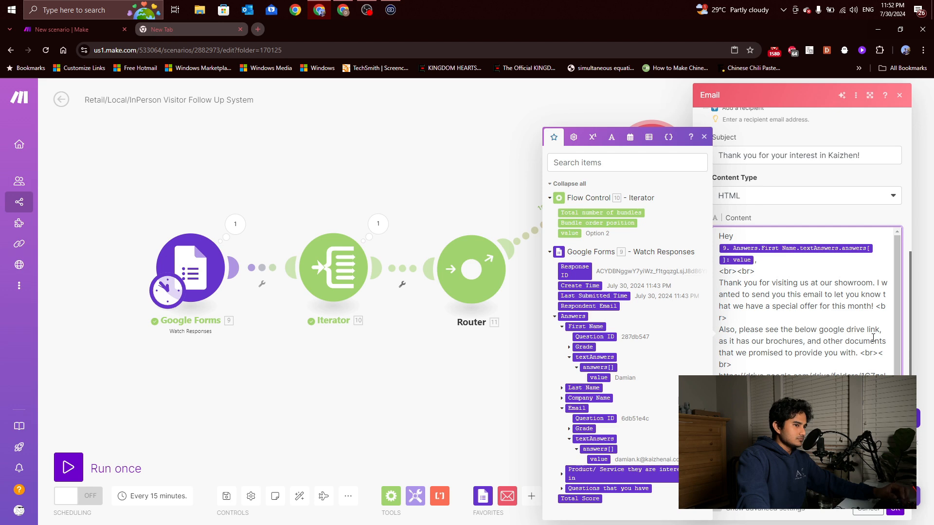
{"action": "left_click", "coordinate": [887, 510]}
Change the subject to 'Thank you for your interest in Option 1!' by replacing 'Kaizhen'
{"action": "left_click", "coordinate": [662, 197]}
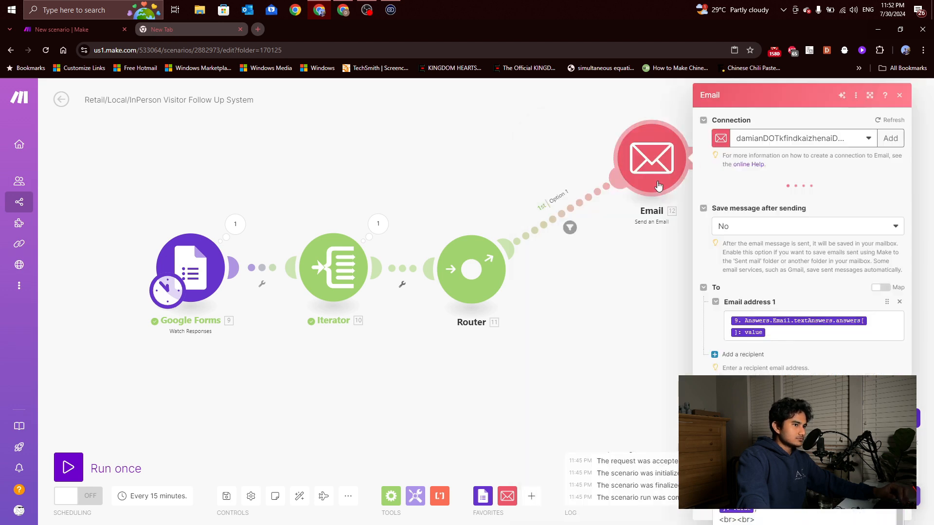
{"action": "left_click", "coordinate": [806, 387]}
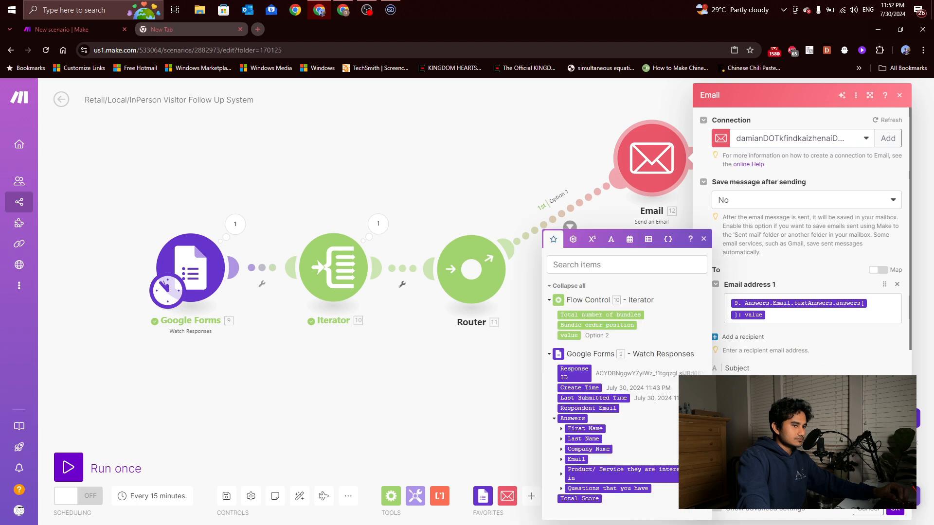
{"action": "key", "text": "ctrl+v"}
{"action": "scroll", "coordinate": [849, 340], "scroll_direction": "down", "scroll_amount": 1}
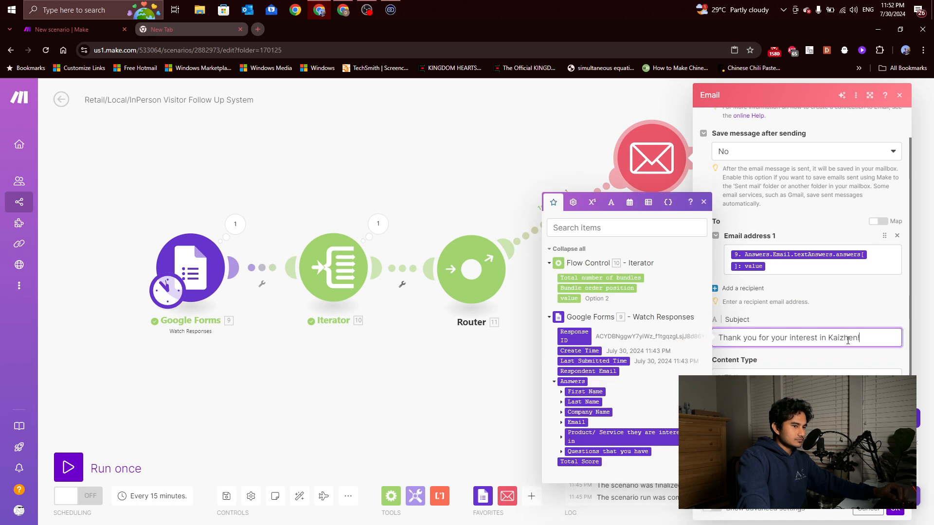
{"action": "double_click", "coordinate": [843, 337]}
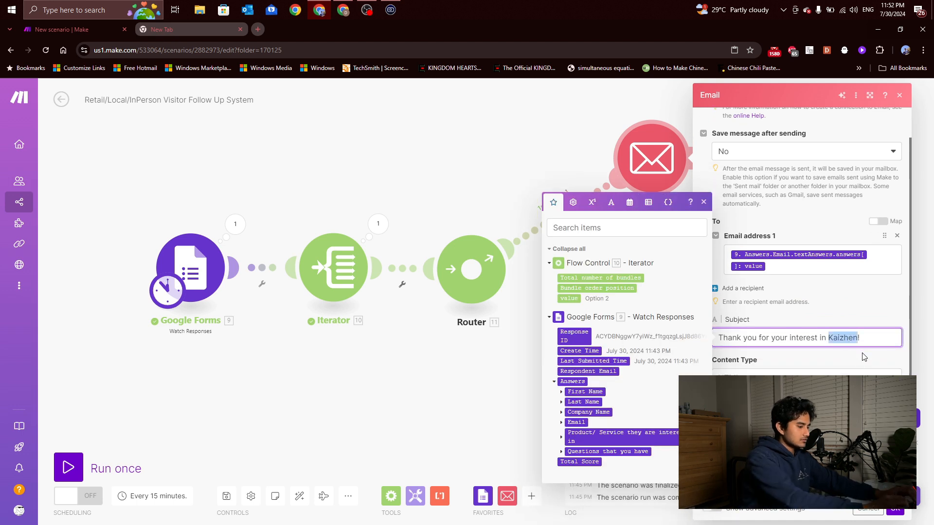
{"action": "type", "text": "Option 1"}
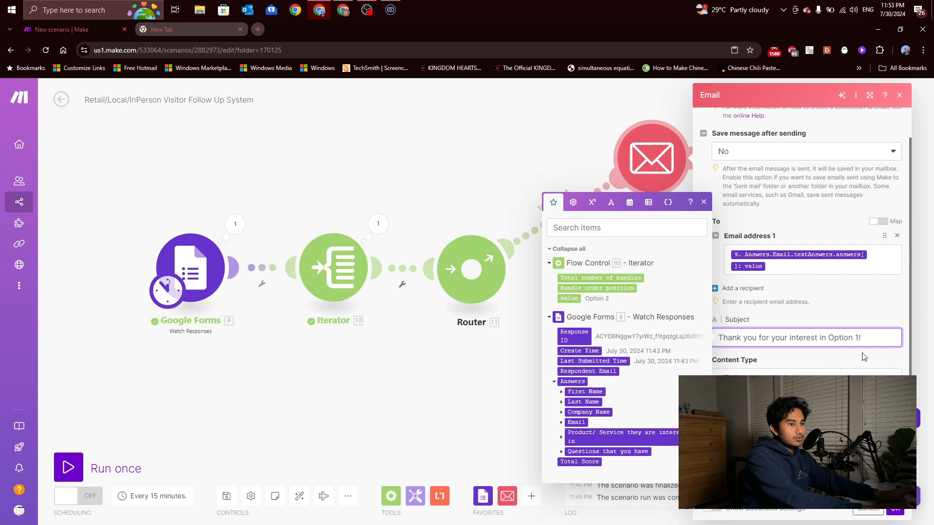
{"action": "scroll", "coordinate": [863, 360], "scroll_direction": "down", "scroll_amount": 2}
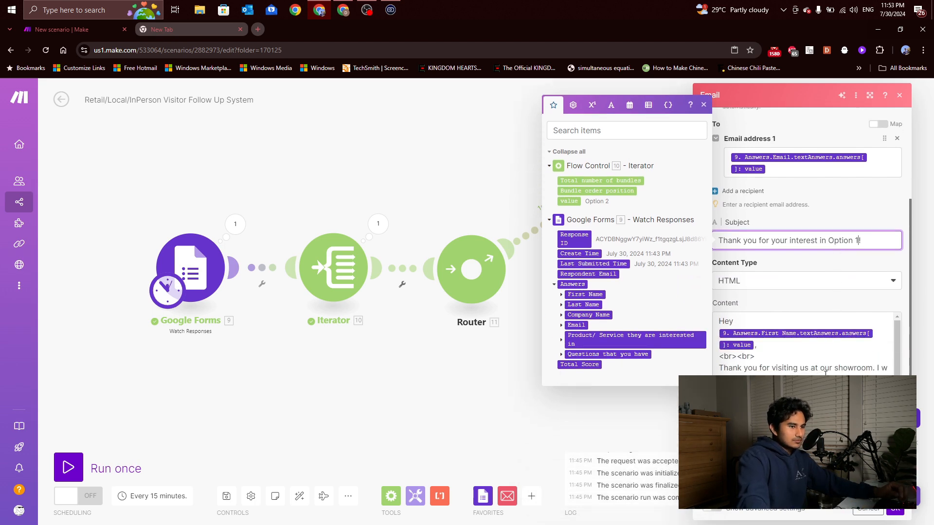
{"action": "left_click", "coordinate": [895, 509]}
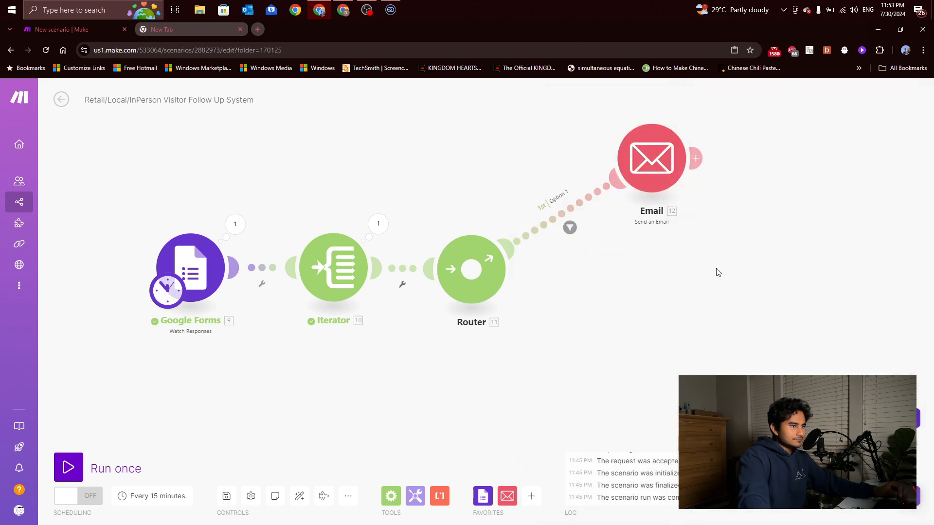
Clone the Email module and place the copy below the first one
{"action": "right_click", "coordinate": [654, 163]}
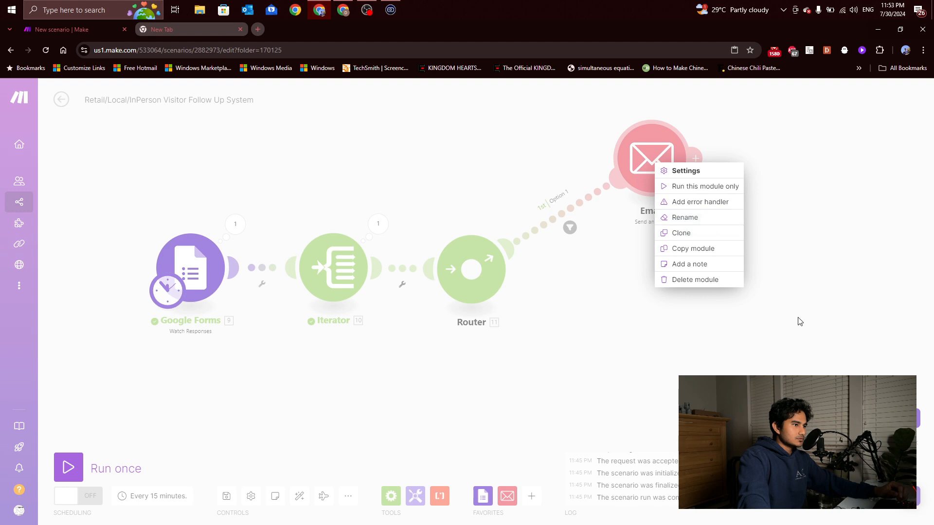
{"action": "right_click", "coordinate": [655, 139]}
{"action": "left_click", "coordinate": [682, 211]}
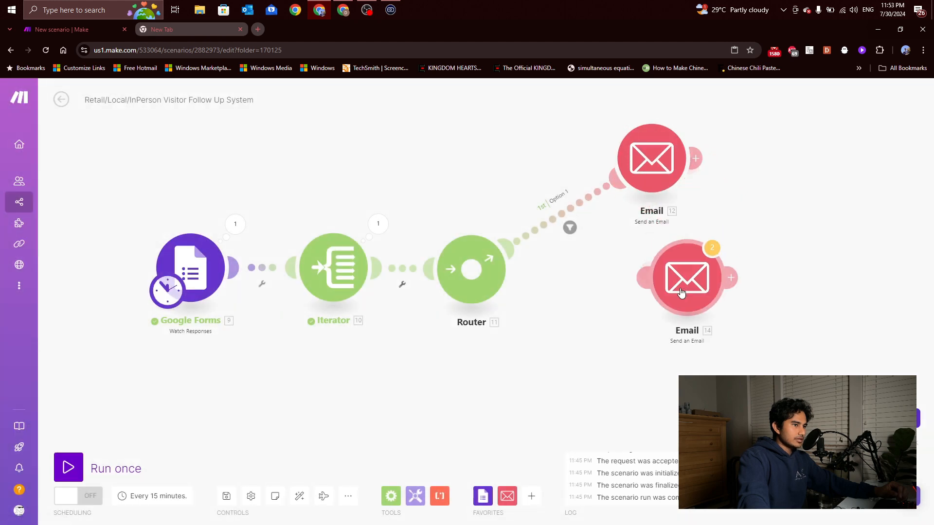
{"action": "left_click", "coordinate": [654, 359]}
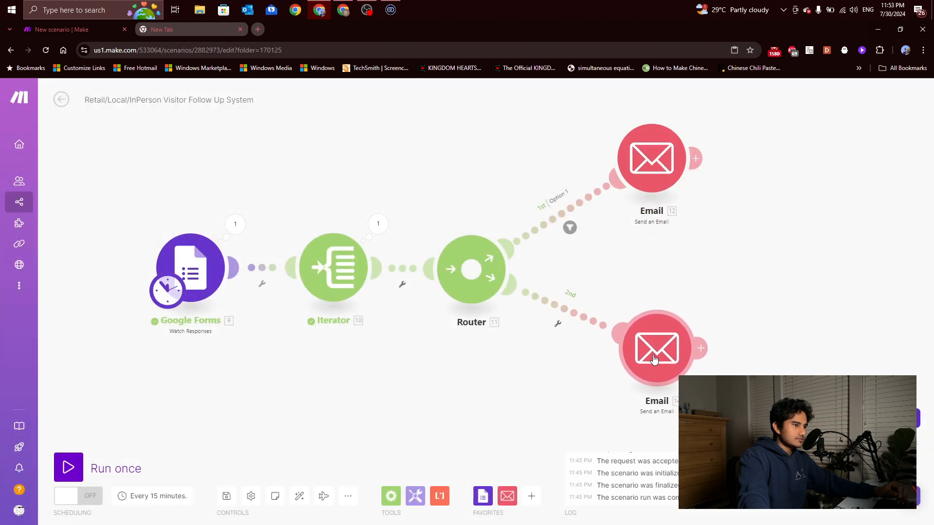
Add a second-route filter labelled 'Option 2' requiring Iterator 10. value to equal 'Option 2'
{"action": "left_click", "coordinate": [556, 327]}
{"action": "left_click", "coordinate": [566, 358]}
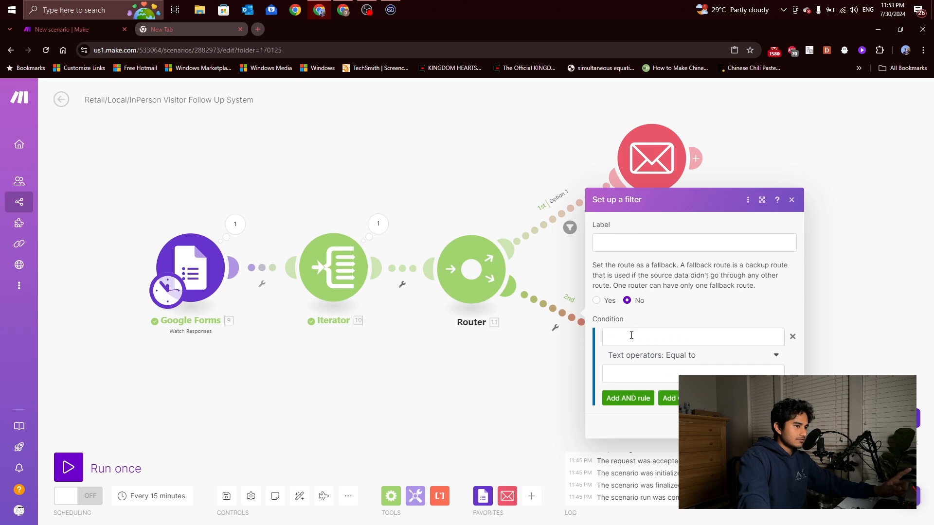
{"action": "left_click", "coordinate": [628, 243]}
{"action": "type", "text": "Option 2"}
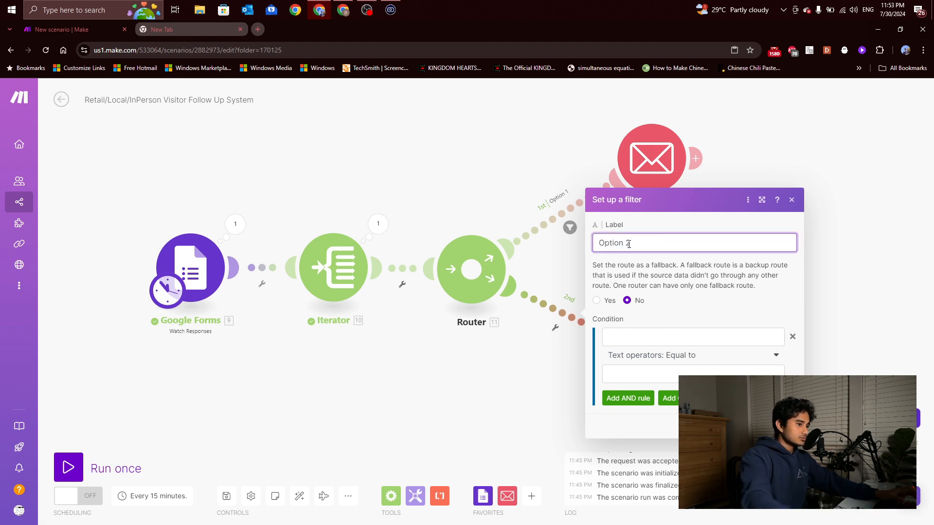
{"action": "left_click", "coordinate": [612, 337]}
{"action": "left_click", "coordinate": [465, 298]}
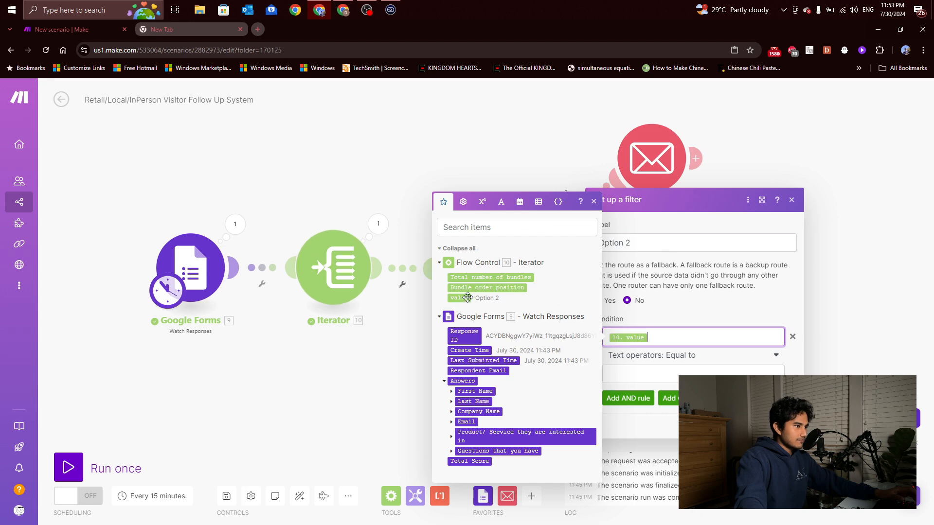
{"action": "left_click", "coordinate": [655, 369]}
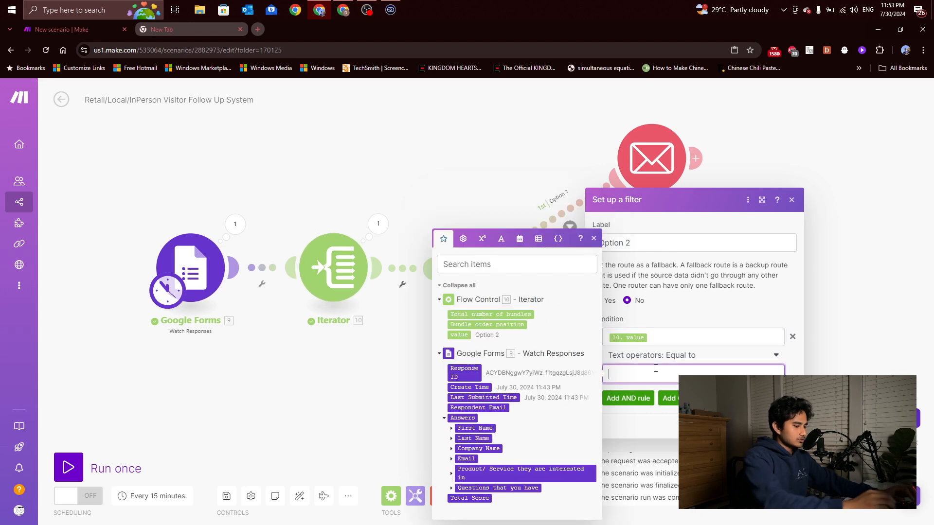
{"action": "type", "text": "Option 2"}
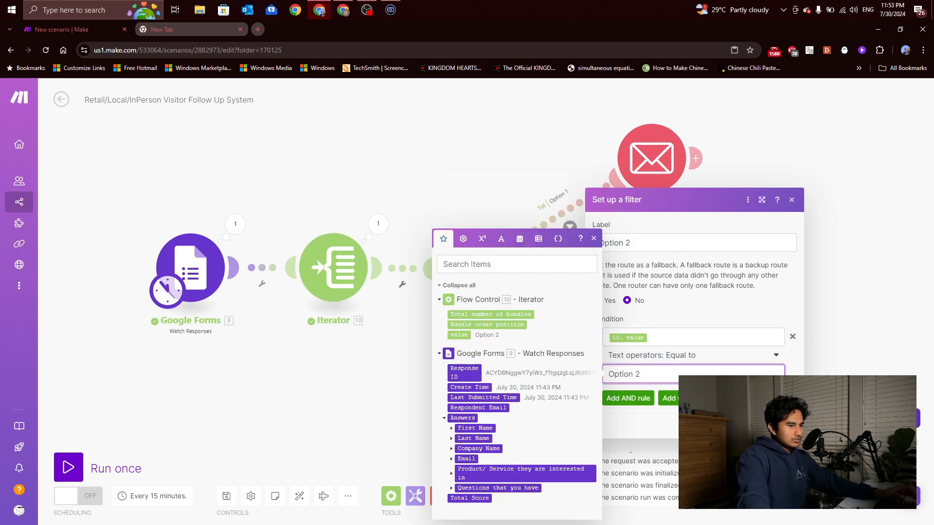
{"action": "key", "text": "Return"}
{"action": "scroll", "coordinate": [679, 318], "scroll_direction": "down", "scroll_amount": 3}
{"action": "scroll", "coordinate": [675, 335], "scroll_direction": "up", "scroll_amount": 3}
Arrange the two Email modules beside the Router and rename the upper one 'Email for Option 1'
{"action": "left_click_drag", "start_coordinate": [666, 354], "coordinate": [673, 292]}
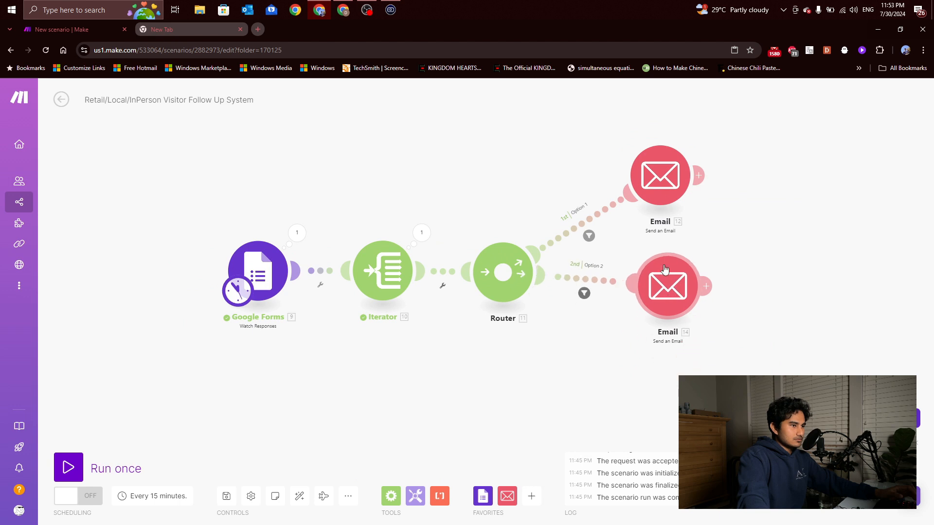
{"action": "left_click_drag", "start_coordinate": [663, 172], "coordinate": [669, 133]}
{"action": "left_click_drag", "start_coordinate": [659, 292], "coordinate": [660, 285]}
{"action": "right_click", "coordinate": [659, 141]}
{"action": "left_click", "coordinate": [700, 195]}
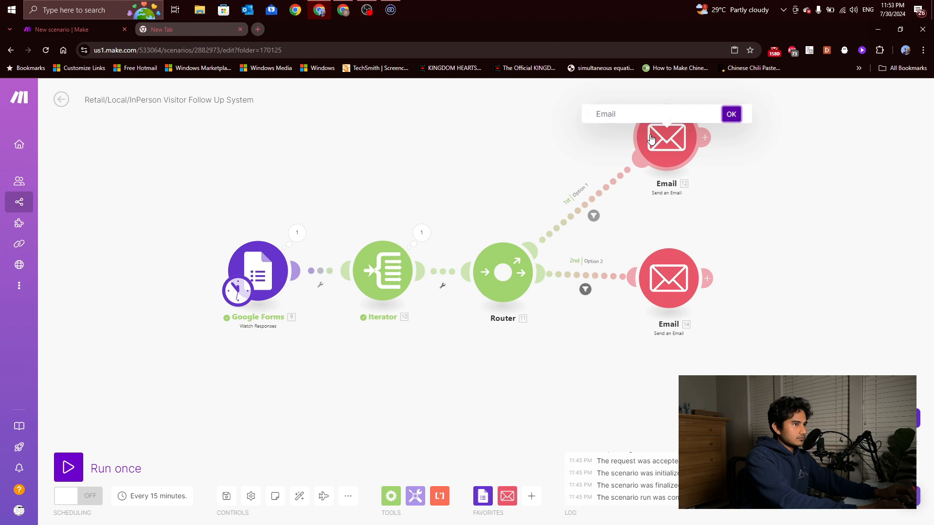
{"action": "left_click", "coordinate": [613, 112]}
{"action": "type", "text": "Email for O"}
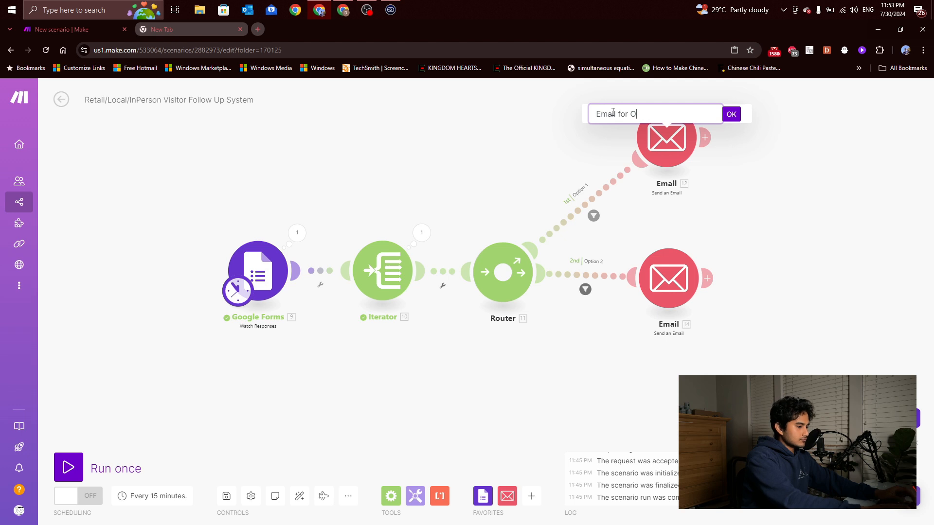
{"action": "type", "text": "ption 1"}
{"action": "left_click", "coordinate": [732, 114]}
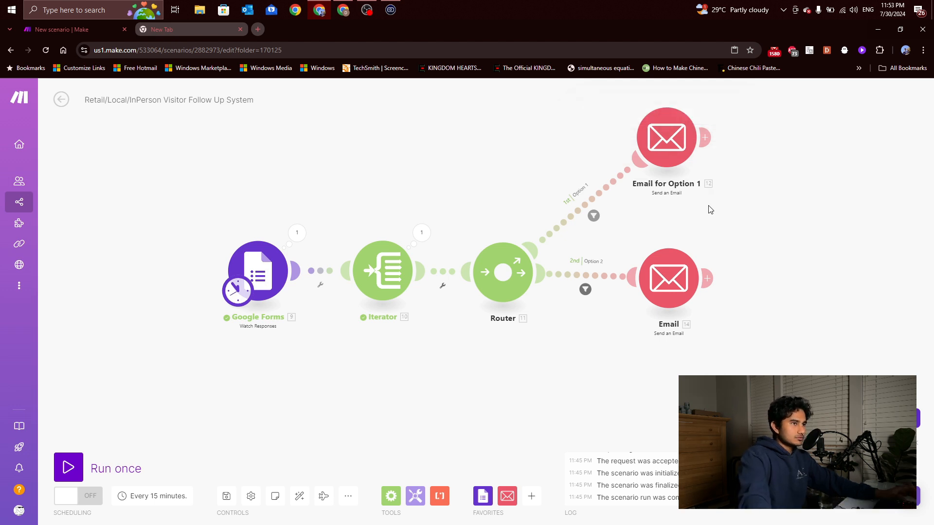
Rename the lower Email module 'Email for Option 2' and open its settings
{"action": "right_click", "coordinate": [674, 316]}
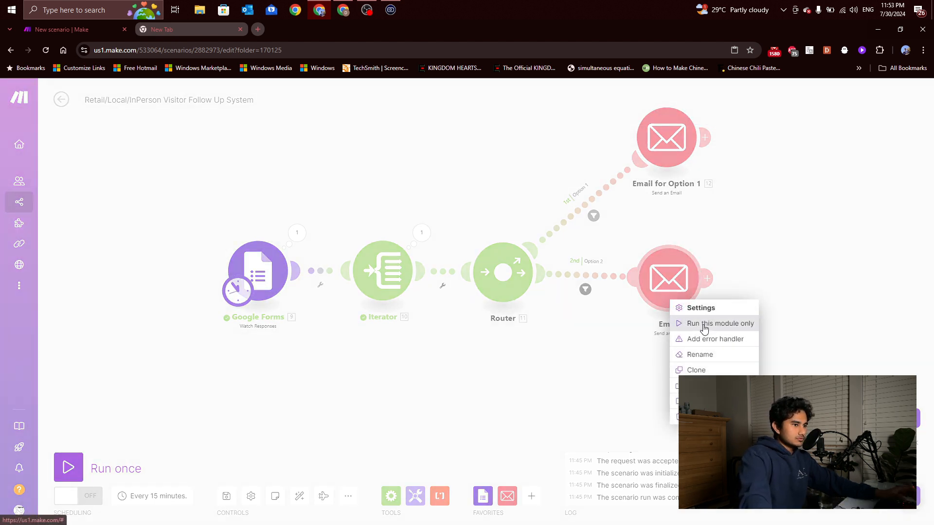
{"action": "left_click", "coordinate": [700, 354]}
{"action": "type", "text": "Email "}
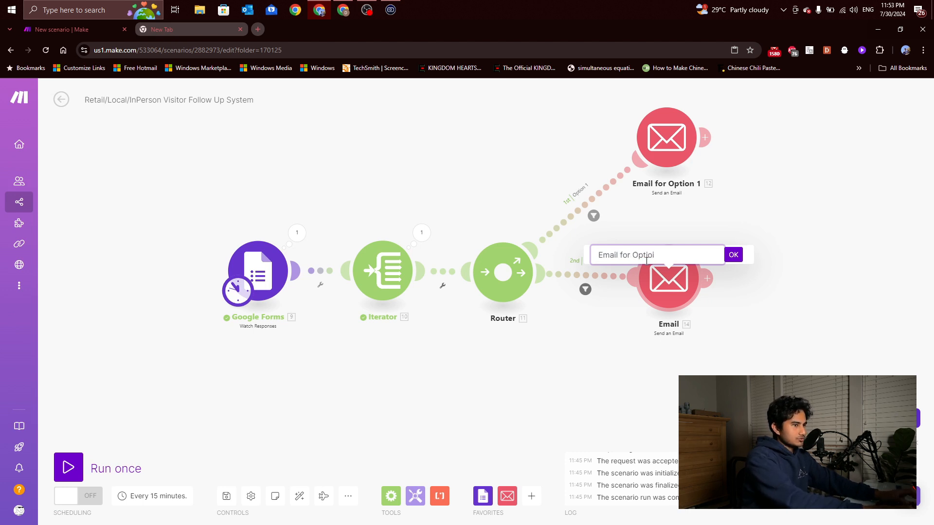
{"action": "type", "text": "for Option 2"}
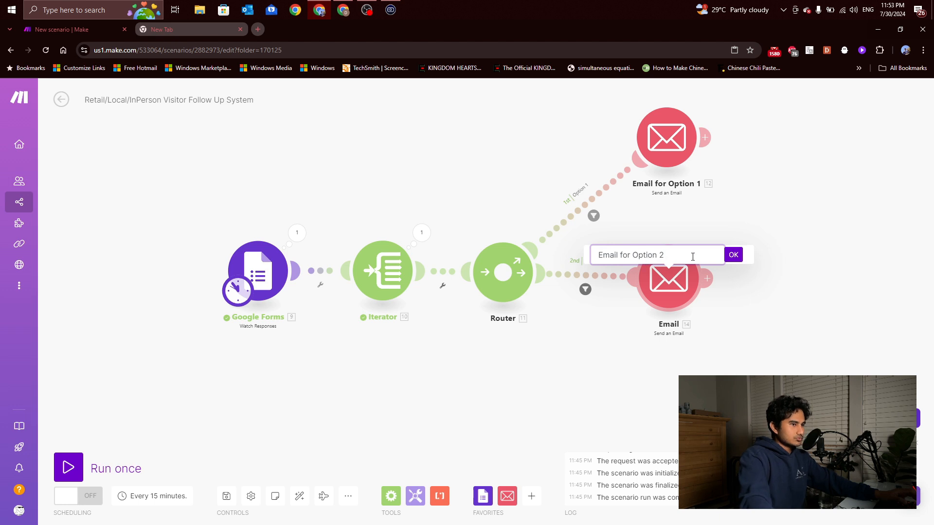
{"action": "left_click", "coordinate": [733, 255]}
{"action": "left_click", "coordinate": [679, 294]}
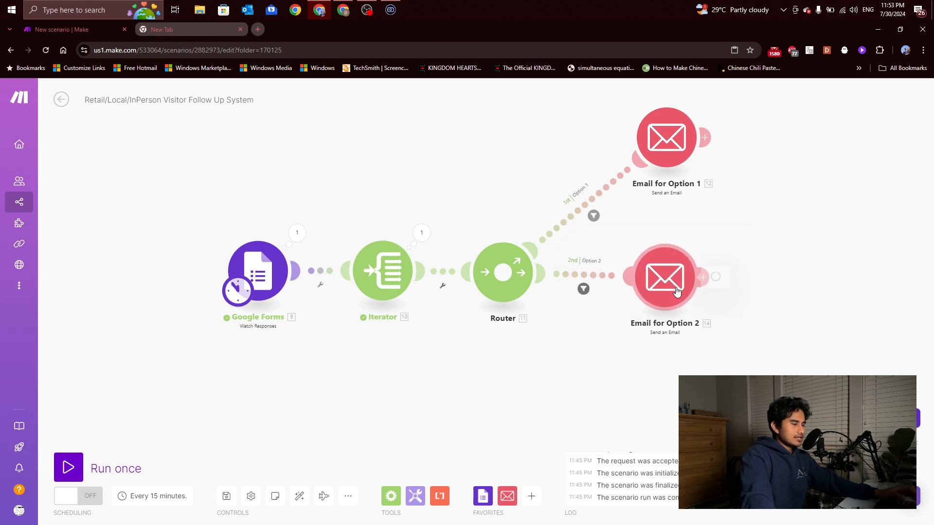
Change the Option 2 email subject to 'Thank you for your interest in Option 2!' and start editing the Content field
{"action": "scroll", "coordinate": [840, 333], "scroll_direction": "down", "scroll_amount": 2}
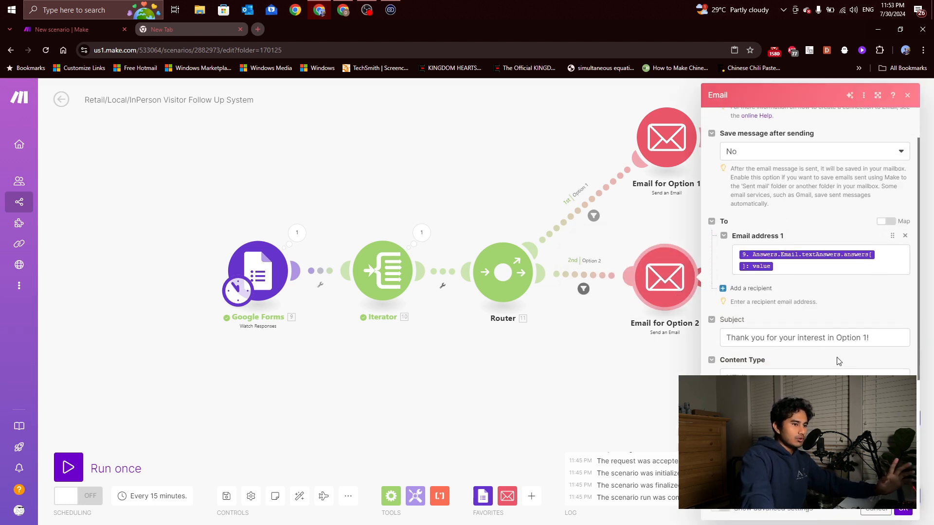
{"action": "left_click", "coordinate": [870, 339]}
{"action": "key", "text": "BackSpace"}
{"action": "type", "text": "2!"}
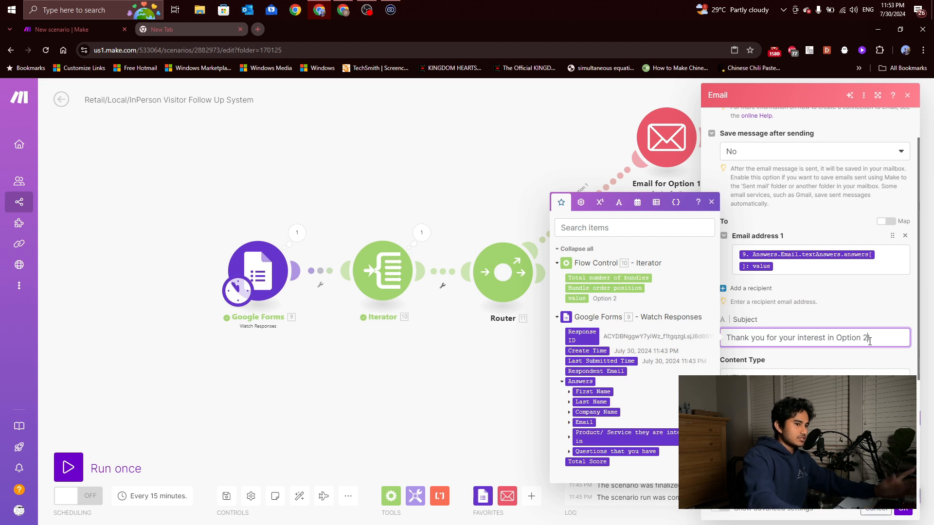
{"action": "left_click", "coordinate": [865, 359]}
{"action": "scroll", "coordinate": [852, 368], "scroll_direction": "down", "scroll_amount": 2}
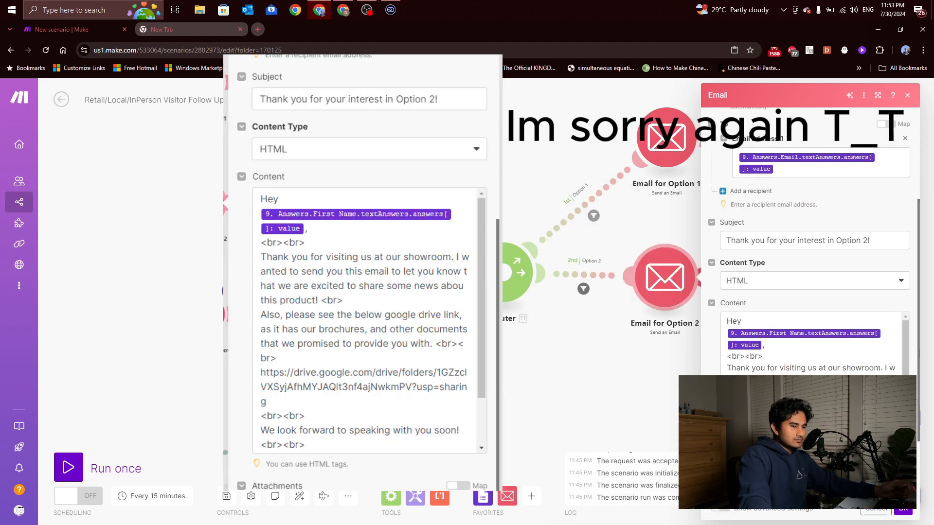
{"action": "left_click", "coordinate": [828, 413]}
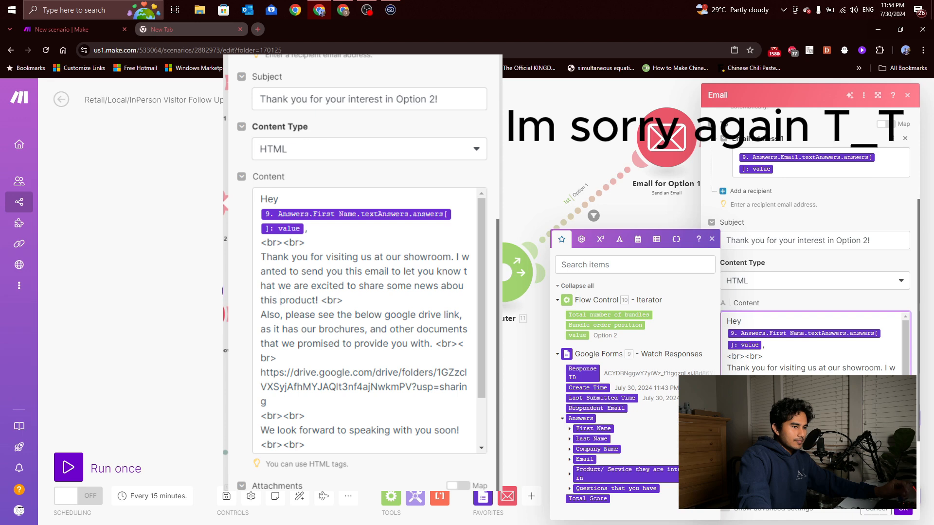
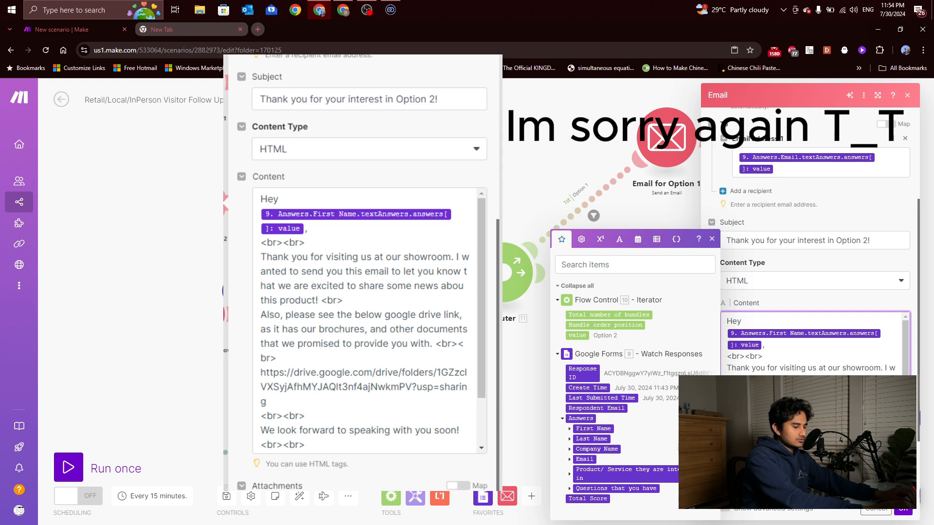
Close the Option 1 email settings, zoom out, and briefly open and close Email for Option 2
{"action": "scroll", "coordinate": [813, 343], "scroll_direction": "down", "scroll_amount": 2}
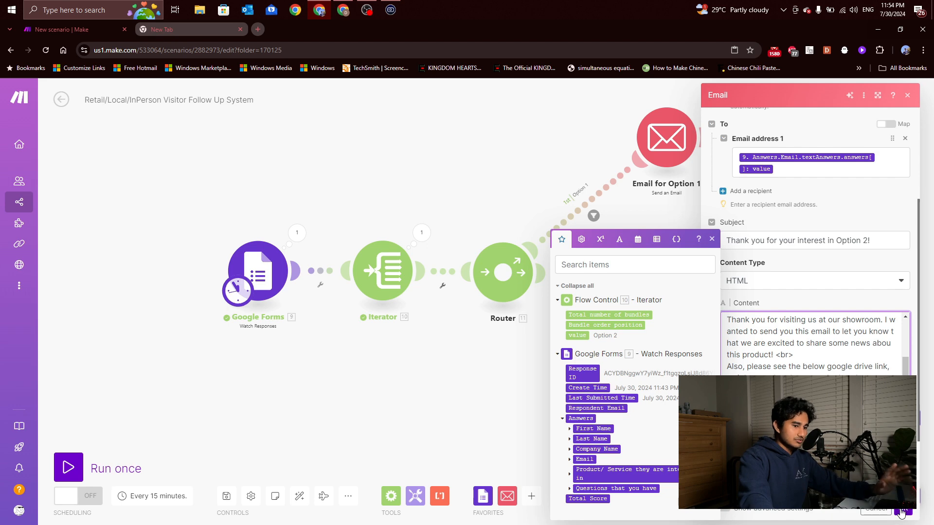
{"action": "scroll", "coordinate": [817, 389], "scroll_direction": "down", "scroll_amount": 1}
{"action": "scroll", "coordinate": [818, 390], "scroll_direction": "up", "scroll_amount": 1}
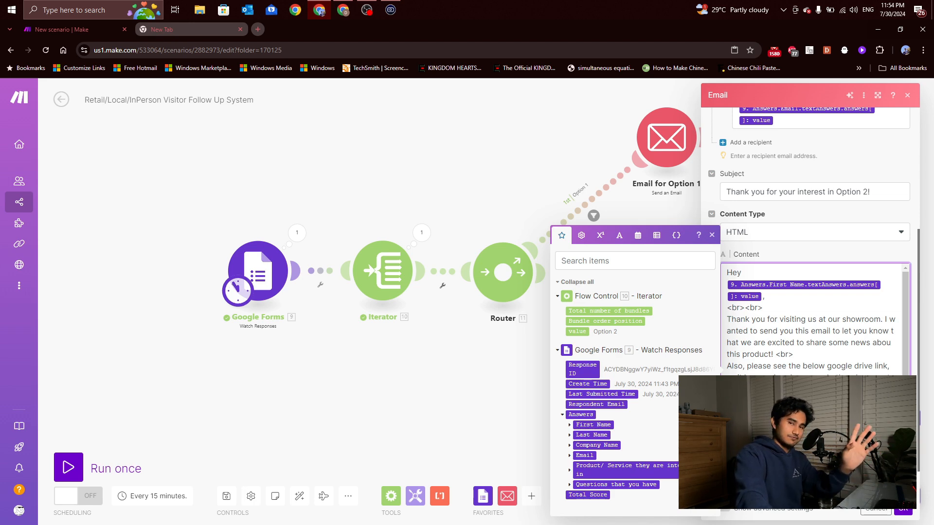
{"action": "left_click", "coordinate": [904, 508]}
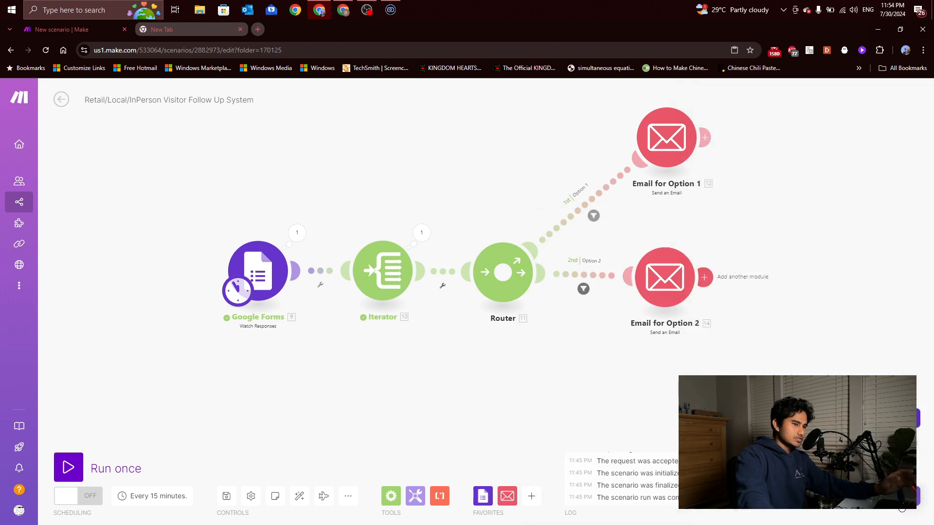
{"action": "scroll", "coordinate": [721, 345], "scroll_direction": "down", "scroll_amount": 1}
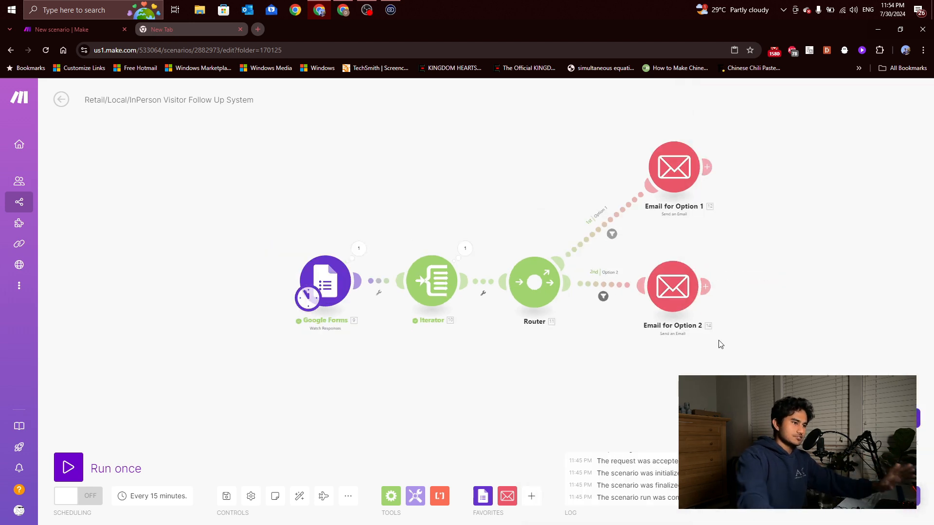
{"action": "left_click", "coordinate": [680, 296]}
{"action": "left_click", "coordinate": [639, 350]}
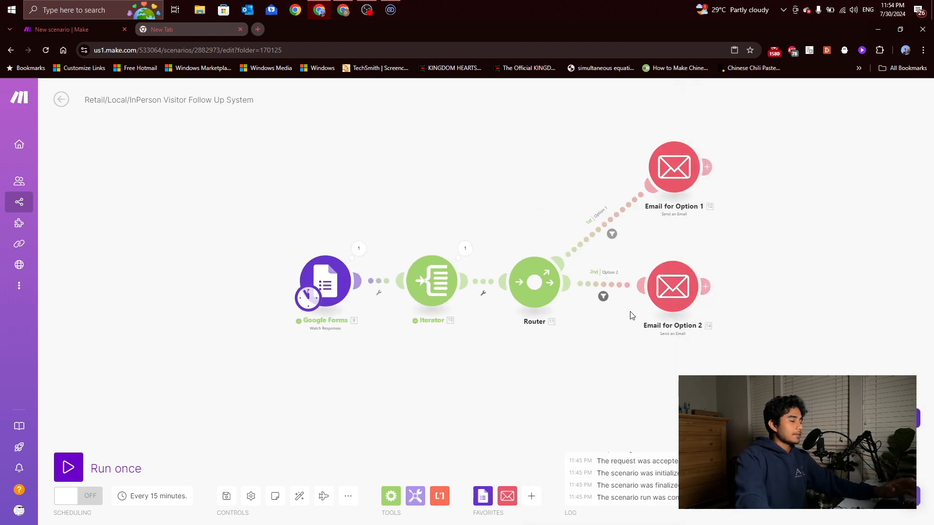
Flip between the Drive folder and the Kaizhen Visitor Form editor, then reveal Make
{"action": "key", "text": "alt+Tab"}
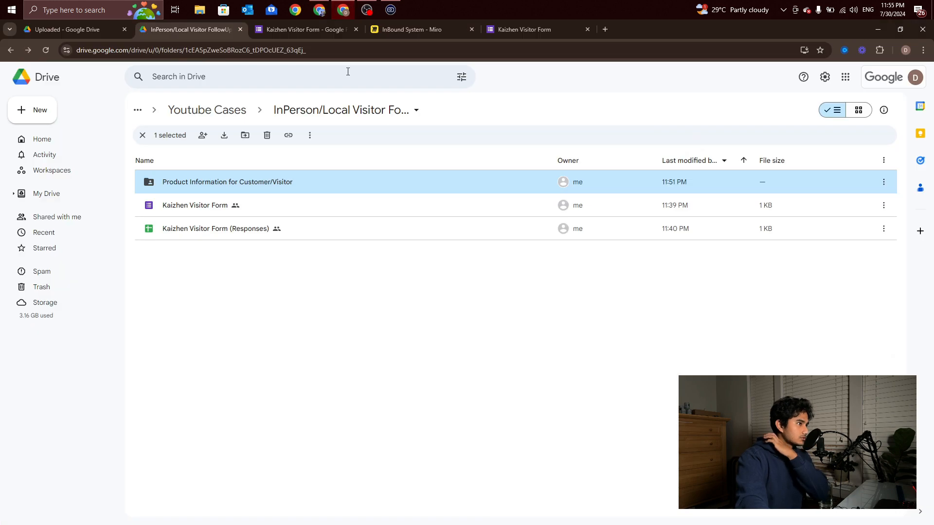
{"action": "left_click", "coordinate": [322, 30]}
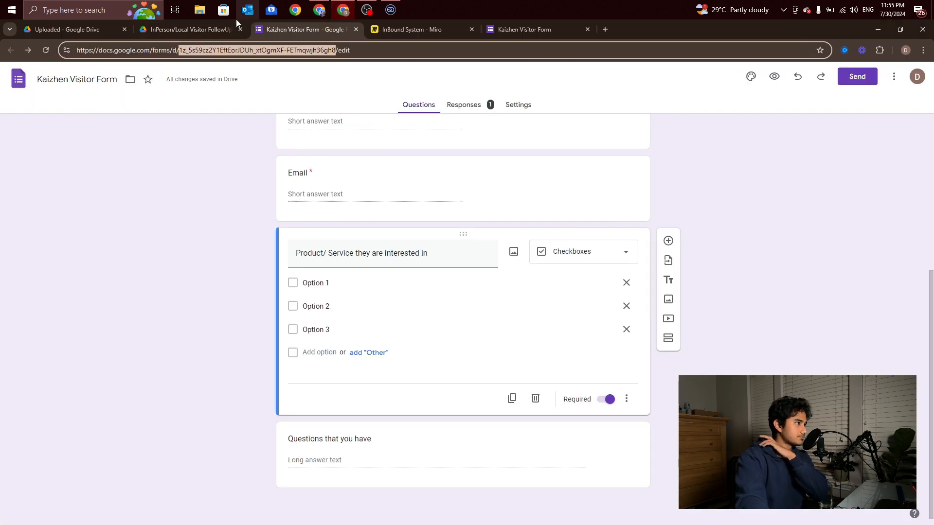
{"action": "left_click", "coordinate": [223, 25]}
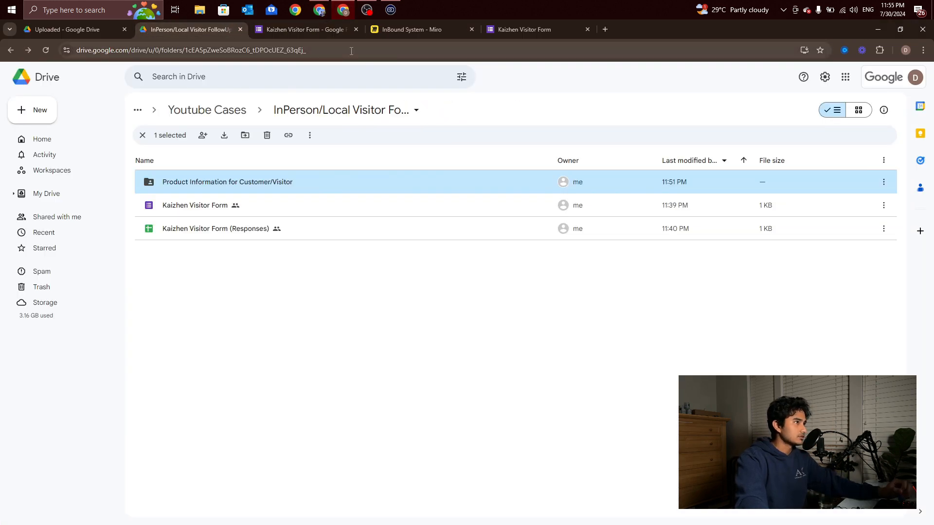
{"action": "left_click", "coordinate": [325, 26]}
{"action": "left_click", "coordinate": [214, 25]}
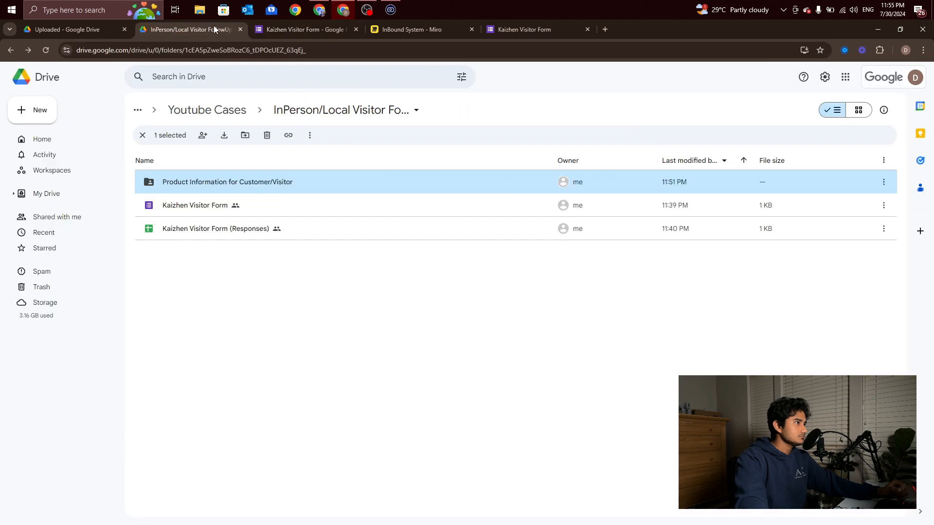
{"action": "left_click", "coordinate": [342, 11]}
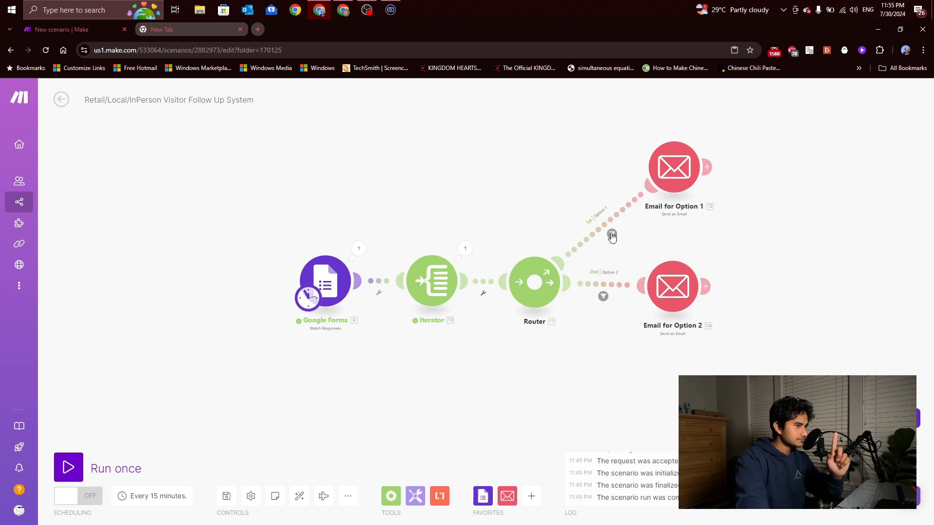
In the form editor, rename the interest question's Option 3 choice to 'Nothing for now'
{"action": "left_click", "coordinate": [339, 14]}
{"action": "left_click", "coordinate": [311, 29]}
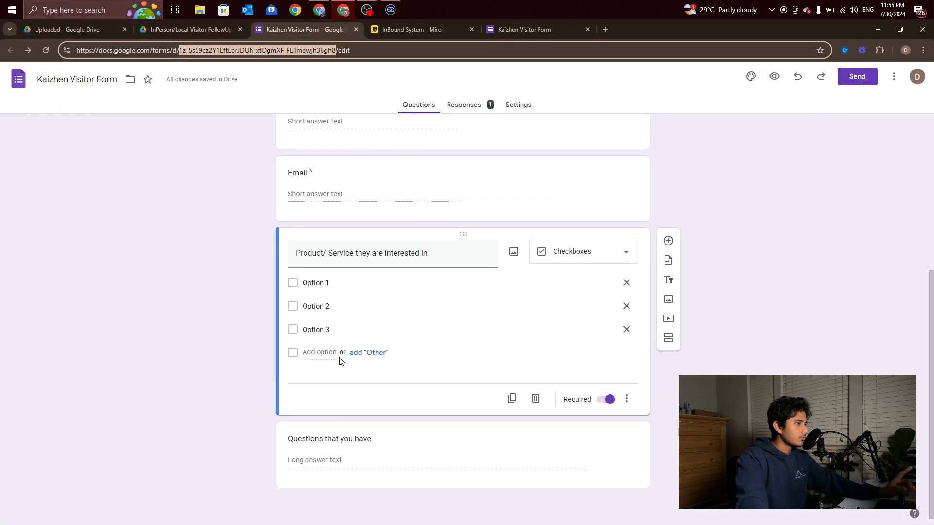
{"action": "left_click", "coordinate": [324, 330]}
{"action": "type", "text": "Nothing for now"}
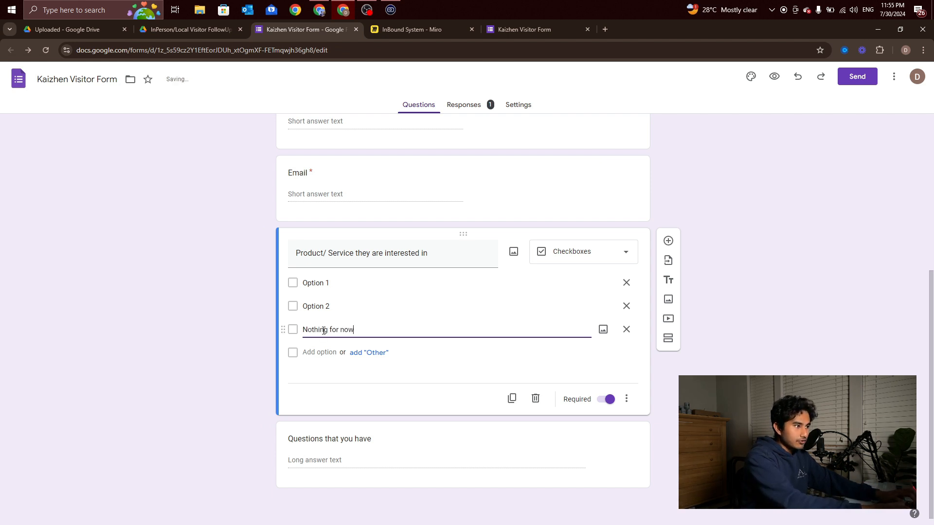
{"action": "left_click", "coordinate": [385, 394]}
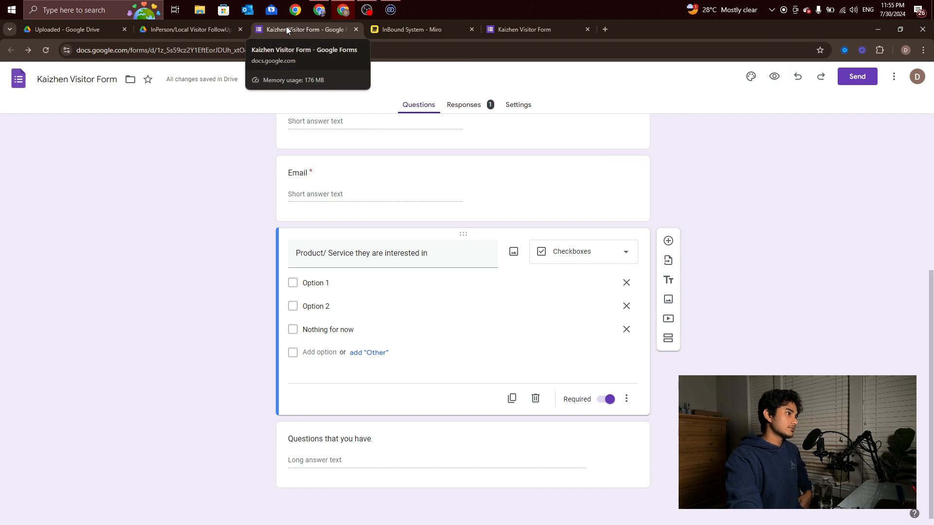
Clone Email for Option 2 and attach the copy to the Router as a third route
{"action": "left_click", "coordinate": [319, 9]}
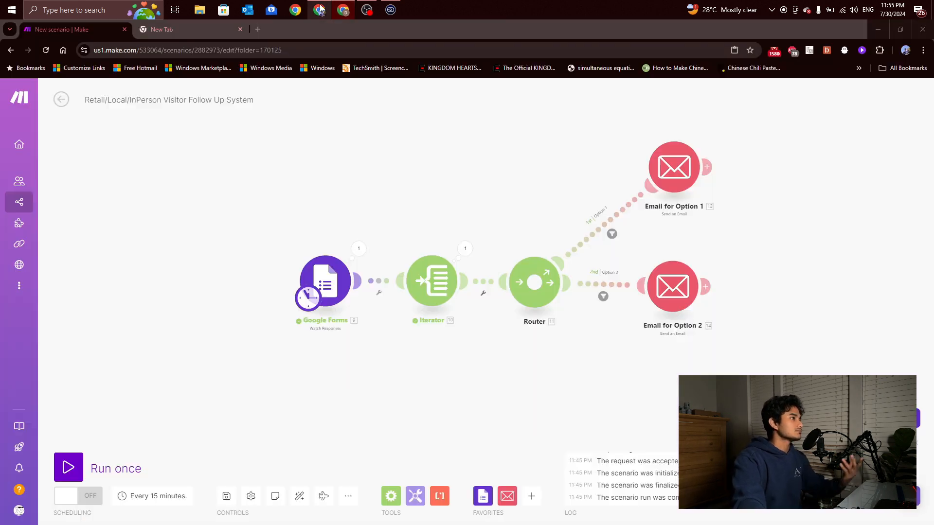
{"action": "scroll", "coordinate": [676, 257], "scroll_direction": "down", "scroll_amount": 1}
{"action": "scroll", "coordinate": [675, 257], "scroll_direction": "up", "scroll_amount": 1}
{"action": "left_click_drag", "start_coordinate": [651, 296], "coordinate": [655, 251]}
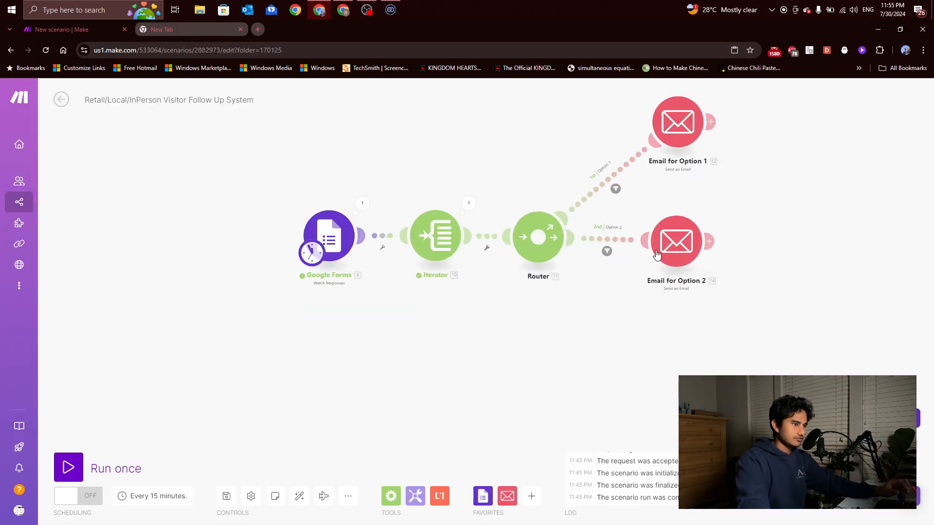
{"action": "right_click", "coordinate": [671, 230]}
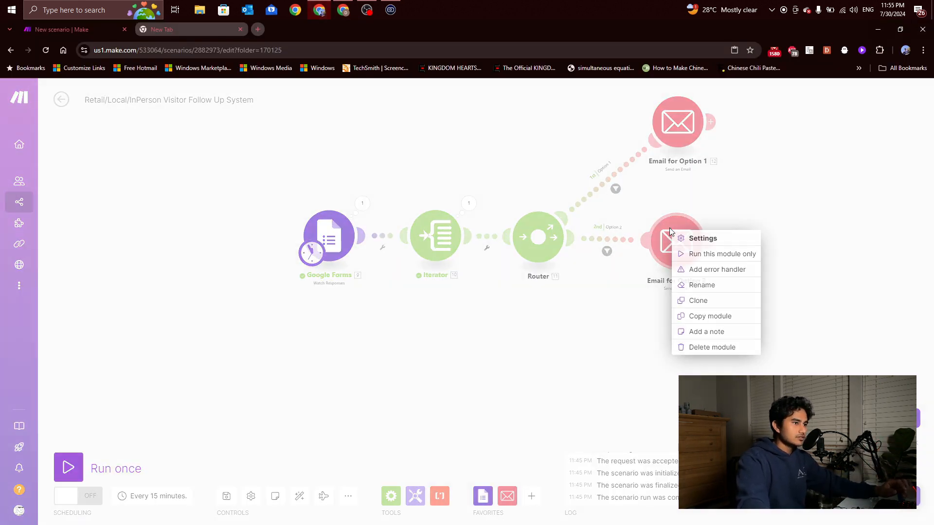
{"action": "left_click", "coordinate": [699, 300]}
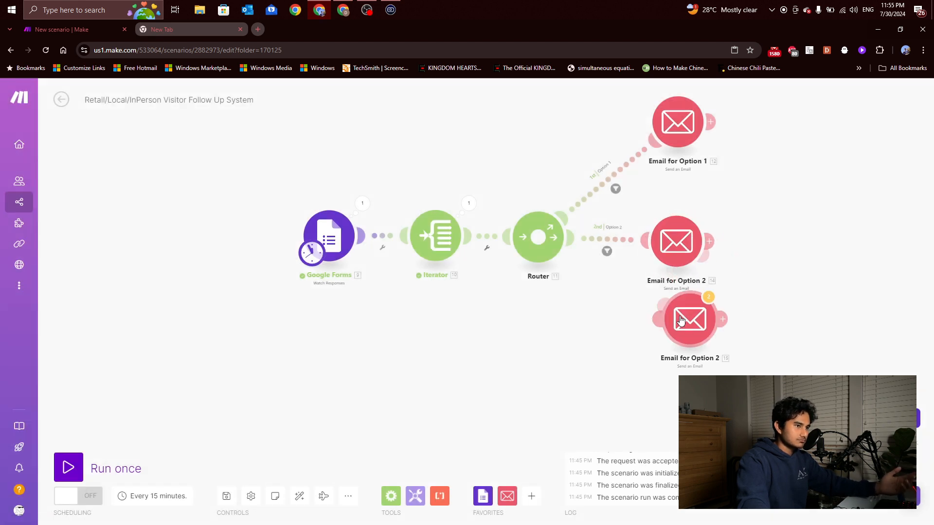
{"action": "mouse_move", "coordinate": [687, 313]}
{"action": "left_mouse_down"}
{"action": "mouse_move", "coordinate": [683, 334]}
{"action": "mouse_move", "coordinate": [628, 328]}
{"action": "mouse_move", "coordinate": [678, 363]}
{"action": "left_mouse_up"}
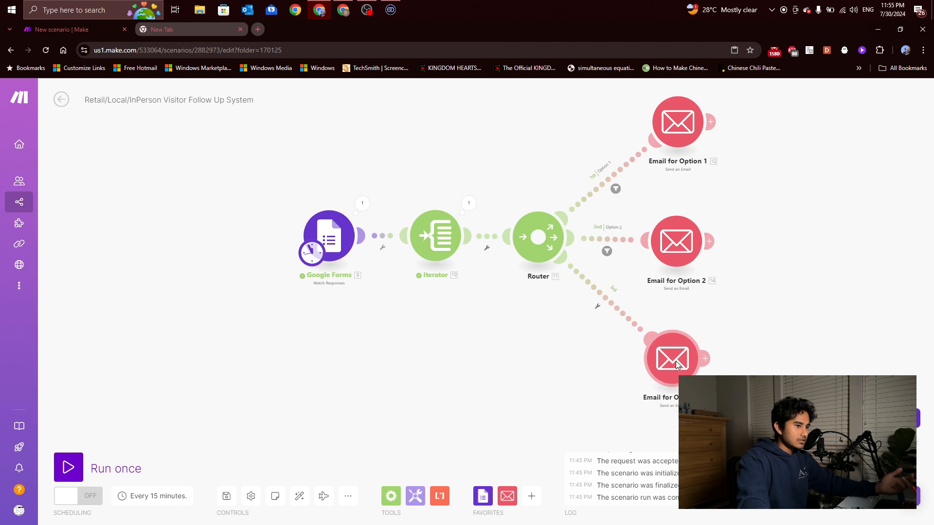
Delete the accidental extra clone and the empty note it created
{"action": "right_click", "coordinate": [676, 361]}
{"action": "left_click", "coordinate": [700, 420]}
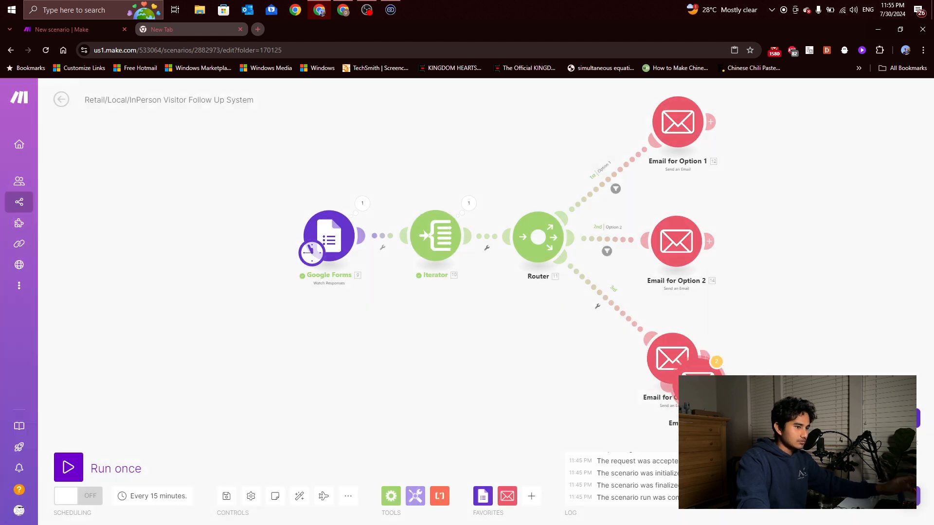
{"action": "left_click", "coordinate": [704, 391]}
{"action": "right_click", "coordinate": [705, 391]}
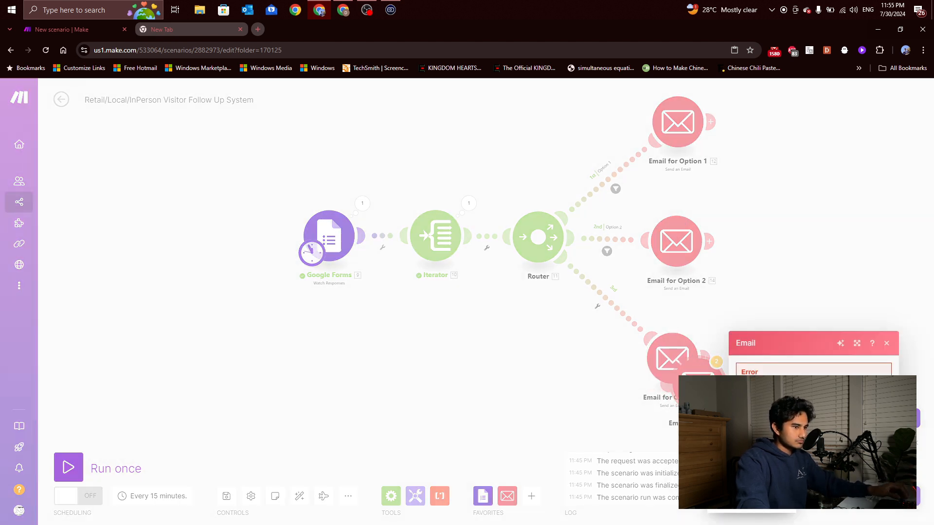
{"action": "left_click", "coordinate": [739, 490]}
{"action": "left_click", "coordinate": [605, 386]}
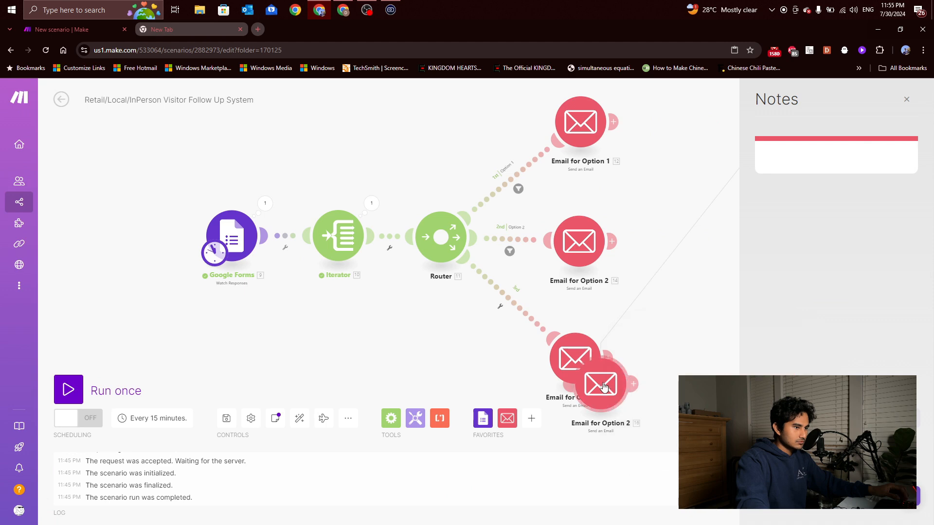
{"action": "right_click", "coordinate": [605, 384]}
{"action": "left_click", "coordinate": [644, 502]}
{"action": "right_click", "coordinate": [780, 165]}
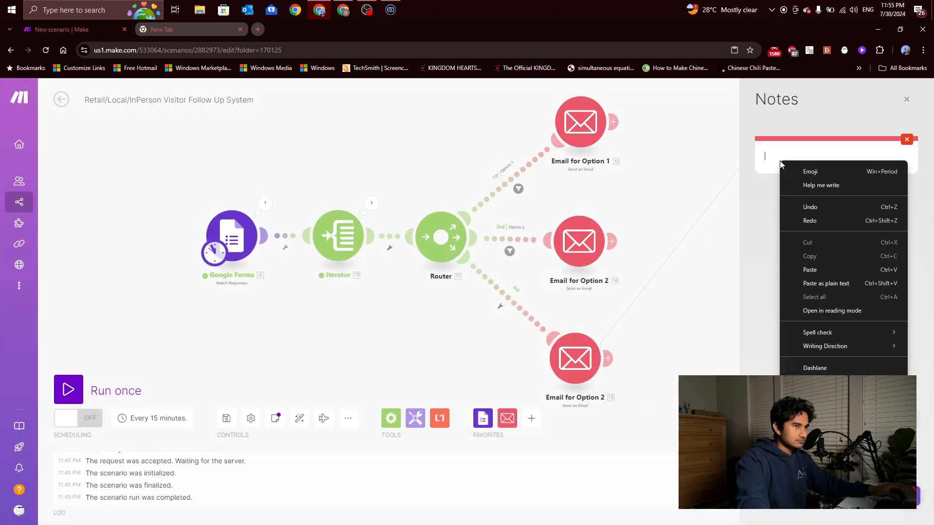
{"action": "left_click", "coordinate": [906, 140]}
{"action": "left_click", "coordinate": [906, 99]}
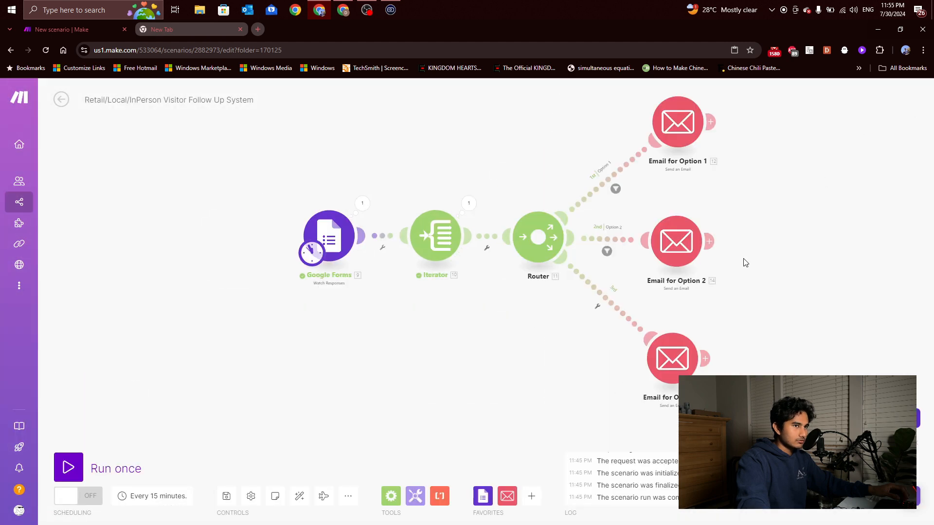
Rename the bottom email module 'Email for NotforNow'
{"action": "right_click", "coordinate": [660, 363]}
{"action": "left_click", "coordinate": [677, 423]}
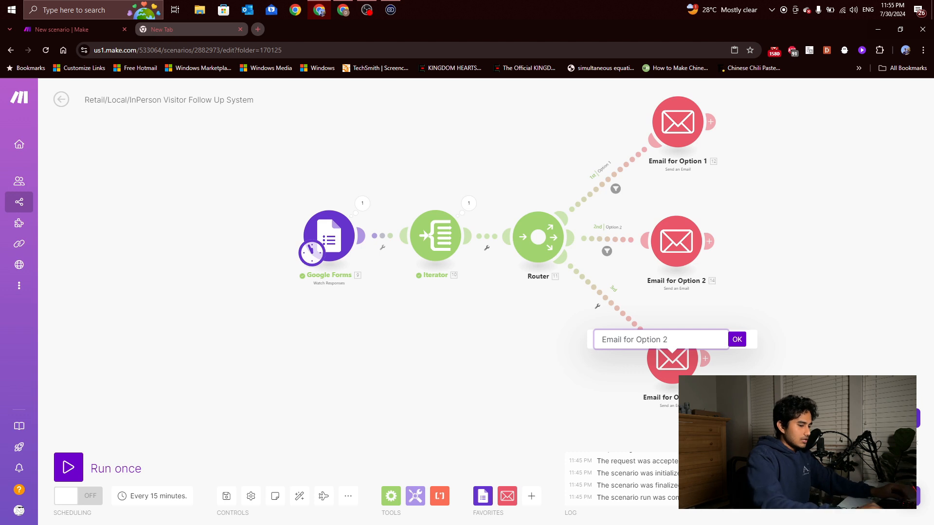
{"action": "type", "text": "Notfor"}
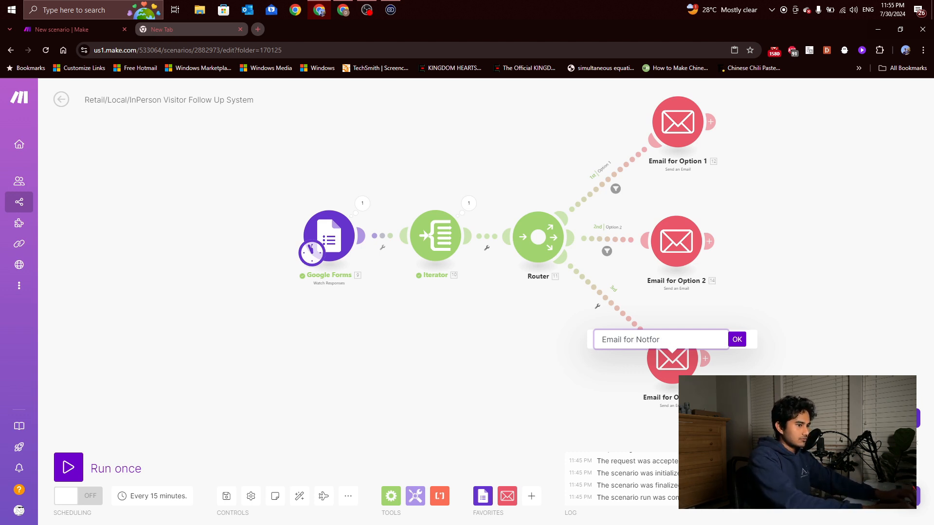
{"action": "type", "text": "Now"}
{"action": "left_click", "coordinate": [736, 340]}
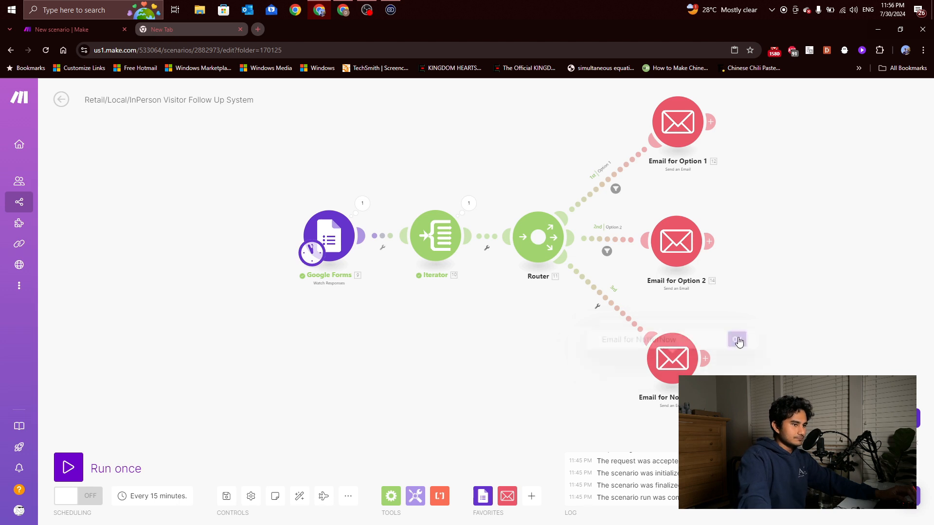
{"action": "left_click", "coordinate": [598, 307]}
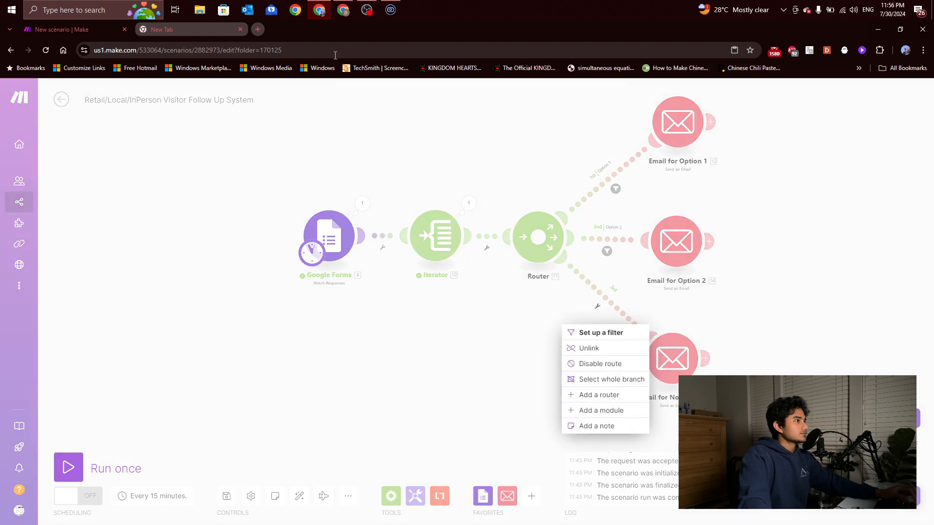
Copy the 'Nothing for now' choice text from the Google Form
{"action": "left_click", "coordinate": [343, 9]}
{"action": "left_click", "coordinate": [353, 329]}
{"action": "key", "text": "ctrl+c"}
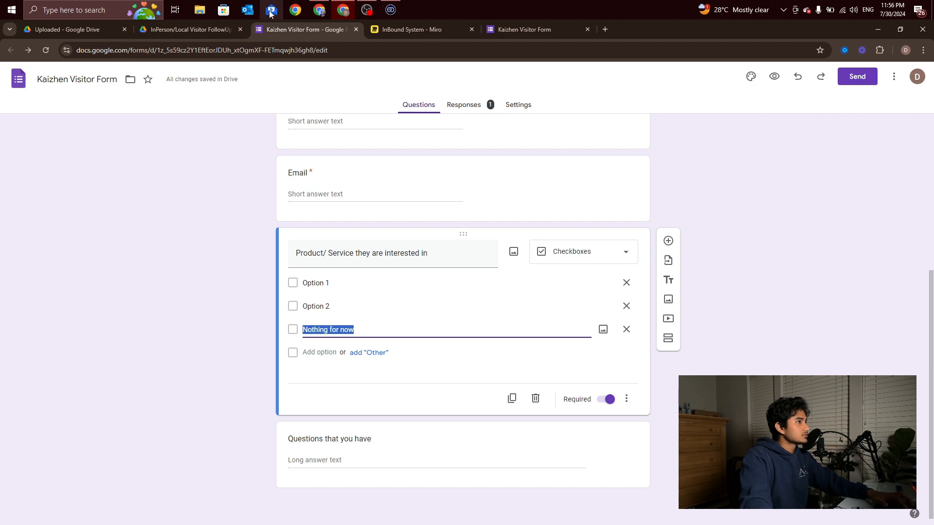
{"action": "left_click", "coordinate": [320, 10]}
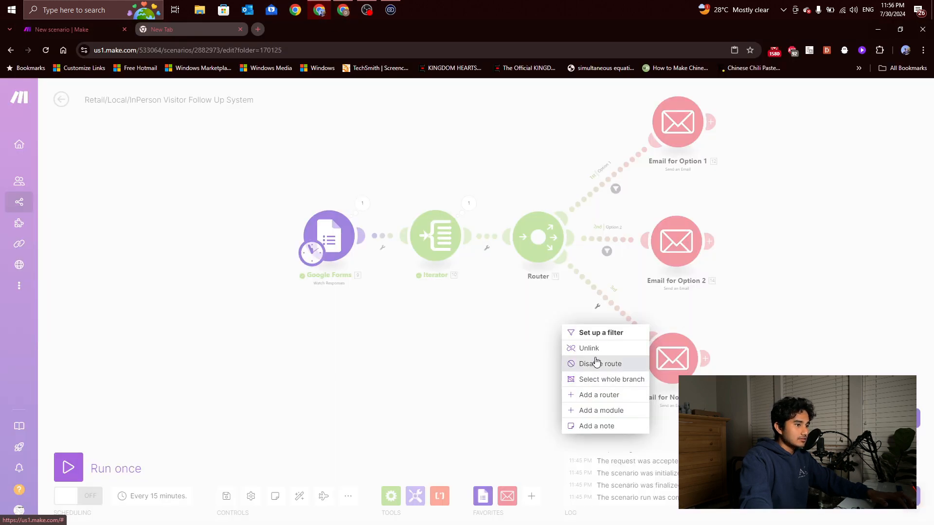
Add a 'Nothing for now' filter to the third route: iterator value Equal to 'Nothing for now'
{"action": "left_click", "coordinate": [600, 334]}
{"action": "left_click", "coordinate": [709, 229]}
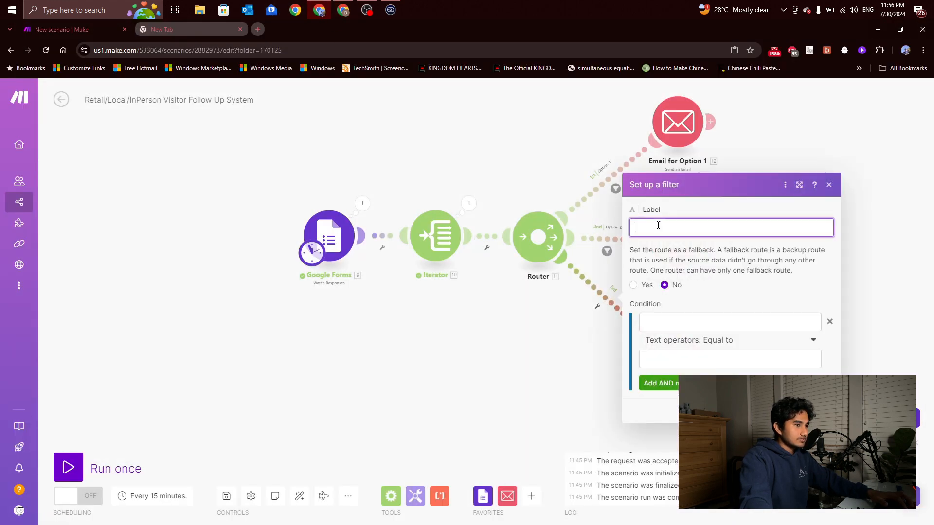
{"action": "key", "text": "ctrl+v"}
{"action": "left_click", "coordinate": [683, 323]}
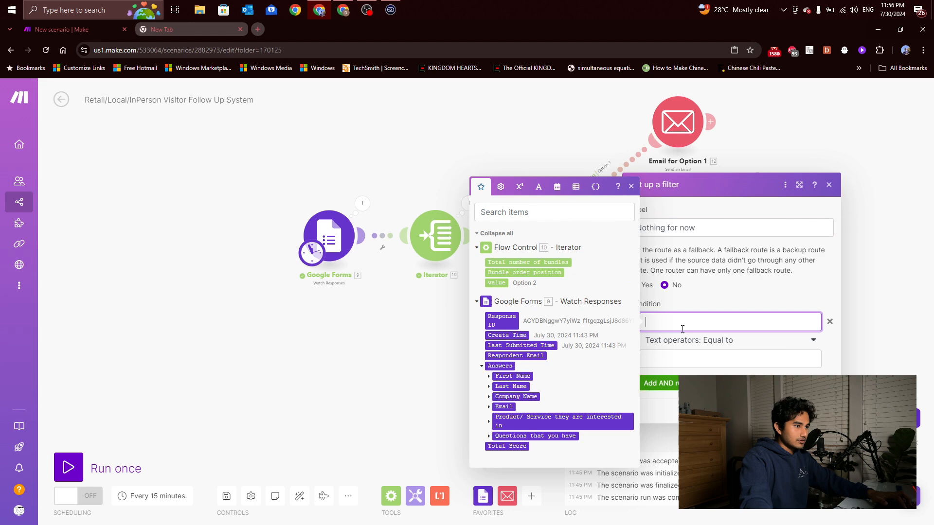
{"action": "left_click", "coordinate": [507, 283]}
{"action": "left_click", "coordinate": [696, 359]}
{"action": "key", "text": "ctrl+v"}
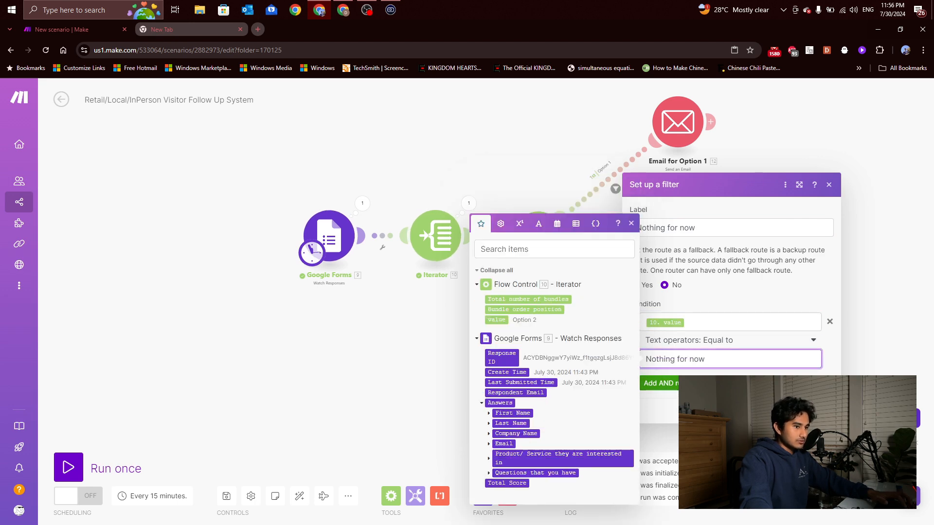
{"action": "left_click", "coordinate": [823, 412]}
{"action": "left_click", "coordinate": [683, 369]}
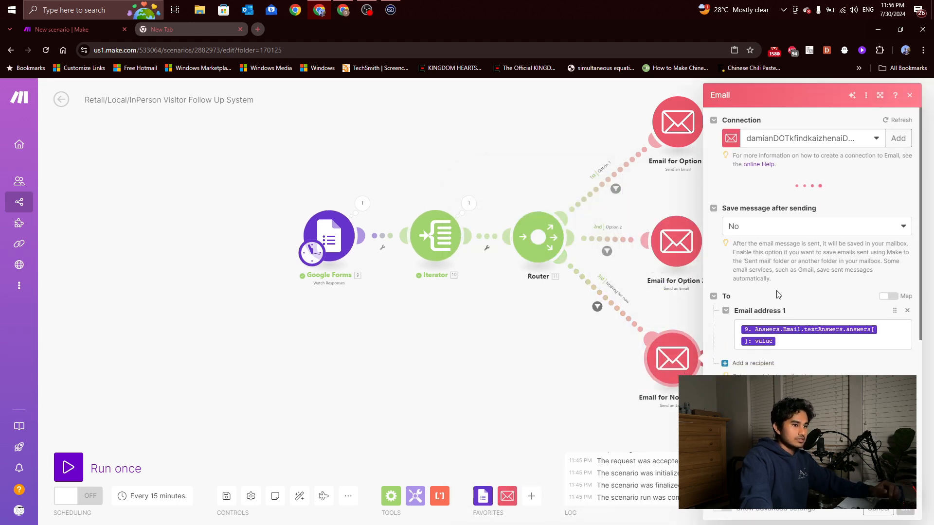
Set the third email's subject to 'Thank you for visiting us!' with a first-name not-interested body, and save
{"action": "left_click", "coordinate": [817, 387]}
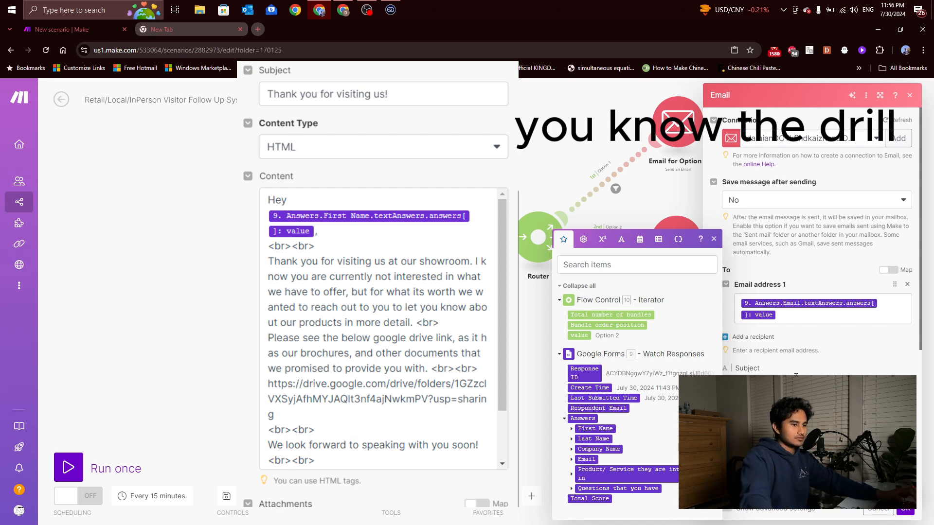
{"action": "scroll", "coordinate": [818, 243], "scroll_direction": "down", "scroll_amount": 2}
{"action": "scroll", "coordinate": [817, 403], "scroll_direction": "up", "scroll_amount": 1}
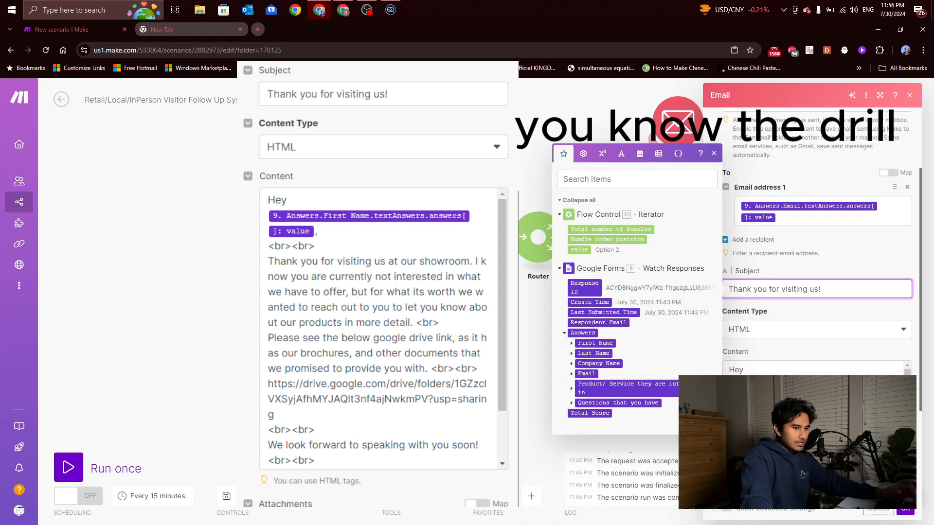
{"action": "left_click", "coordinate": [817, 409]}
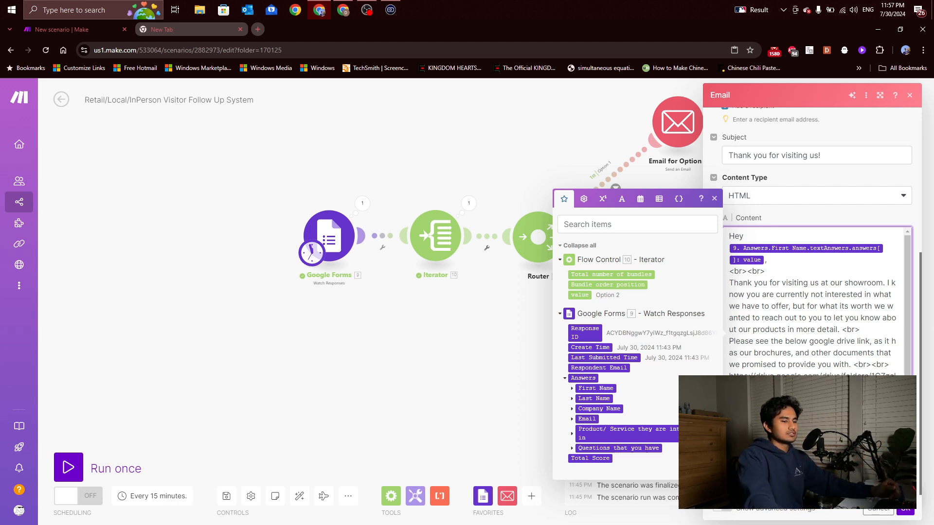
{"action": "left_click", "coordinate": [905, 517]}
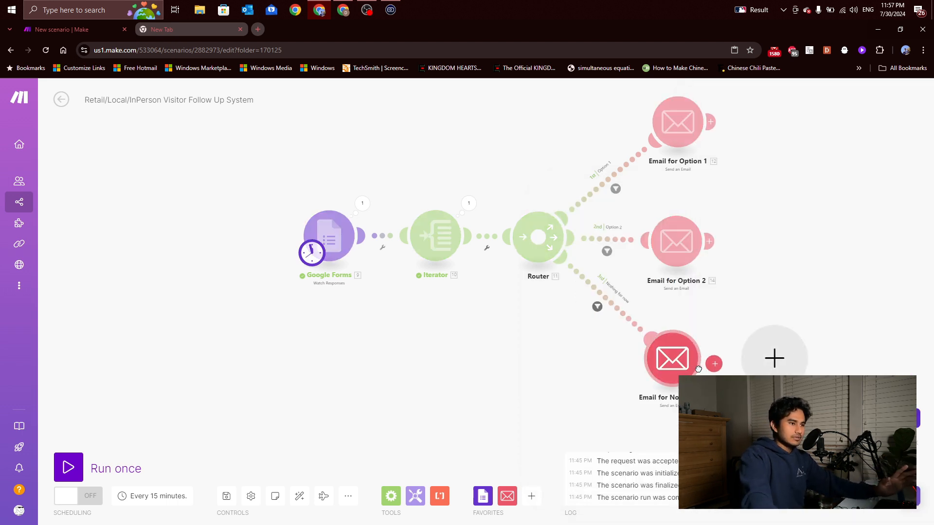
Nudge the three email modules into a neat vertical alignment
{"action": "left_click_drag", "start_coordinate": [672, 362], "coordinate": [678, 368]}
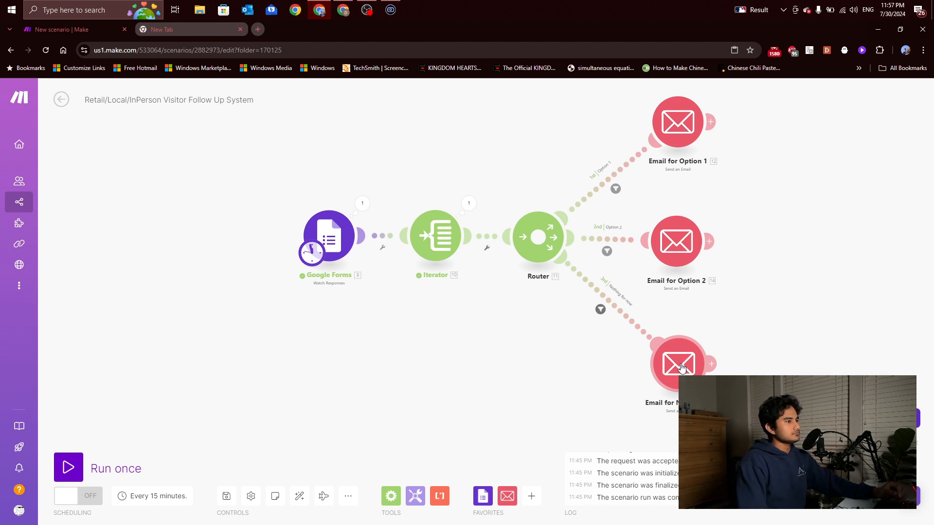
{"action": "left_click_drag", "start_coordinate": [676, 245], "coordinate": [681, 245]}
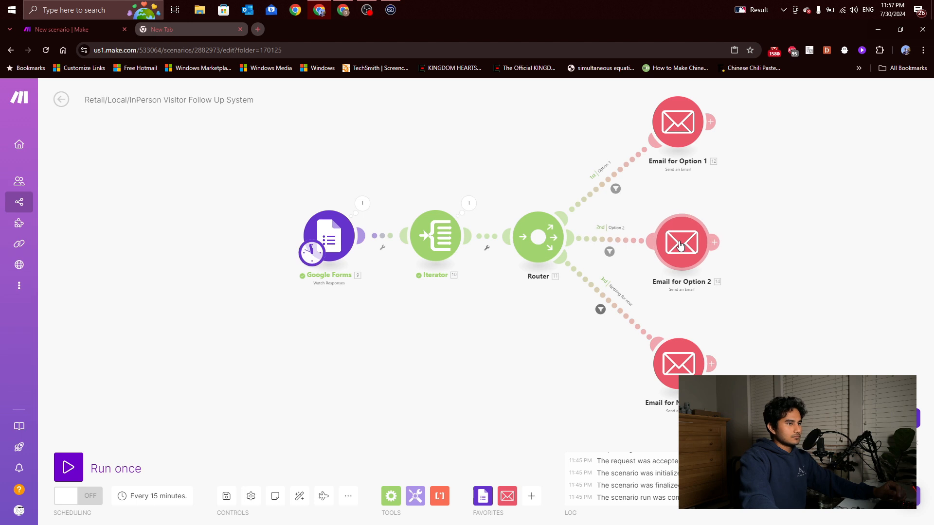
{"action": "scroll", "coordinate": [732, 295], "scroll_direction": "down", "scroll_amount": 4}
{"action": "scroll", "coordinate": [735, 290], "scroll_direction": "up", "scroll_amount": 3}
{"action": "left_click_drag", "start_coordinate": [742, 270], "coordinate": [653, 266]}
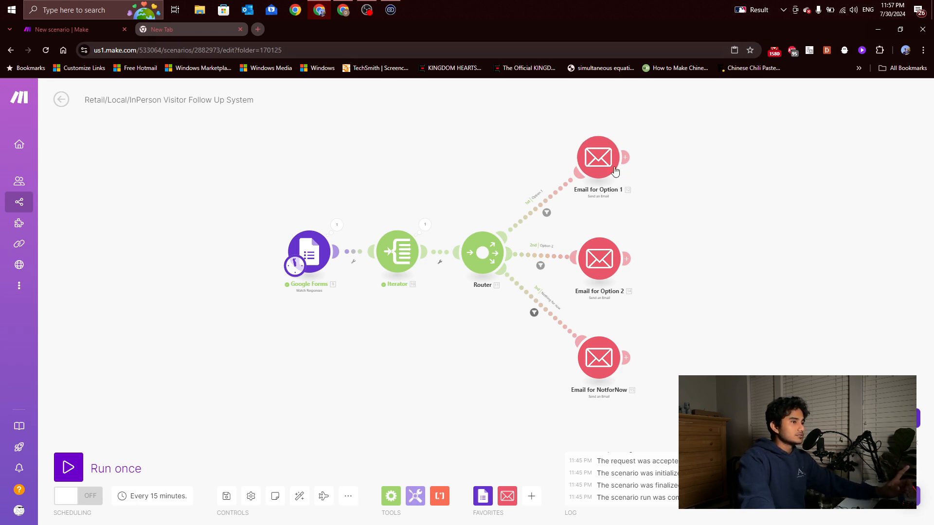
{"action": "left_click_drag", "start_coordinate": [601, 165], "coordinate": [602, 166]}
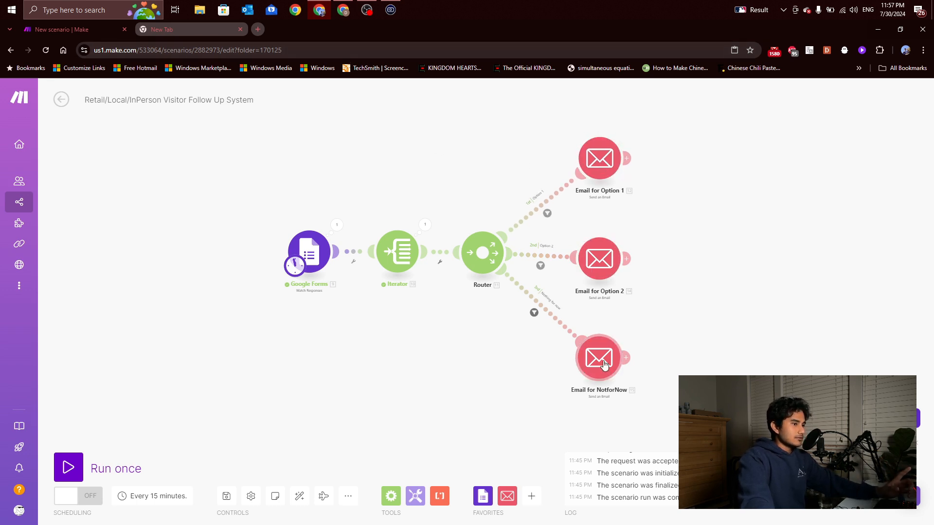
{"action": "left_click_drag", "start_coordinate": [605, 364], "coordinate": [606, 368]}
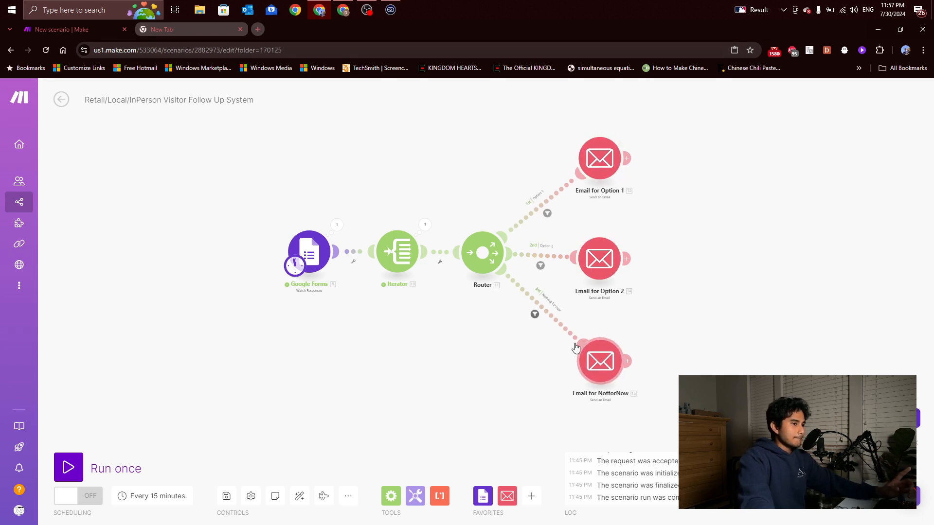
Open Gmail in the second browser tab, then return to Make and adjust Email for Option 2
{"action": "left_click", "coordinate": [196, 32]}
{"action": "left_click", "coordinate": [817, 94]}
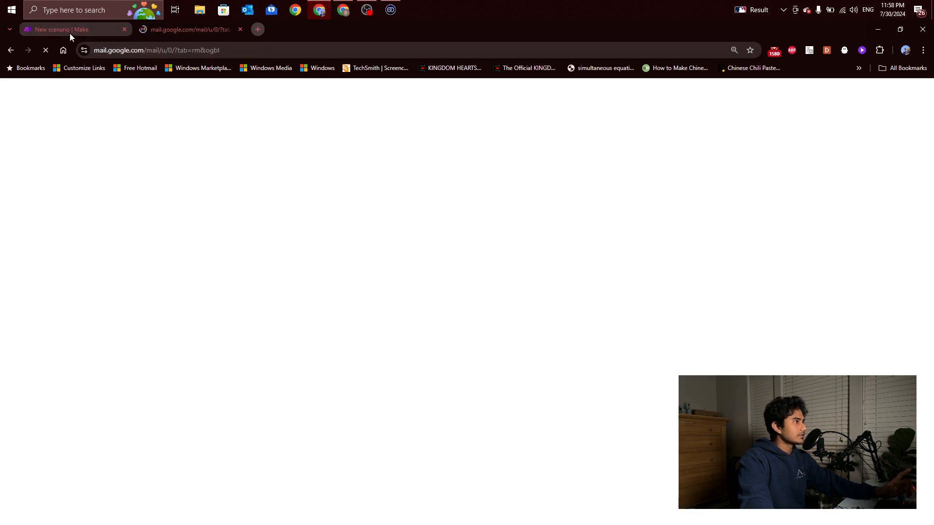
{"action": "left_click", "coordinate": [71, 30]}
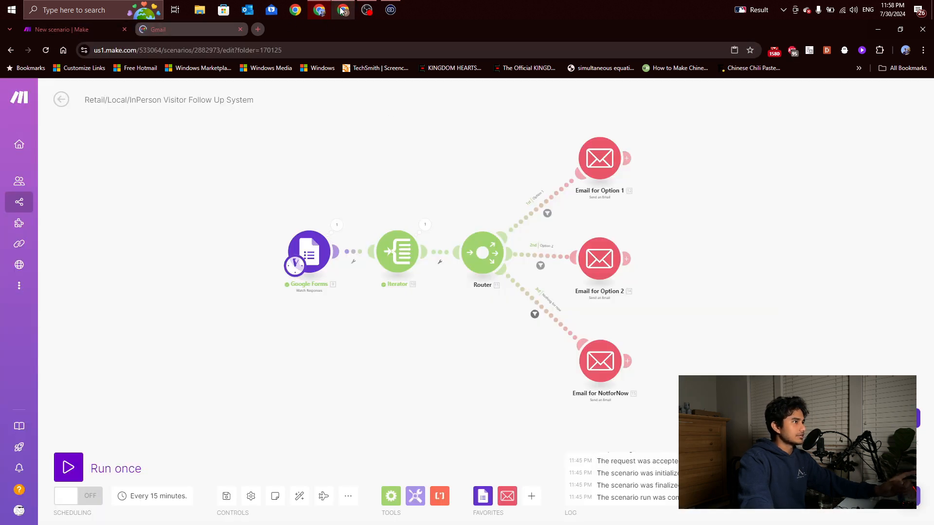
{"action": "left_click_drag", "start_coordinate": [607, 279], "coordinate": [605, 280]}
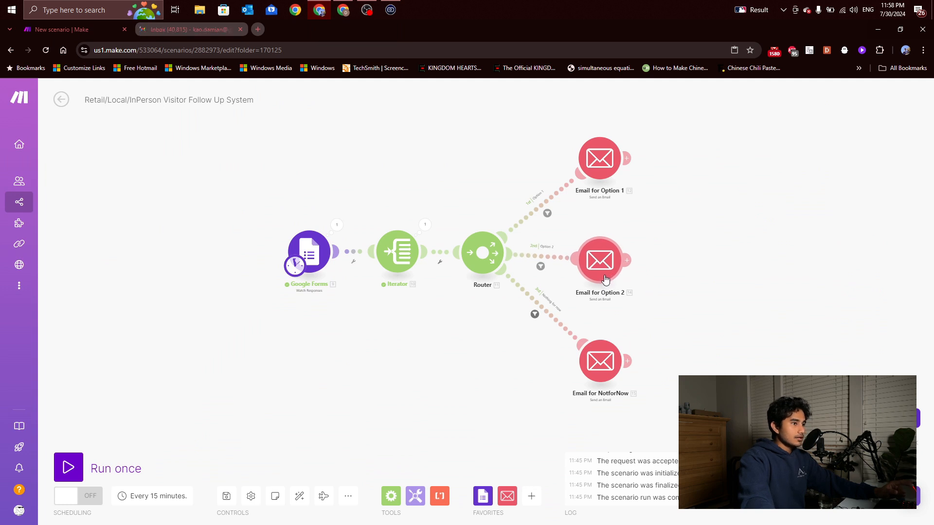
Open and close the Option 1, Option 2 and NotforNow email settings, then switch to the form editor window
{"action": "left_click", "coordinate": [594, 162]}
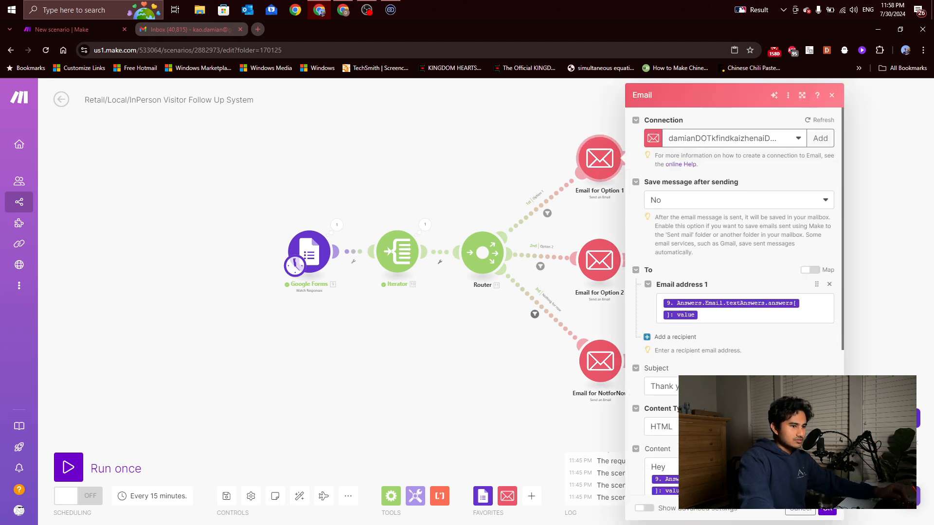
{"action": "left_click", "coordinate": [856, 350]}
{"action": "left_click", "coordinate": [611, 264]}
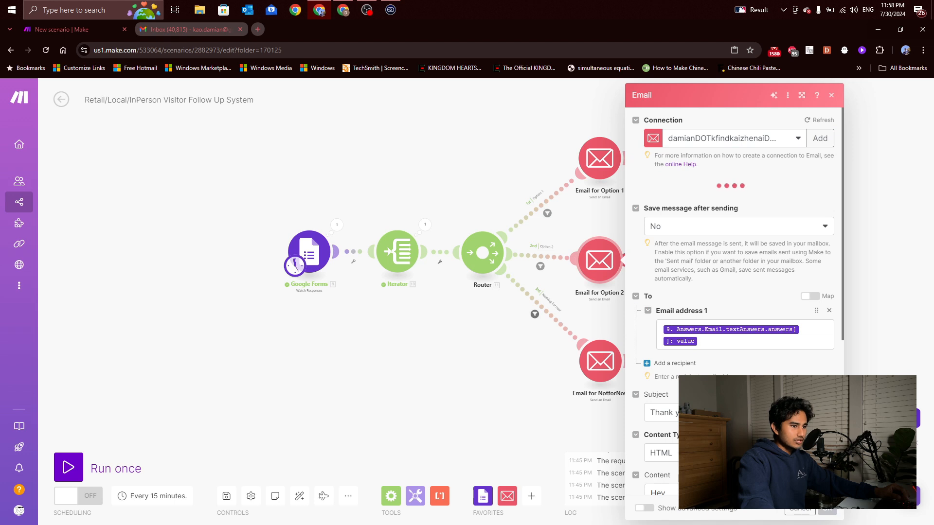
{"action": "left_click", "coordinate": [848, 367]}
{"action": "left_click", "coordinate": [602, 361]}
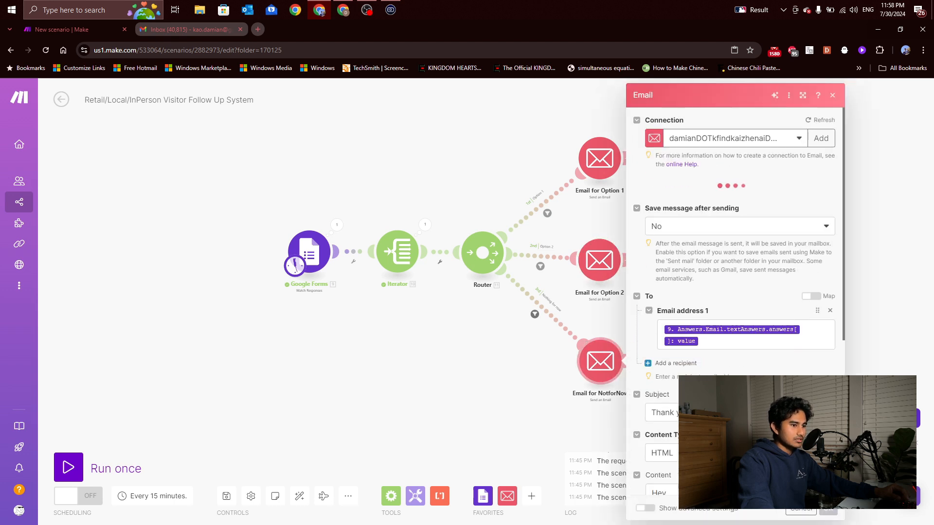
{"action": "left_click", "coordinate": [522, 392]}
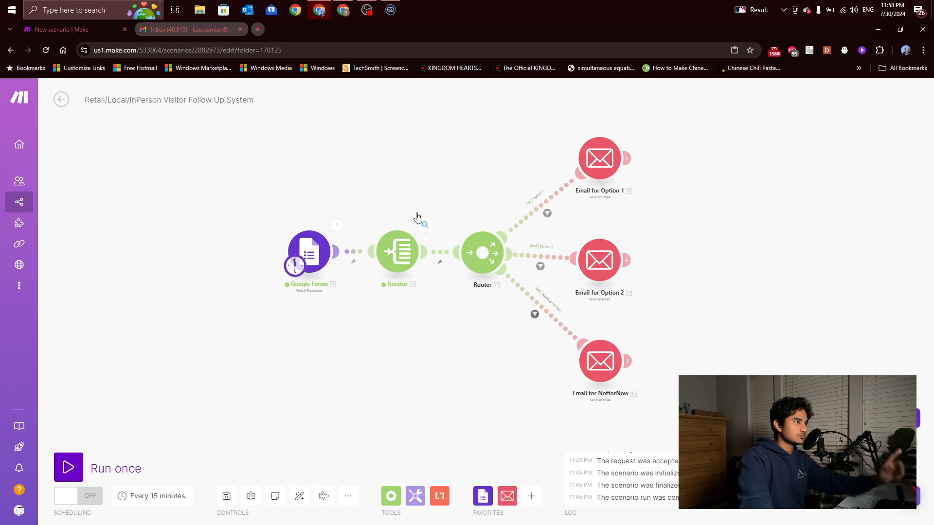
{"action": "left_click", "coordinate": [343, 12]}
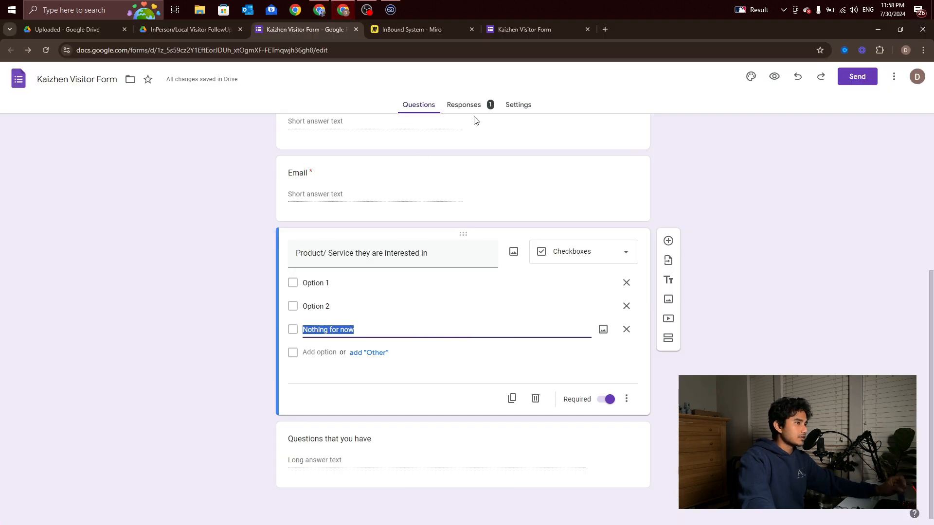
Start another response on the live form and enter the visitor's first name, last name and e-mail
{"action": "left_click", "coordinate": [533, 30]}
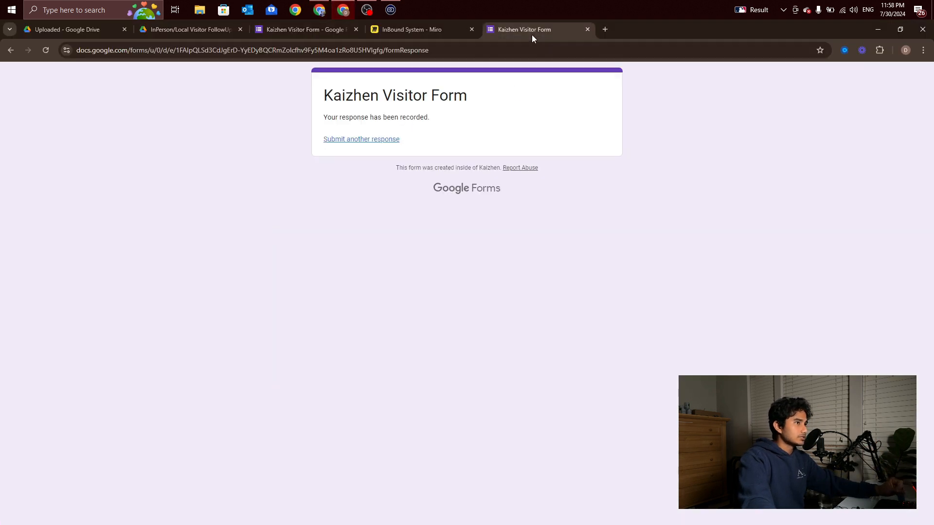
{"action": "left_click", "coordinate": [343, 140]}
{"action": "left_click", "coordinate": [374, 215]}
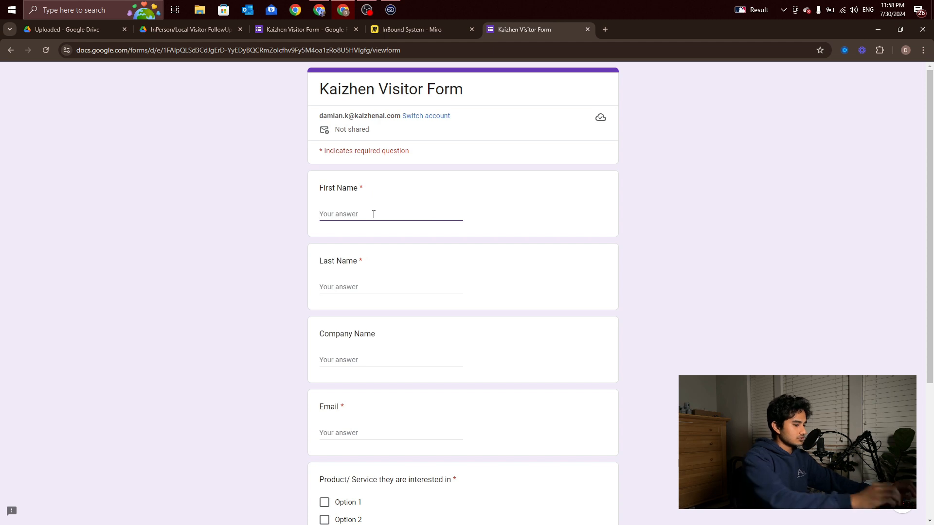
{"action": "key", "text": "Tab"}
{"action": "key", "text": "Tab"}
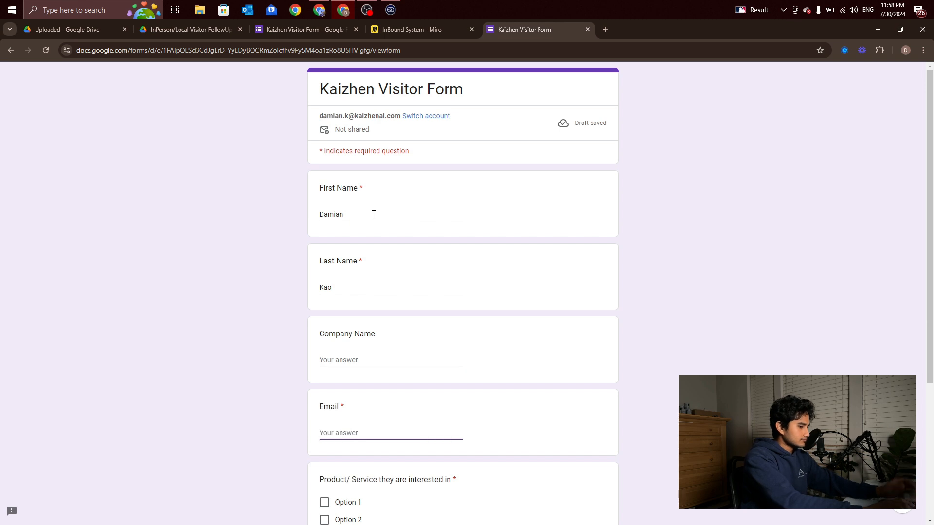
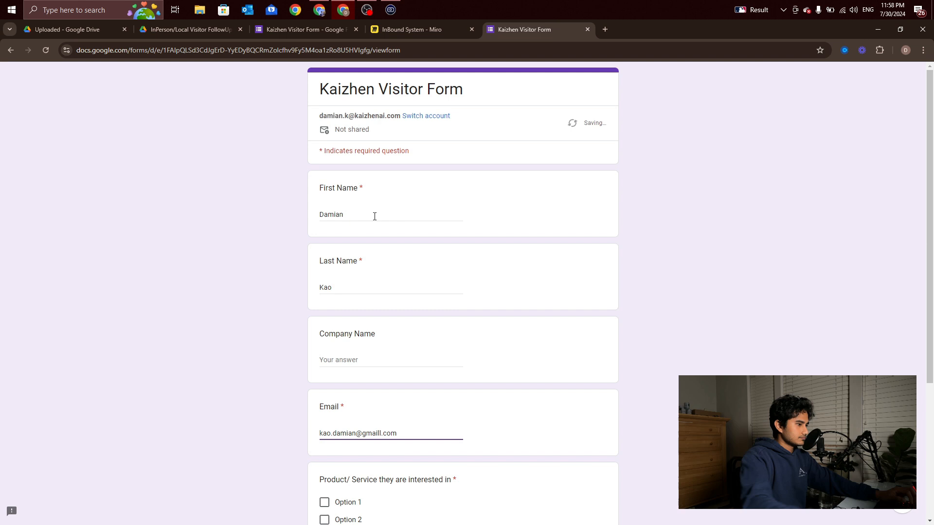
Tick all interest choices, including Option 1 and Nothing for now, and submit the response
{"action": "scroll", "coordinate": [377, 219], "scroll_direction": "down", "scroll_amount": 4}
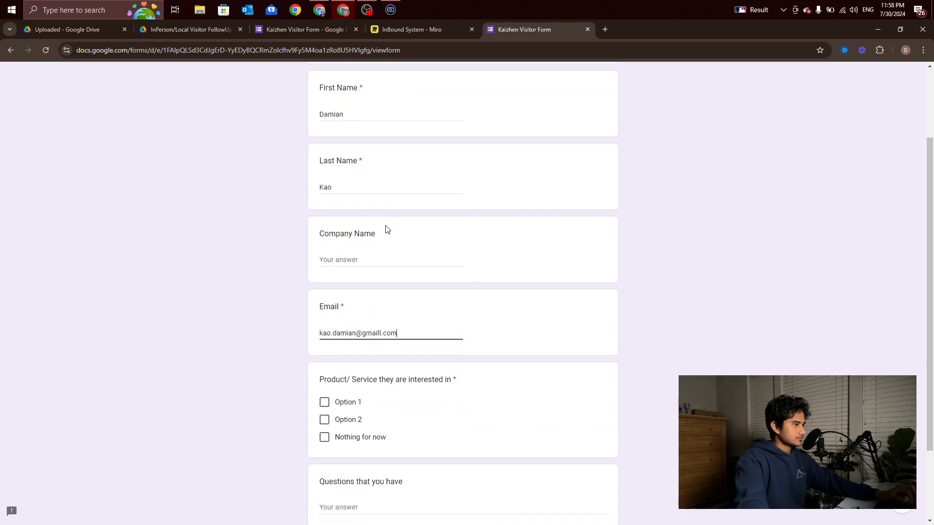
{"action": "left_click", "coordinate": [341, 306]}
{"action": "left_click", "coordinate": [331, 343]}
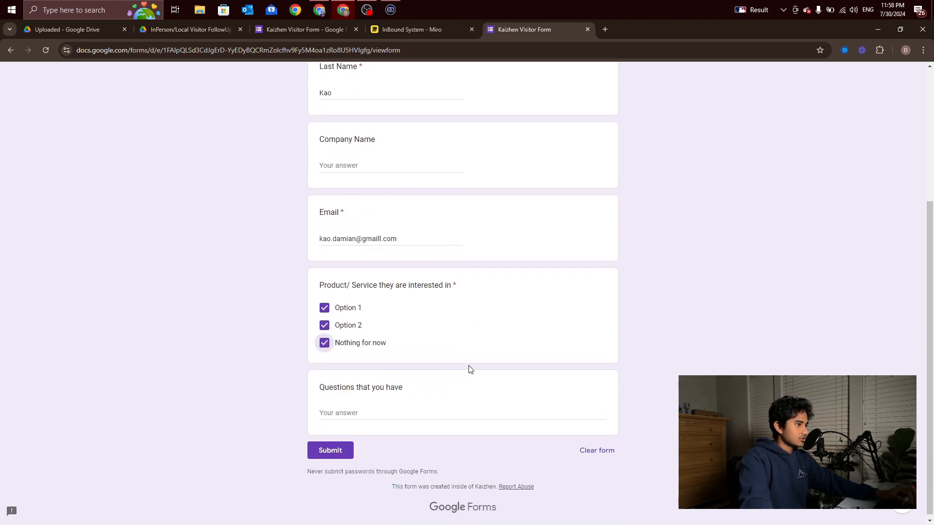
{"action": "left_click", "coordinate": [333, 452]}
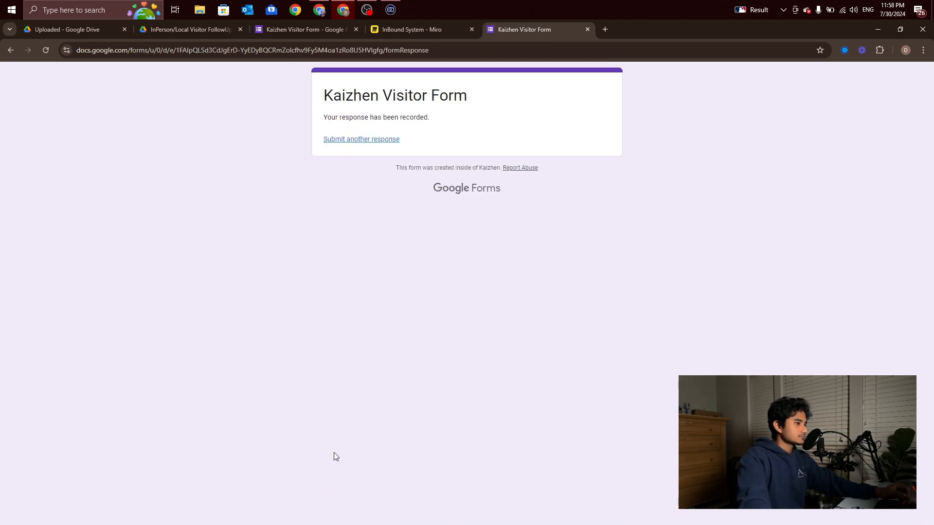
{"action": "left_click", "coordinate": [320, 12]}
Run the scenario once and inspect the first filter's bundles and the Iterator's output
{"action": "left_click", "coordinate": [73, 467]}
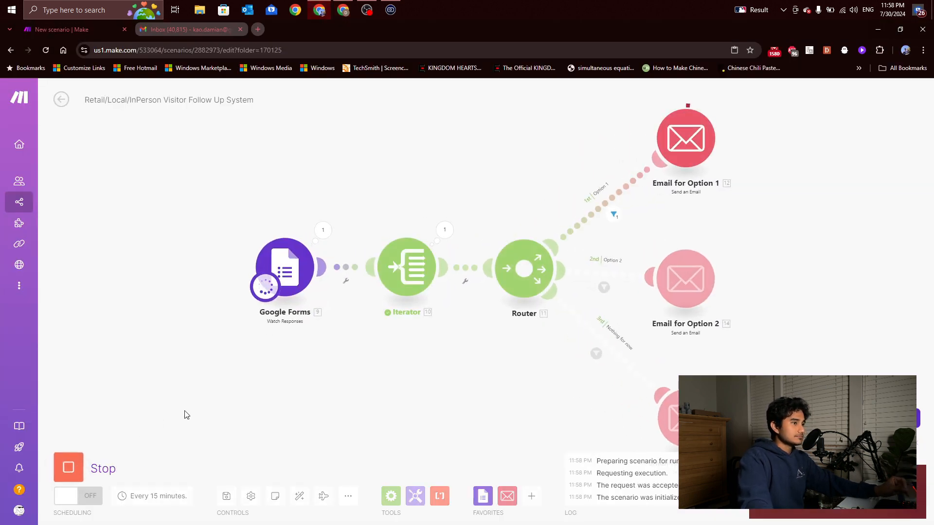
{"action": "scroll", "coordinate": [242, 399], "scroll_direction": "down", "scroll_amount": 1}
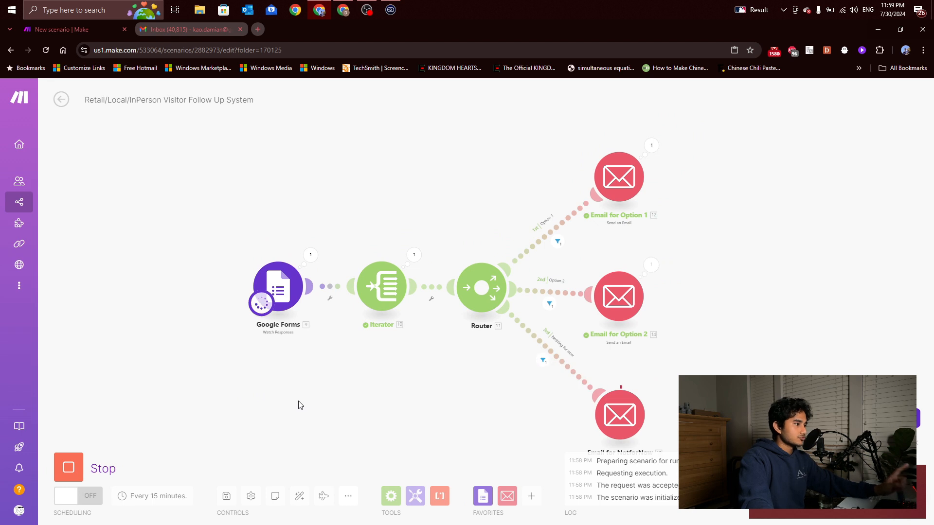
{"action": "scroll", "coordinate": [415, 387], "scroll_direction": "up", "scroll_amount": 1}
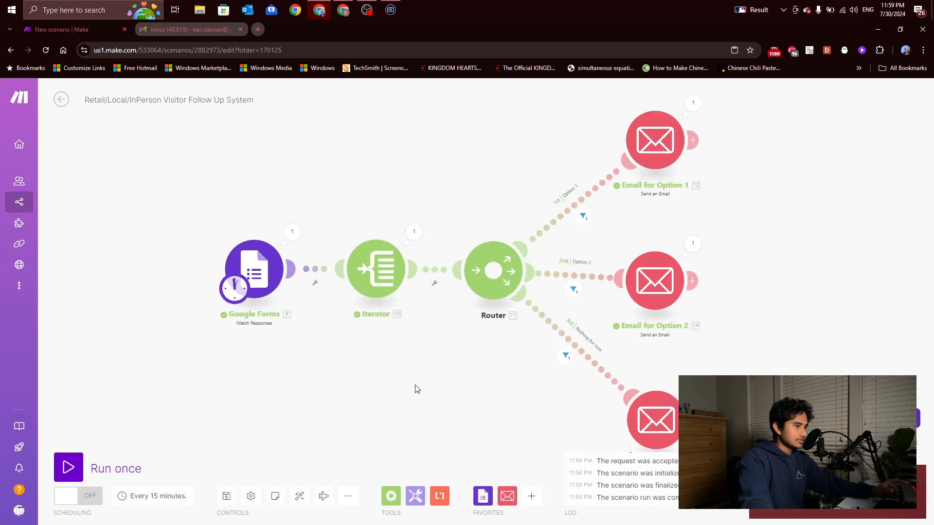
{"action": "scroll", "coordinate": [444, 386], "scroll_direction": "down", "scroll_amount": 1}
{"action": "left_click", "coordinate": [562, 242]}
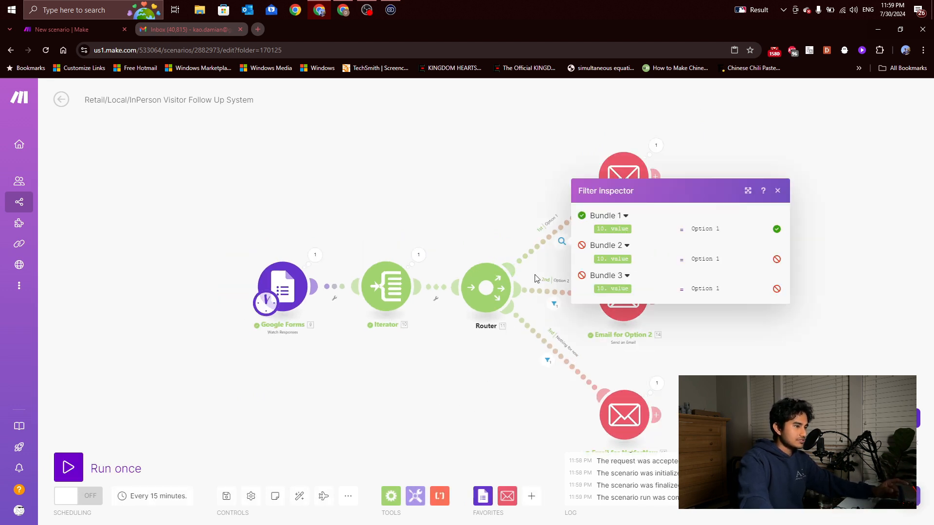
{"action": "scroll", "coordinate": [381, 253], "scroll_direction": "up", "scroll_amount": 1}
{"action": "scroll", "coordinate": [356, 241], "scroll_direction": "up", "scroll_amount": 1}
{"action": "left_click_drag", "start_coordinate": [358, 236], "coordinate": [181, 179]}
{"action": "scroll", "coordinate": [181, 180], "scroll_direction": "down", "scroll_amount": 2}
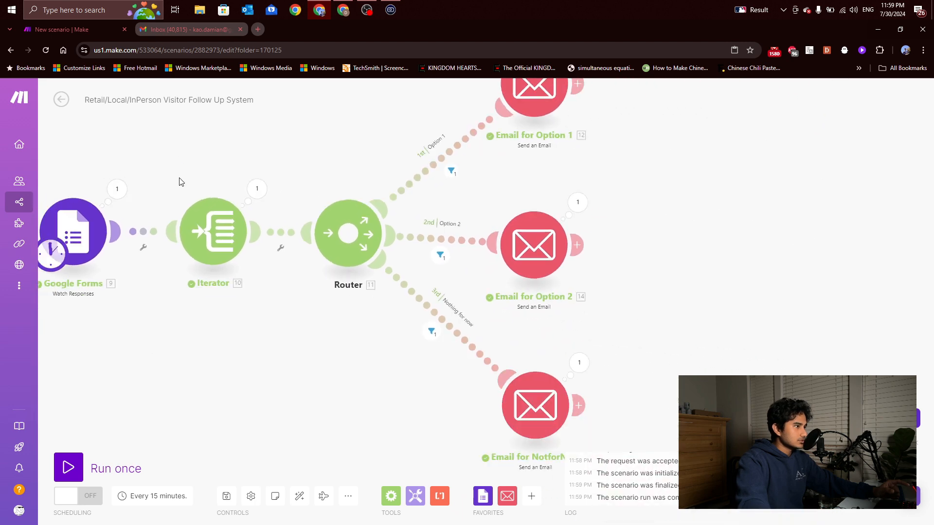
{"action": "left_click", "coordinate": [215, 240]}
{"action": "left_click", "coordinate": [311, 139]}
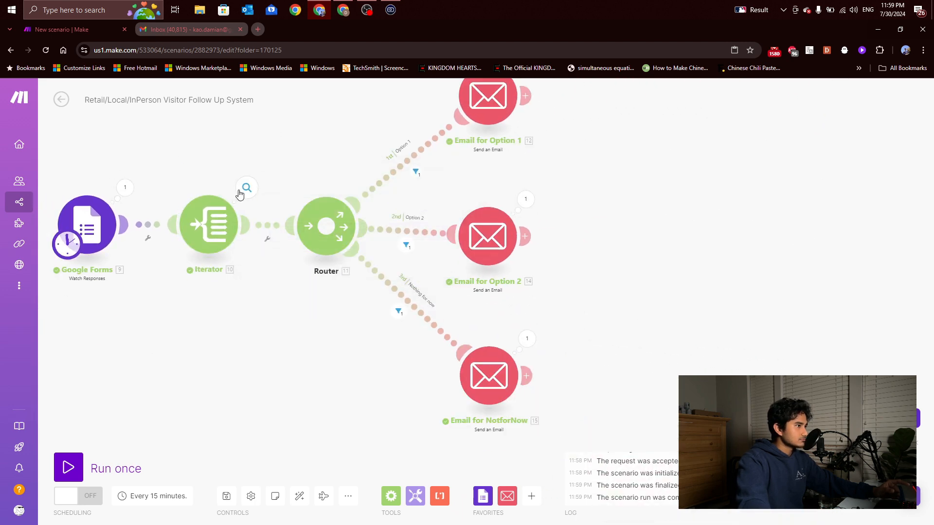
{"action": "left_click", "coordinate": [247, 187]}
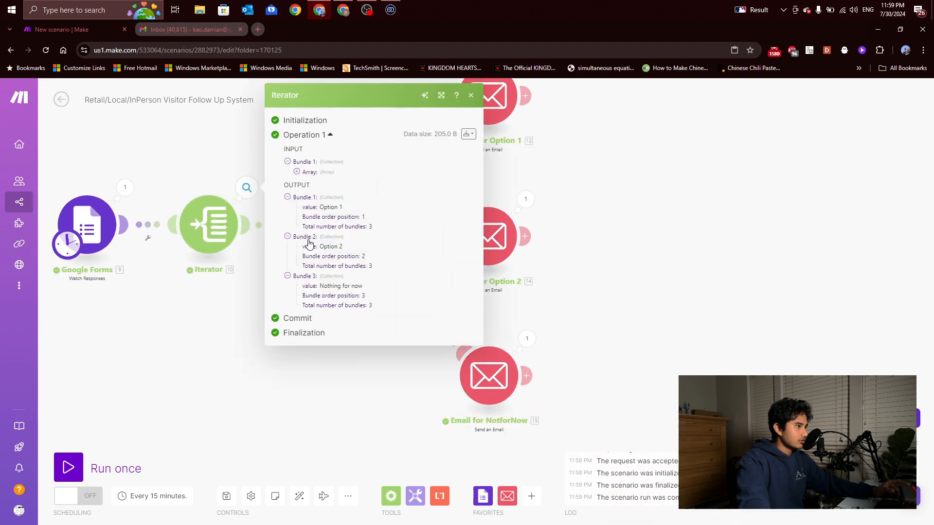
{"action": "left_click", "coordinate": [220, 333]}
{"action": "scroll", "coordinate": [266, 312], "scroll_direction": "down", "scroll_amount": 2}
{"action": "scroll", "coordinate": [245, 180], "scroll_direction": "up", "scroll_amount": 2}
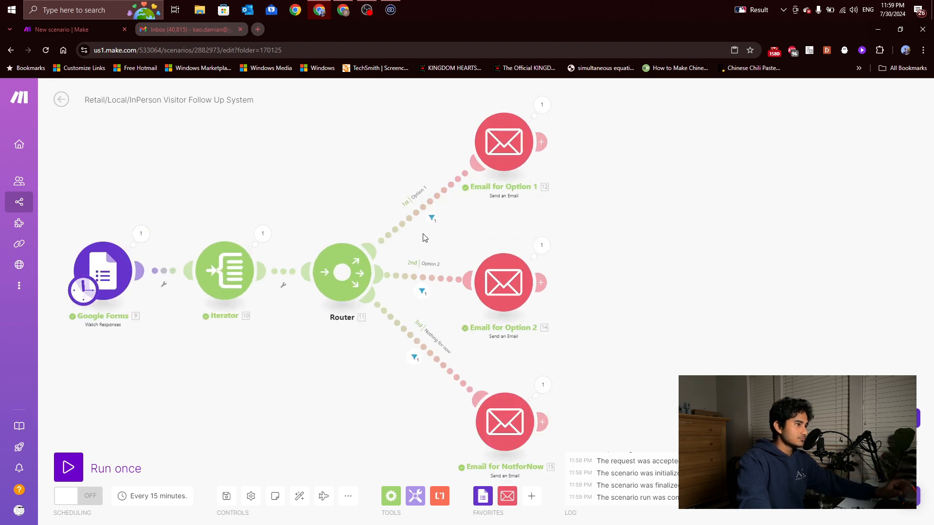
Check which bundles passed the Option 1, Option 2 and third route filters
{"action": "left_click", "coordinate": [431, 219]}
{"action": "left_click", "coordinate": [345, 167]}
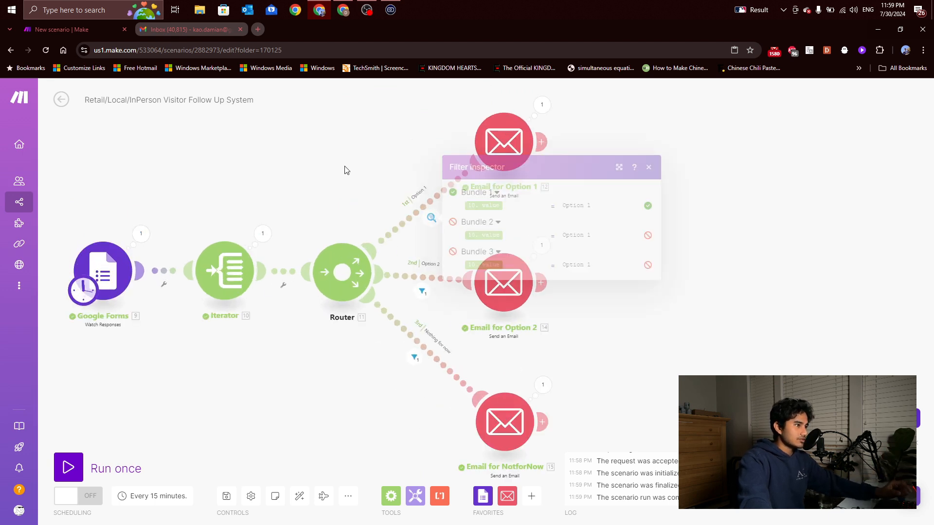
{"action": "left_click", "coordinate": [434, 221]}
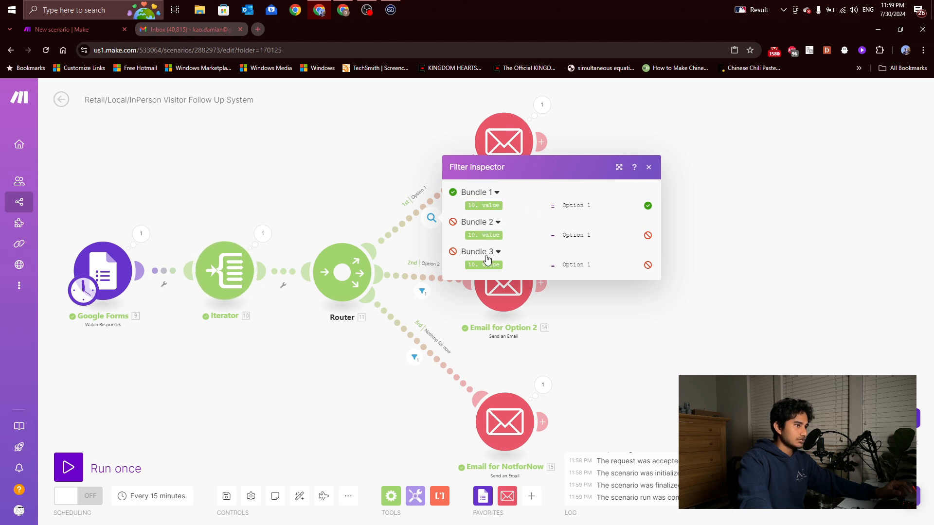
{"action": "left_click", "coordinate": [382, 341]}
{"action": "left_click", "coordinate": [423, 292]}
{"action": "left_click", "coordinate": [402, 371]}
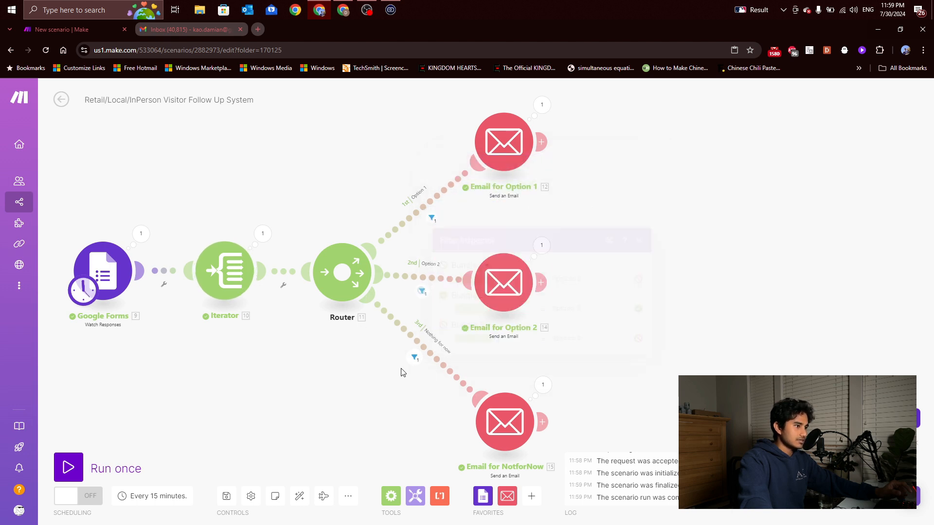
{"action": "left_click", "coordinate": [414, 357]}
{"action": "left_click", "coordinate": [395, 393]}
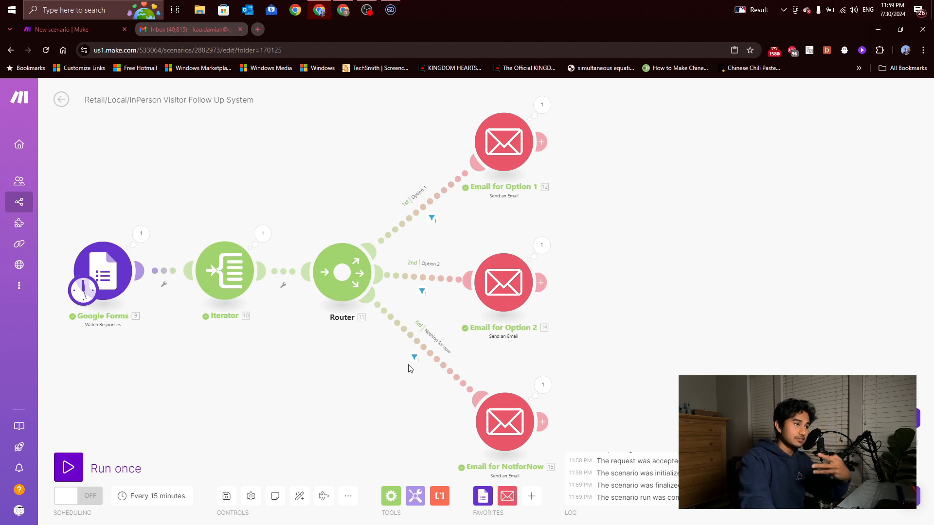
Review the run output of all three email modules, then go to the Gmail tab
{"action": "left_click", "coordinate": [542, 105]}
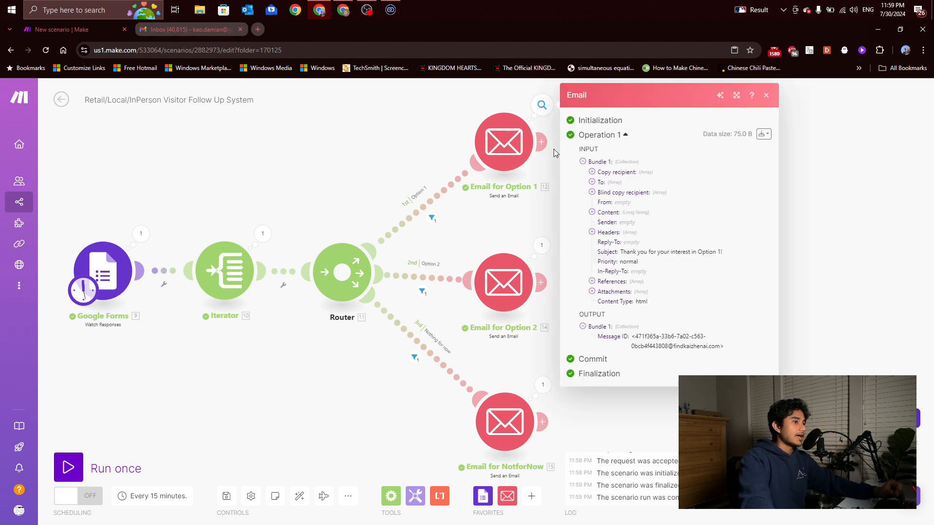
{"action": "left_click", "coordinate": [539, 248]}
{"action": "left_click", "coordinate": [543, 387]}
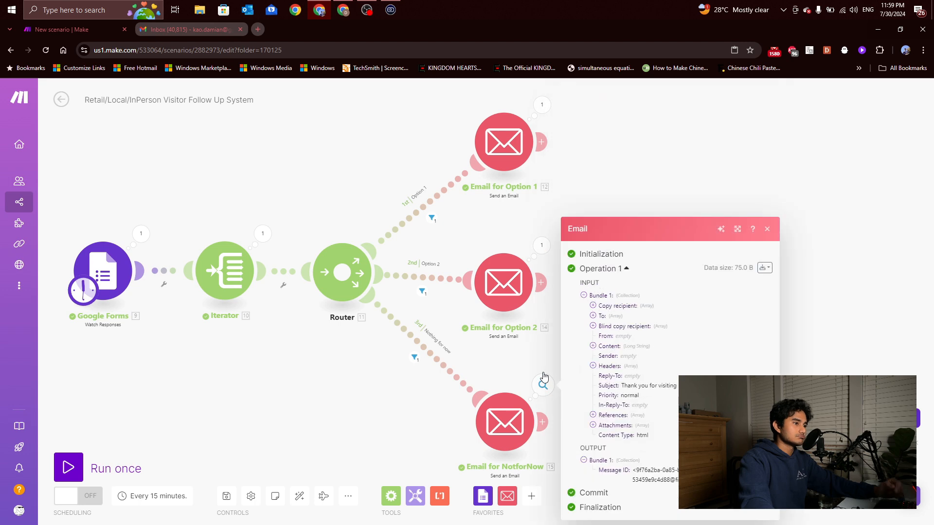
{"action": "left_click", "coordinate": [536, 360]}
{"action": "left_click", "coordinate": [199, 29]}
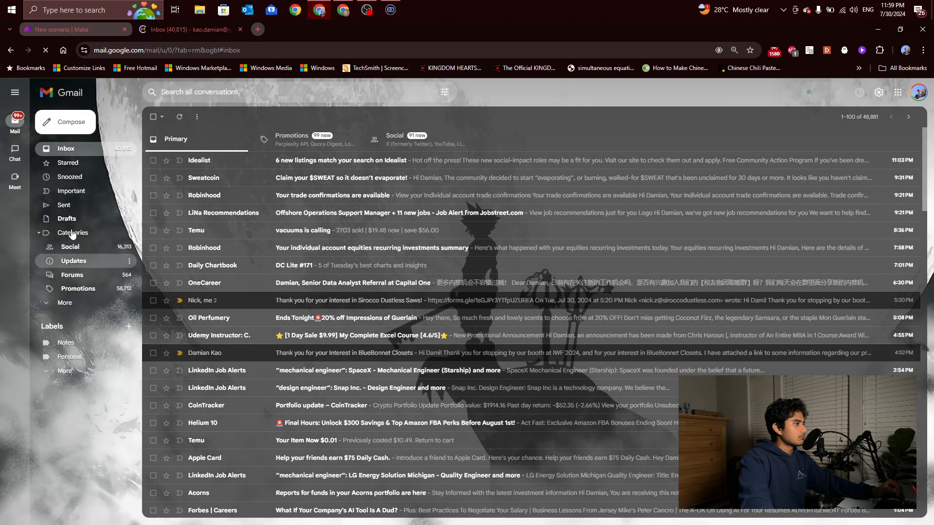
Expand Gmail's sidebar with More to show all mail folders
{"action": "left_click", "coordinate": [64, 302]}
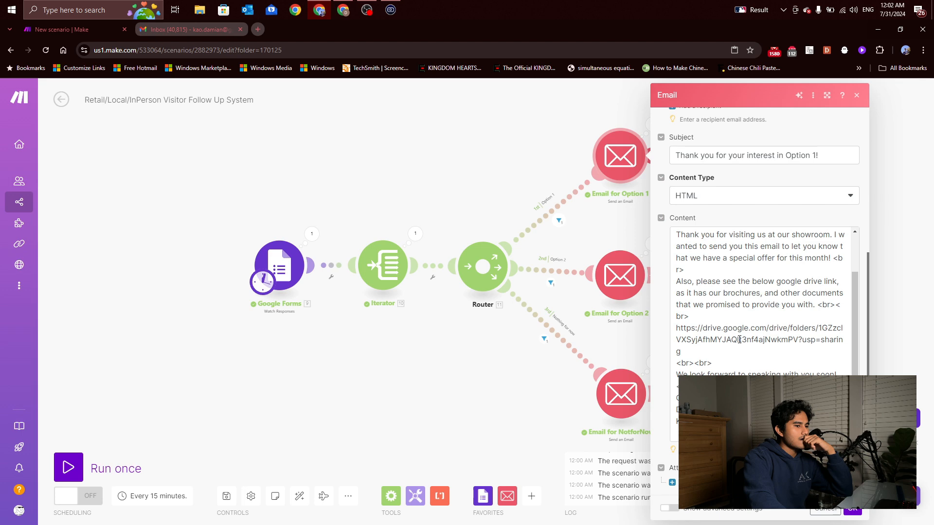
Switch the Email for Option 2 module to a different sending email connection
{"action": "scroll", "coordinate": [744, 271], "scroll_direction": "up", "scroll_amount": 8}
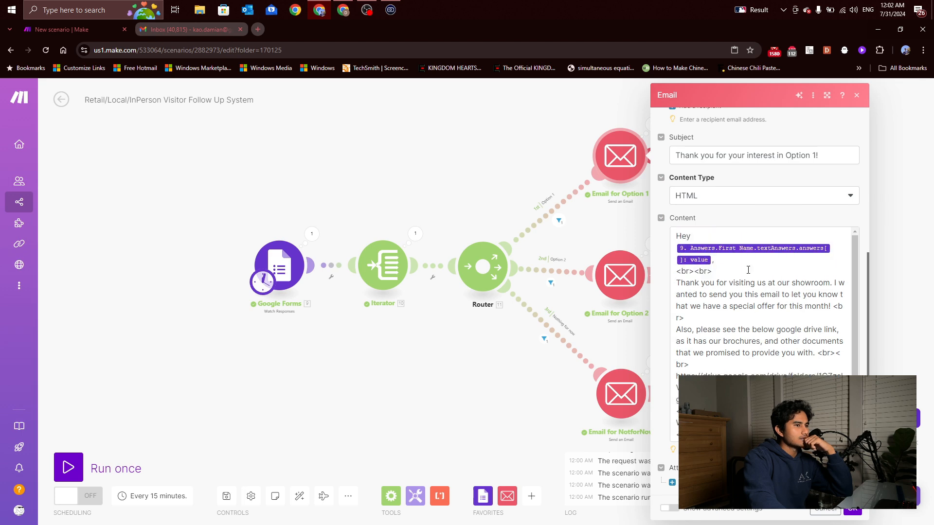
{"action": "scroll", "coordinate": [784, 367], "scroll_direction": "down", "scroll_amount": 3}
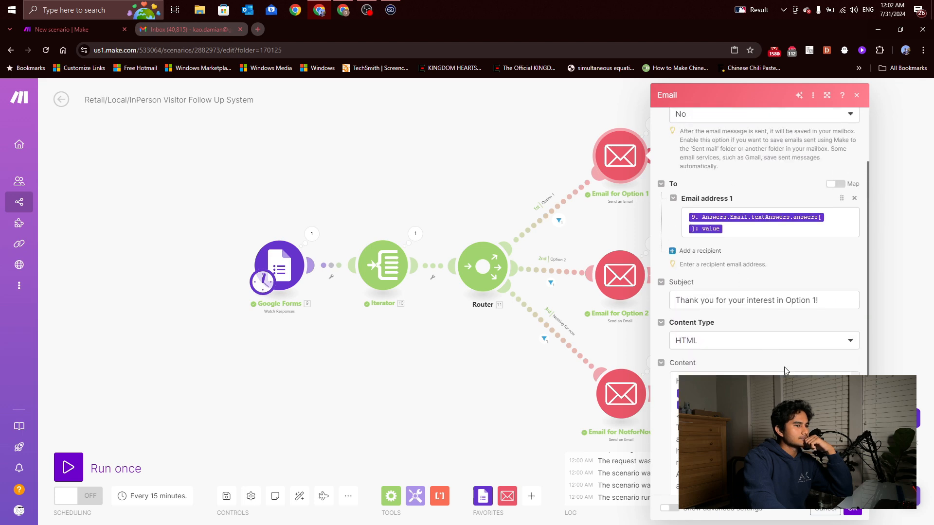
{"action": "left_click", "coordinate": [852, 509]}
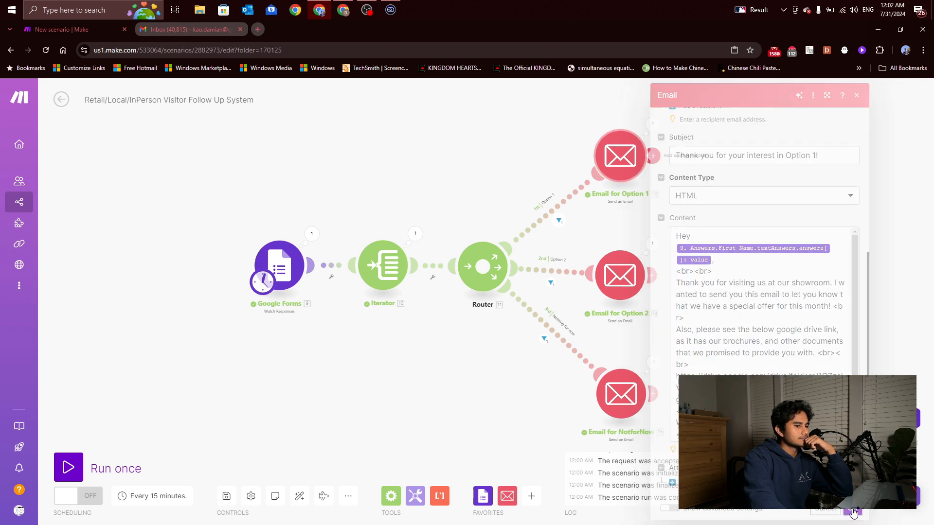
{"action": "left_click", "coordinate": [635, 275]}
{"action": "left_click", "coordinate": [715, 138]}
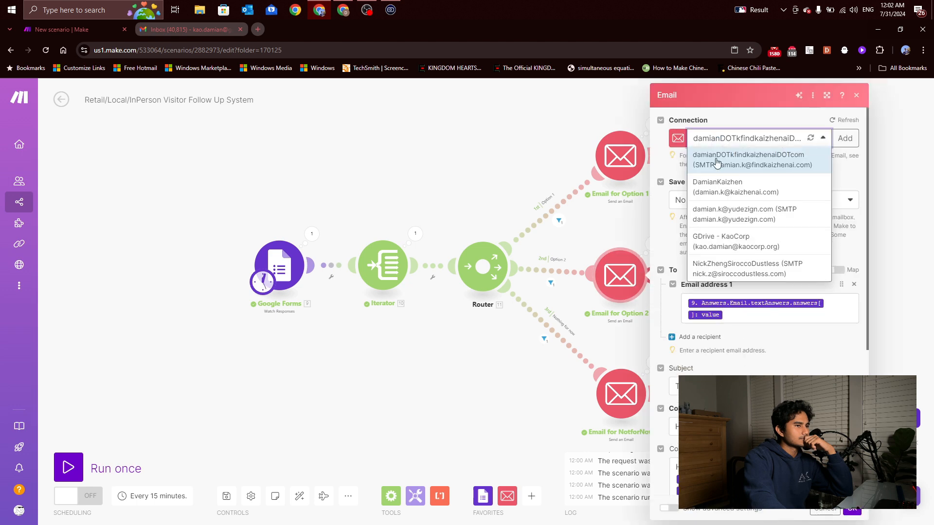
{"action": "left_click", "coordinate": [723, 185]}
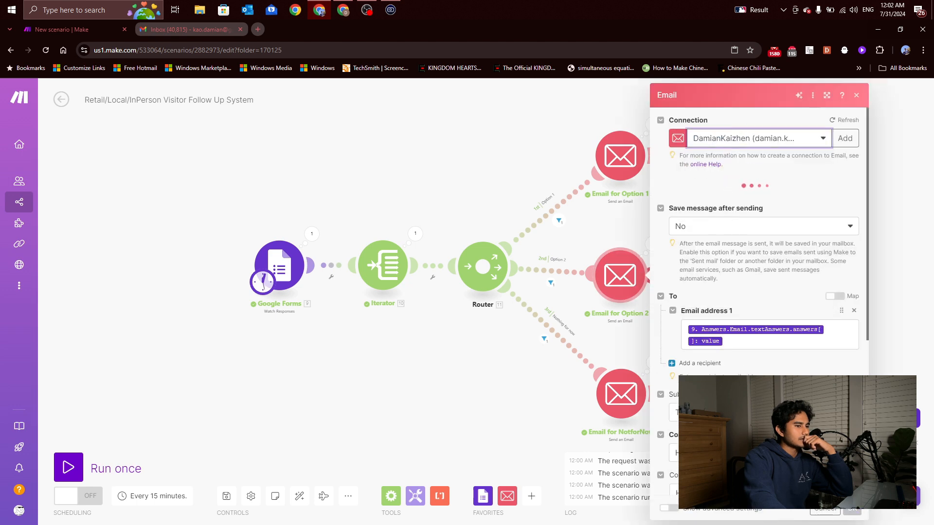
{"action": "left_click", "coordinate": [852, 511]}
Switch the Email for NotforNow module to the other sending email connection
{"action": "left_click", "coordinate": [637, 416]}
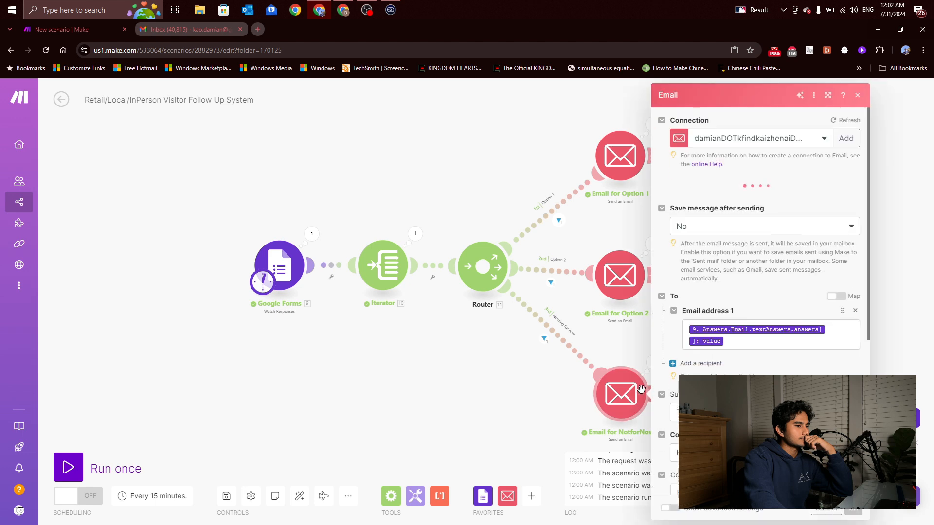
{"action": "scroll", "coordinate": [761, 263], "scroll_direction": "down", "scroll_amount": 5}
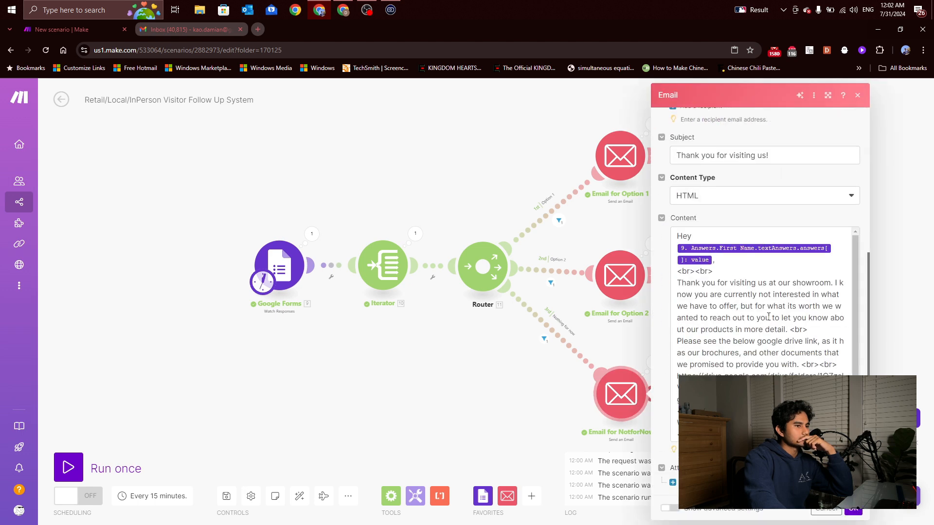
{"action": "scroll", "coordinate": [791, 329], "scroll_direction": "down", "scroll_amount": 2}
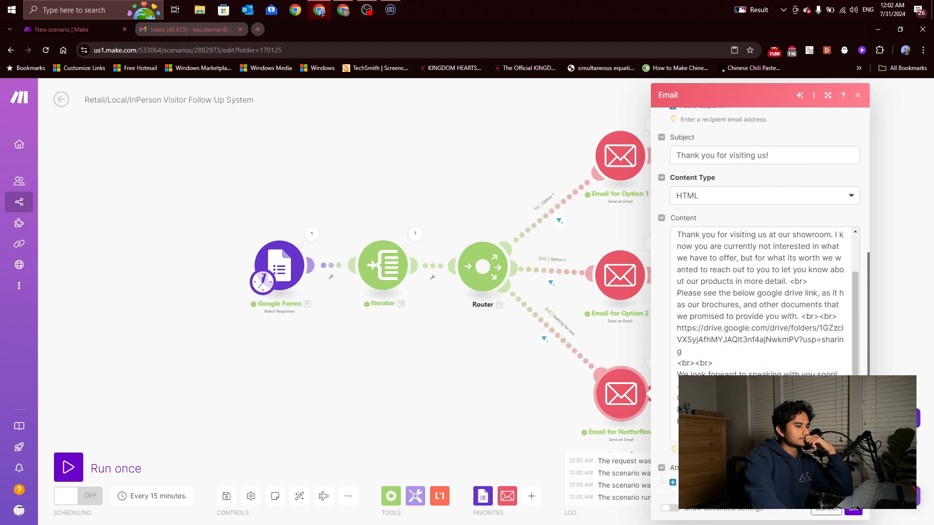
{"action": "left_click", "coordinate": [851, 511]}
{"action": "left_click", "coordinate": [647, 384]}
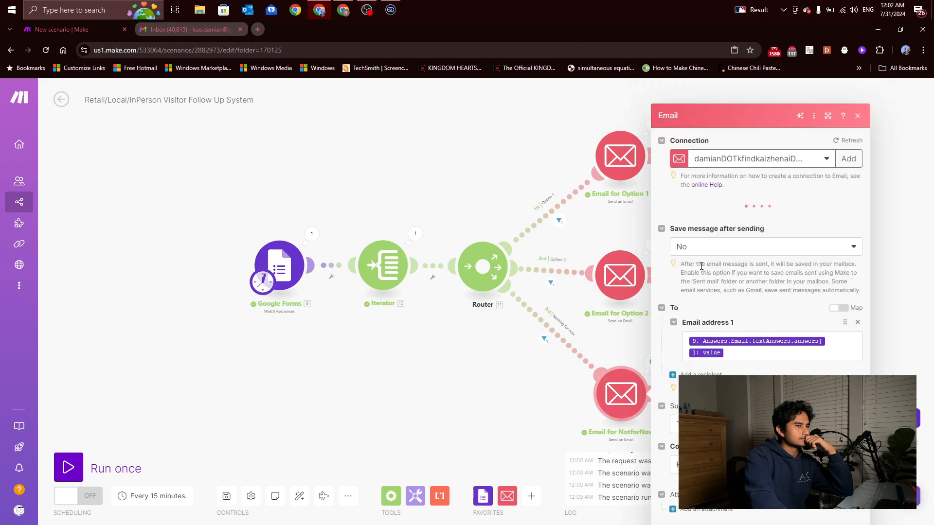
{"action": "left_click", "coordinate": [733, 141]}
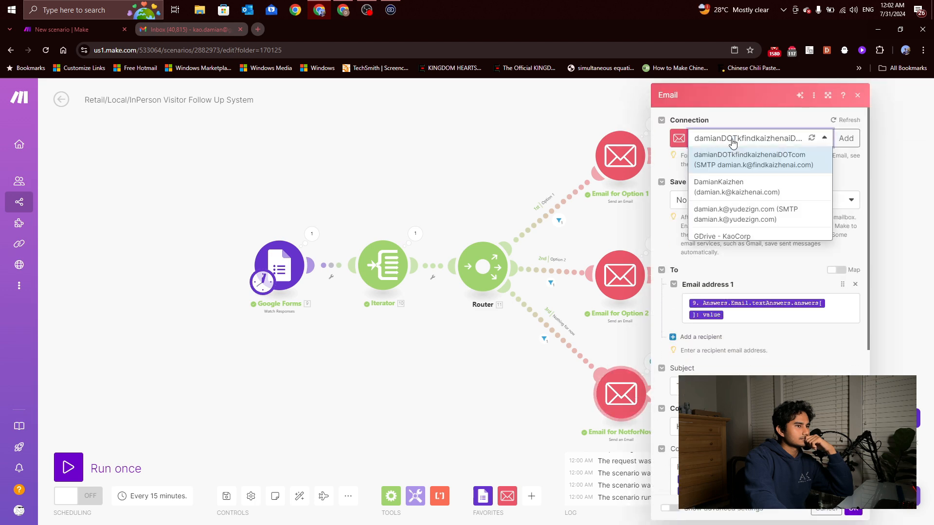
{"action": "left_click", "coordinate": [736, 187]}
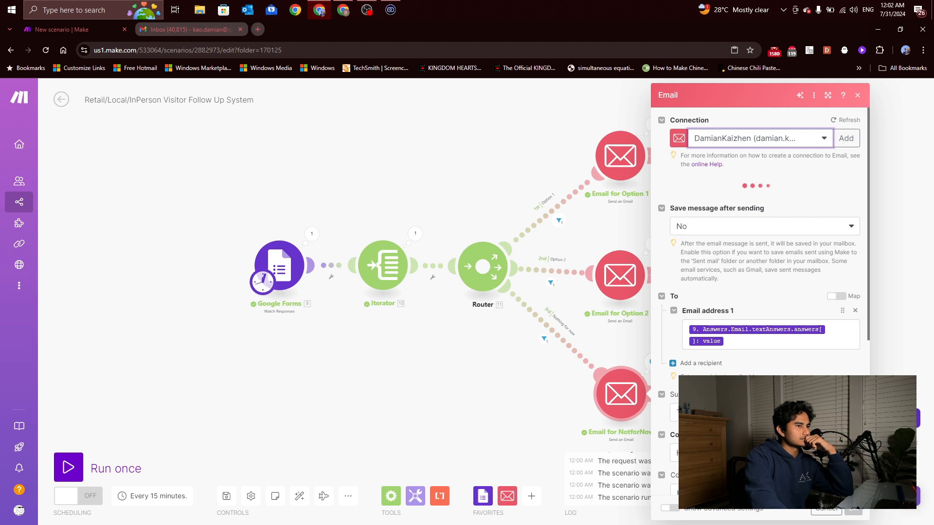
{"action": "left_click", "coordinate": [854, 509]}
{"action": "scroll", "coordinate": [692, 331], "scroll_direction": "down", "scroll_amount": 2}
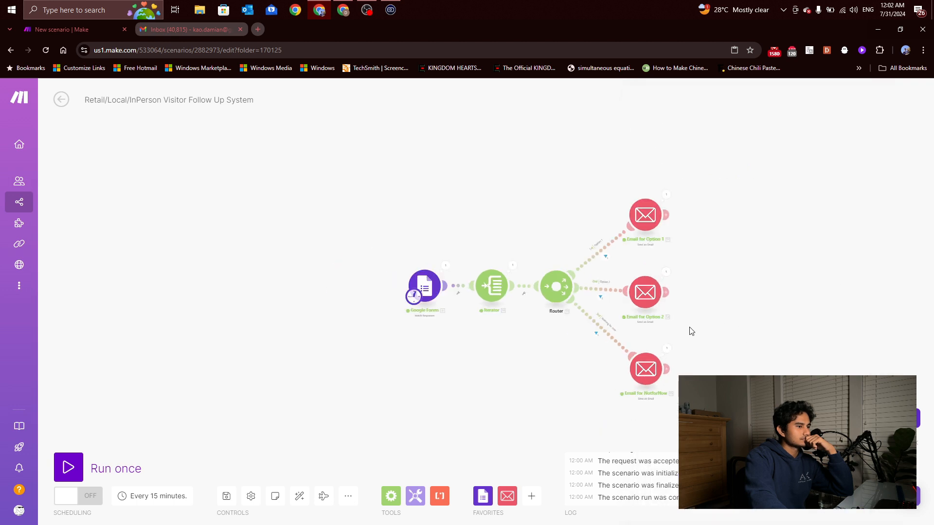
{"action": "scroll", "coordinate": [701, 321], "scroll_direction": "up", "scroll_amount": 3}
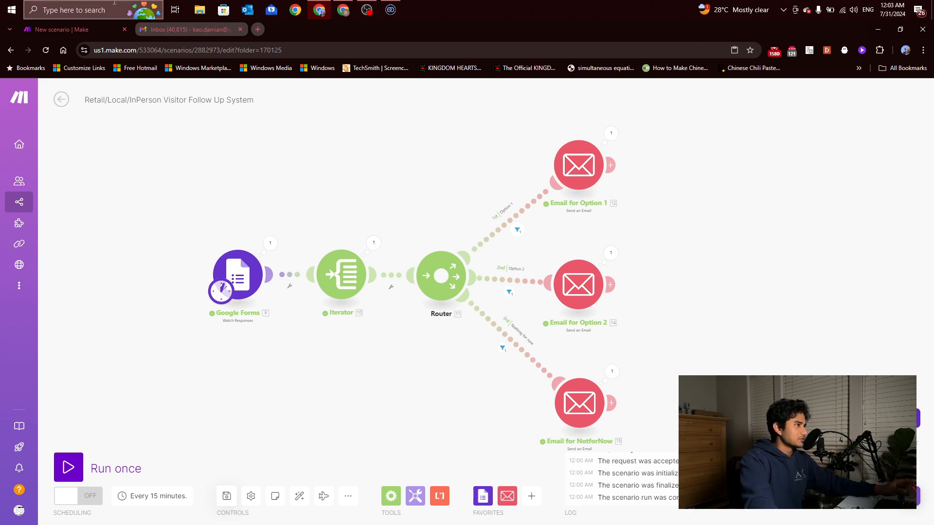
Run the whole Make scenario once
{"action": "left_click", "coordinate": [161, 34]}
{"action": "left_click", "coordinate": [78, 29]}
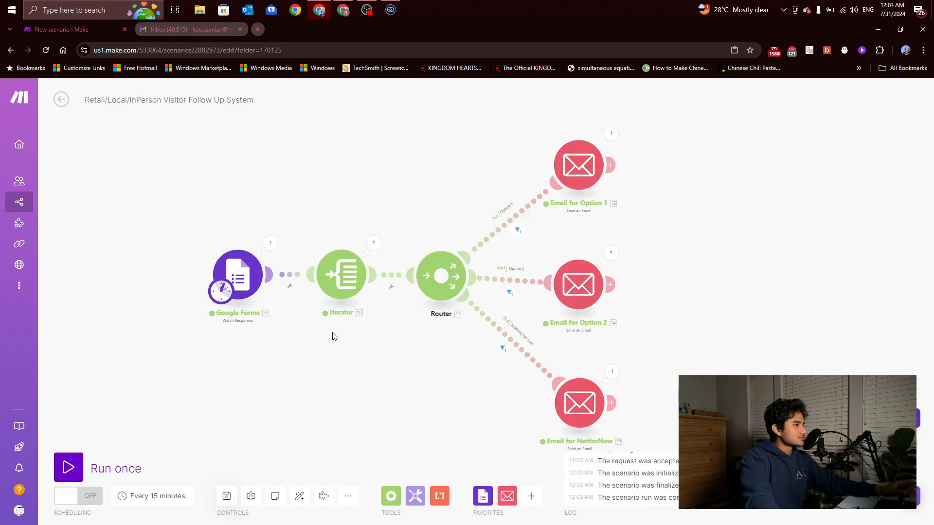
{"action": "left_click", "coordinate": [68, 467]}
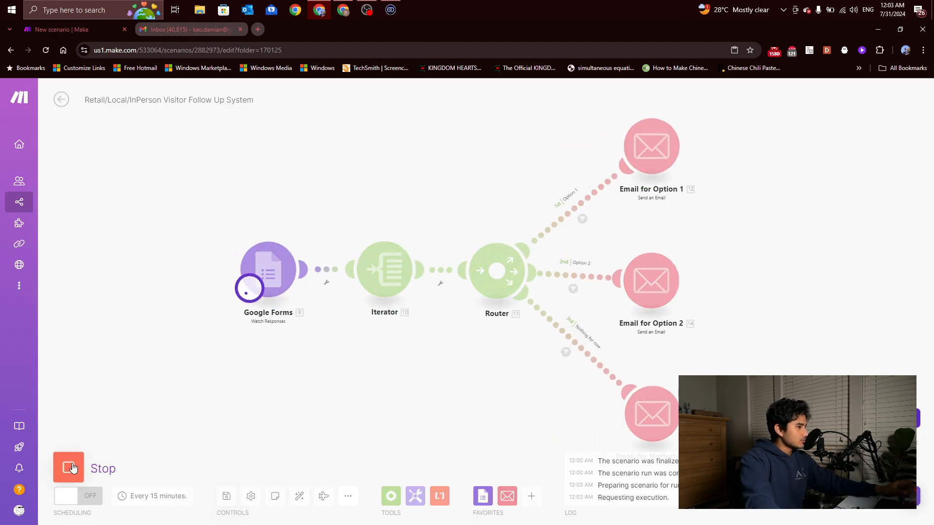
Run only the Google Forms trigger, then review its start-point choices without changing them
{"action": "right_click", "coordinate": [302, 268]}
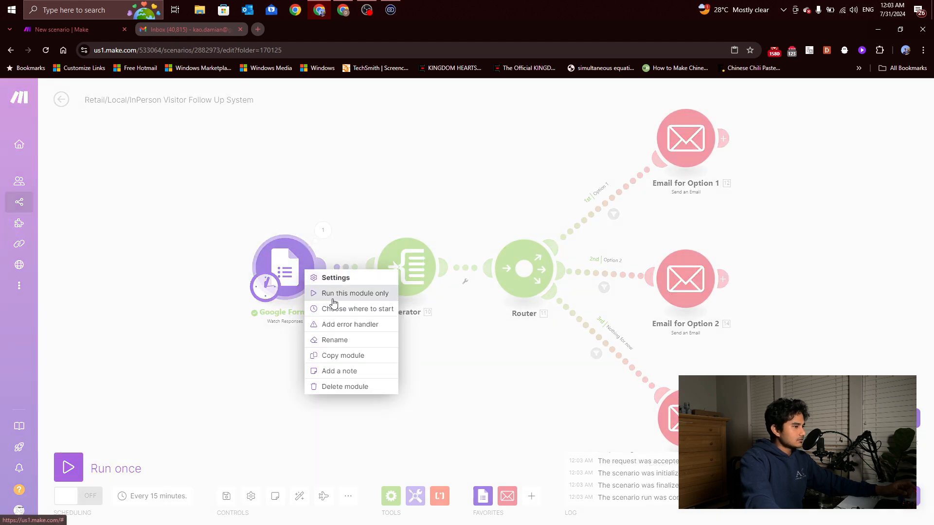
{"action": "left_click", "coordinate": [329, 294]}
{"action": "right_click", "coordinate": [306, 265]}
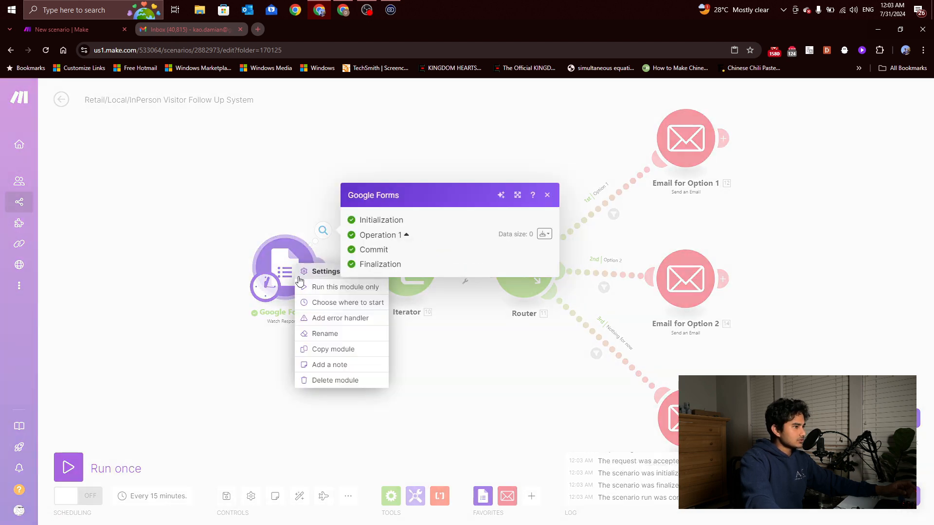
{"action": "left_click", "coordinate": [335, 302]}
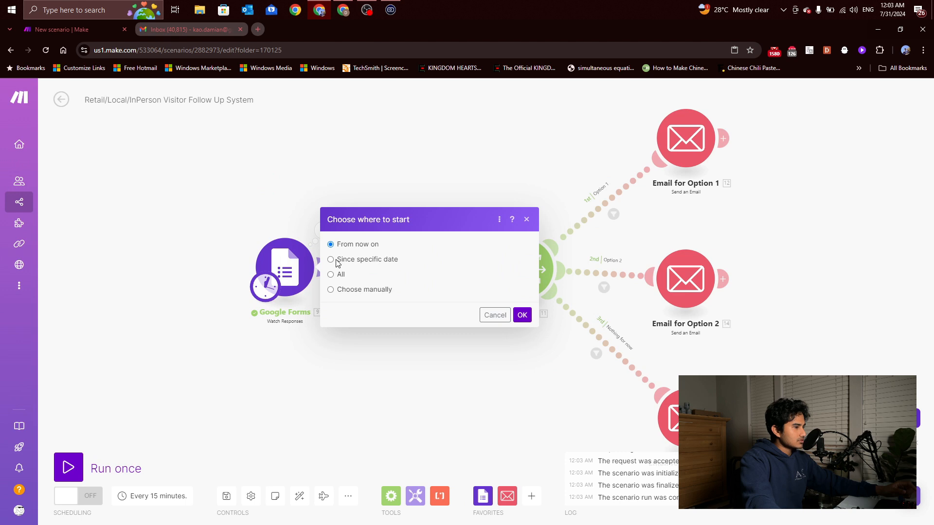
{"action": "key", "text": "Escape"}
Open the Kaizhen Visitor Form's responses and show them one at a time
{"action": "left_click", "coordinate": [343, 10]}
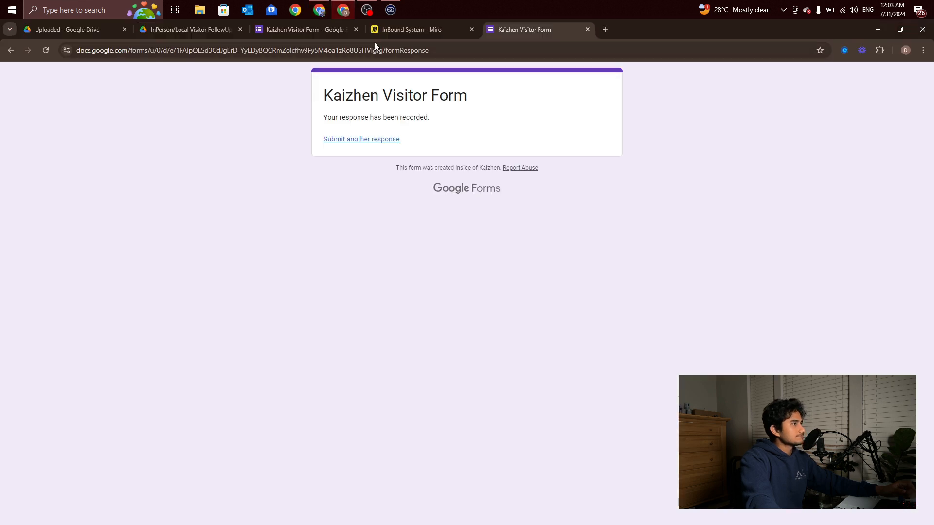
{"action": "left_click", "coordinate": [317, 29]}
{"action": "left_click", "coordinate": [452, 106]}
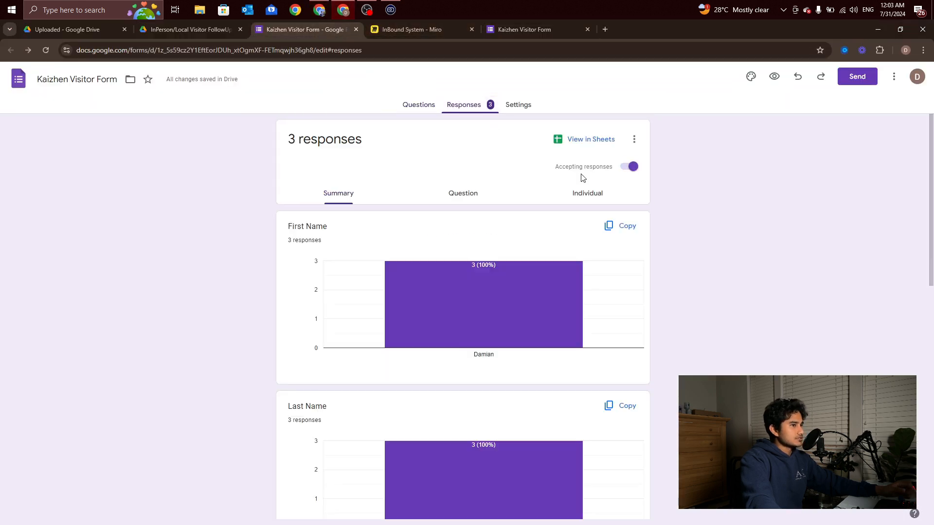
{"action": "left_click", "coordinate": [518, 199]}
{"action": "left_click", "coordinate": [569, 195]}
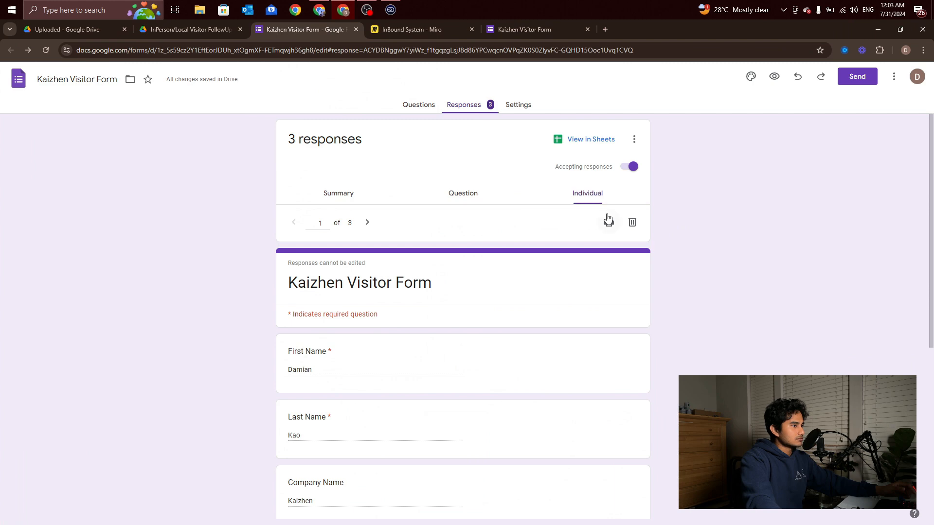
Delete two individual responses, leaving one, and return to the Make window
{"action": "left_click", "coordinate": [632, 222]}
{"action": "left_click", "coordinate": [534, 323]}
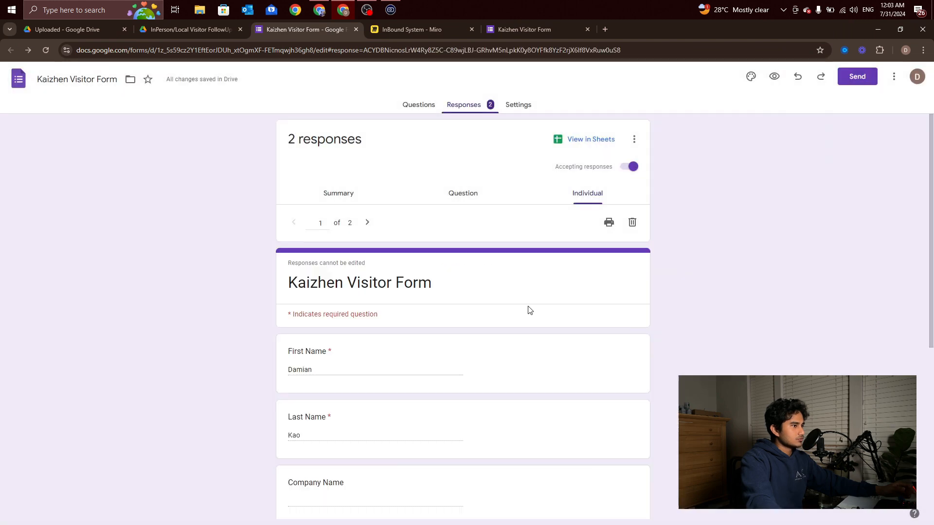
{"action": "left_click", "coordinate": [632, 222]}
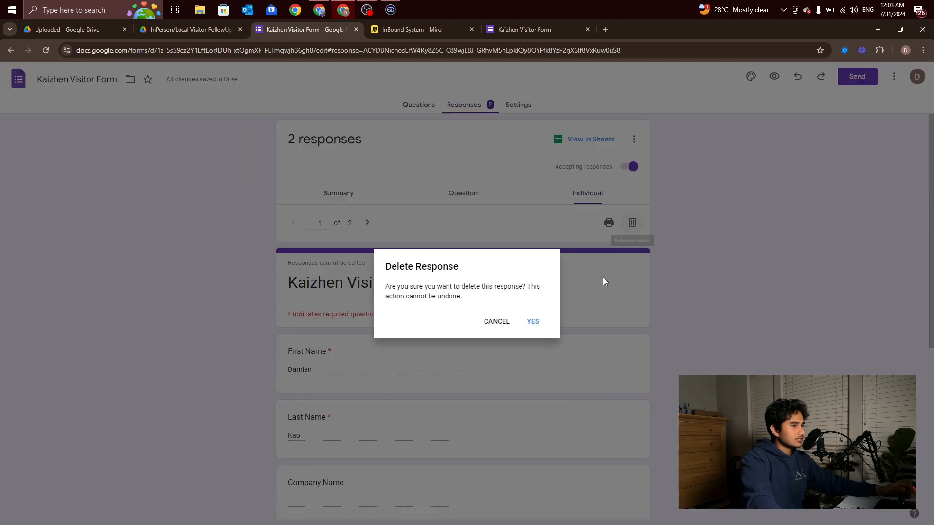
{"action": "left_click", "coordinate": [533, 321]}
{"action": "scroll", "coordinate": [380, 277], "scroll_direction": "down", "scroll_amount": 5}
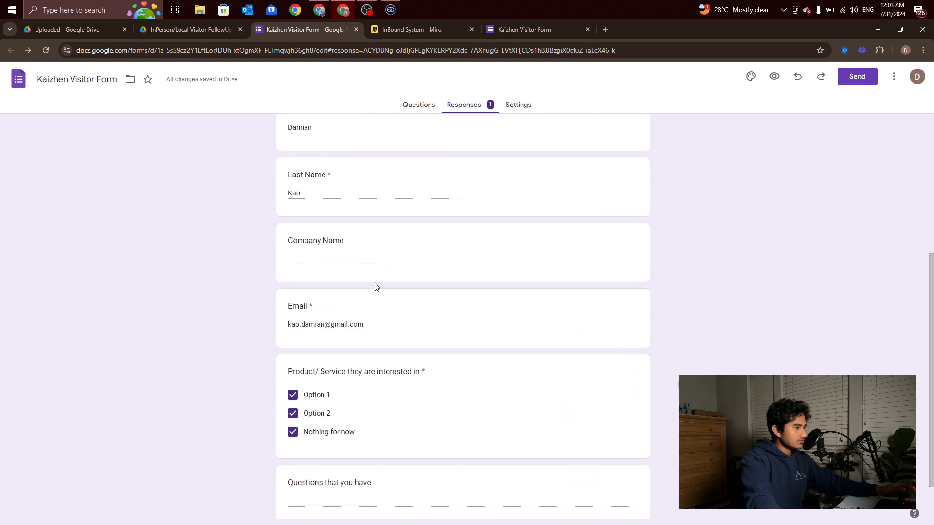
{"action": "scroll", "coordinate": [299, 273], "scroll_direction": "down", "scroll_amount": 1}
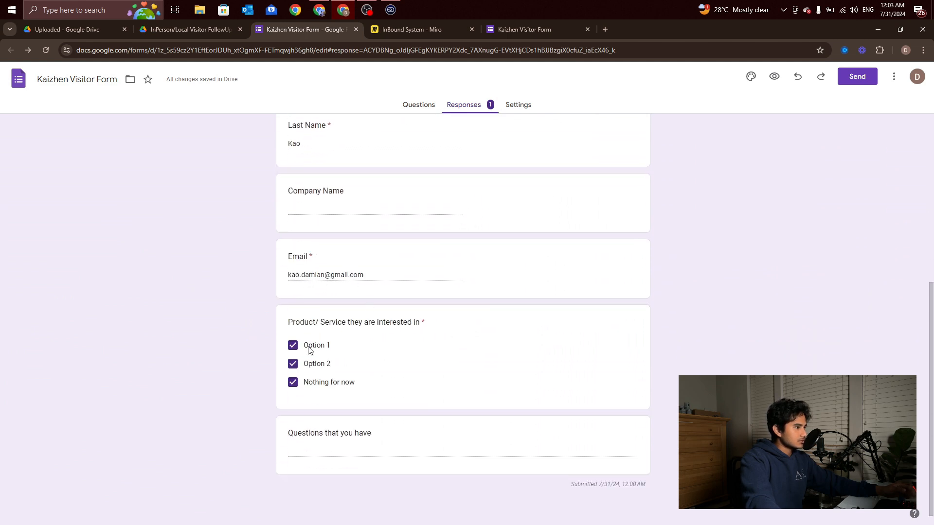
{"action": "left_click", "coordinate": [318, 12]}
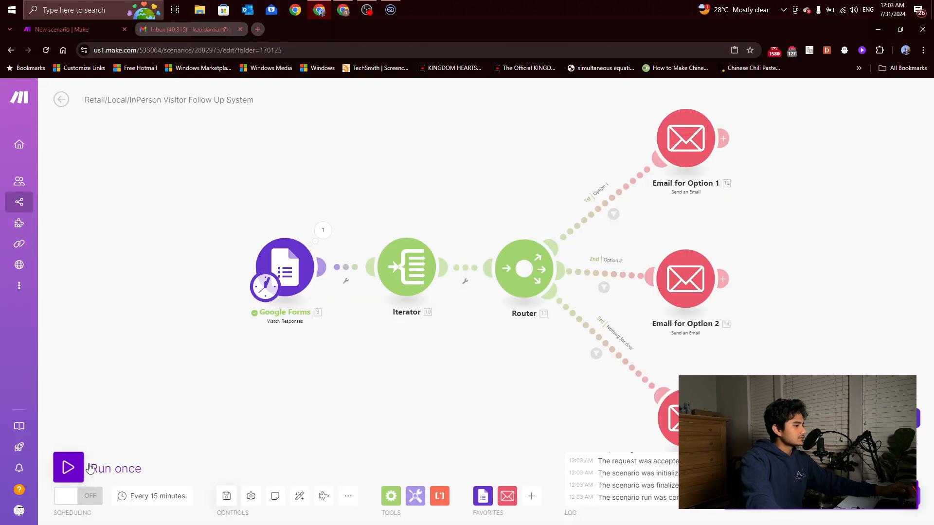
Set the Google Forms trigger to start from all existing responses
{"action": "right_click", "coordinate": [283, 274]}
{"action": "left_click", "coordinate": [295, 301]}
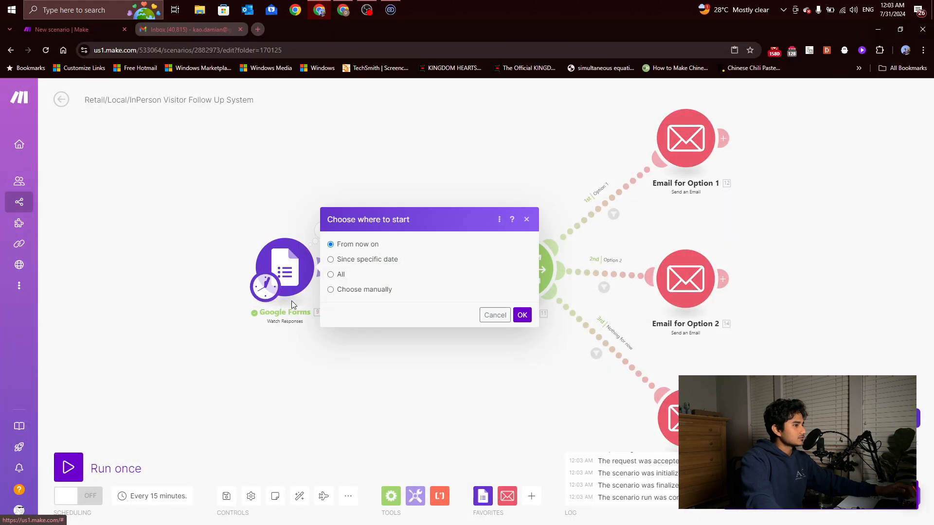
{"action": "left_click", "coordinate": [330, 274]}
{"action": "left_click", "coordinate": [522, 315]}
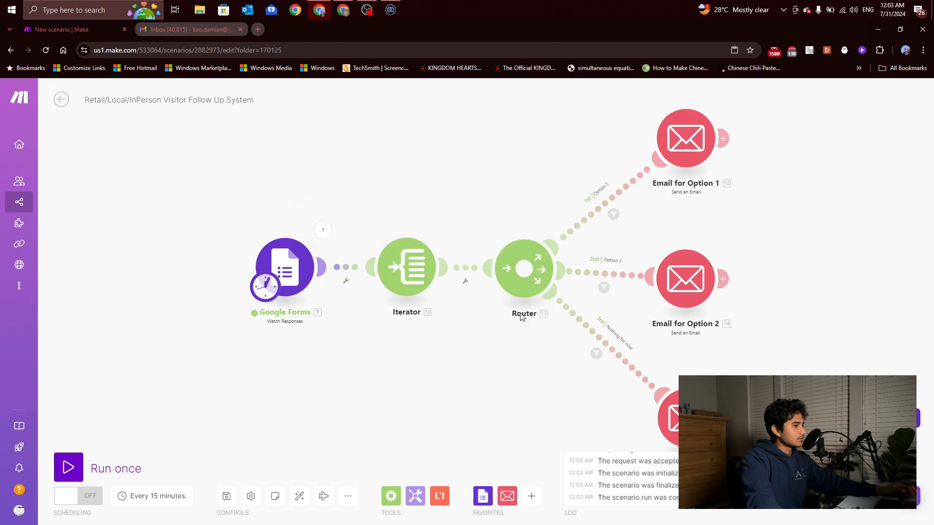
{"action": "right_click", "coordinate": [308, 266]}
{"action": "left_click", "coordinate": [351, 308]}
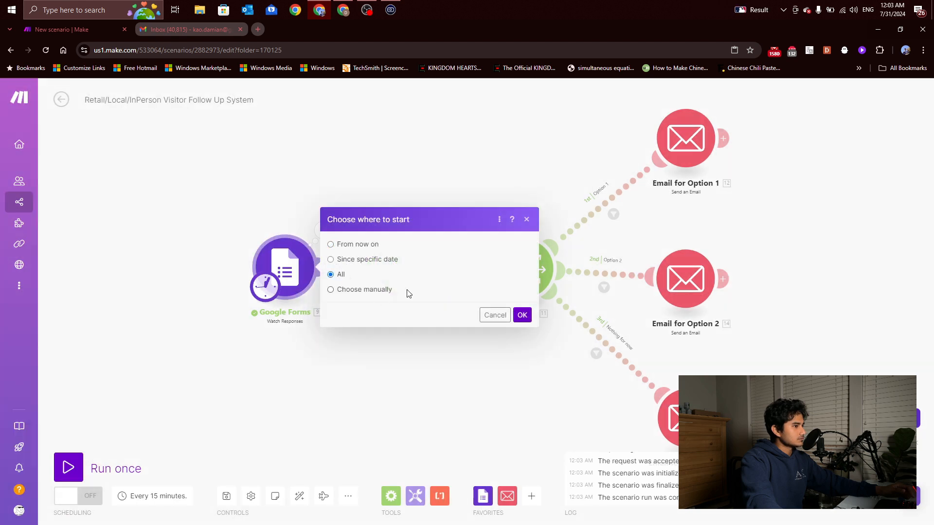
{"action": "left_click", "coordinate": [522, 315]}
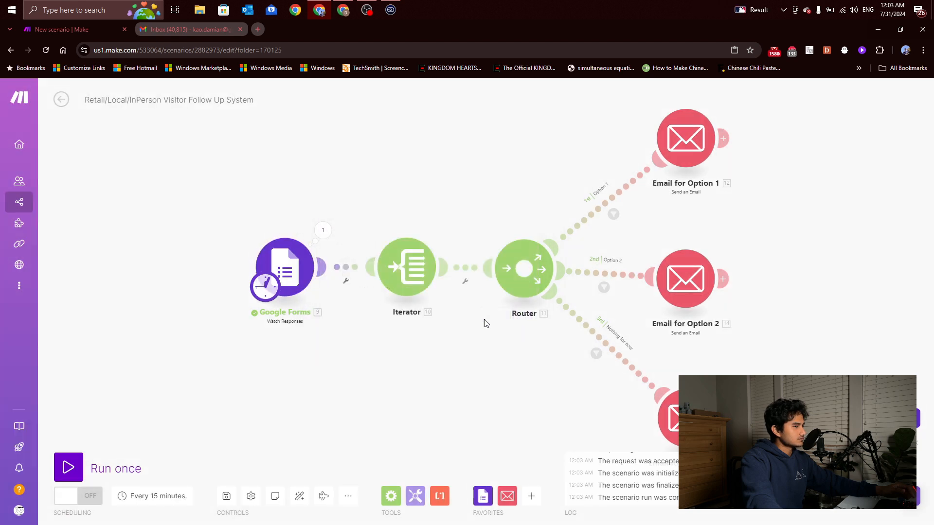
Run the scenario once, inspect the Option 1 email output, and switch to Gmail
{"action": "left_click", "coordinate": [55, 479]}
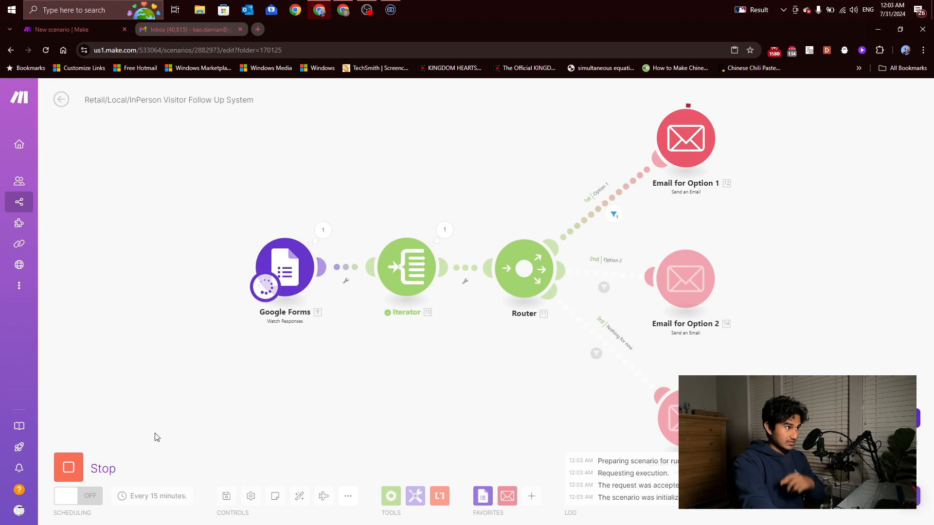
{"action": "scroll", "coordinate": [156, 437], "scroll_direction": "down", "scroll_amount": 2}
{"action": "left_click", "coordinate": [638, 147]}
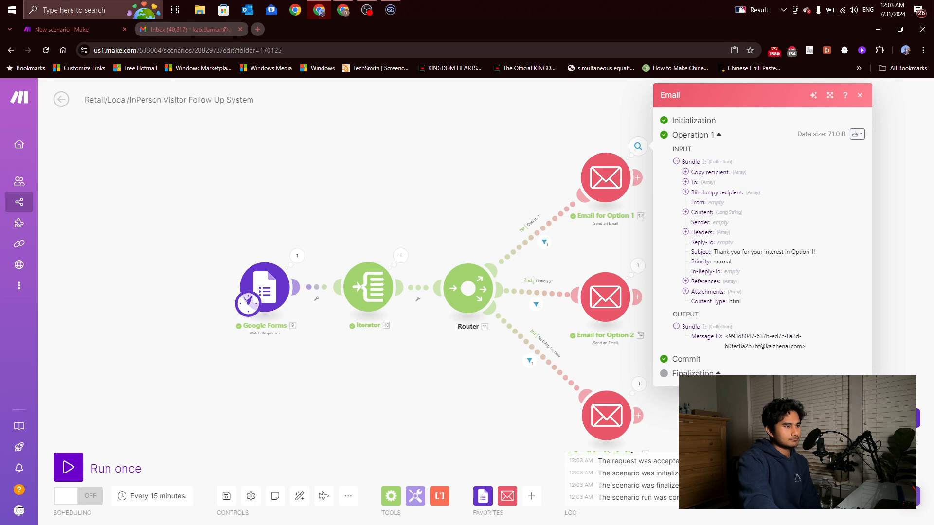
{"action": "left_click", "coordinate": [195, 30]}
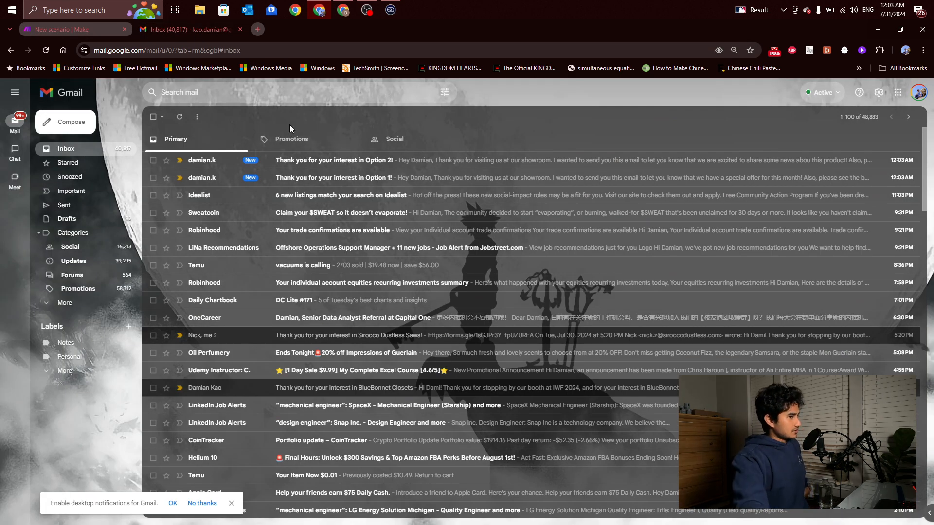
{"action": "left_click", "coordinate": [108, 31]}
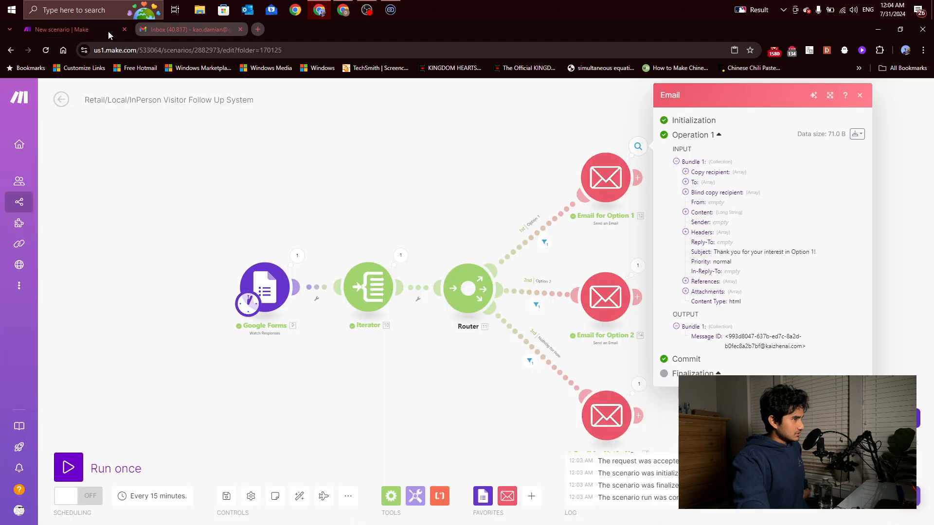
{"action": "left_click", "coordinate": [392, 200]}
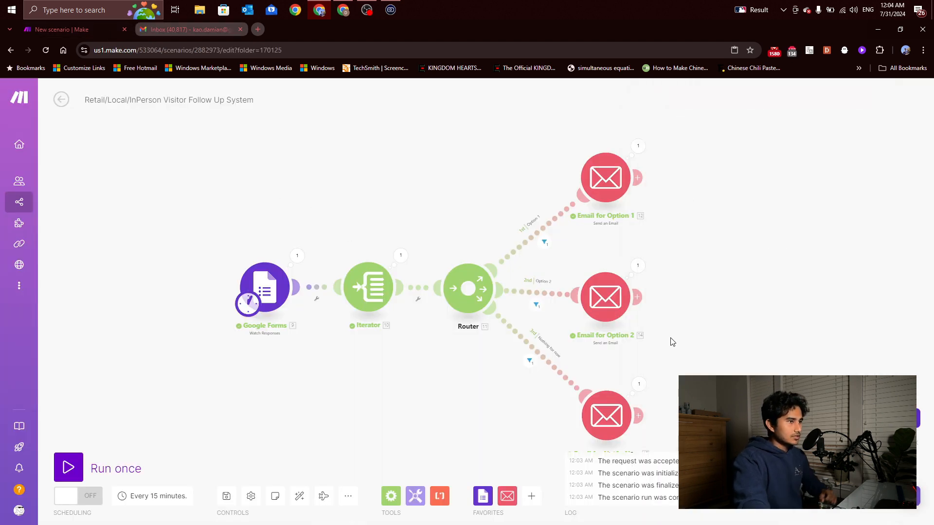
{"action": "left_click", "coordinate": [192, 30]}
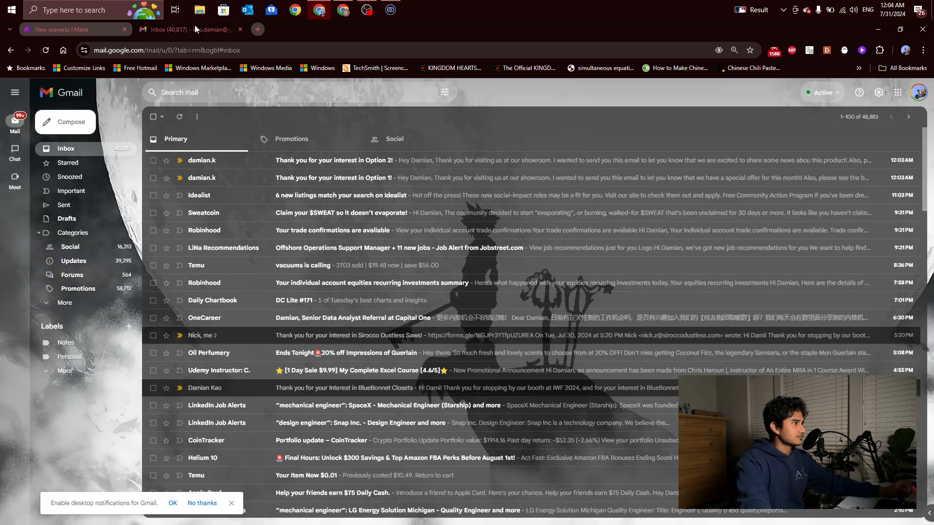
{"action": "left_click", "coordinate": [45, 50]}
{"action": "left_click", "coordinate": [508, 112]}
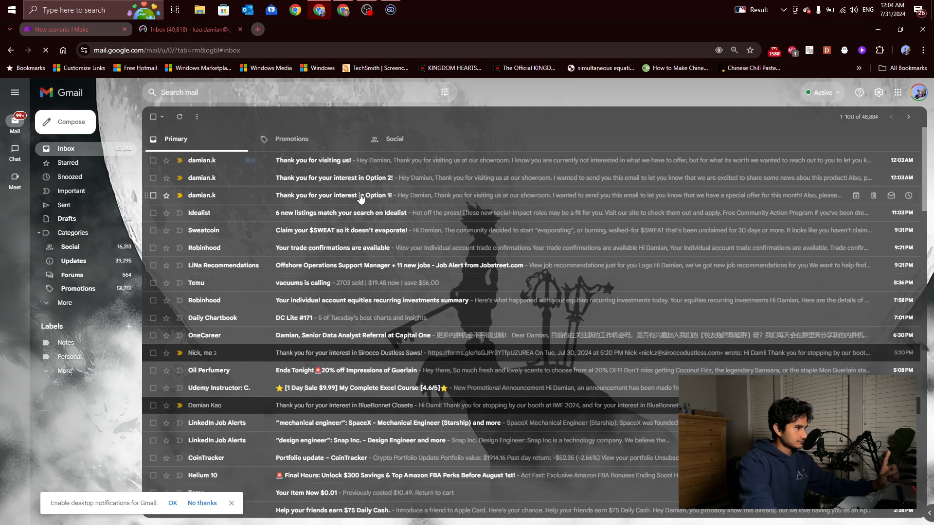
{"action": "left_click", "coordinate": [360, 197]}
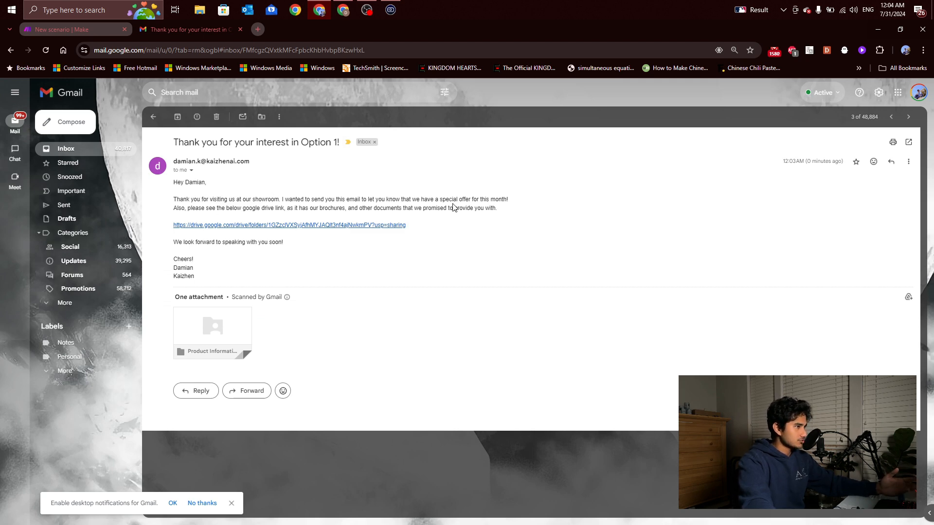
Check the email's Drive brochure link, then open the Option 2 thank-you email
{"action": "left_click", "coordinate": [240, 226]}
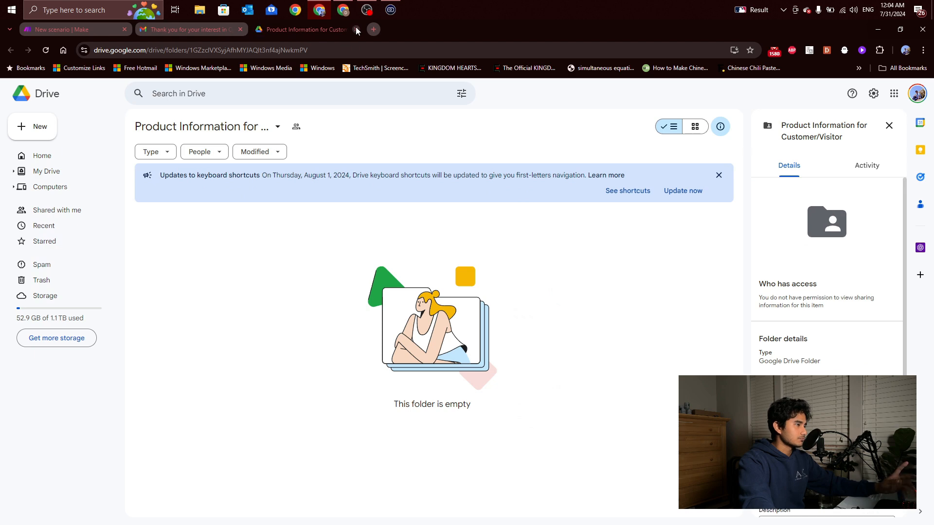
{"action": "left_click", "coordinate": [355, 27]}
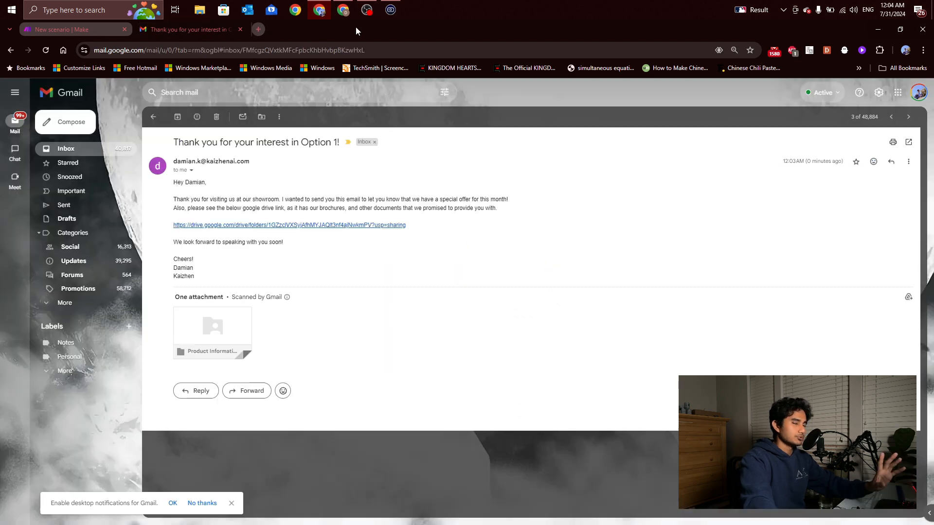
{"action": "left_click", "coordinate": [153, 117]}
{"action": "left_click", "coordinate": [301, 179]}
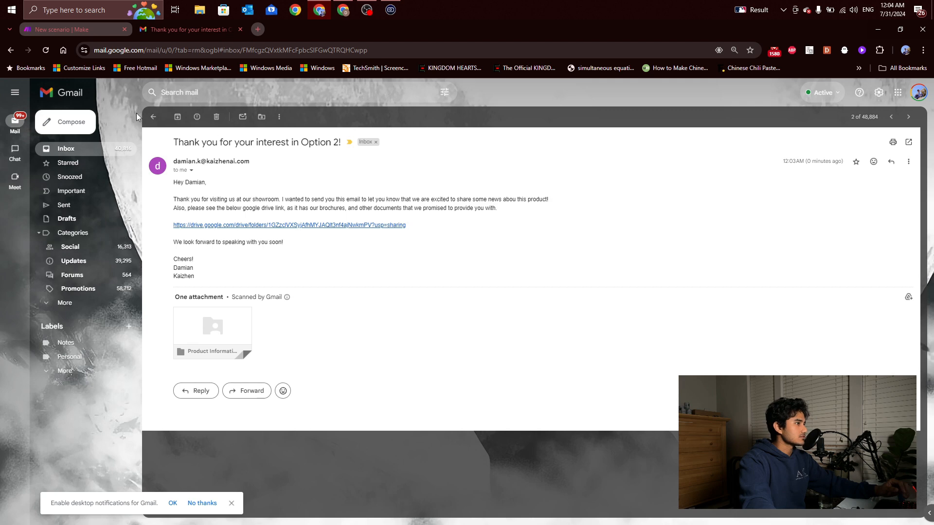
Read the 'Thank you for visiting us!' email, then return to the Make scenario
{"action": "left_click", "coordinate": [153, 117]}
{"action": "left_click", "coordinate": [273, 159]}
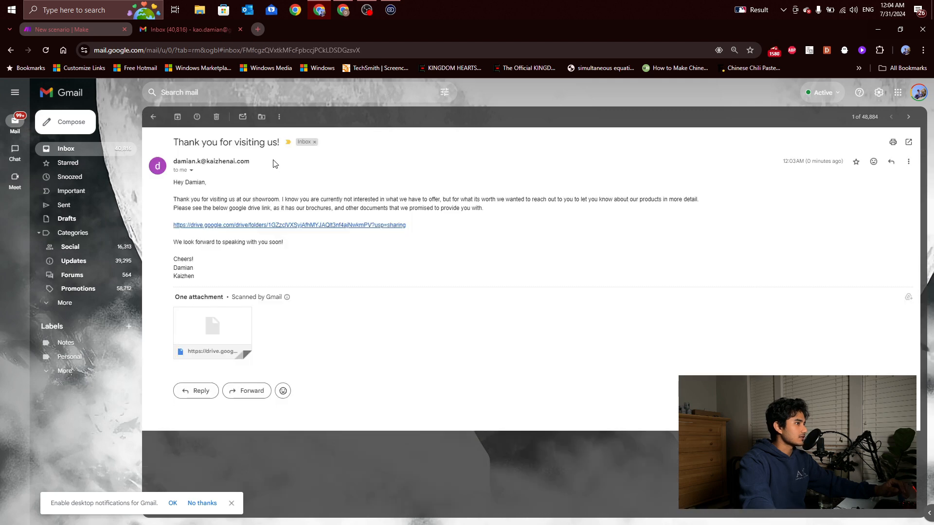
{"action": "left_click", "coordinate": [152, 117]}
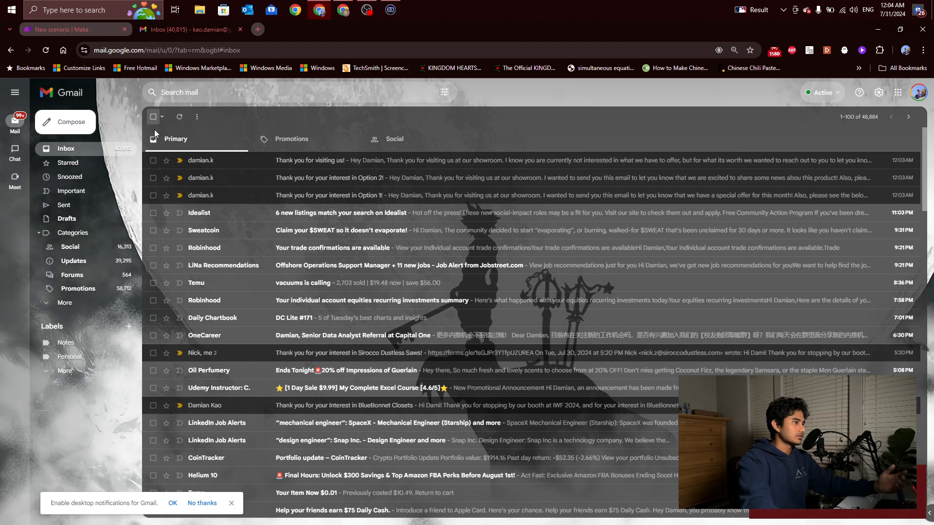
{"action": "left_click", "coordinate": [309, 165]}
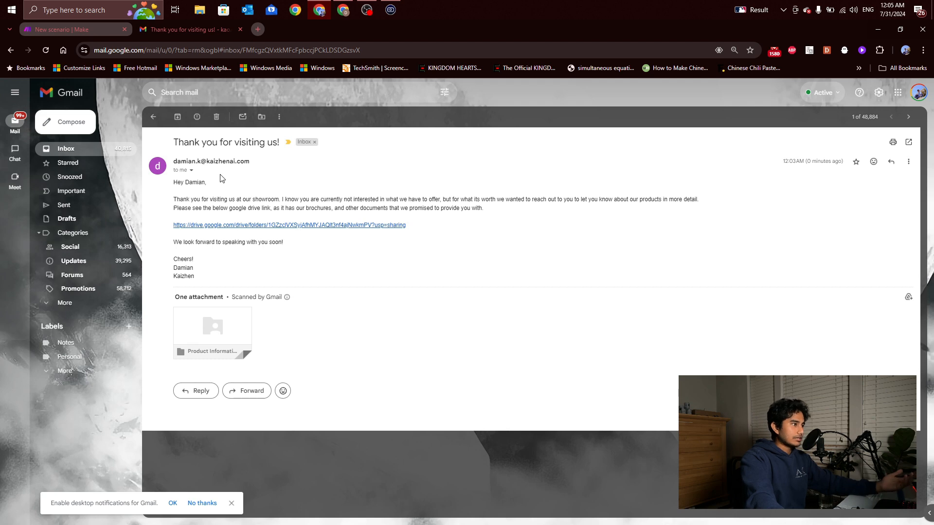
{"action": "left_click", "coordinate": [153, 117]}
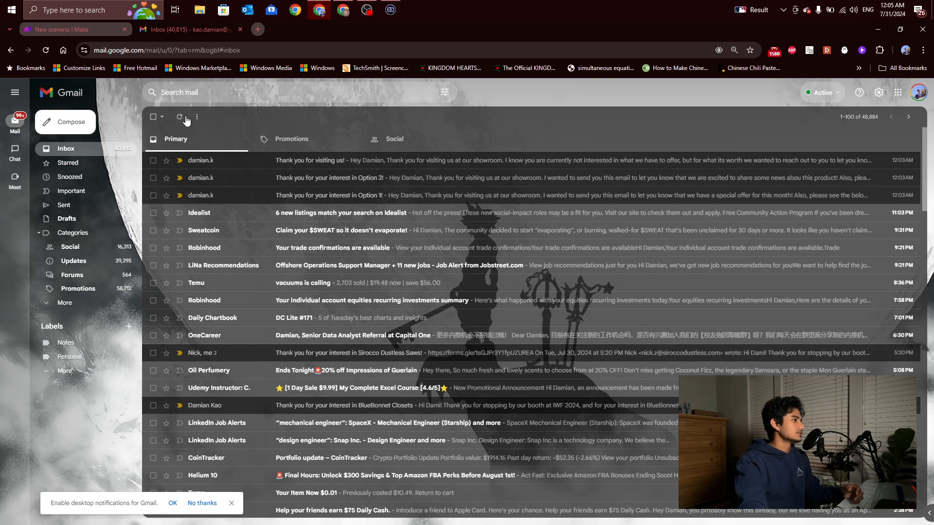
{"action": "left_click", "coordinate": [83, 31]}
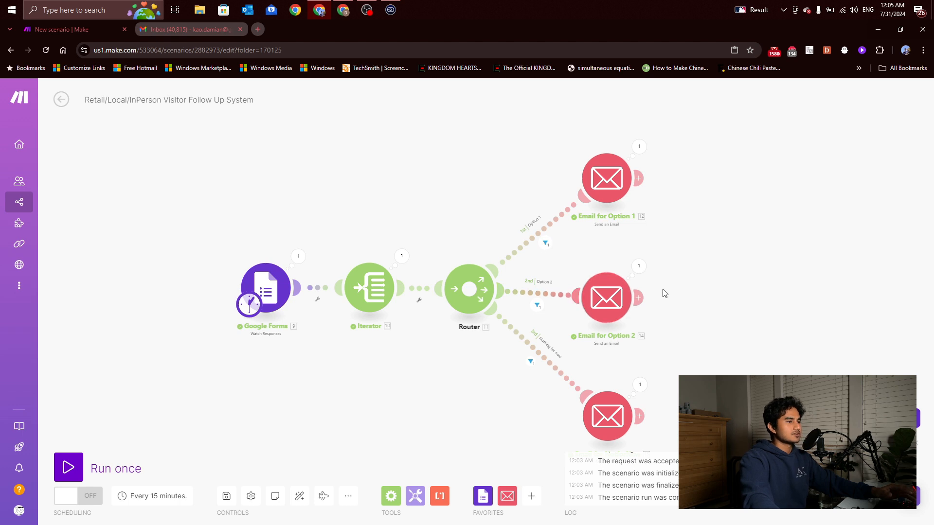
Pan the scenario left and bring the Kaizhen Visitor Form responses window forward
{"action": "left_click_drag", "start_coordinate": [807, 246], "coordinate": [733, 249]}
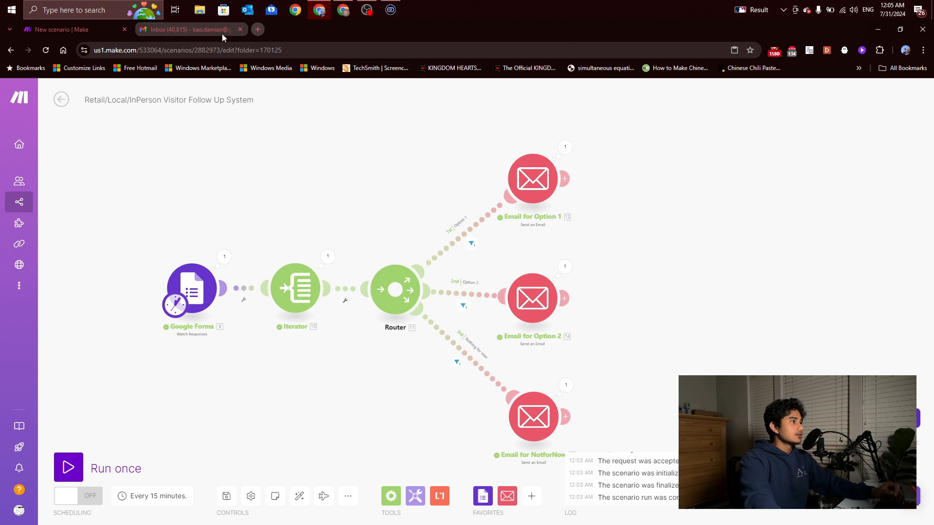
{"action": "mouse_move", "coordinate": [222, 33]}
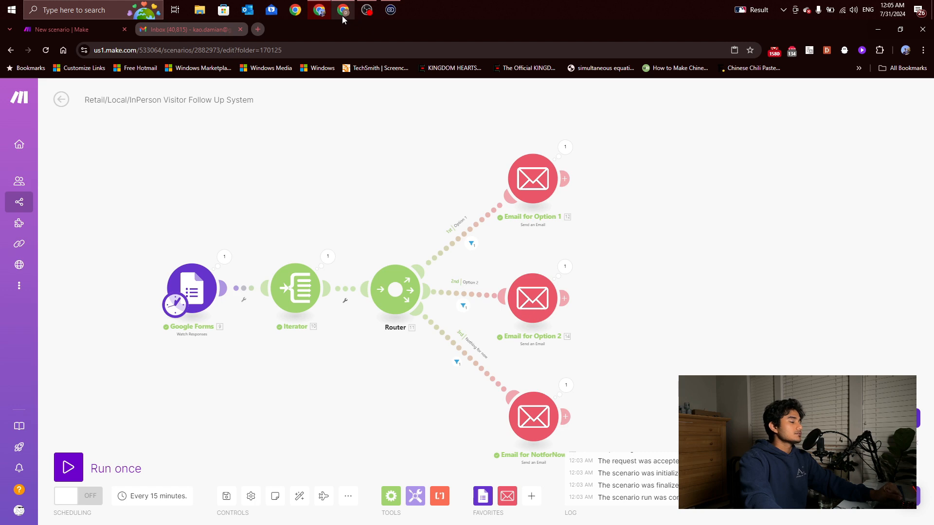
{"action": "mouse_move", "coordinate": [343, 19]}
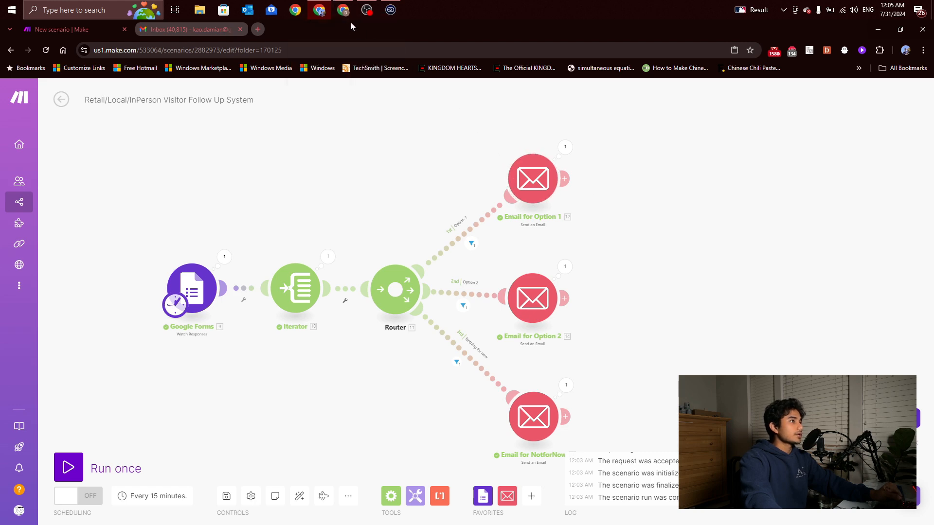
{"action": "left_click", "coordinate": [343, 10]}
{"action": "scroll", "coordinate": [360, 199], "scroll_direction": "up", "scroll_amount": 5}
{"action": "scroll", "coordinate": [334, 224], "scroll_direction": "down", "scroll_amount": 4}
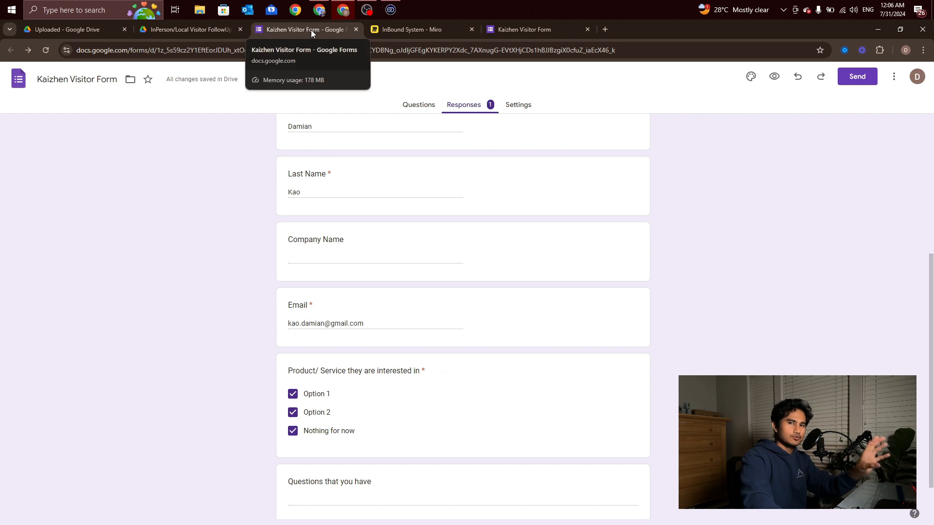
Glance at the Drive project folder, return to the form response, and open a new browser tab
{"action": "left_click", "coordinate": [193, 35]}
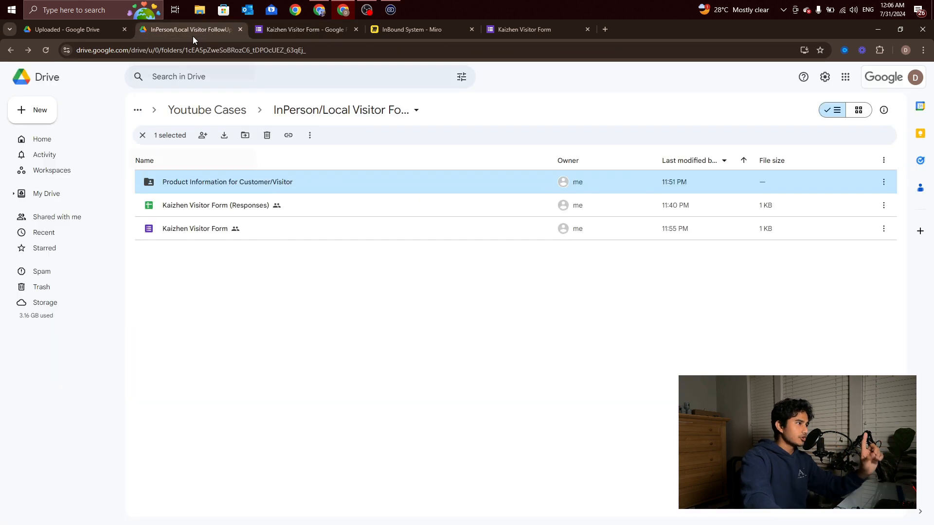
{"action": "left_click", "coordinate": [309, 36]}
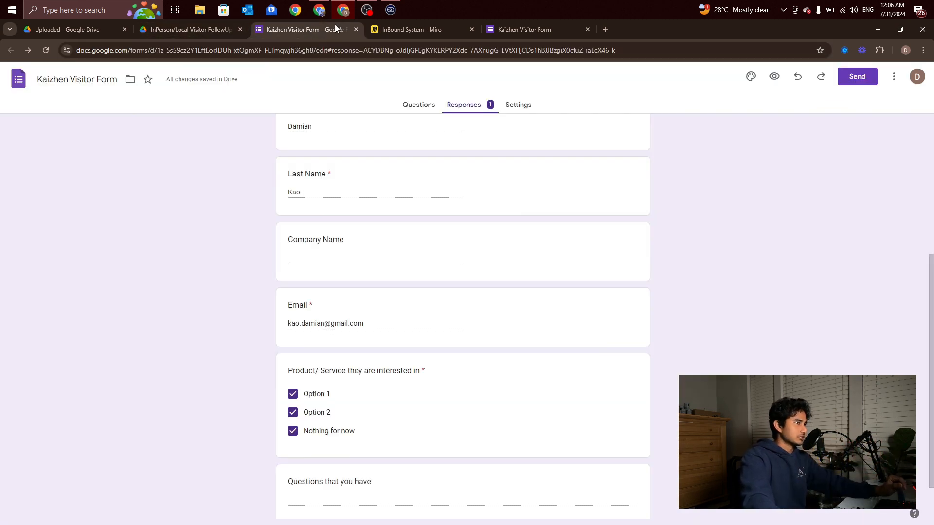
{"action": "mouse_move", "coordinate": [330, 12]}
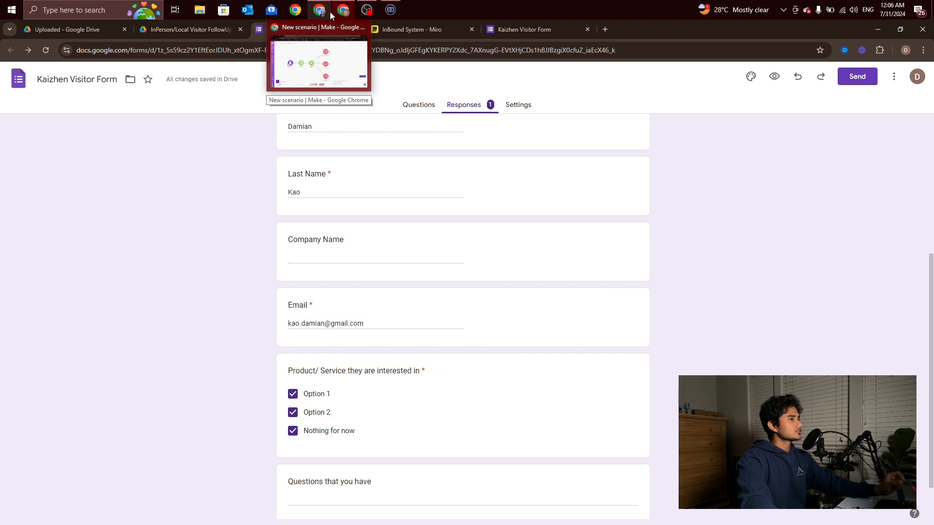
{"action": "scroll", "coordinate": [398, 368], "scroll_direction": "down", "scroll_amount": 1}
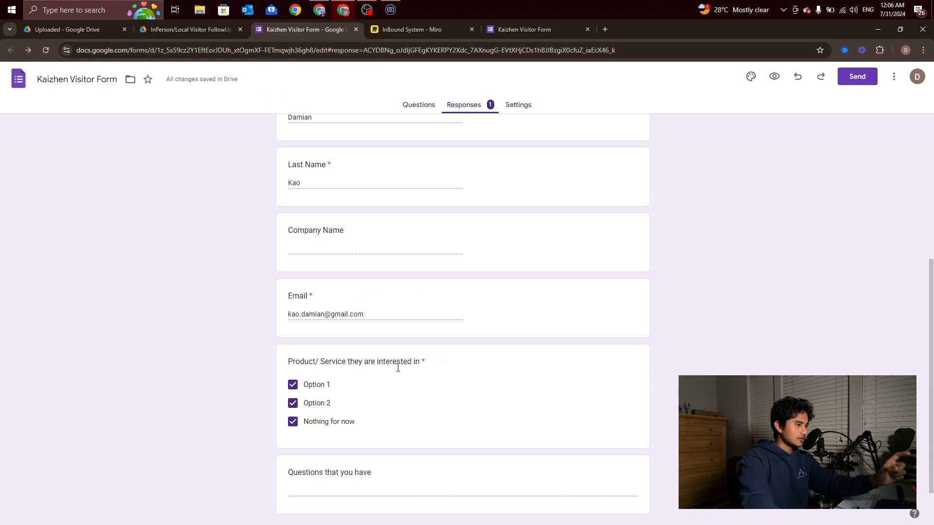
{"action": "scroll", "coordinate": [398, 368], "scroll_direction": "down", "scroll_amount": 1}
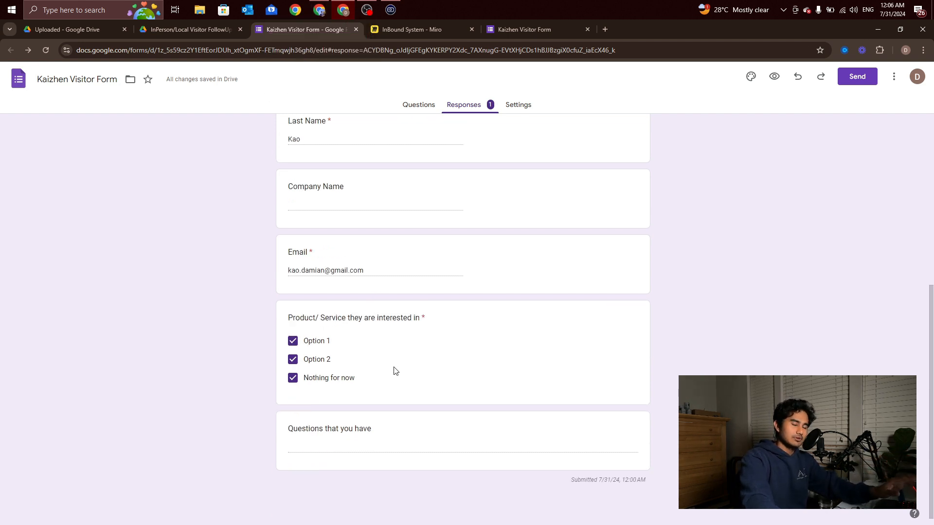
{"action": "left_click", "coordinate": [605, 30]}
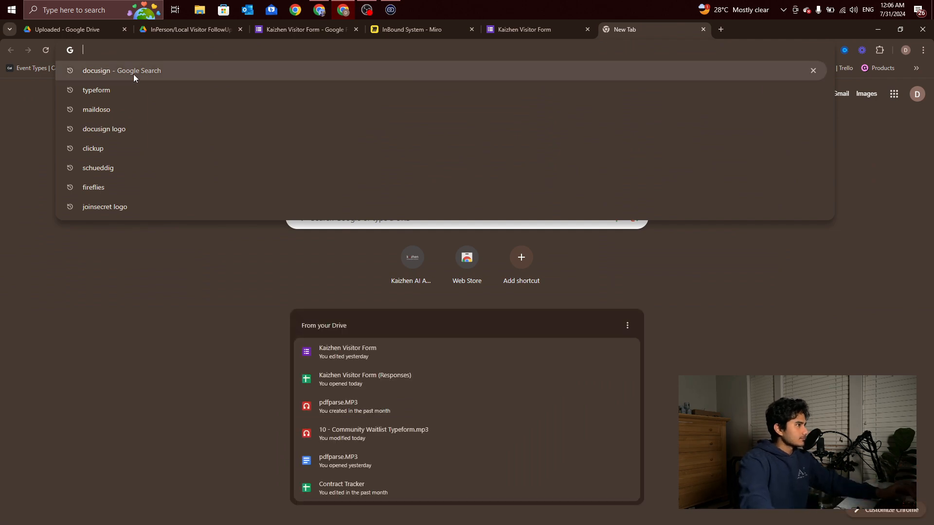
Search for docusign, open the Docusign.com homepage, and select its full web address
{"action": "left_click", "coordinate": [170, 74]}
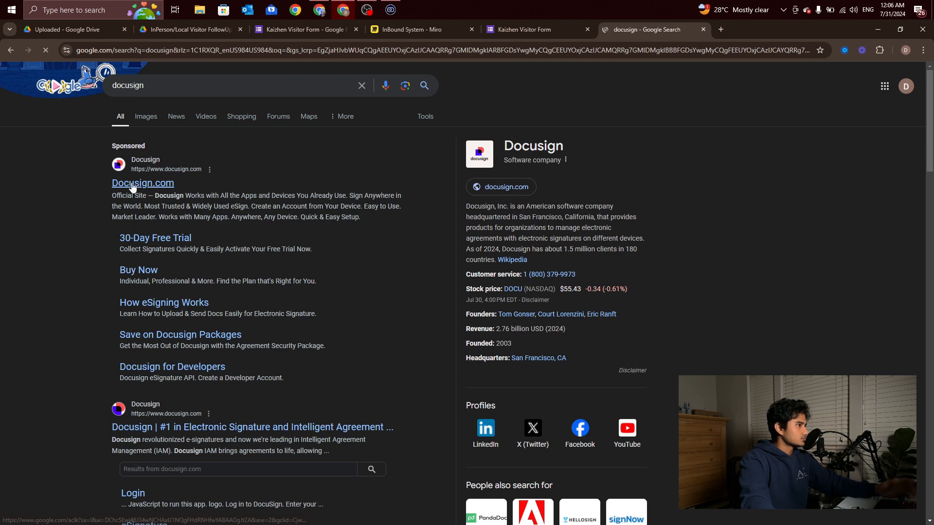
{"action": "left_click", "coordinate": [132, 187]}
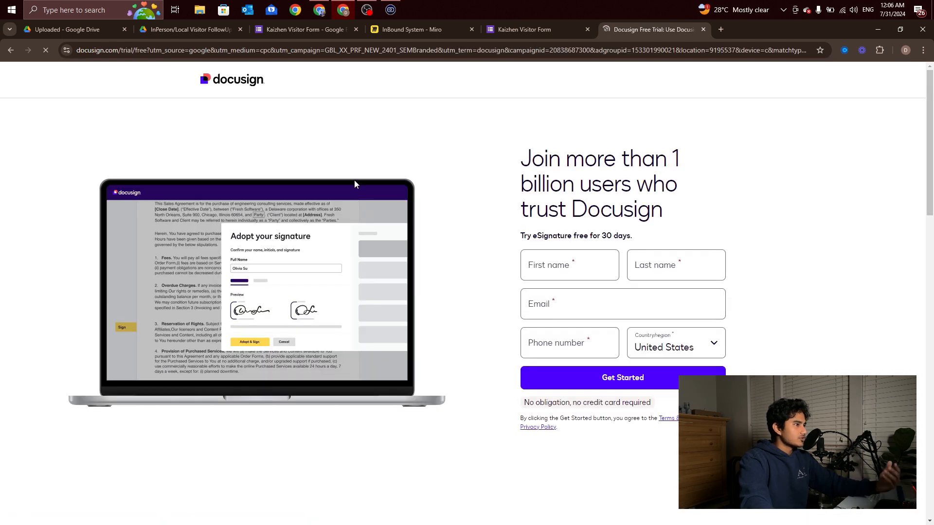
{"action": "left_click", "coordinate": [221, 82]}
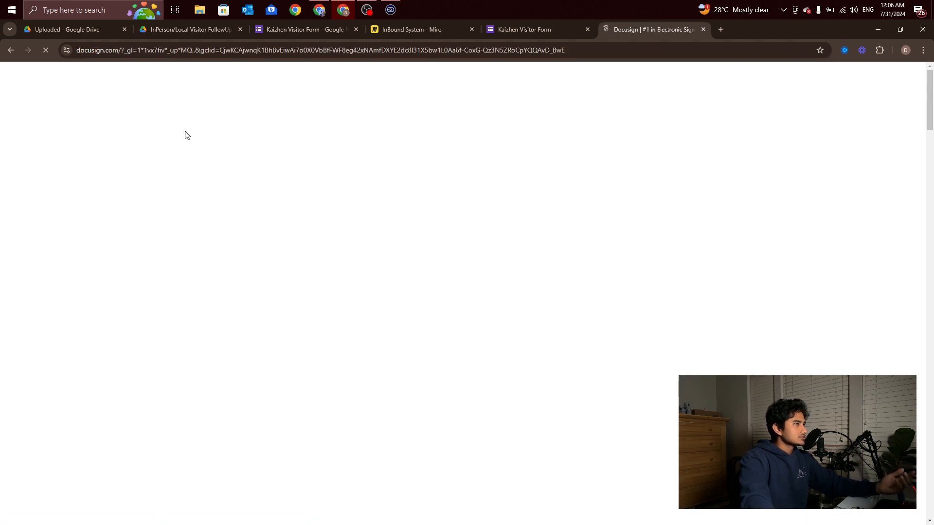
{"action": "scroll", "coordinate": [414, 224], "scroll_direction": "down", "scroll_amount": 20}
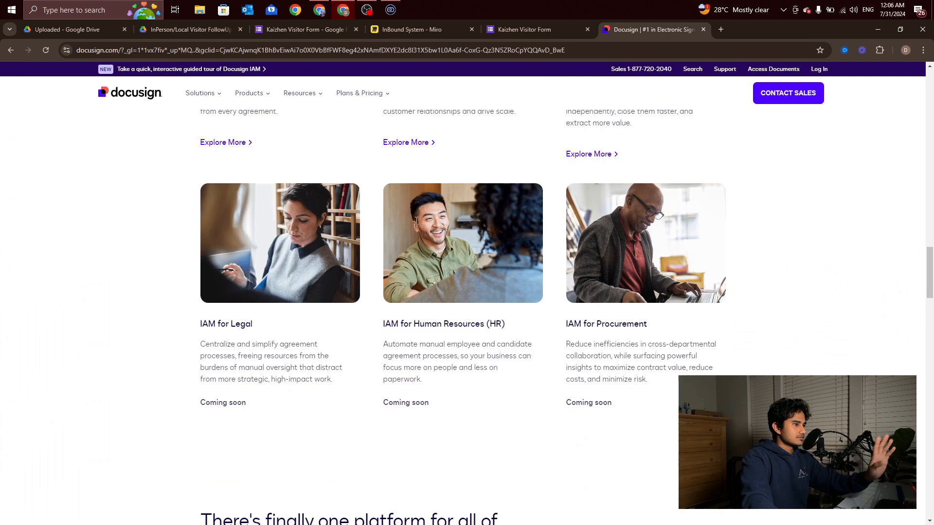
{"action": "scroll", "coordinate": [415, 223], "scroll_direction": "up", "scroll_amount": 12}
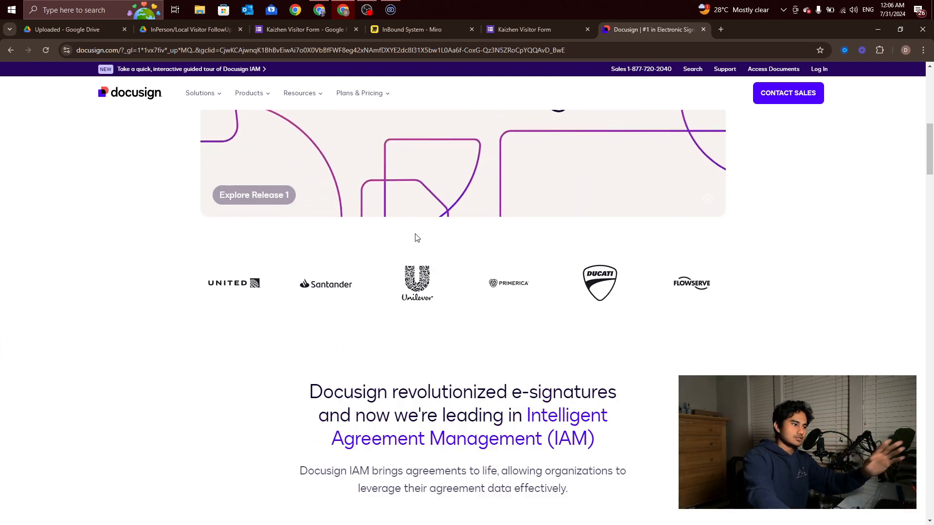
{"action": "scroll", "coordinate": [381, 242], "scroll_direction": "up", "scroll_amount": 5}
{"action": "scroll", "coordinate": [381, 242], "scroll_direction": "up", "scroll_amount": 5}
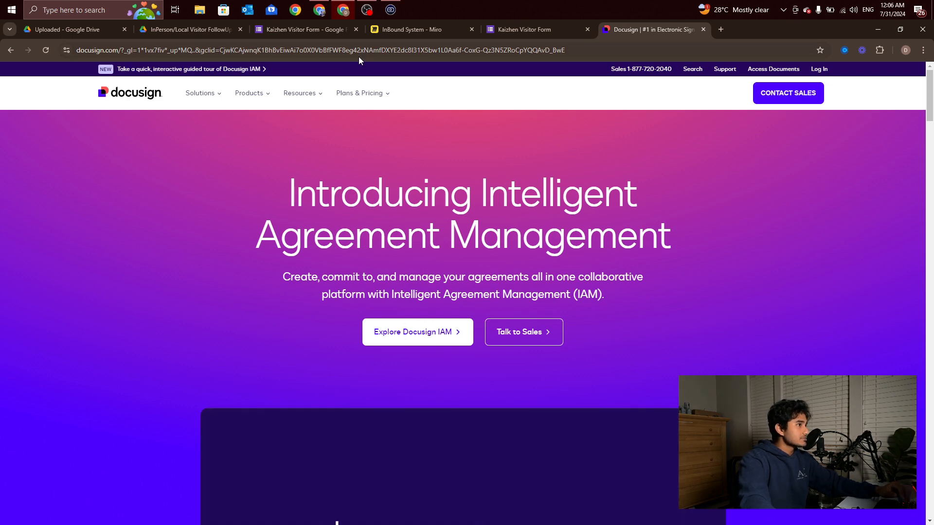
{"action": "left_click", "coordinate": [133, 92]}
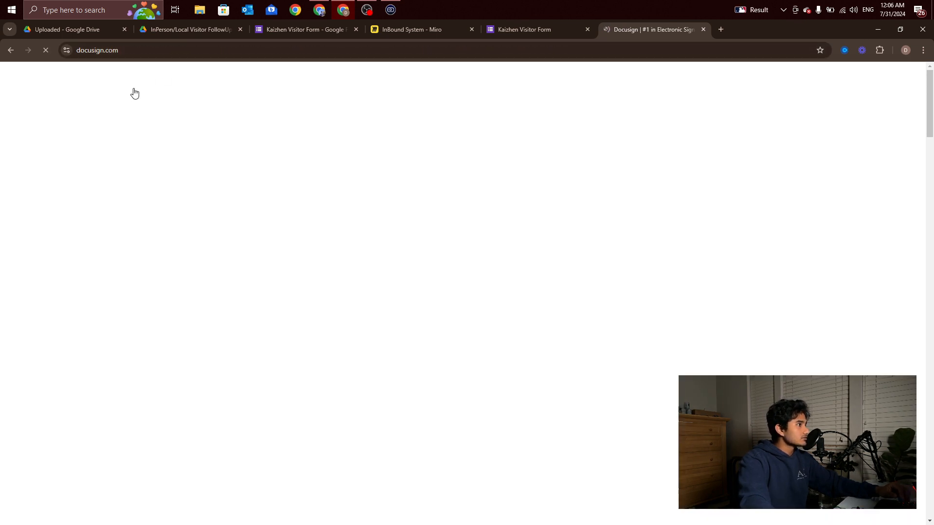
{"action": "left_click", "coordinate": [109, 55]}
{"action": "key", "text": "ctrl+c"}
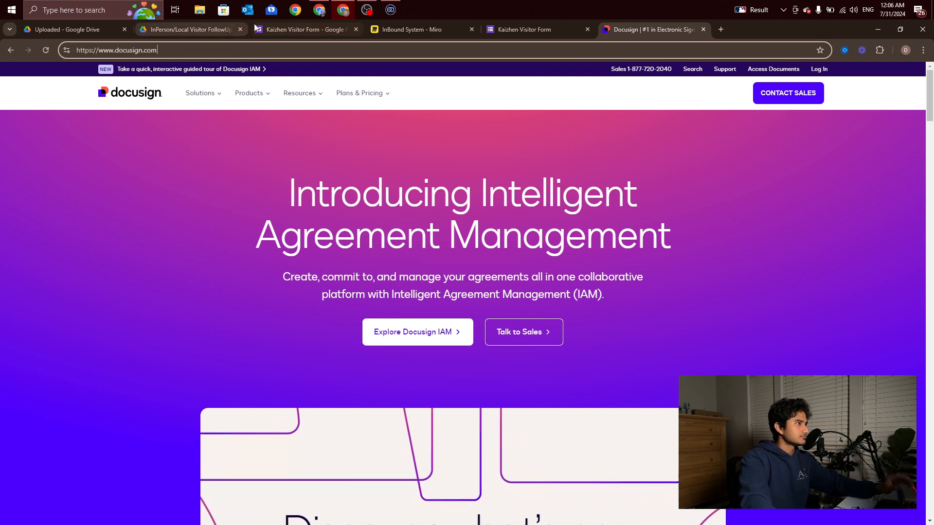
Return to the Make window and reposition the scenario view
{"action": "left_click", "coordinate": [320, 15]}
{"action": "scroll", "coordinate": [651, 197], "scroll_direction": "down", "scroll_amount": 3}
{"action": "scroll", "coordinate": [661, 196], "scroll_direction": "up", "scroll_amount": 4}
{"action": "left_click_drag", "start_coordinate": [669, 195], "coordinate": [644, 183]}
{"action": "left_click_drag", "start_coordinate": [539, 193], "coordinate": [558, 185]}
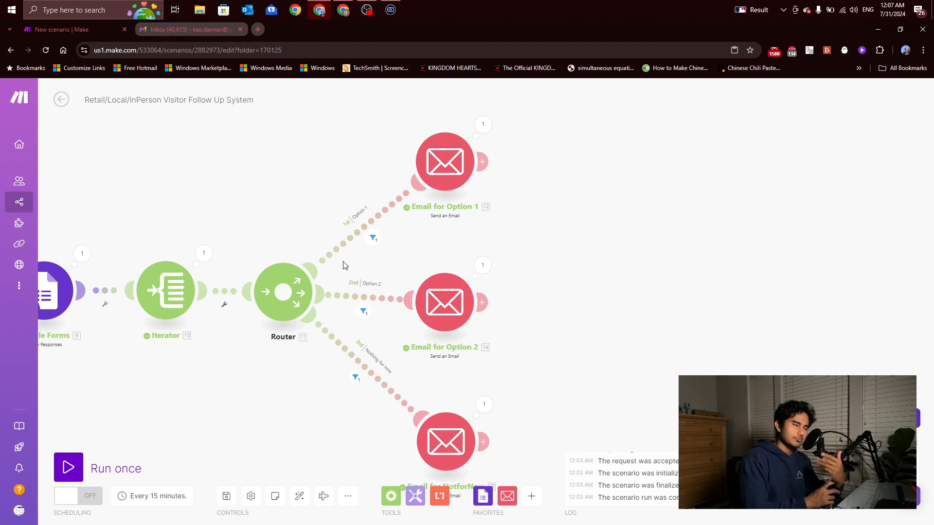
Search 'http' in the app list and add an HTTP Make a request module
{"action": "left_click_drag", "start_coordinate": [648, 194], "coordinate": [601, 188]}
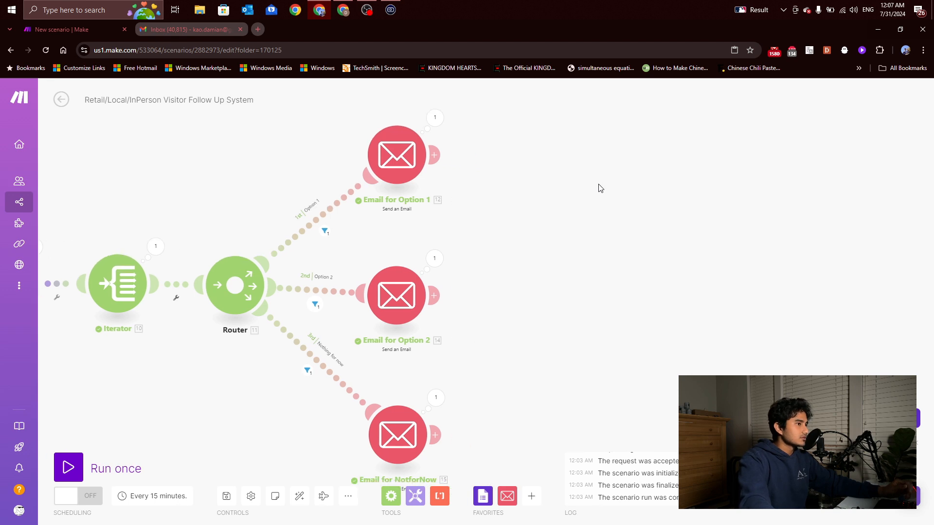
{"action": "left_click", "coordinate": [531, 496]}
{"action": "type", "text": "html"}
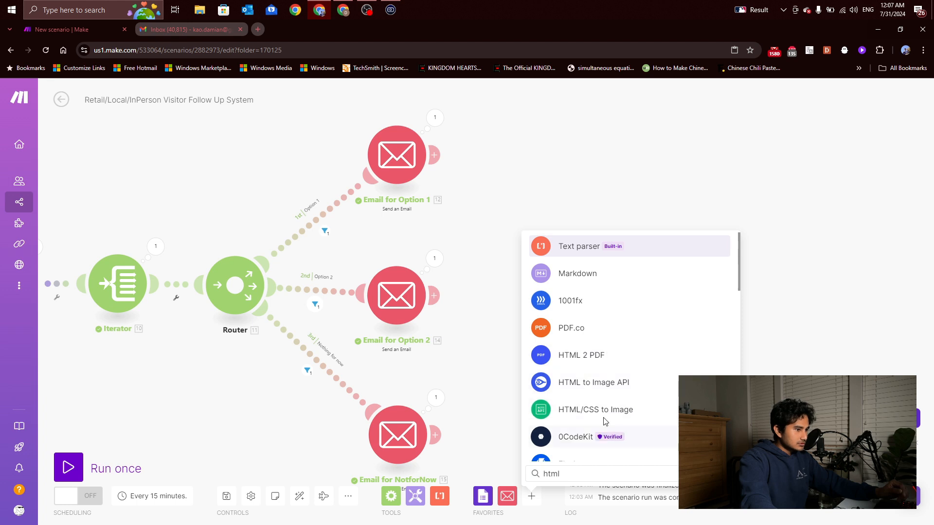
{"action": "scroll", "coordinate": [615, 353], "scroll_direction": "down", "scroll_amount": 1}
{"action": "scroll", "coordinate": [603, 312], "scroll_direction": "up", "scroll_amount": 2}
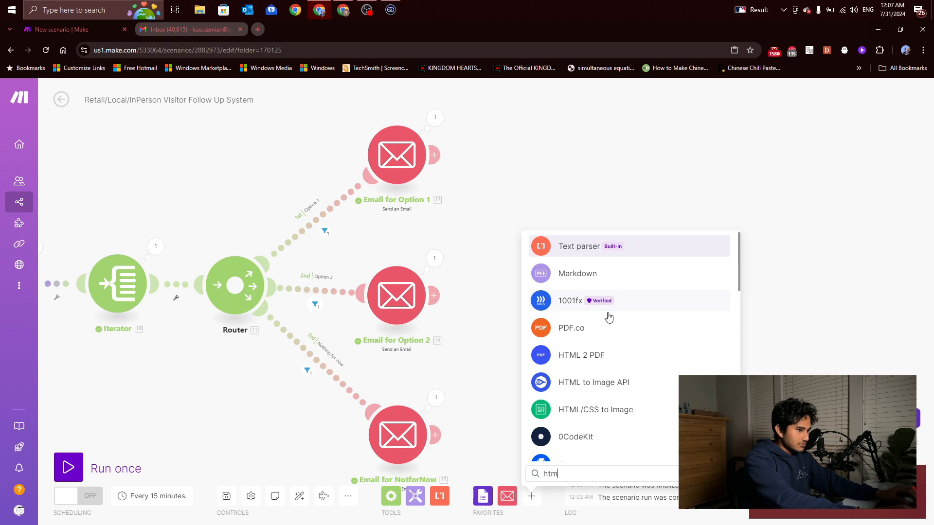
{"action": "key", "text": "BackSpace"}
{"action": "type", "text": "tp"}
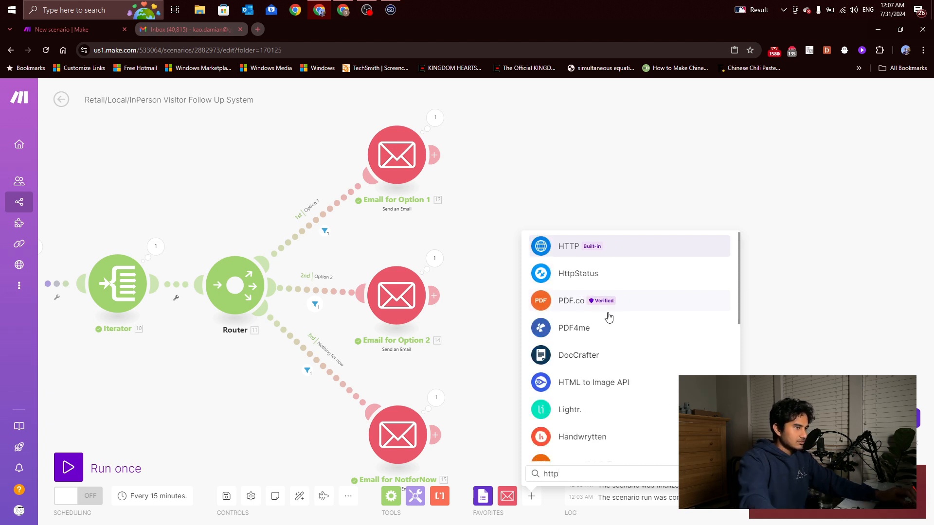
{"action": "left_click", "coordinate": [590, 248]}
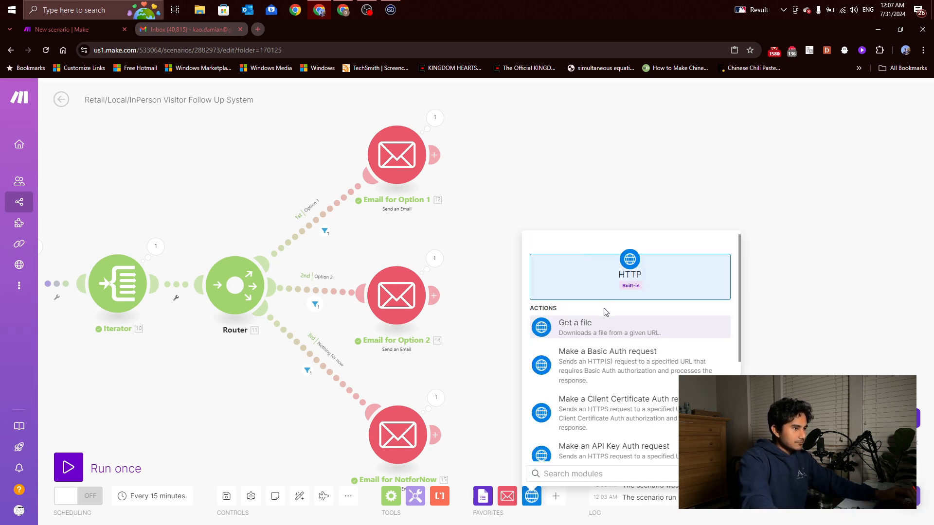
{"action": "scroll", "coordinate": [605, 312], "scroll_direction": "down", "scroll_amount": 5}
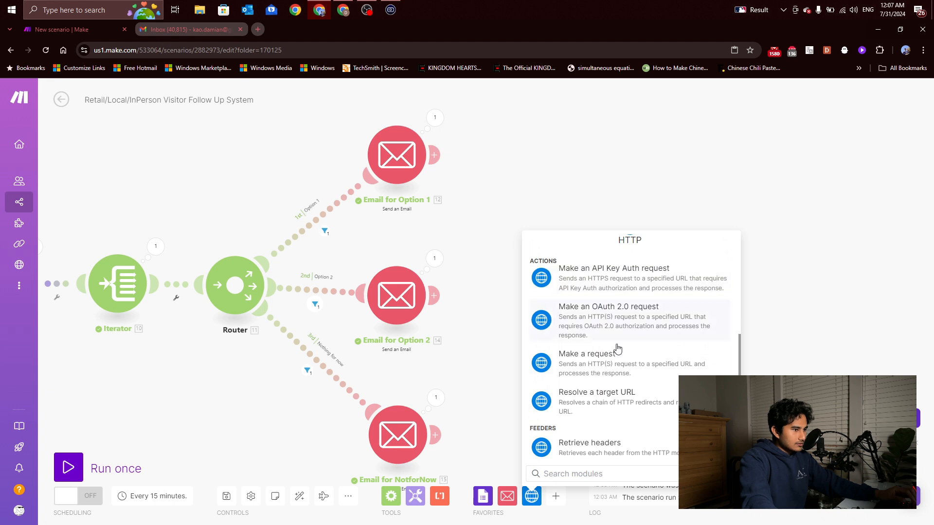
{"action": "scroll", "coordinate": [620, 365], "scroll_direction": "up", "scroll_amount": 5}
{"action": "scroll", "coordinate": [616, 355], "scroll_direction": "down", "scroll_amount": 5}
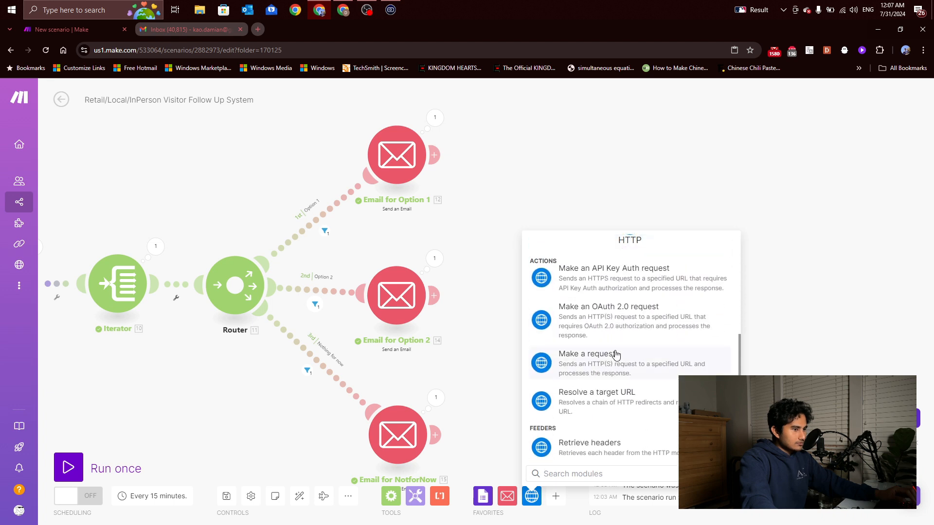
{"action": "scroll", "coordinate": [615, 354], "scroll_direction": "up", "scroll_amount": 5}
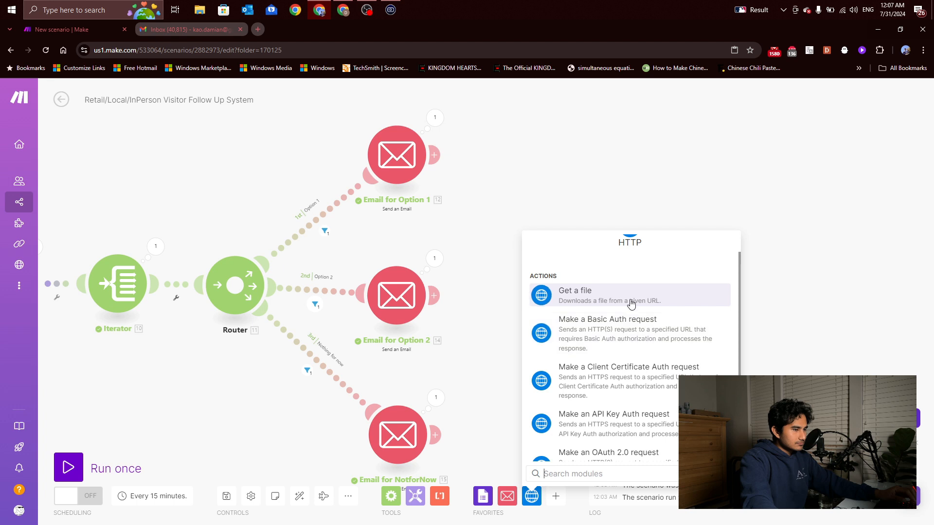
{"action": "scroll", "coordinate": [632, 305], "scroll_direction": "down", "scroll_amount": 5}
{"action": "left_click", "coordinate": [639, 366]}
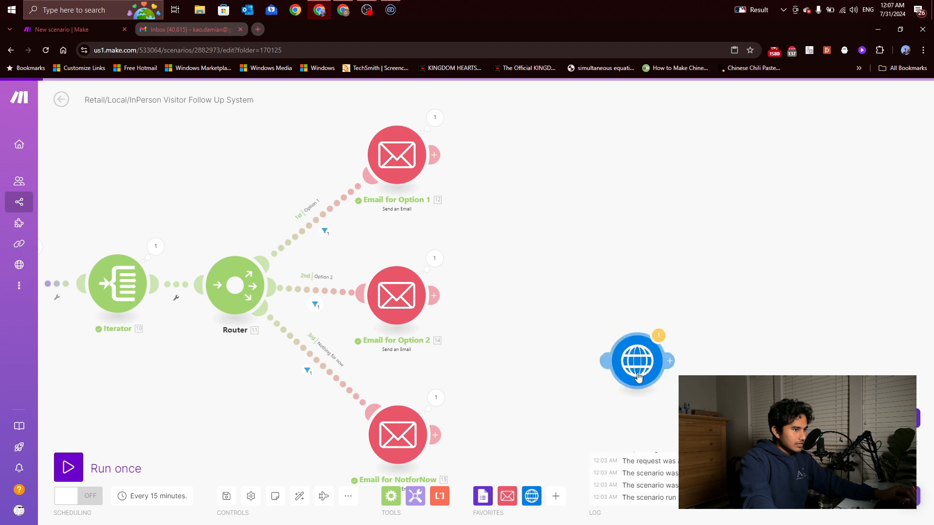
Place the HTTP module at lower left and move the Google Forms schedule onto it
{"action": "left_click_drag", "start_coordinate": [655, 224], "coordinate": [651, 236]}
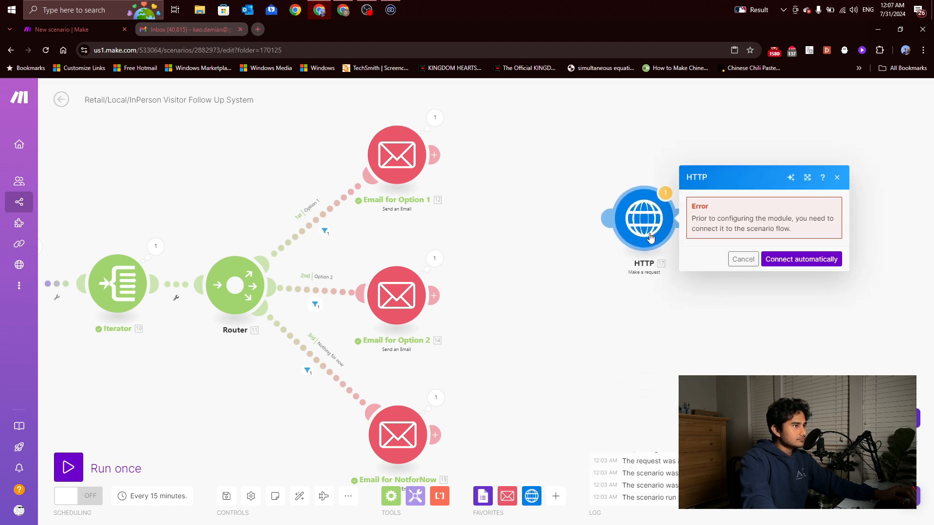
{"action": "left_click", "coordinate": [590, 319]}
{"action": "left_click_drag", "start_coordinate": [576, 296], "coordinate": [632, 279]}
{"action": "left_click_drag", "start_coordinate": [672, 253], "coordinate": [656, 252]}
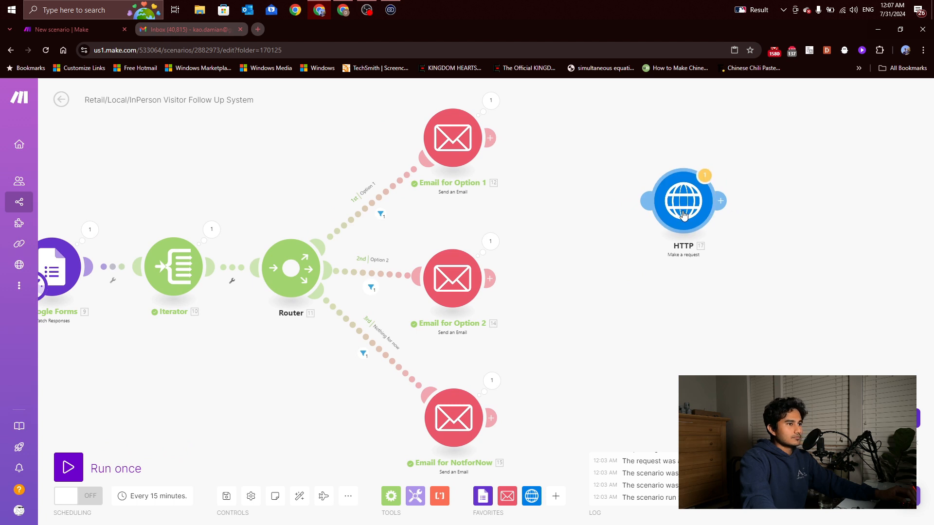
{"action": "mouse_move", "coordinate": [461, 148]}
{"action": "left_mouse_down"}
{"action": "mouse_move", "coordinate": [592, 126]}
{"action": "mouse_move", "coordinate": [452, 132]}
{"action": "left_mouse_up"}
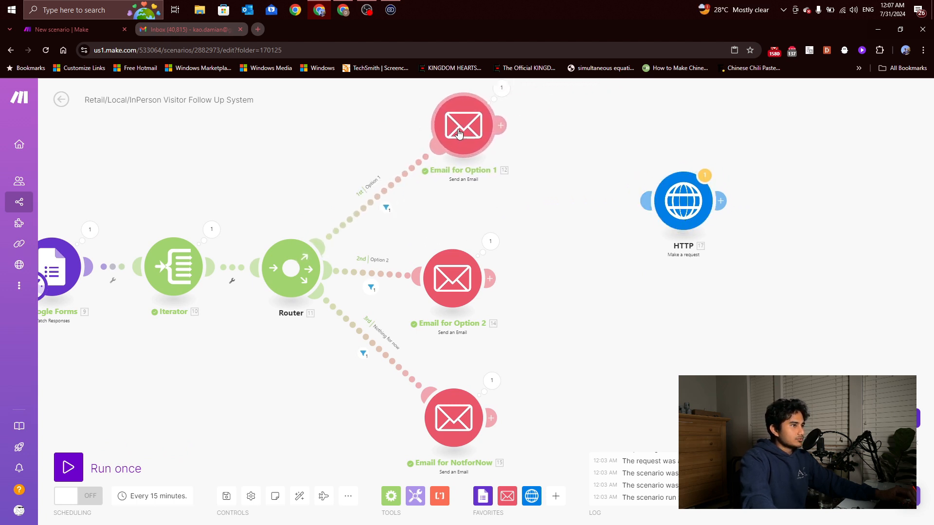
{"action": "scroll", "coordinate": [587, 175], "scroll_direction": "down", "scroll_amount": 3}
{"action": "left_click_drag", "start_coordinate": [595, 174], "coordinate": [270, 368]}
{"action": "scroll", "coordinate": [374, 316], "scroll_direction": "up", "scroll_amount": 2}
{"action": "left_click_drag", "start_coordinate": [215, 186], "coordinate": [282, 365]}
Set the HTTP request URL to the pasted Docusign homepage address
{"action": "left_click", "coordinate": [282, 365]}
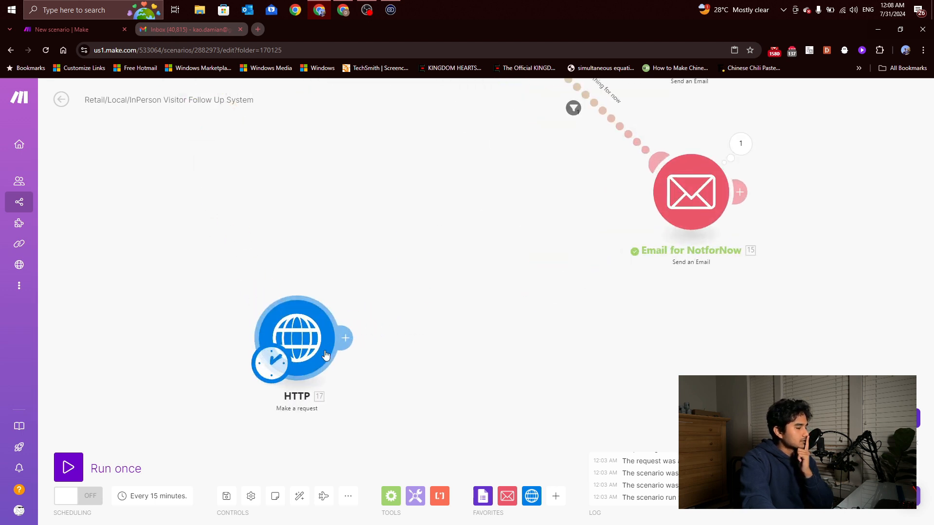
{"action": "left_click", "coordinate": [383, 248]}
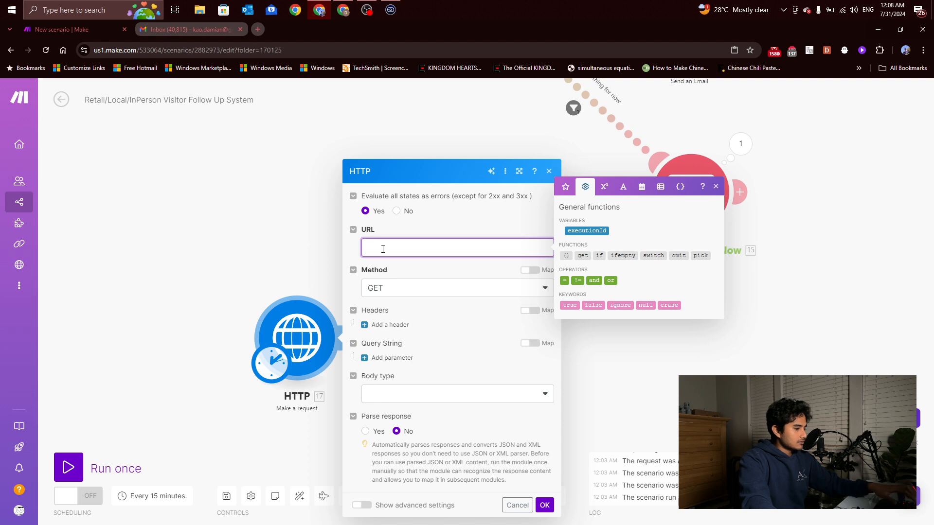
{"action": "key", "text": "ctrl+v"}
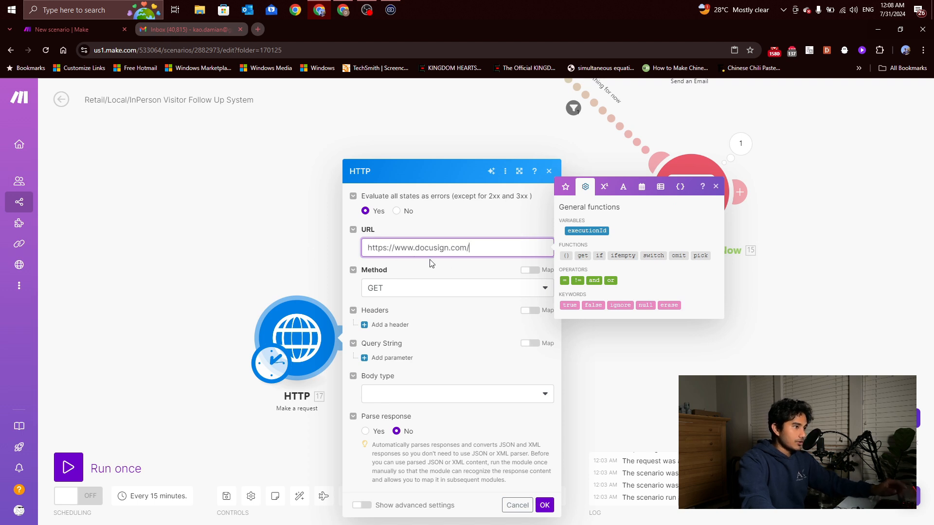
{"action": "left_click", "coordinate": [274, 240]}
{"action": "scroll", "coordinate": [286, 276], "scroll_direction": "down", "scroll_amount": 3}
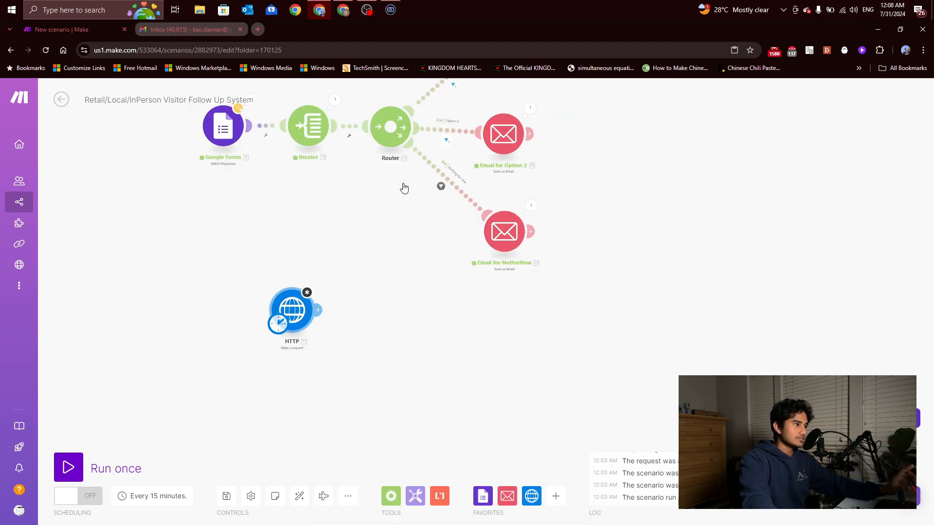
{"action": "left_click_drag", "start_coordinate": [425, 132], "coordinate": [432, 174]}
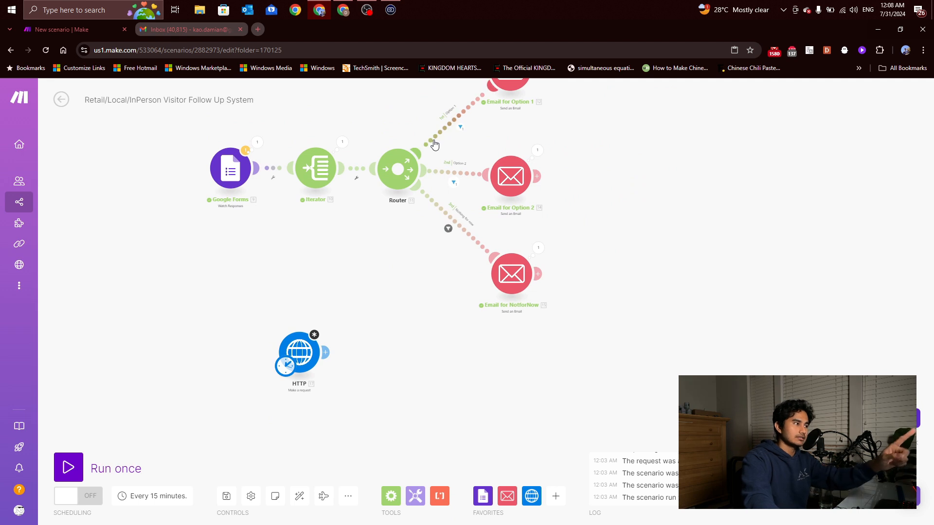
{"action": "scroll", "coordinate": [308, 336], "scroll_direction": "up", "scroll_amount": 3}
{"action": "scroll", "coordinate": [325, 233], "scroll_direction": "down", "scroll_amount": 4}
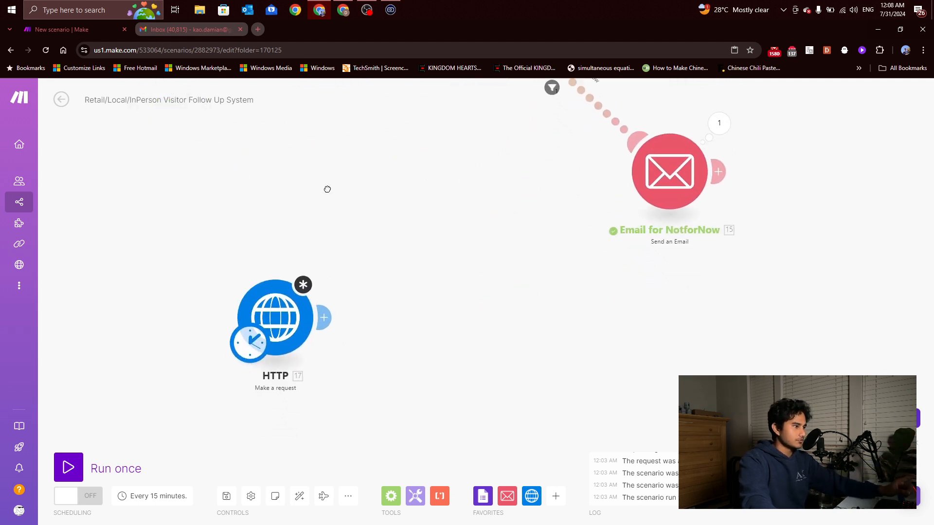
{"action": "scroll", "coordinate": [318, 273], "scroll_direction": "up", "scroll_amount": 3}
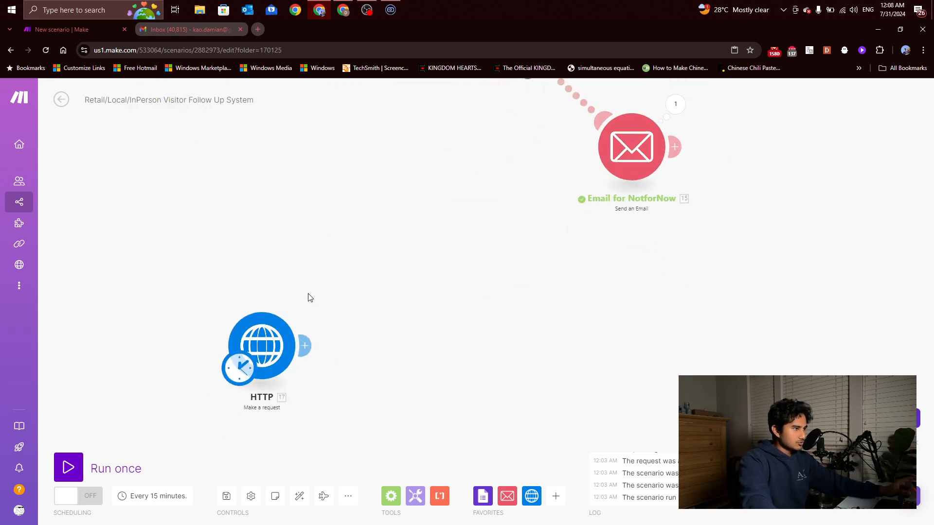
Keep the GET method and send a Raw body with Text (text/plain) content type
{"action": "left_click", "coordinate": [275, 353]}
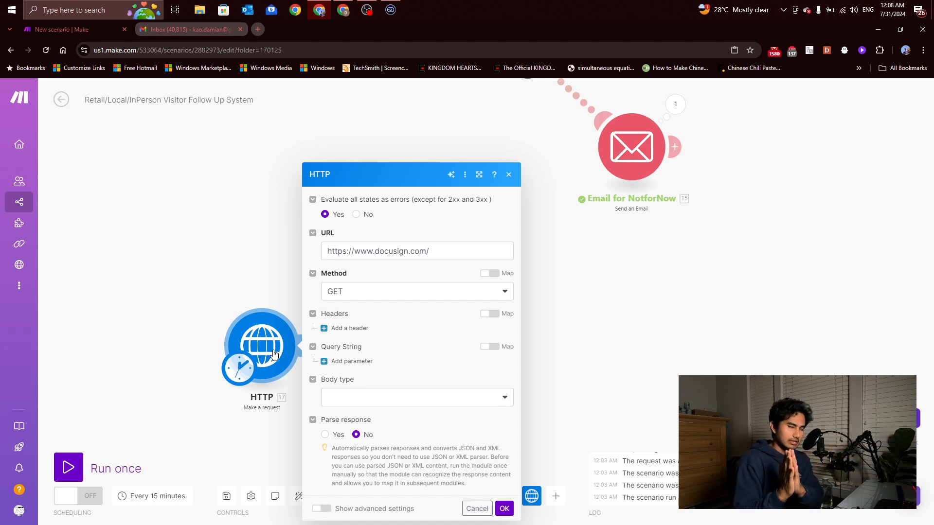
{"action": "left_click", "coordinate": [357, 293]}
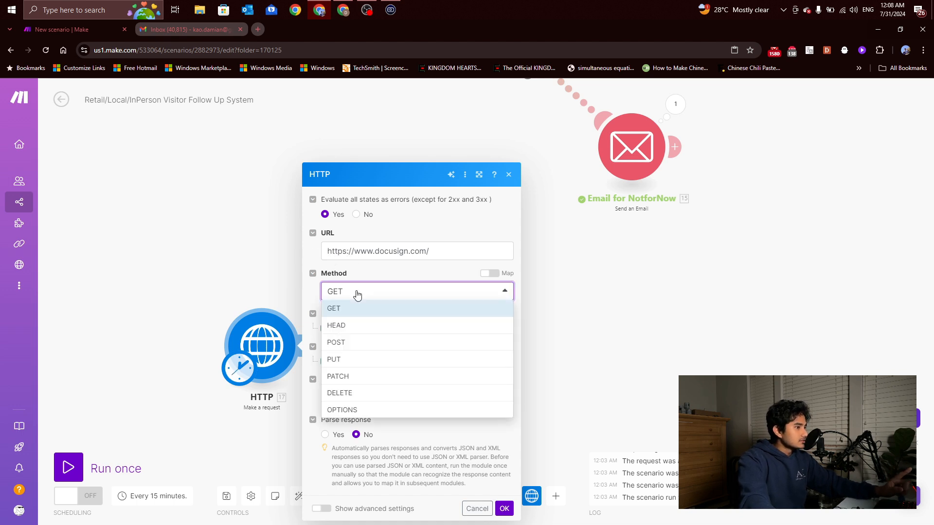
{"action": "left_click", "coordinate": [357, 294]}
{"action": "left_click", "coordinate": [380, 402]}
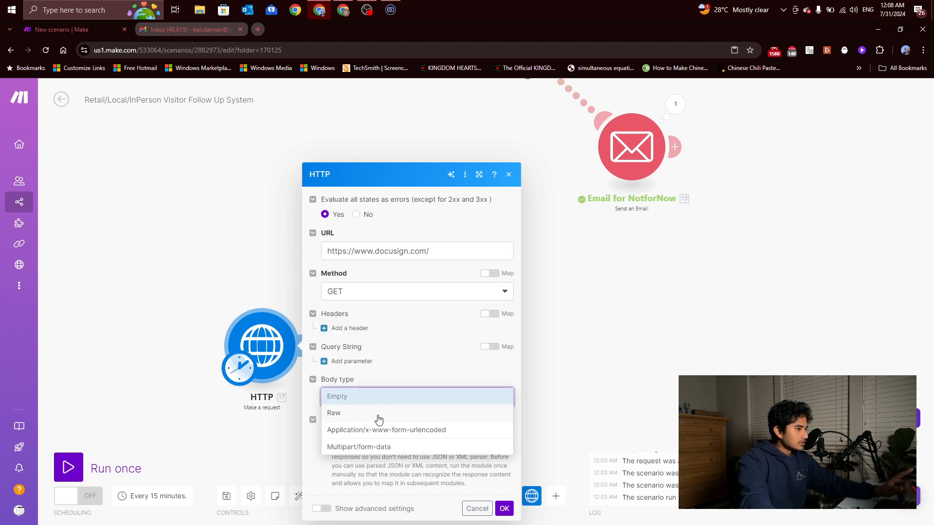
{"action": "left_click", "coordinate": [379, 415]}
{"action": "left_click", "coordinate": [371, 345]}
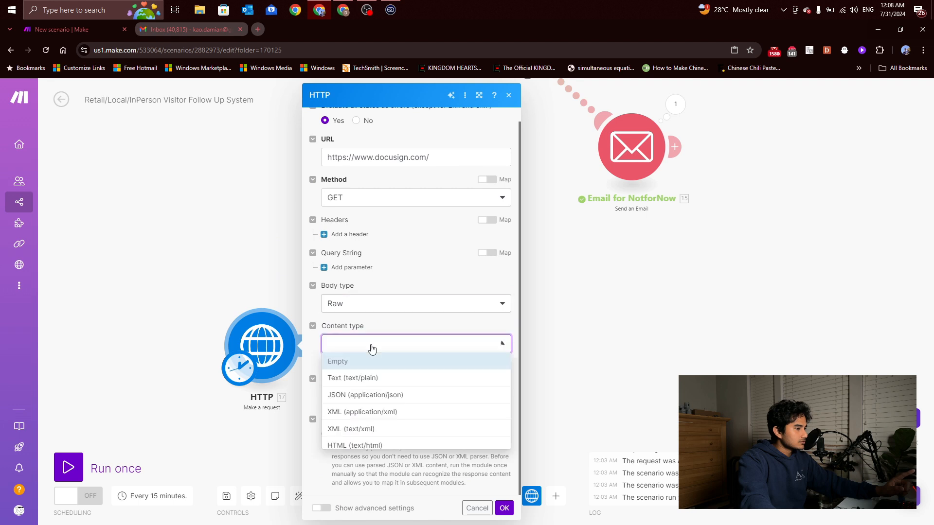
{"action": "left_click", "coordinate": [374, 378]}
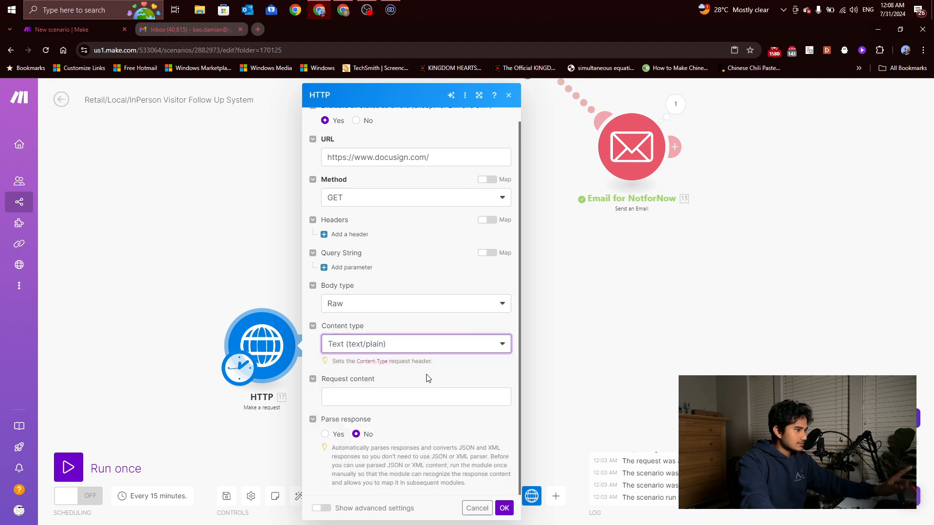
{"action": "left_click", "coordinate": [504, 508]}
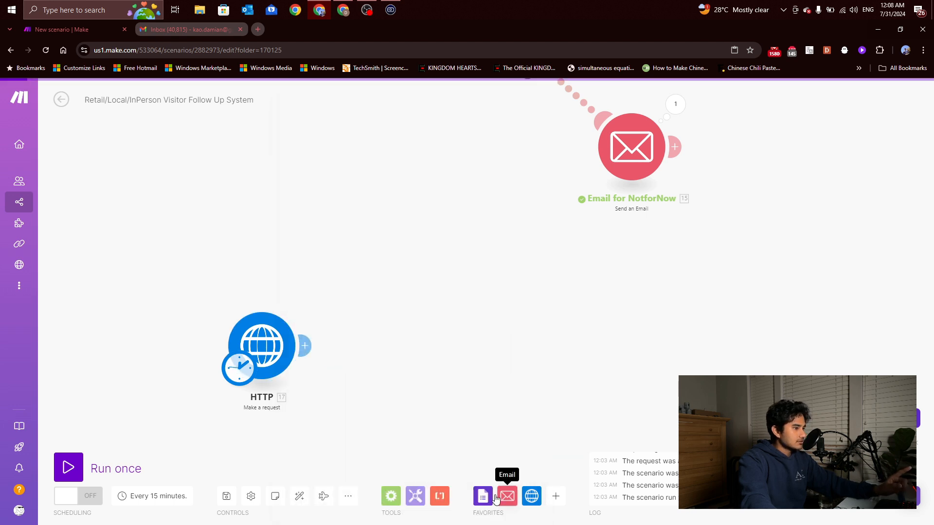
Run only the HTTP module, review the returned Docusign HTML Data, and add a module after it
{"action": "right_click", "coordinate": [267, 343]}
{"action": "left_click", "coordinate": [294, 368]}
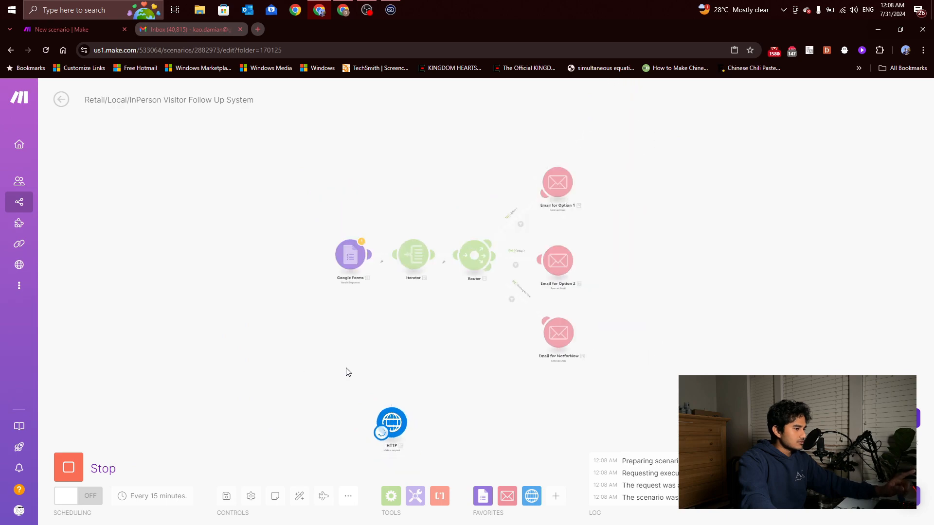
{"action": "scroll", "coordinate": [363, 333], "scroll_direction": "down", "scroll_amount": 1}
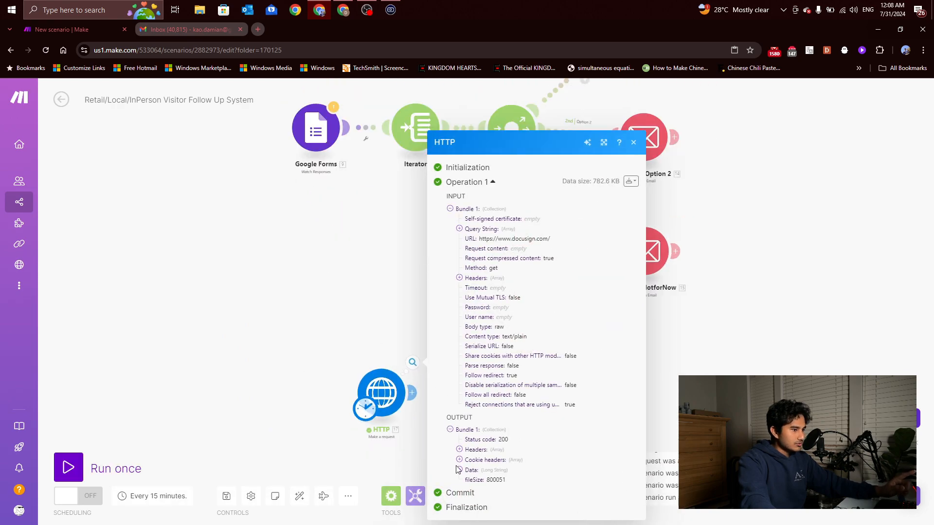
{"action": "left_click", "coordinate": [459, 471]}
{"action": "scroll", "coordinate": [500, 314], "scroll_direction": "down", "scroll_amount": 10}
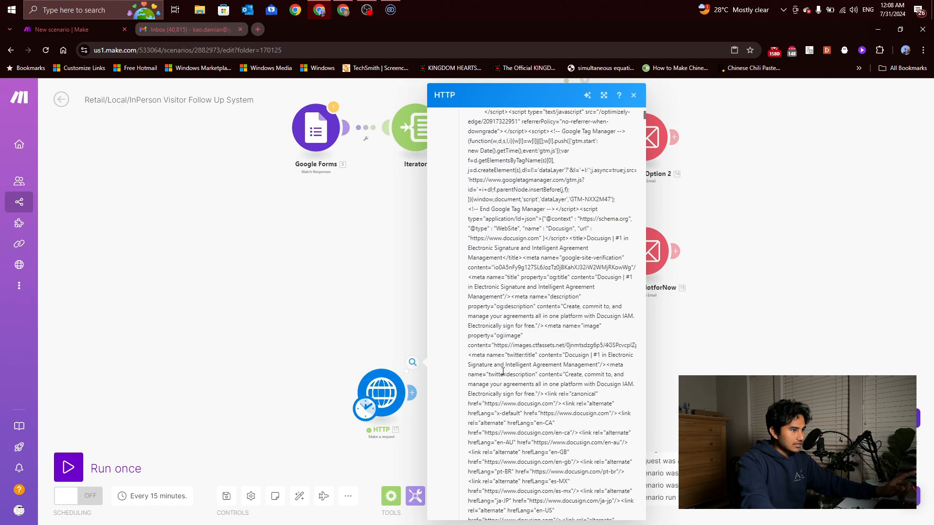
{"action": "scroll", "coordinate": [500, 314], "scroll_direction": "down", "scroll_amount": 15}
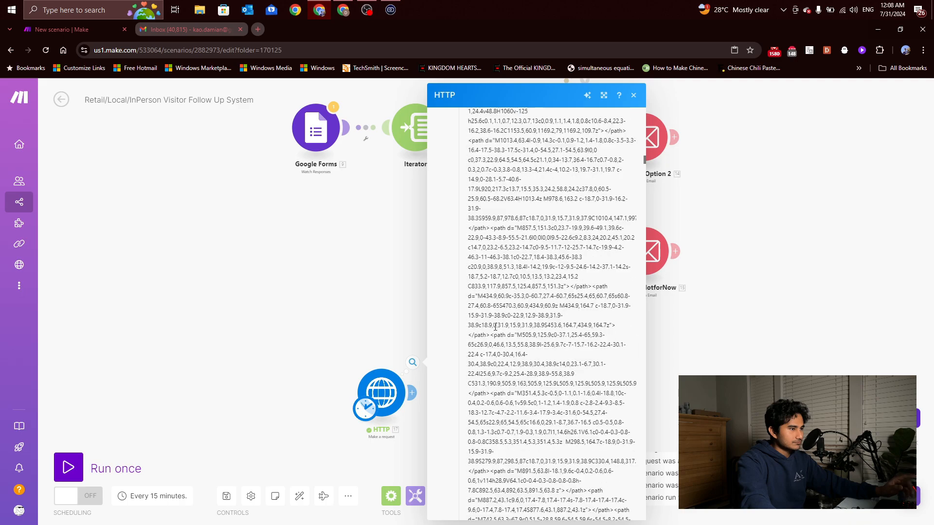
{"action": "scroll", "coordinate": [490, 347], "scroll_direction": "down", "scroll_amount": 15}
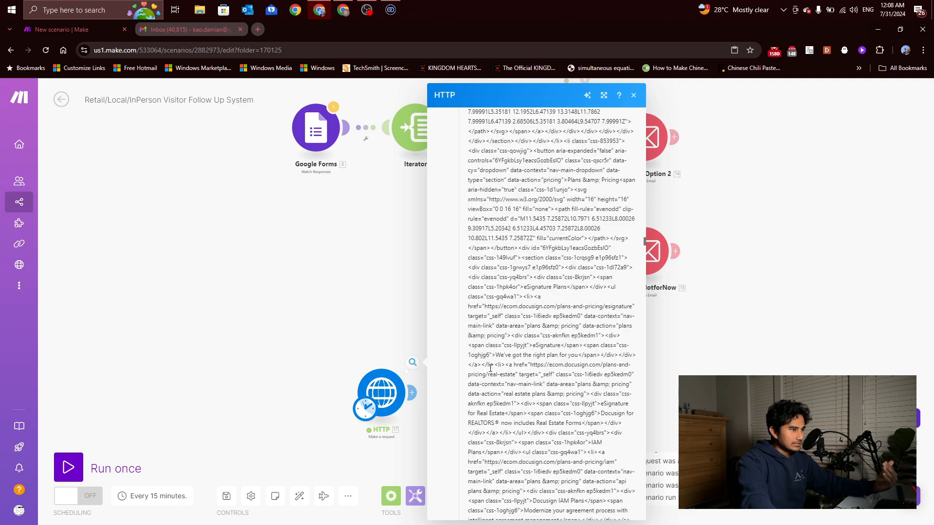
{"action": "left_click", "coordinate": [372, 333]}
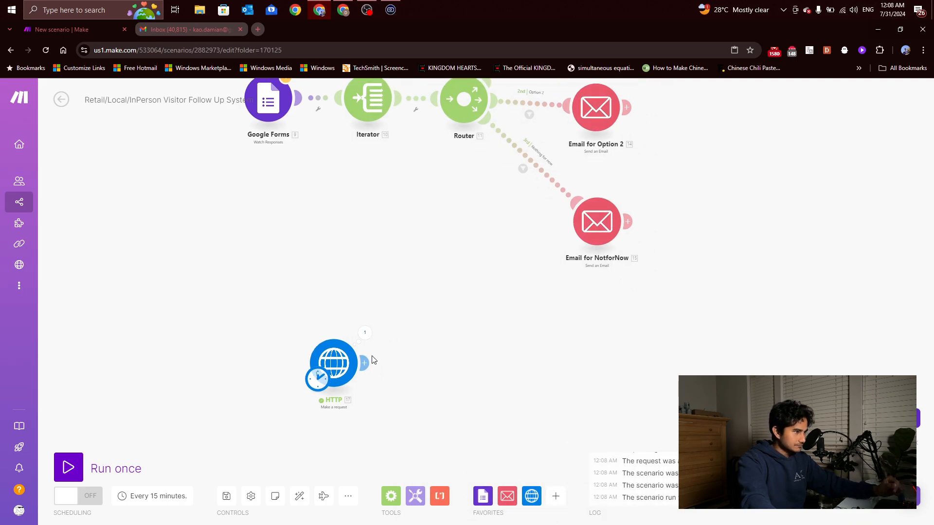
{"action": "left_click", "coordinate": [372, 361]}
Add an OpenAI Create a Completion module using the GPT-4o model
{"action": "left_click", "coordinate": [516, 455]}
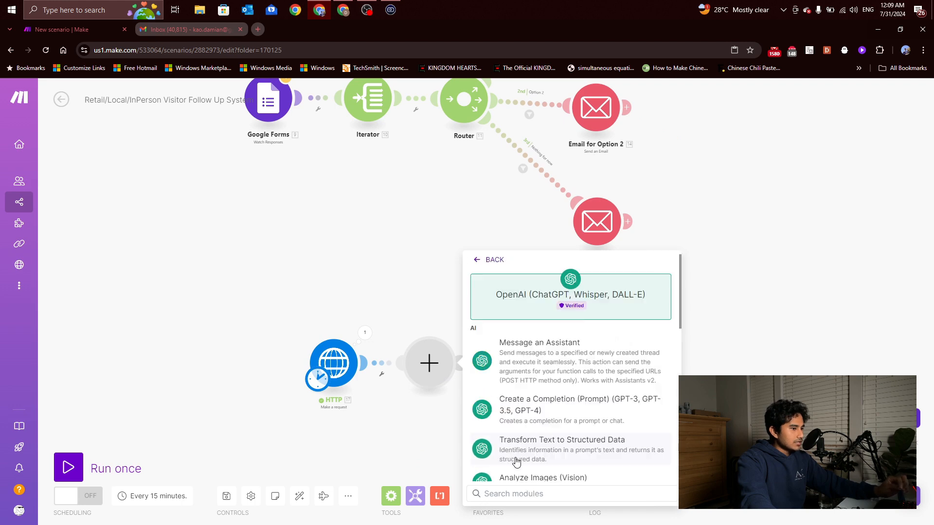
{"action": "left_click", "coordinate": [580, 402]}
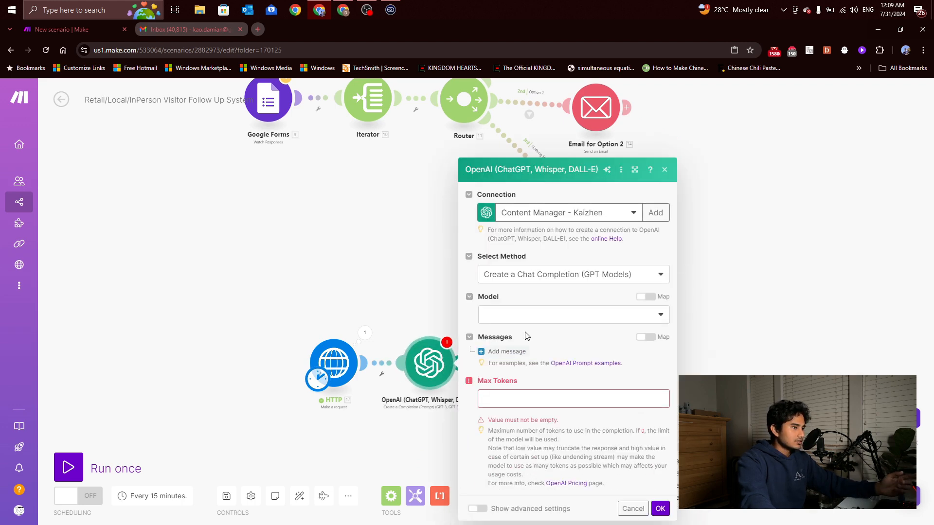
{"action": "left_click", "coordinate": [528, 319]}
{"action": "left_click", "coordinate": [538, 361]}
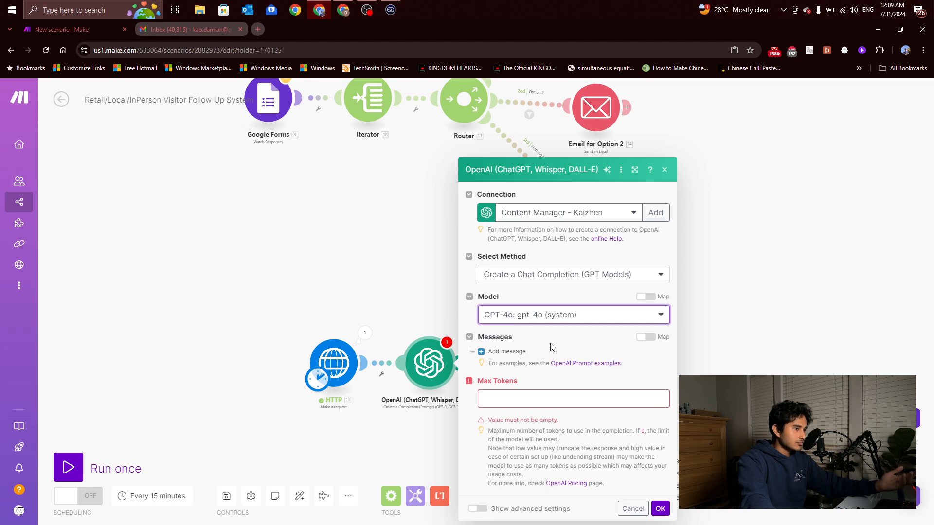
Add a System message: 'you are a helpful and intelligent website copywriting assistant'
{"action": "left_click", "coordinate": [513, 357]}
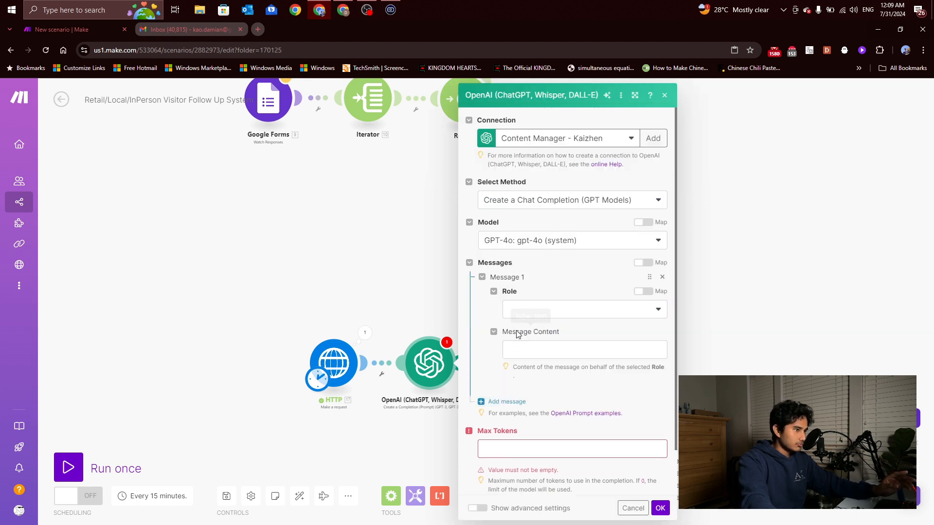
{"action": "left_click", "coordinate": [525, 310]}
{"action": "left_click", "coordinate": [532, 327]}
{"action": "left_click", "coordinate": [544, 348]}
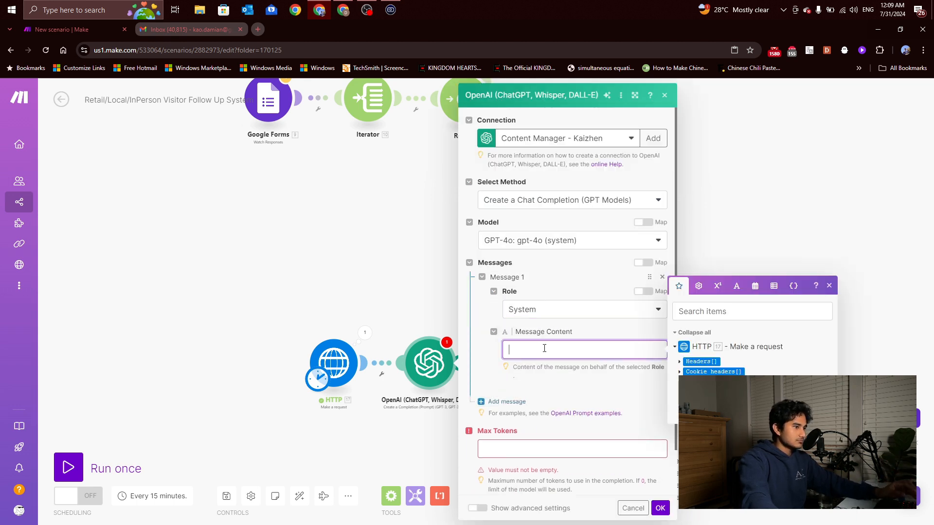
{"action": "type", "text": "you are a helpful and intelligent"}
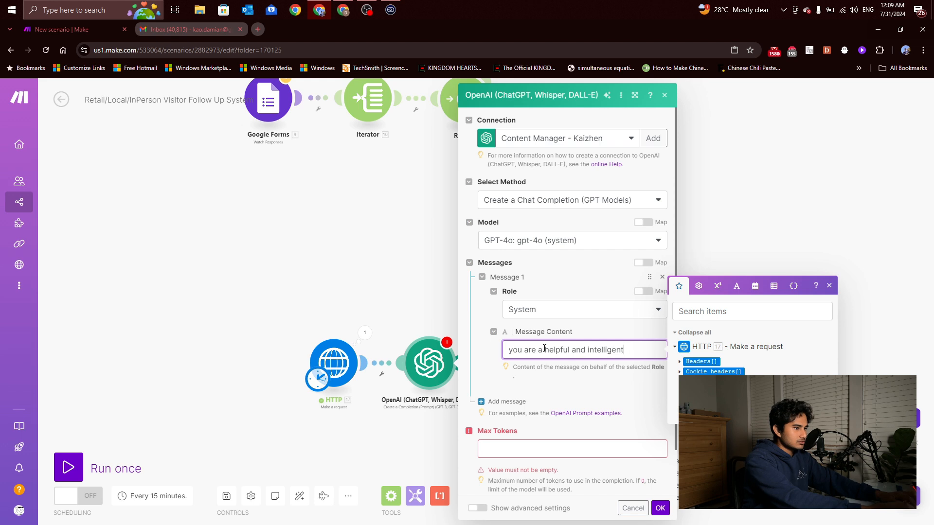
{"action": "type", "text": "e copywriting assista"}
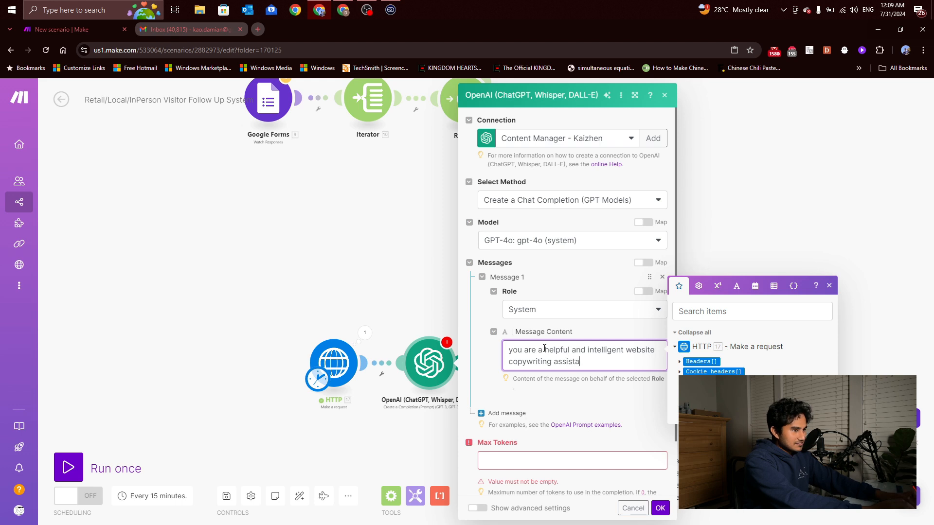
{"action": "type", "text": "nt"}
{"action": "left_click", "coordinate": [557, 394]}
Add a second prompt message with the User role
{"action": "scroll", "coordinate": [540, 369], "scroll_direction": "down", "scroll_amount": 1}
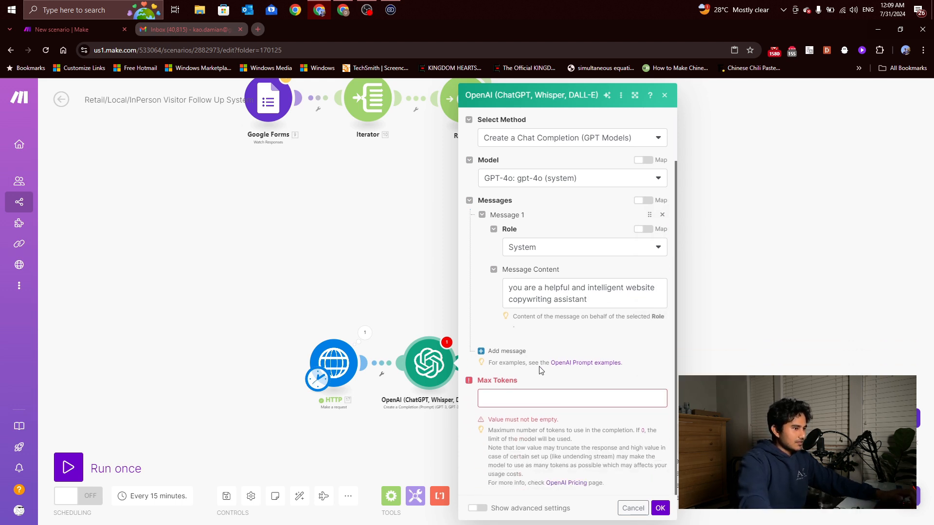
{"action": "left_click", "coordinate": [512, 352]}
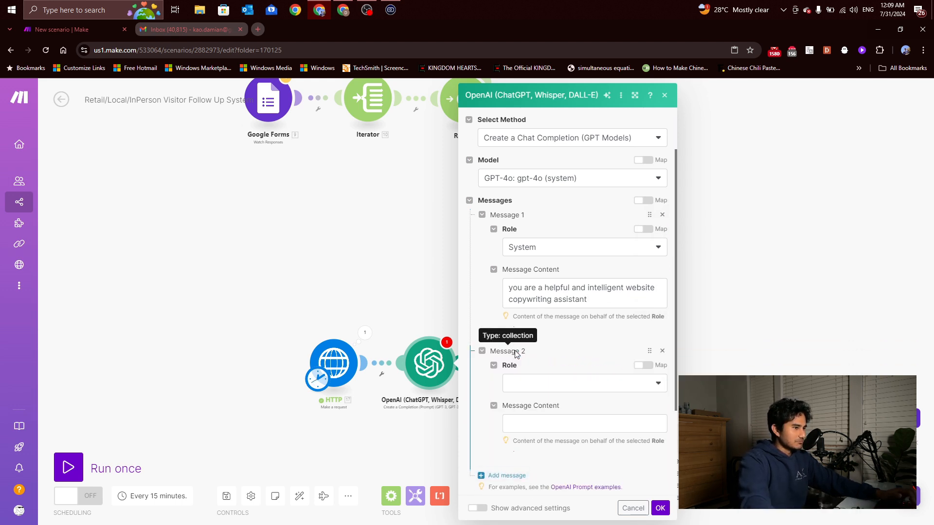
{"action": "left_click", "coordinate": [543, 384]}
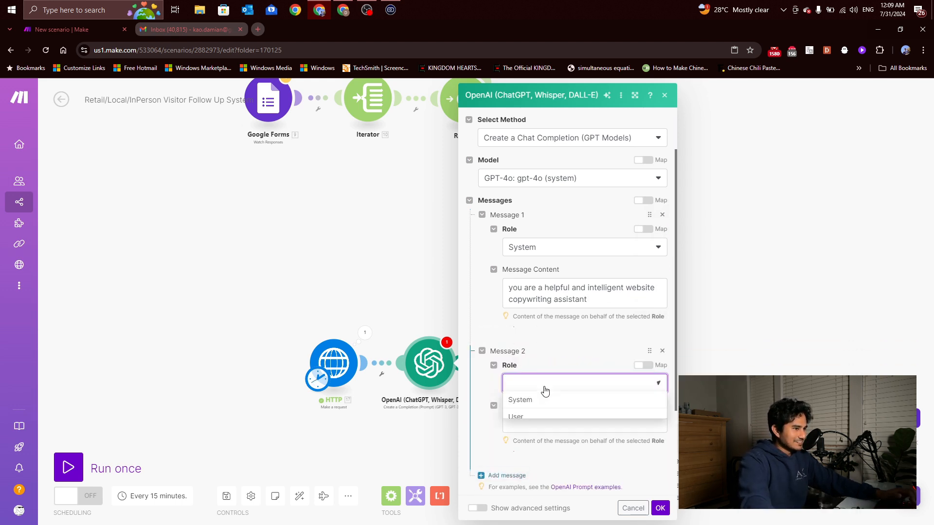
{"action": "left_click", "coordinate": [544, 418]}
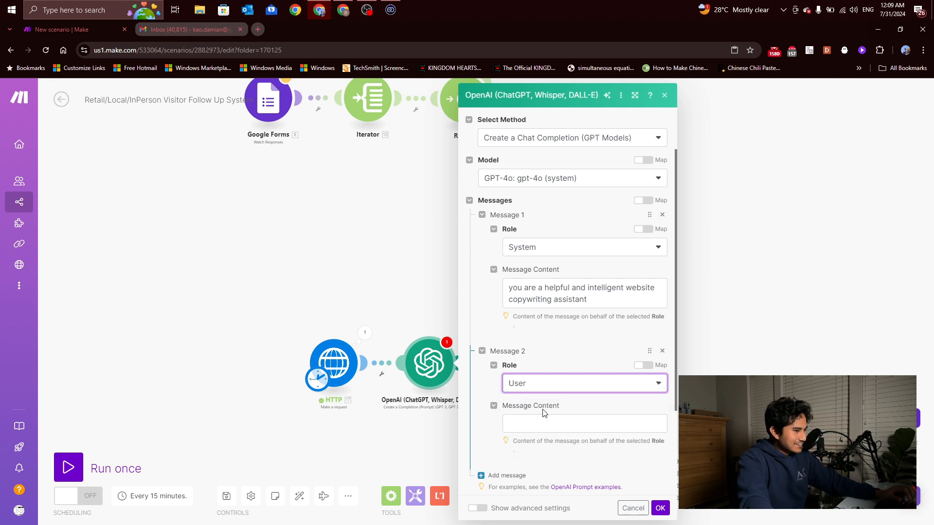
{"action": "left_click", "coordinate": [565, 421]}
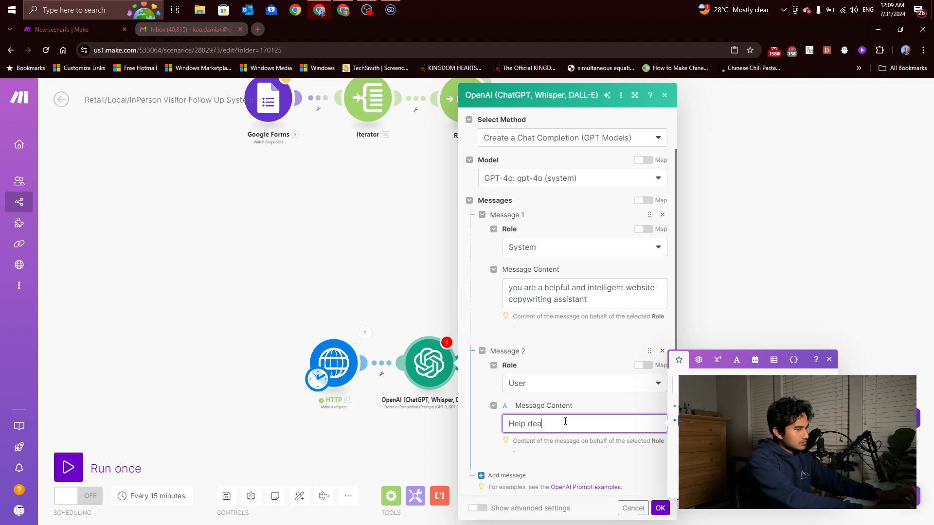
{"action": "key", "text": "ctrl+a"}
{"action": "key", "text": "BackSpace"}
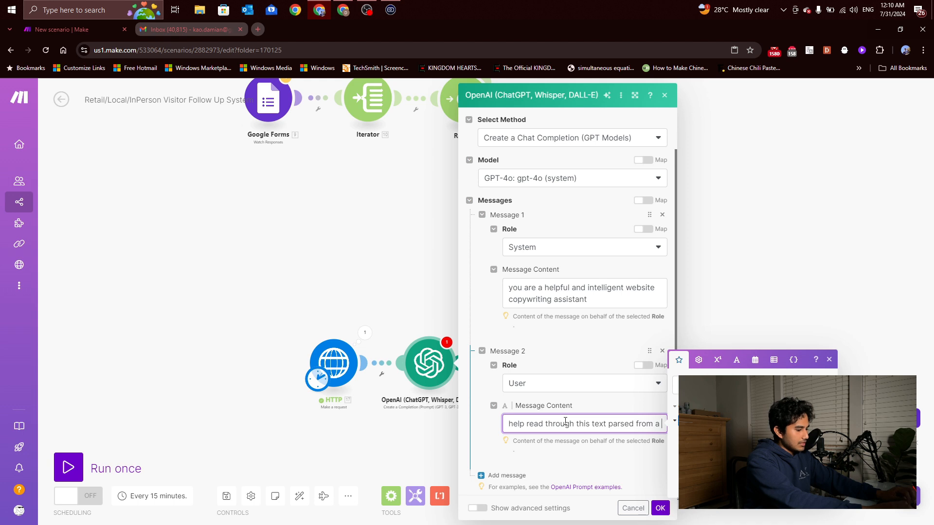
Write Message 2 asking to identify improvements to the client's website and write a short summary
{"action": "type", "text": "clients websit"}
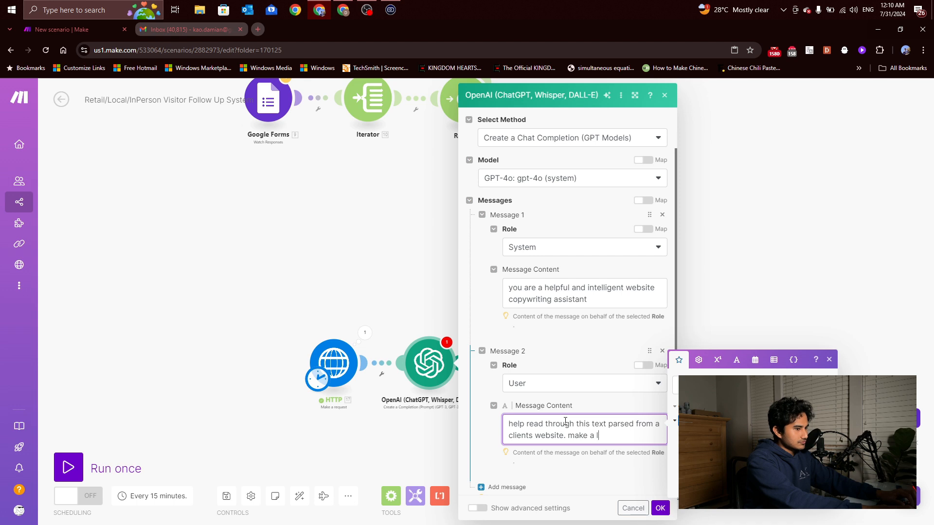
{"action": "type", "text": "e. i"}
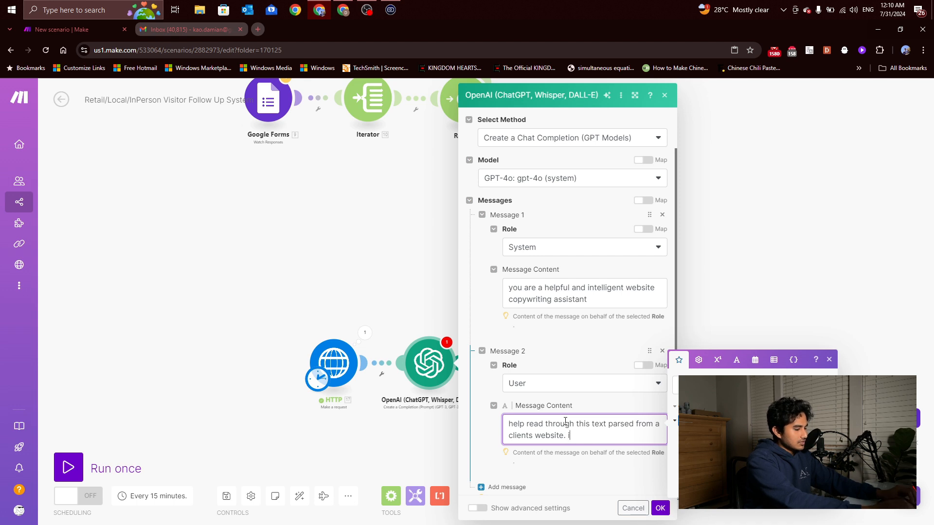
{"action": "type", "text": "dentfy por"}
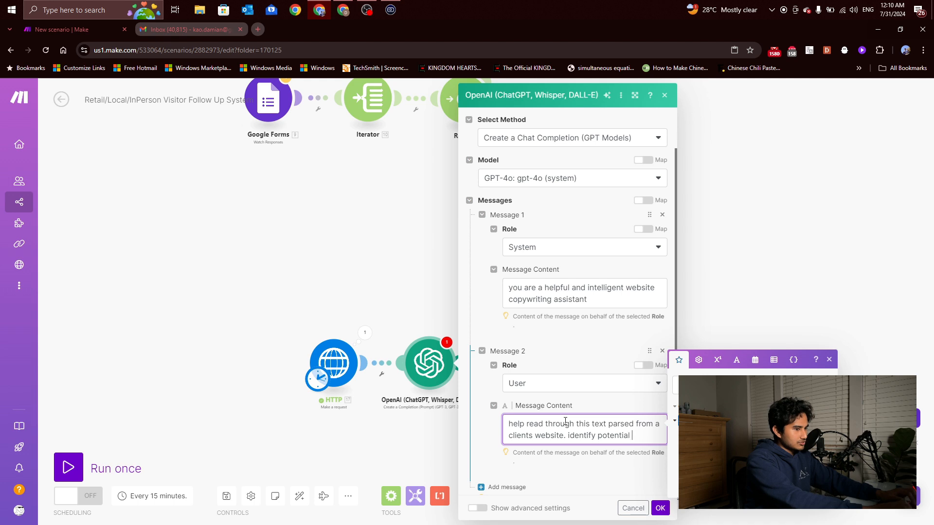
{"action": "type", "text": "vm"}
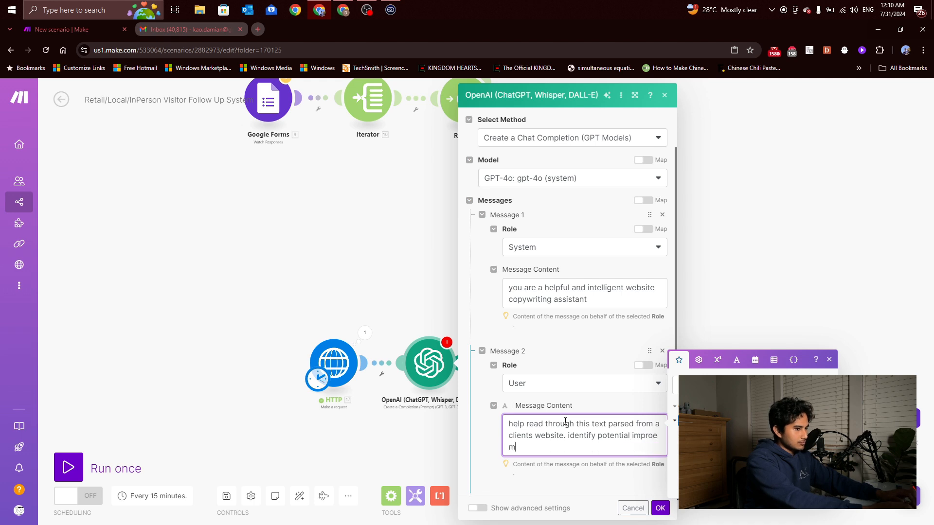
{"action": "key", "text": "BackSpace"}
{"action": "key", "text": "BackSpace"}
{"action": "type", "text": "c"}
{"action": "key", "text": "BackSpace"}
{"action": "type", "text": "vements, and write a"}
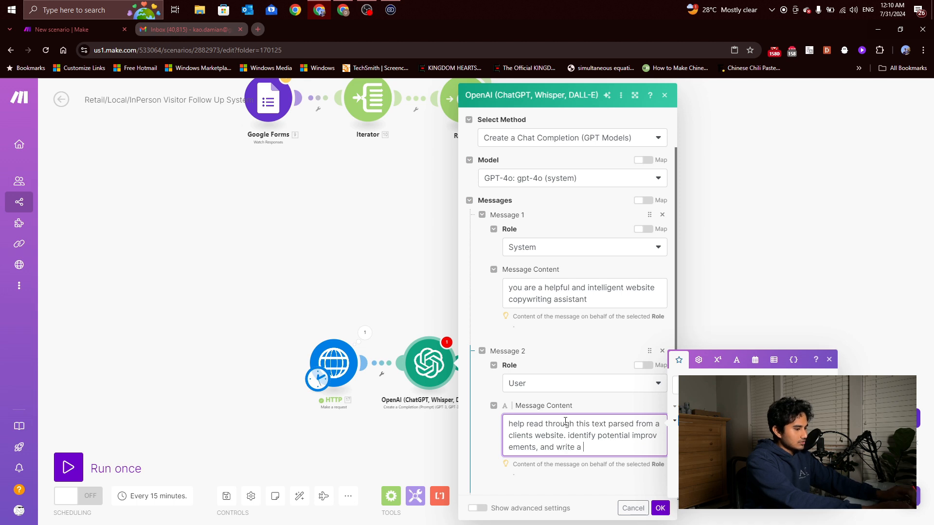
{"action": "type", "text": " short"}
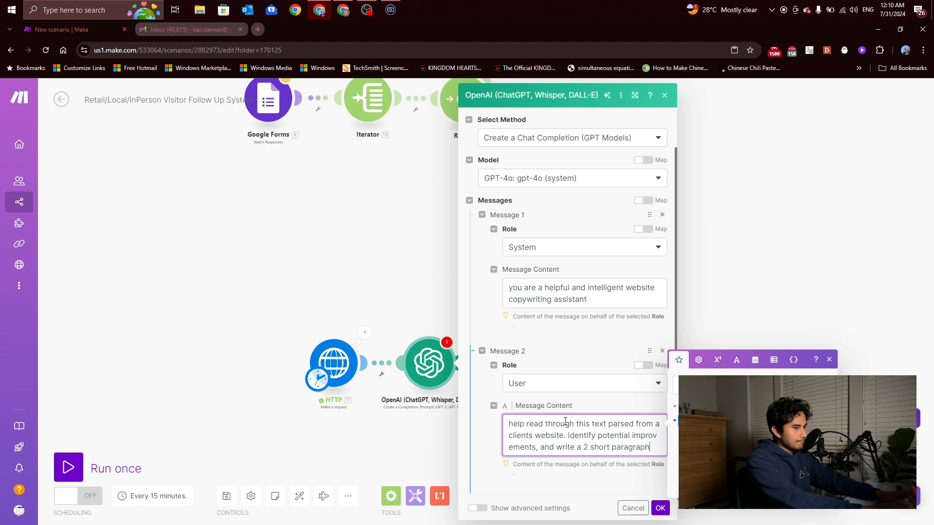
{"action": "type", "text": "paragraphs max as a "}
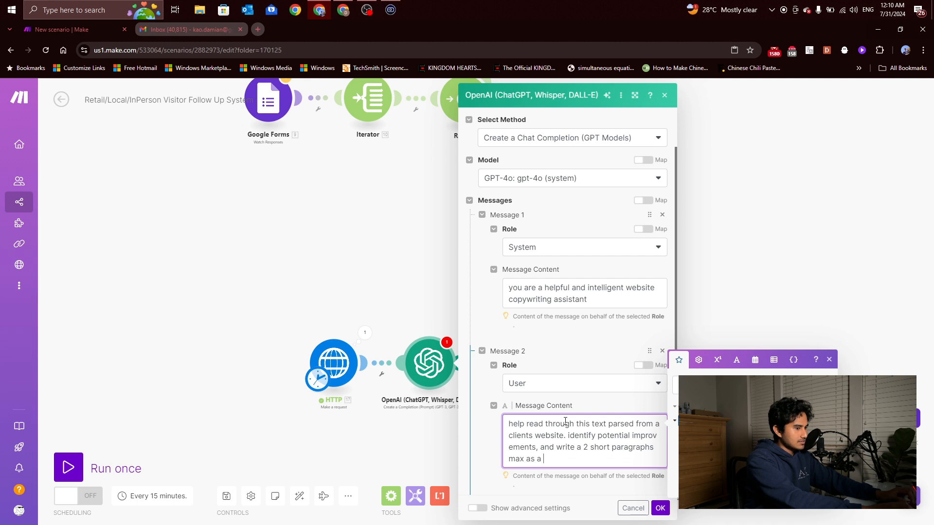
{"action": "type", "text": "summaryt"}
{"action": "key", "text": "BackSpace"}
{"action": "type", "text": "."}
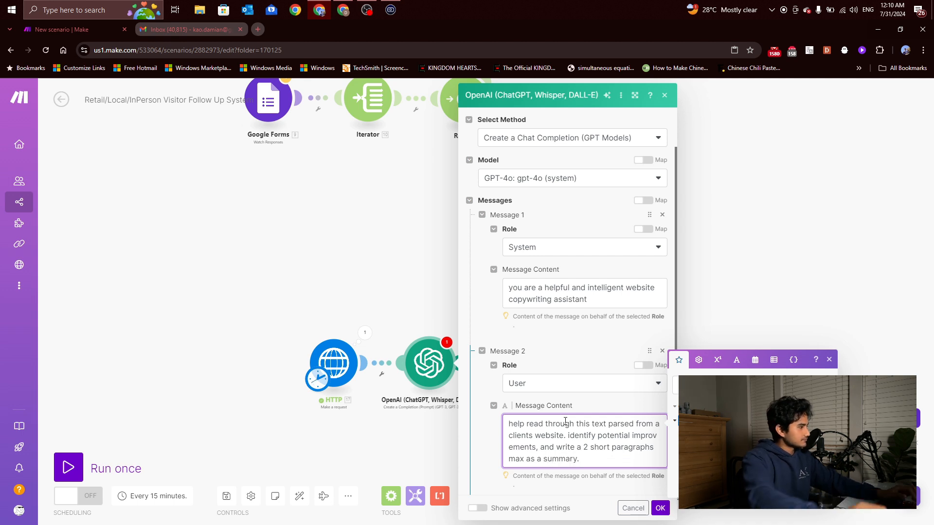
{"action": "left_click", "coordinate": [570, 474]}
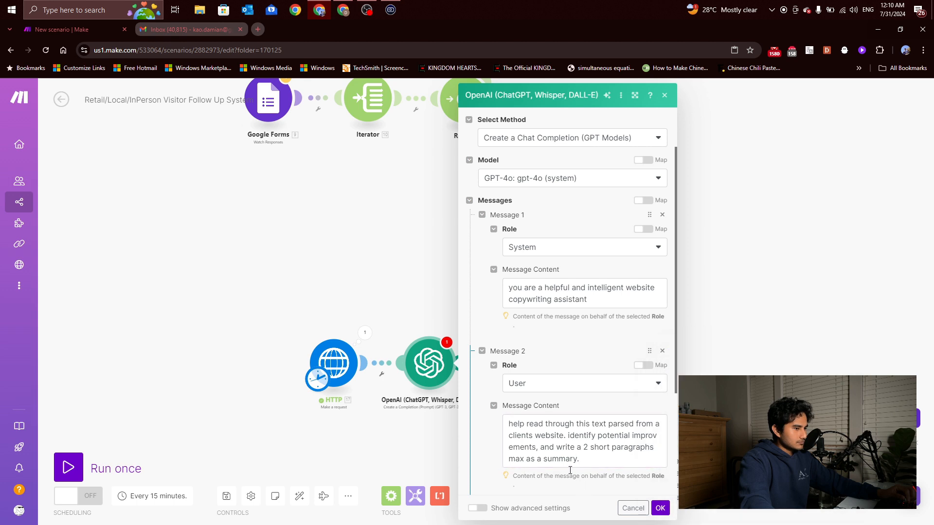
Add a third User message with placeholder content 'dd'
{"action": "scroll", "coordinate": [549, 388], "scroll_direction": "down", "scroll_amount": 3}
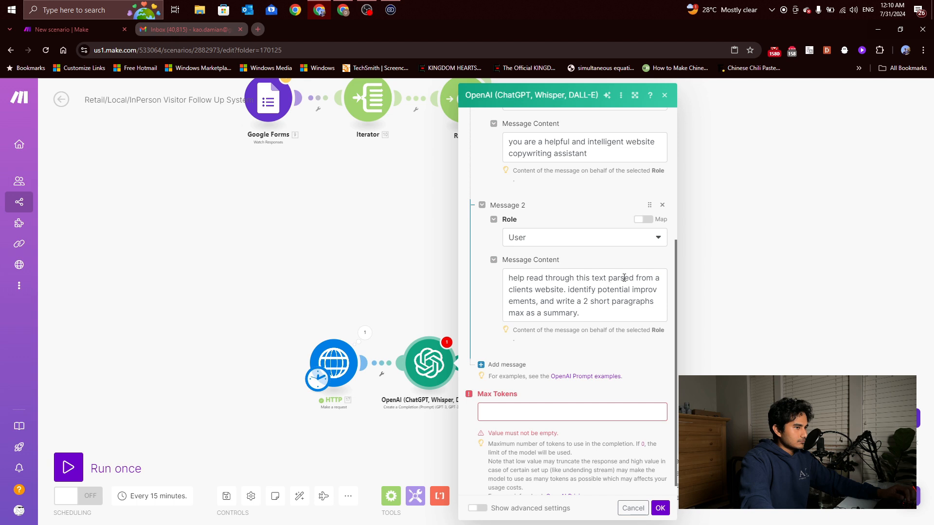
{"action": "left_click", "coordinate": [506, 364]}
{"action": "left_click", "coordinate": [538, 402]}
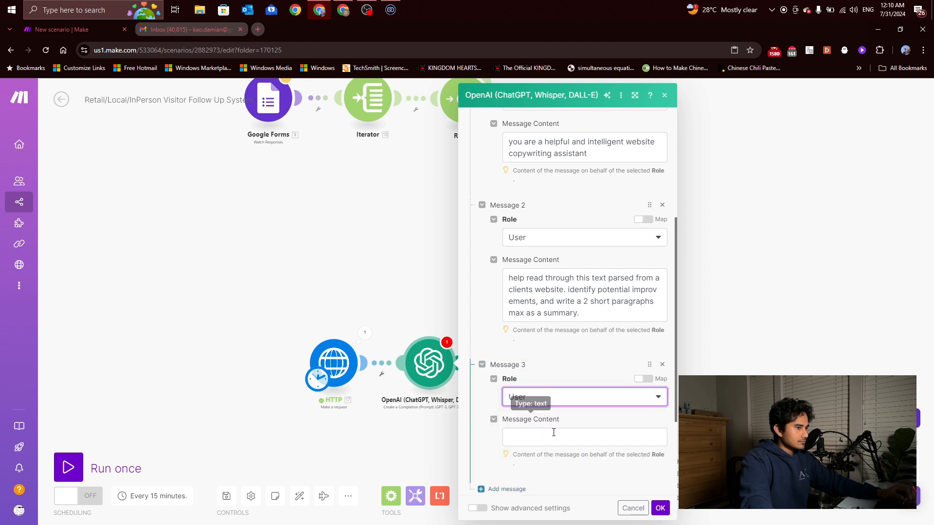
{"action": "left_click", "coordinate": [548, 435]}
{"action": "left_click", "coordinate": [658, 507]}
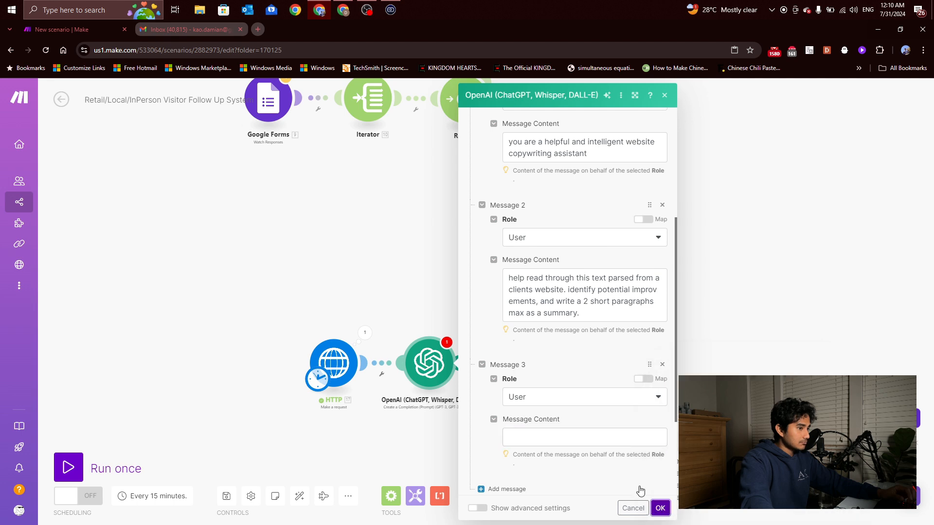
{"action": "left_click", "coordinate": [563, 433]}
{"action": "type", "text": "dd"}
Set Max Tokens to 2000 and save the OpenAI settings
{"action": "left_click", "coordinate": [664, 511]}
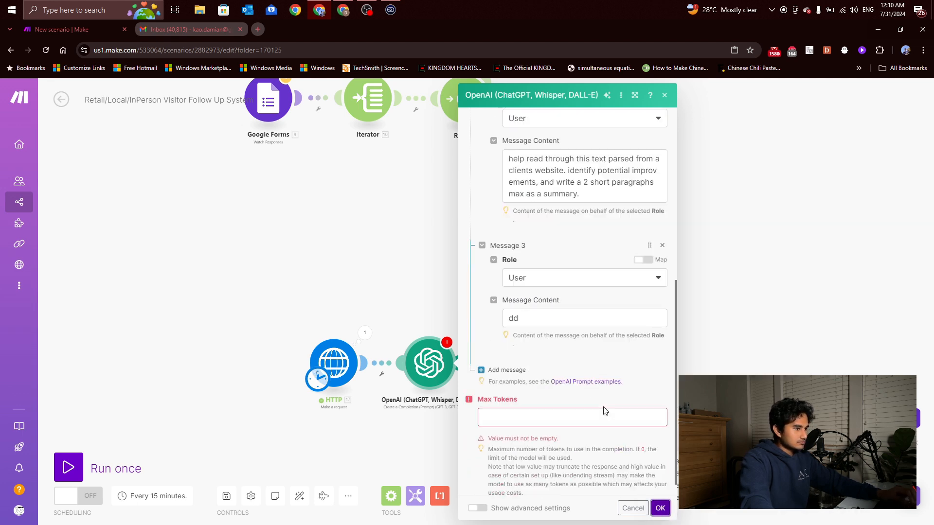
{"action": "left_click", "coordinate": [551, 405]}
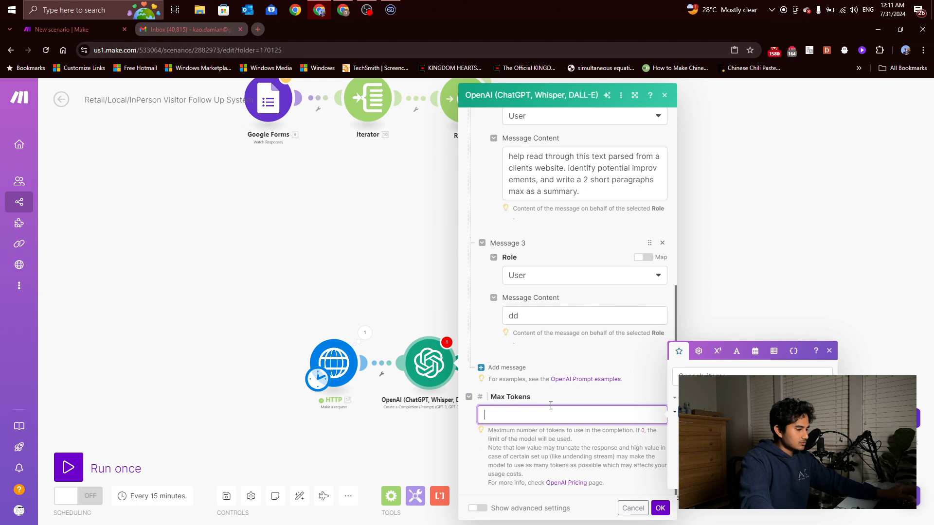
{"action": "type", "text": "2000"}
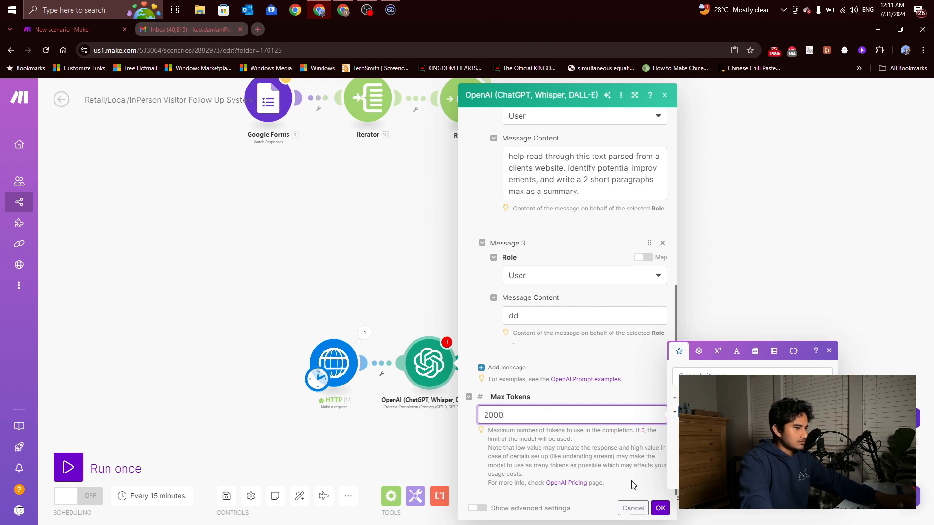
{"action": "left_click", "coordinate": [660, 509]}
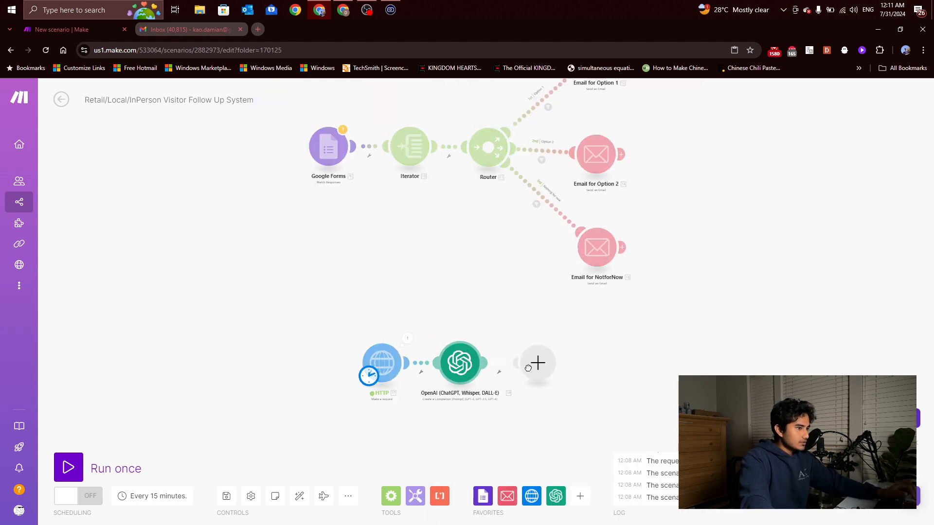
Move the OpenAI module right and recheck the HTTP step's returned page Data
{"action": "left_click_drag", "start_coordinate": [459, 366], "coordinate": [532, 367]}
{"action": "left_click", "coordinate": [440, 496]}
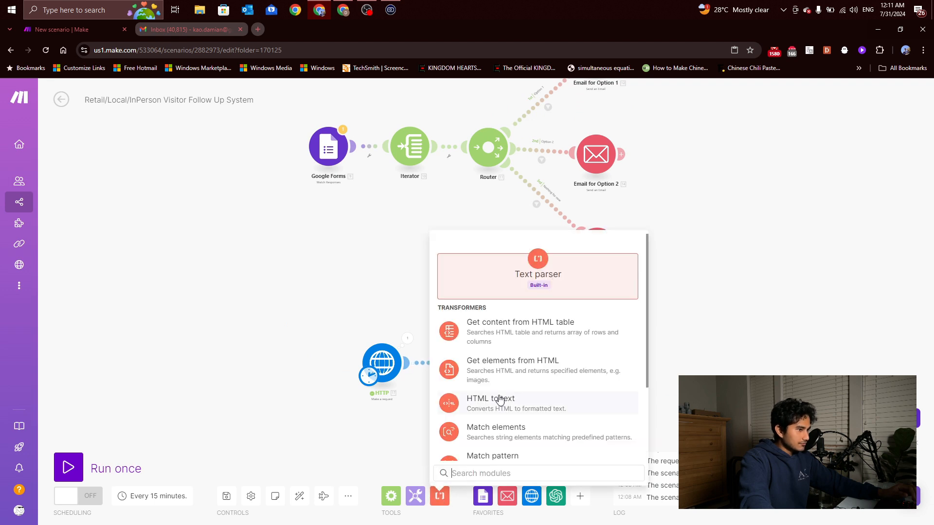
{"action": "scroll", "coordinate": [527, 375], "scroll_direction": "down", "scroll_amount": 1}
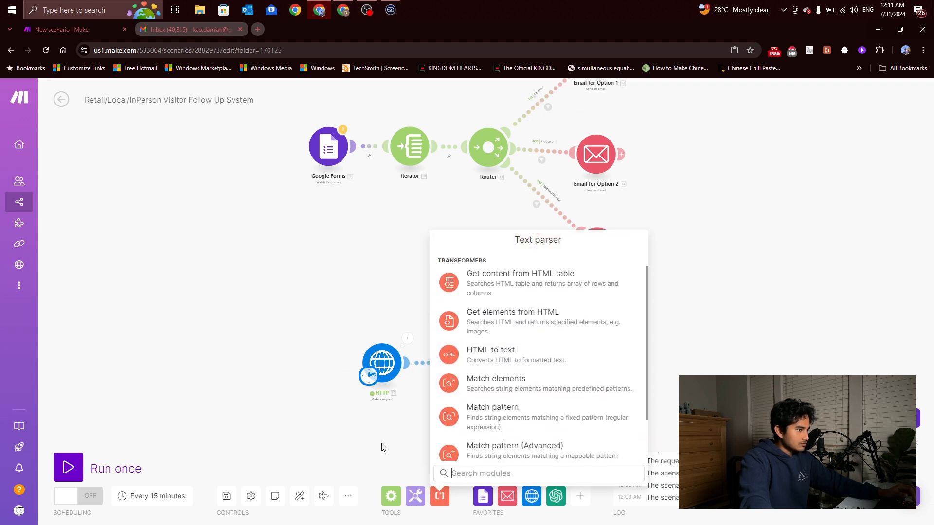
{"action": "left_click", "coordinate": [384, 448]}
{"action": "left_click", "coordinate": [385, 366]}
{"action": "left_click", "coordinate": [398, 325]}
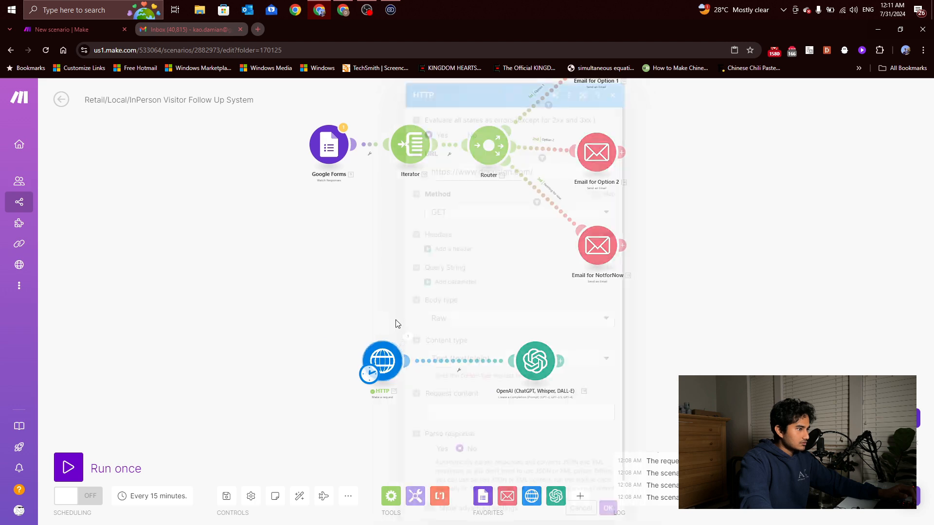
{"action": "left_click", "coordinate": [407, 336]}
{"action": "left_click", "coordinate": [454, 470]}
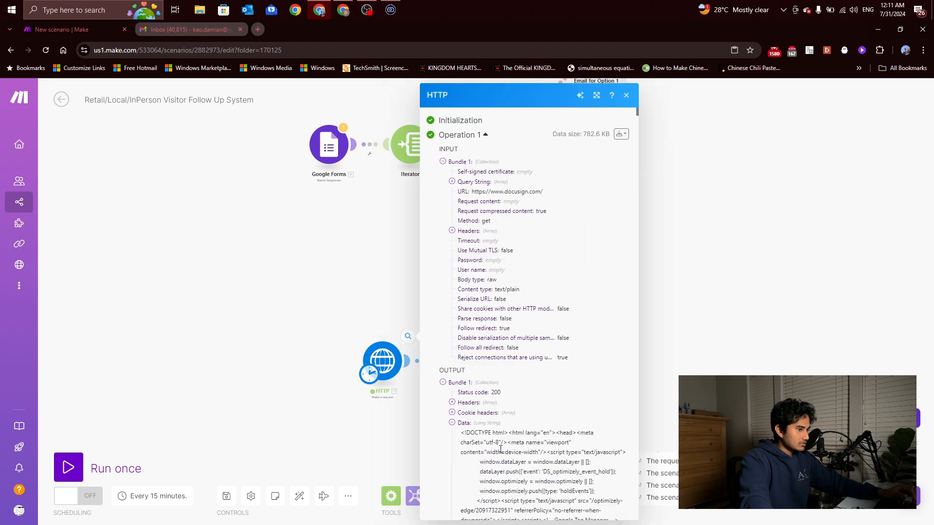
{"action": "scroll", "coordinate": [494, 389], "scroll_direction": "down", "scroll_amount": 11}
{"action": "scroll", "coordinate": [506, 301], "scroll_direction": "up", "scroll_amount": 6}
{"action": "scroll", "coordinate": [507, 303], "scroll_direction": "up", "scroll_amount": 1}
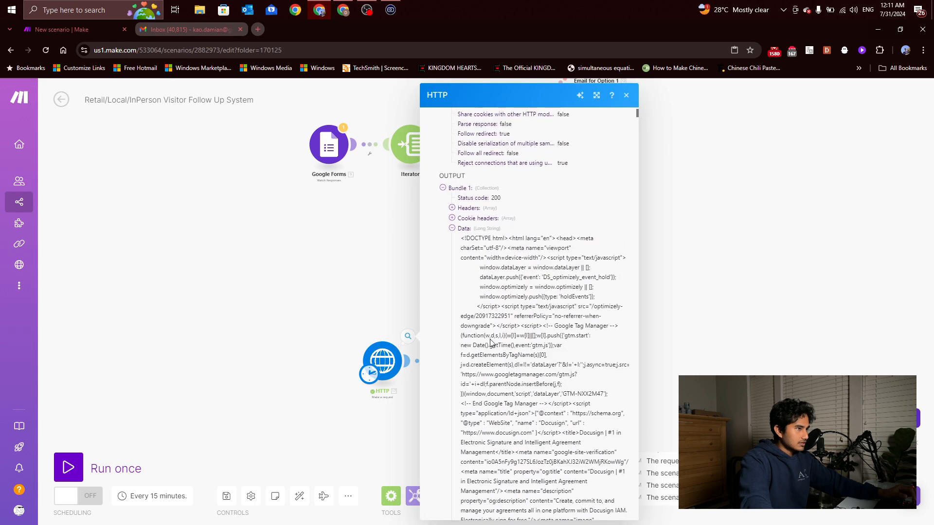
{"action": "left_click", "coordinate": [349, 307]}
Add an HTML to text parser mapping HTTP Data as HTML, and unlink it from OpenAI
{"action": "left_click", "coordinate": [439, 496]}
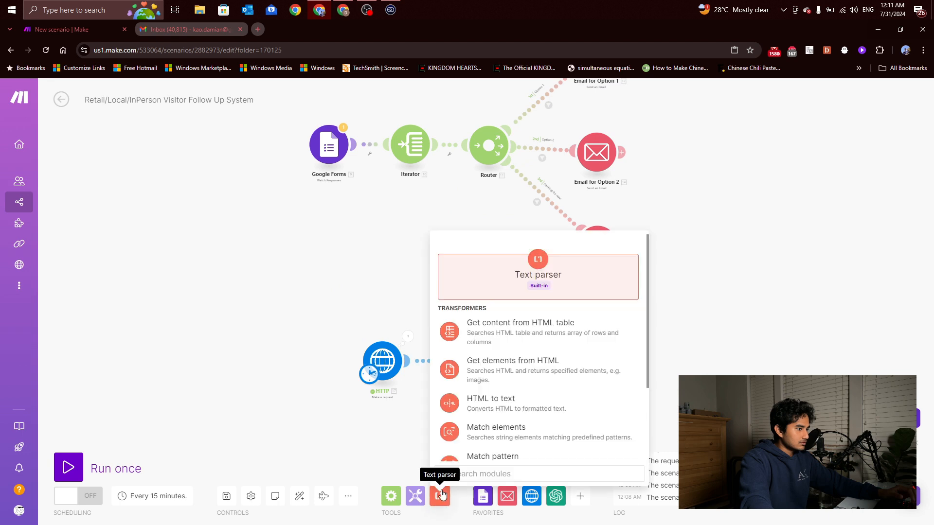
{"action": "left_click", "coordinate": [495, 404]}
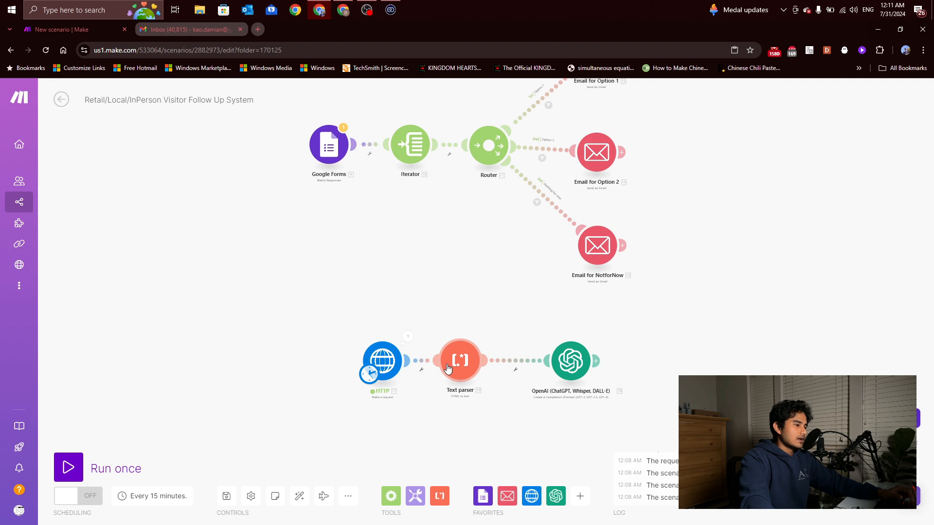
{"action": "left_click_drag", "start_coordinate": [456, 368], "coordinate": [466, 368]}
{"action": "left_click", "coordinate": [466, 368]}
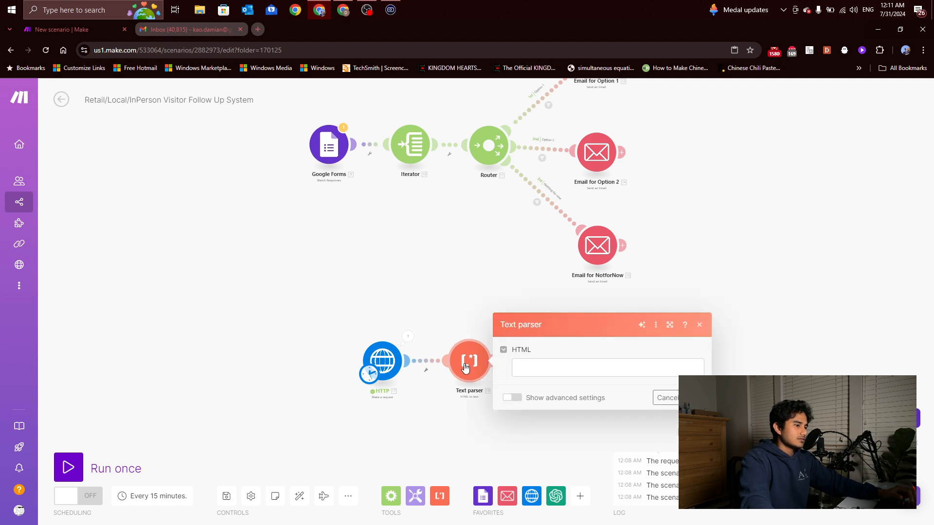
{"action": "left_click", "coordinate": [519, 369]}
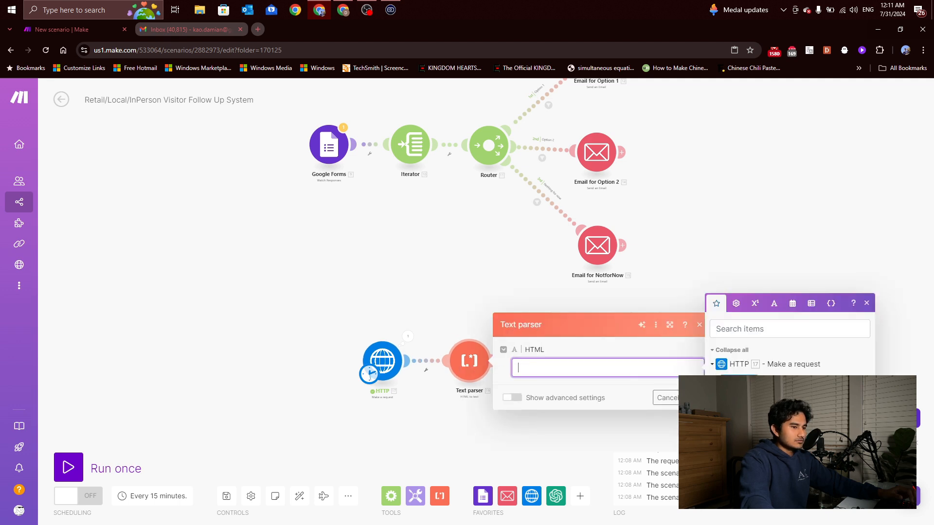
{"action": "left_click", "coordinate": [732, 422]}
{"action": "left_click", "coordinate": [693, 398]}
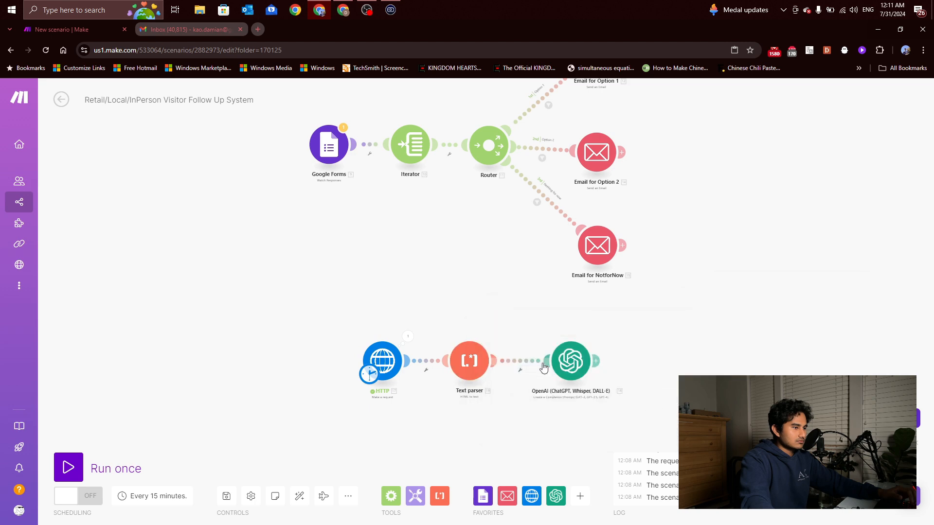
{"action": "right_click", "coordinate": [529, 363]}
{"action": "left_click", "coordinate": [553, 388]}
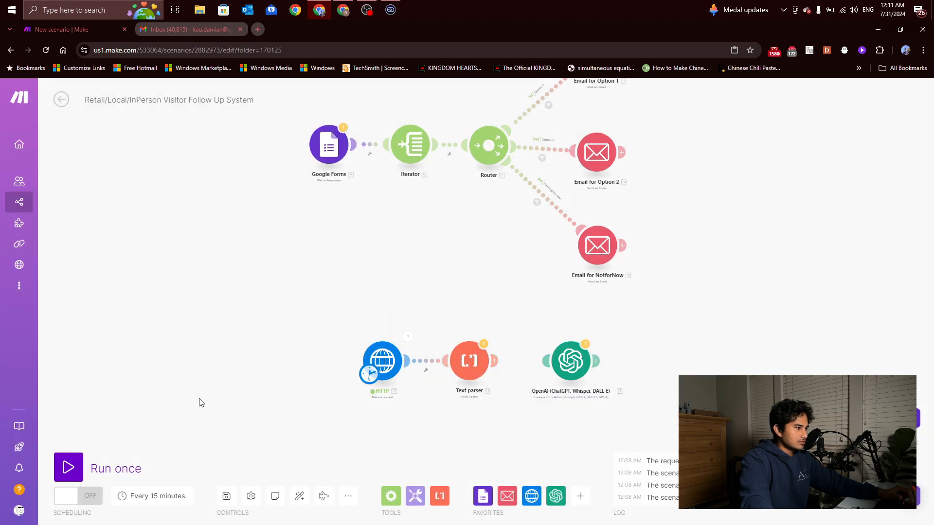
Run the scenario once anyway and review the Text parser's extracted text output
{"action": "left_click", "coordinate": [68, 468]}
{"action": "left_click", "coordinate": [313, 509]}
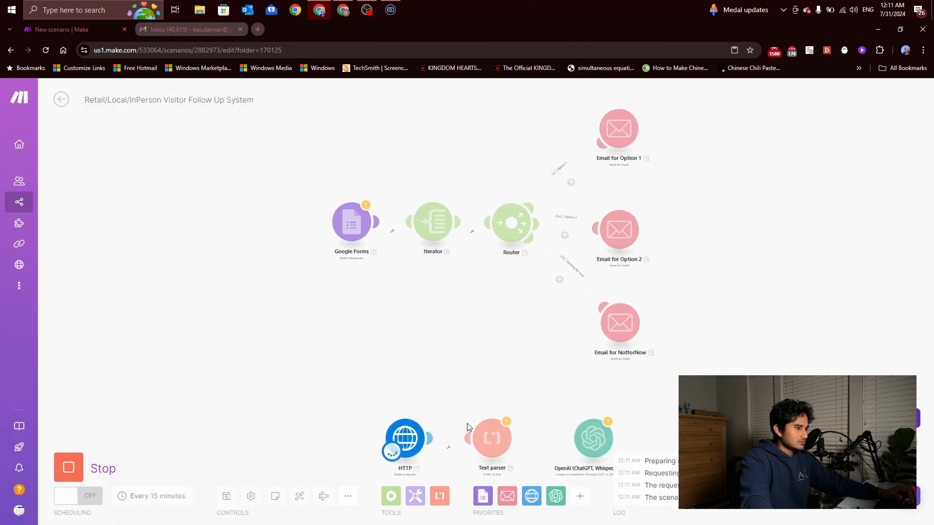
{"action": "scroll", "coordinate": [438, 340], "scroll_direction": "up", "scroll_amount": 3}
{"action": "left_click", "coordinate": [529, 397]}
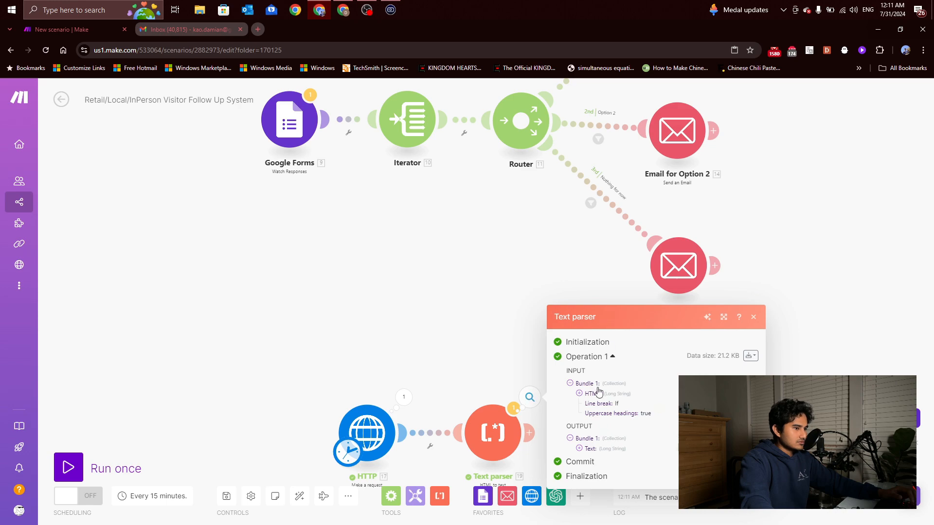
{"action": "left_click", "coordinate": [579, 449]}
{"action": "scroll", "coordinate": [680, 285], "scroll_direction": "down", "scroll_amount": 1}
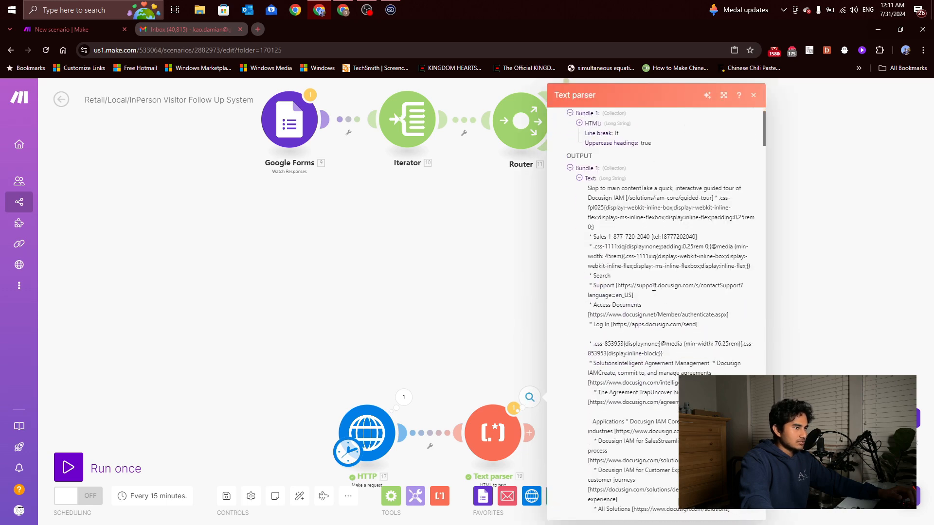
{"action": "scroll", "coordinate": [601, 292], "scroll_direction": "down", "scroll_amount": 6}
{"action": "left_click", "coordinate": [518, 371]}
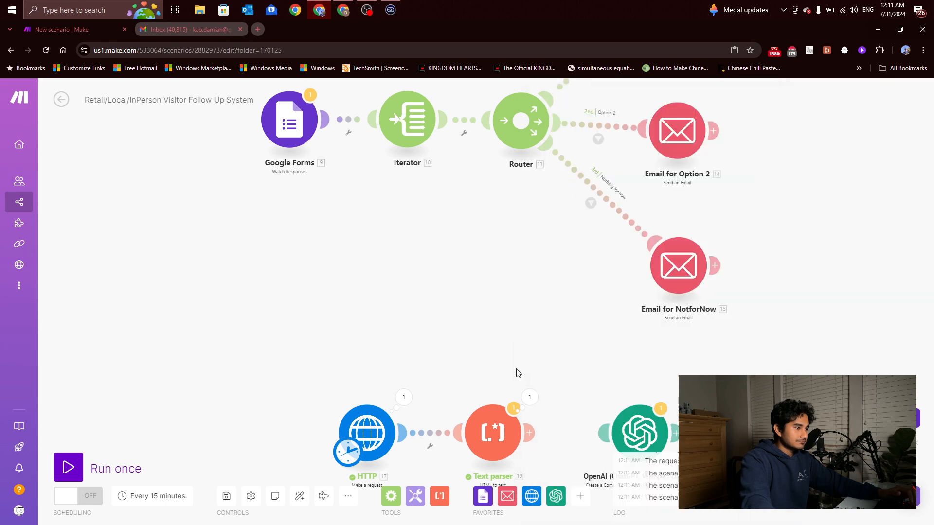
Replace the OpenAI third message's placeholder with the Text parser's 19. Text and save
{"action": "left_click", "coordinate": [628, 430]}
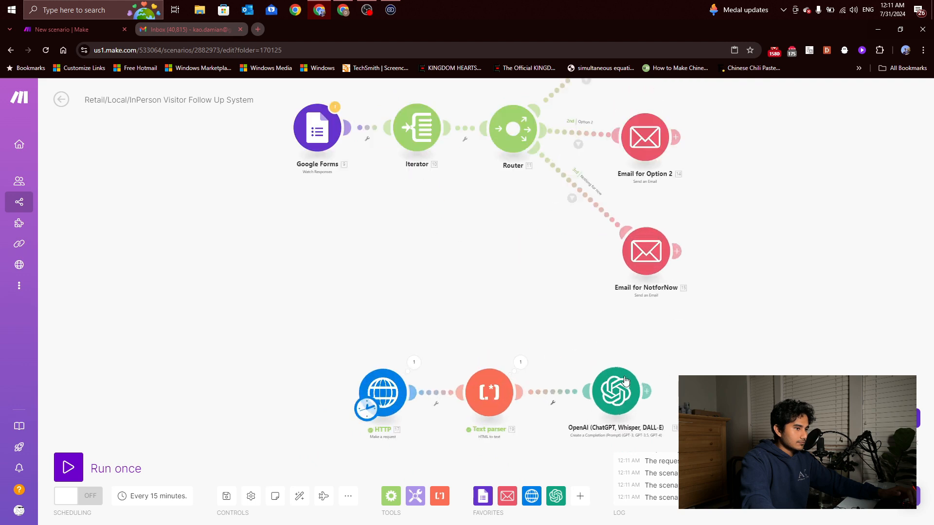
{"action": "scroll", "coordinate": [759, 273], "scroll_direction": "down", "scroll_amount": 4}
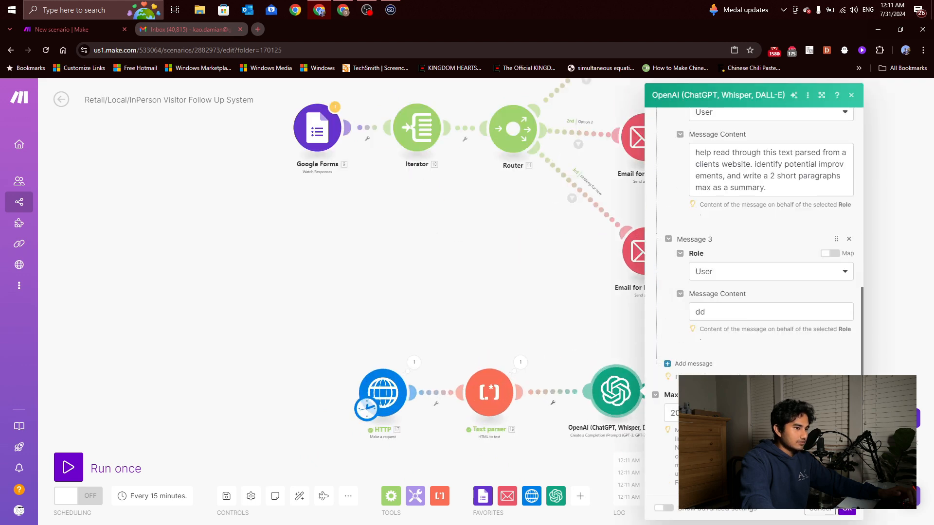
{"action": "left_click", "coordinate": [714, 312]}
{"action": "key", "text": "BackSpace"}
{"action": "key", "text": "BackSpace"}
{"action": "left_click", "coordinate": [559, 307]}
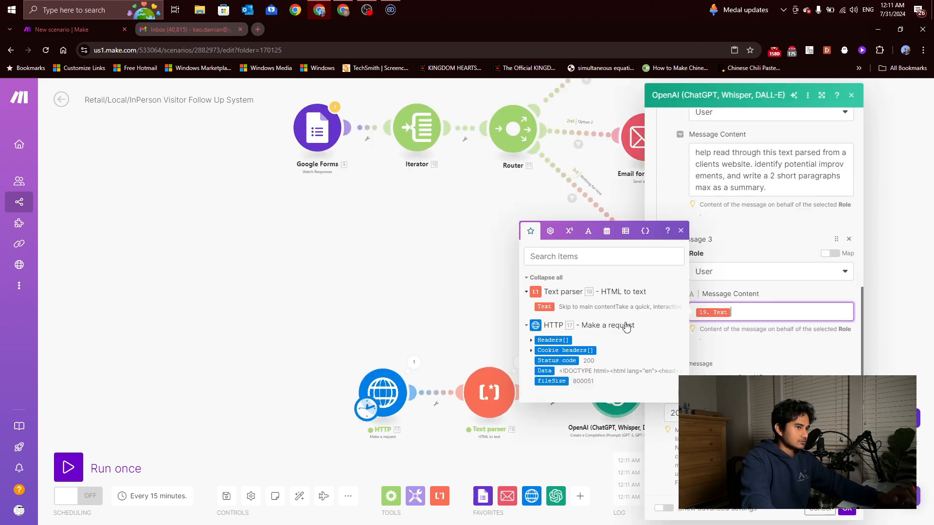
{"action": "left_click", "coordinate": [847, 509]}
{"action": "left_click_drag", "start_coordinate": [634, 415], "coordinate": [583, 354]}
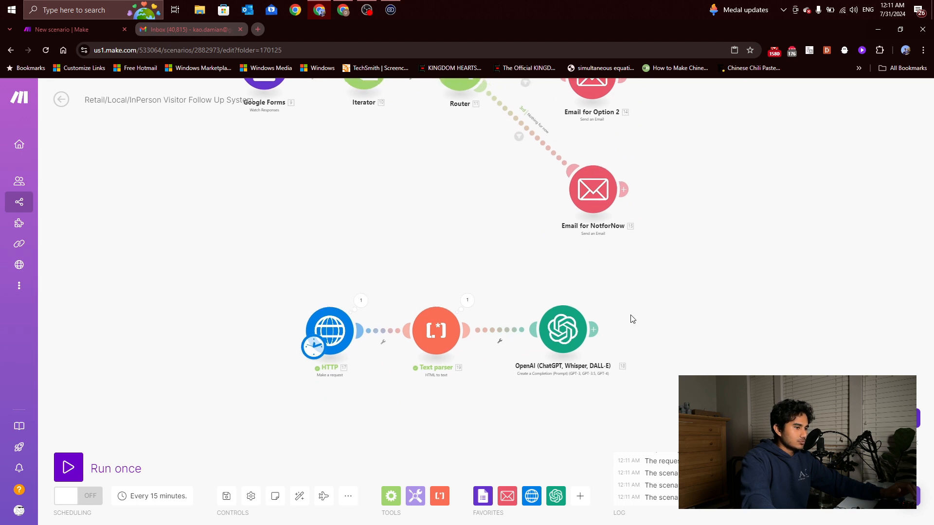
Run the scenario once so HTTP, Text parser and OpenAI each complete one operation
{"action": "left_click", "coordinate": [560, 327]}
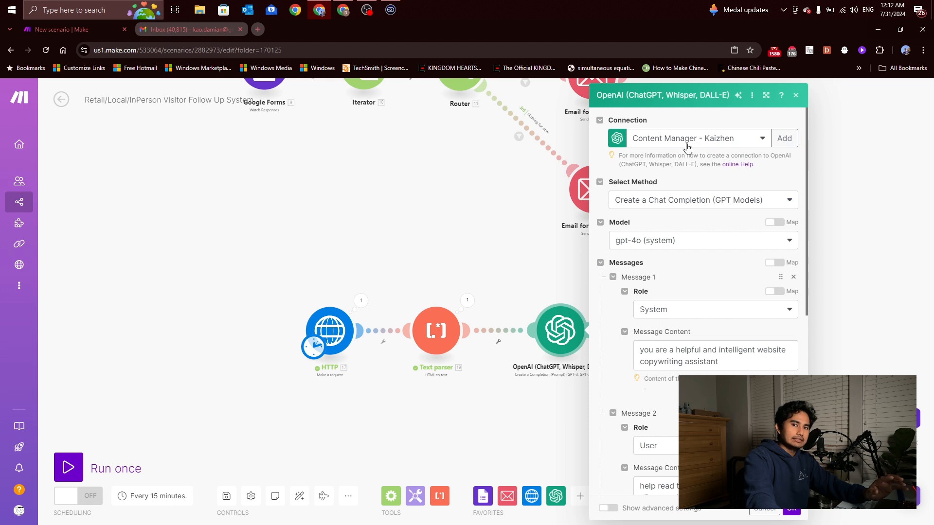
{"action": "left_click", "coordinate": [764, 510]}
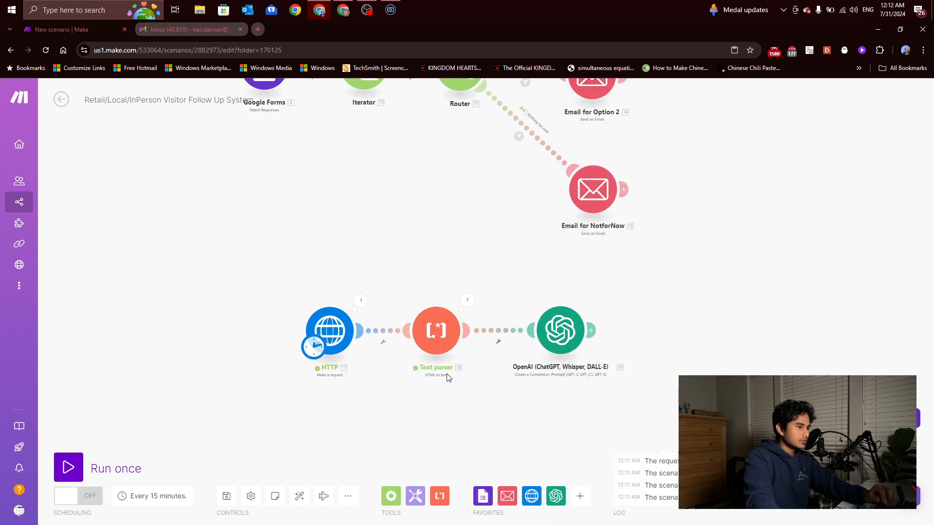
{"action": "left_click", "coordinate": [68, 467]}
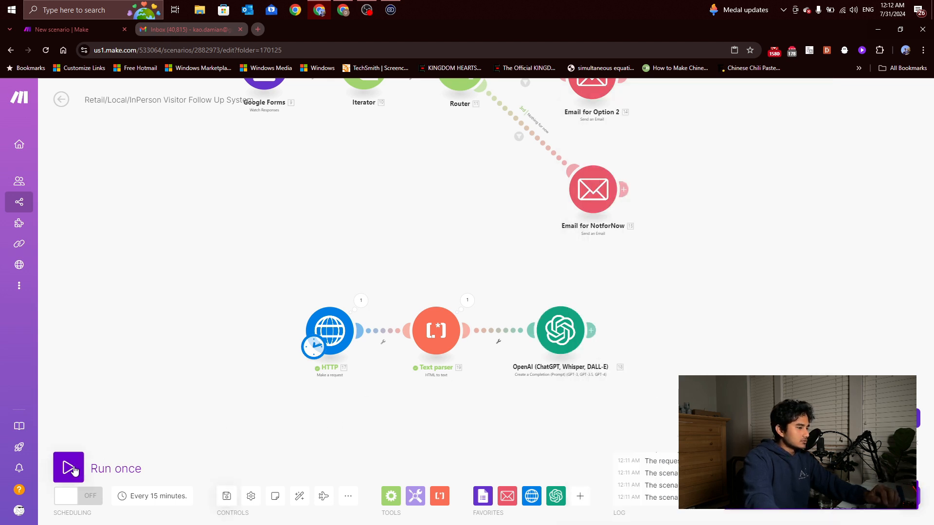
{"action": "scroll", "coordinate": [422, 316], "scroll_direction": "down", "scroll_amount": 4}
{"action": "scroll", "coordinate": [433, 364], "scroll_direction": "up", "scroll_amount": 5}
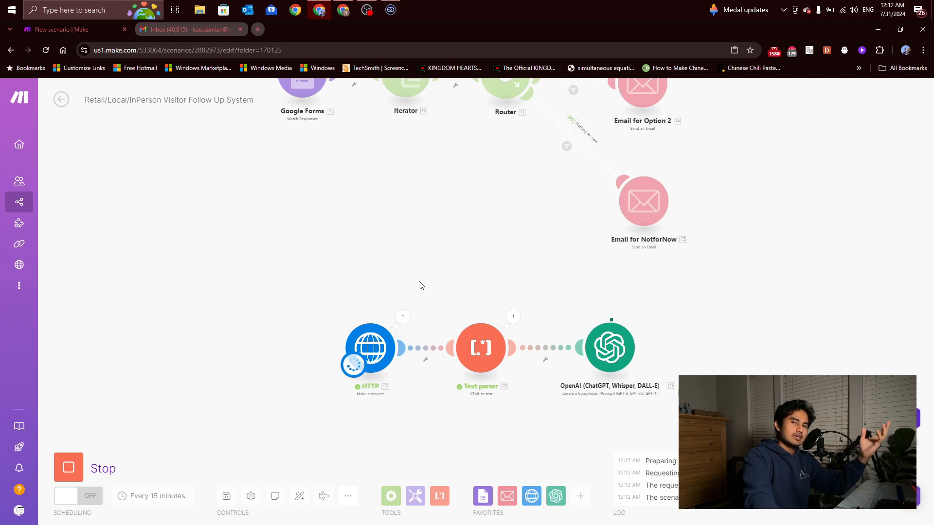
{"action": "left_click_drag", "start_coordinate": [451, 271], "coordinate": [431, 326]}
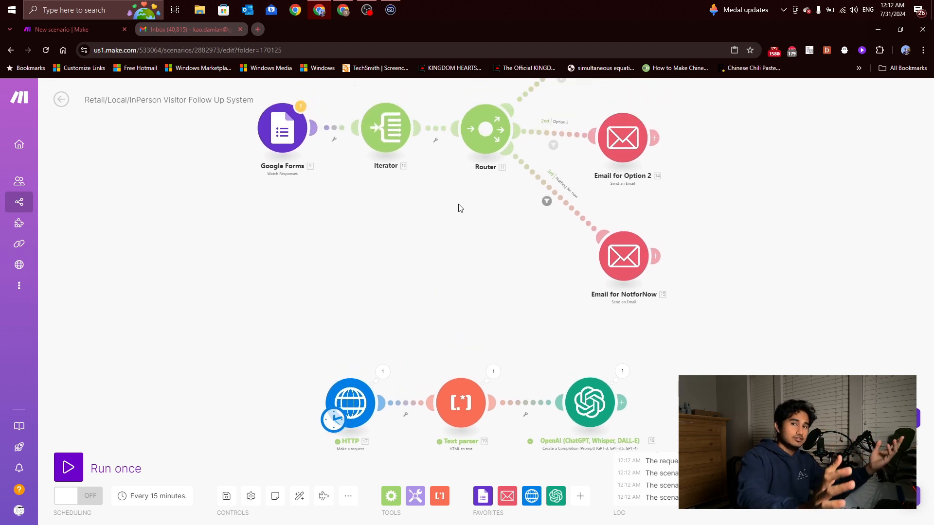
{"action": "scroll", "coordinate": [320, 407], "scroll_direction": "up", "scroll_amount": 2}
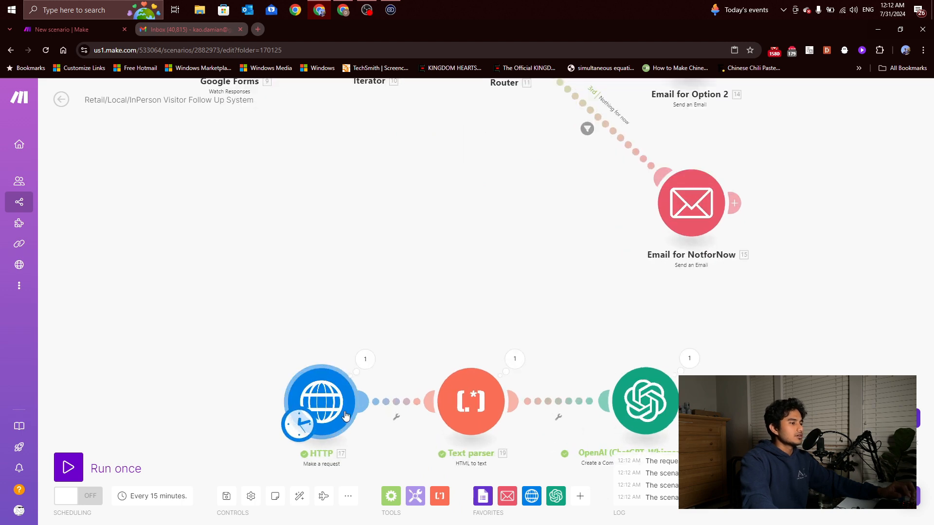
Check the HTTP and Text parser outputs from the last run
{"action": "left_click", "coordinate": [365, 360]}
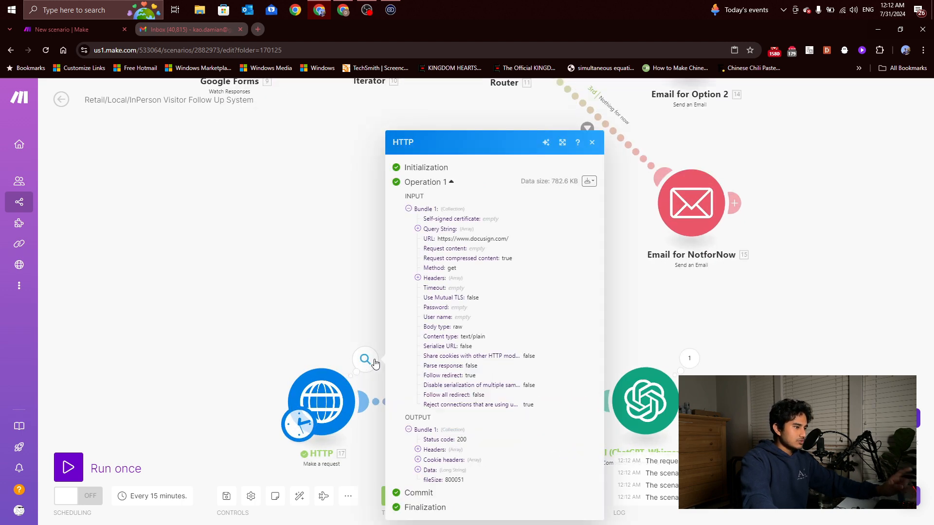
{"action": "left_click", "coordinate": [316, 316]}
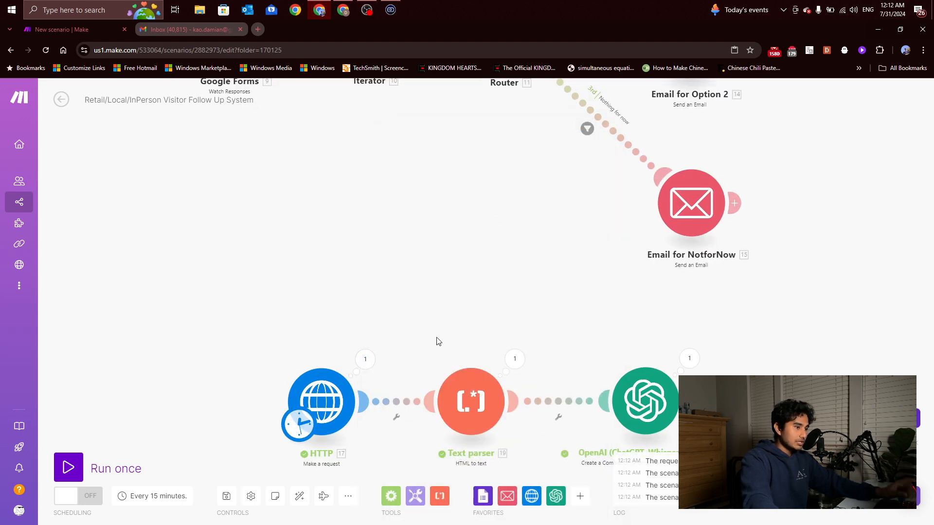
{"action": "left_click", "coordinate": [514, 360]}
{"action": "left_click", "coordinate": [505, 330]}
{"action": "left_click_drag", "start_coordinate": [505, 330], "coordinate": [467, 318]}
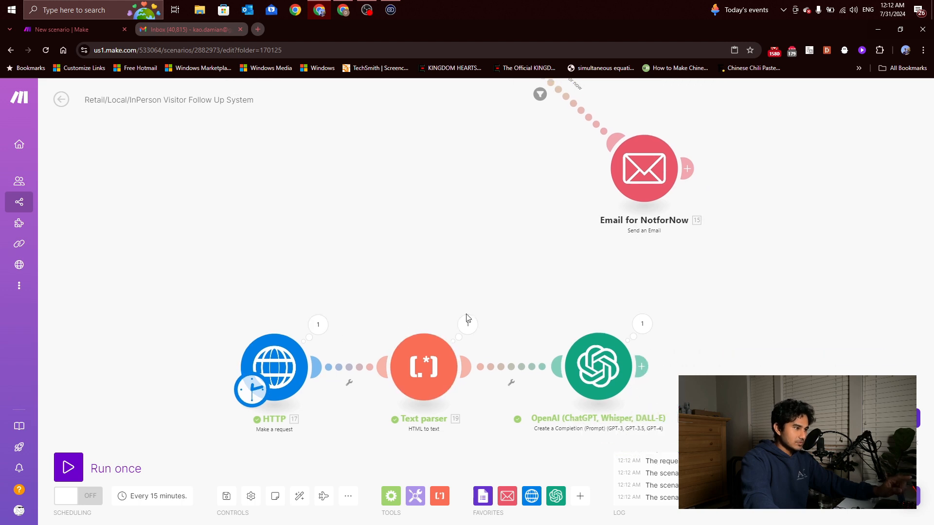
Read the OpenAI result with five website improvements and a Docusign summary, then open its settings
{"action": "left_click", "coordinate": [633, 326]}
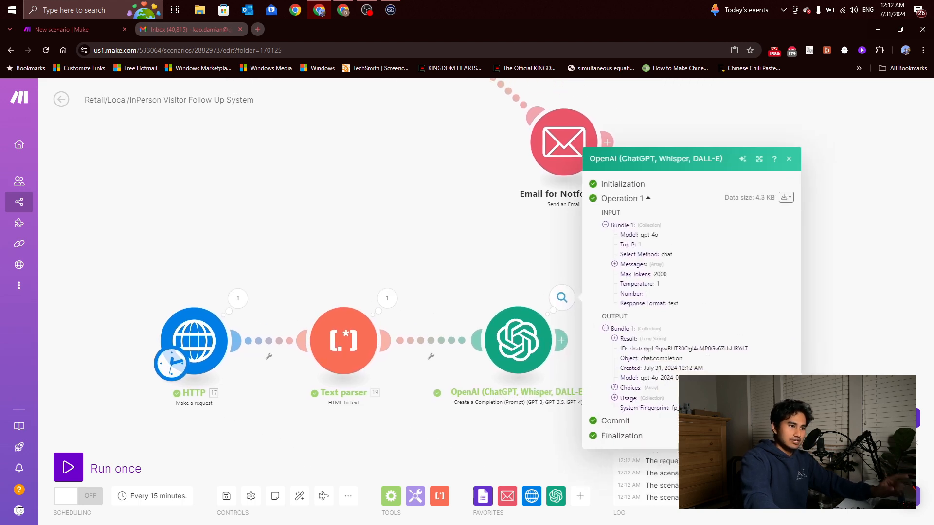
{"action": "left_click", "coordinate": [615, 399]}
{"action": "left_click", "coordinate": [615, 325]}
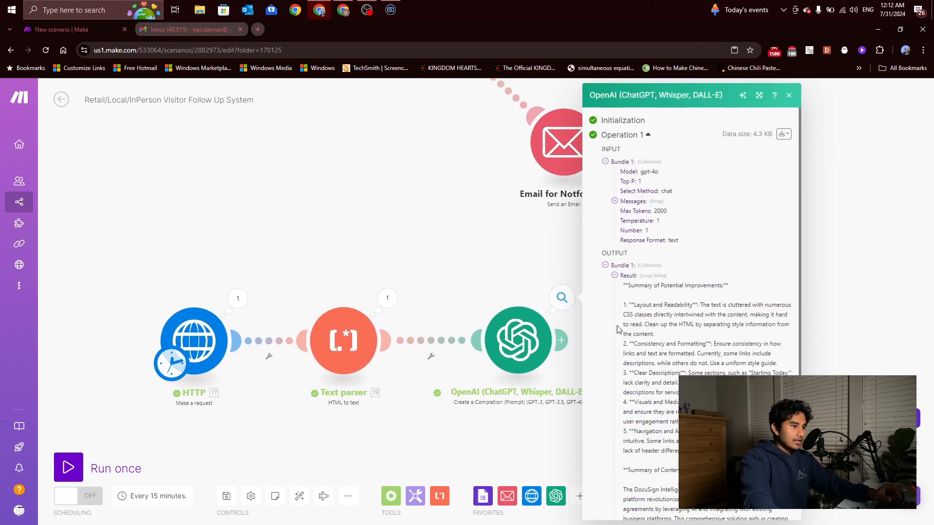
{"action": "scroll", "coordinate": [657, 317], "scroll_direction": "down", "scroll_amount": 1}
{"action": "scroll", "coordinate": [657, 317], "scroll_direction": "down", "scroll_amount": 2}
{"action": "scroll", "coordinate": [629, 205], "scroll_direction": "up", "scroll_amount": 1}
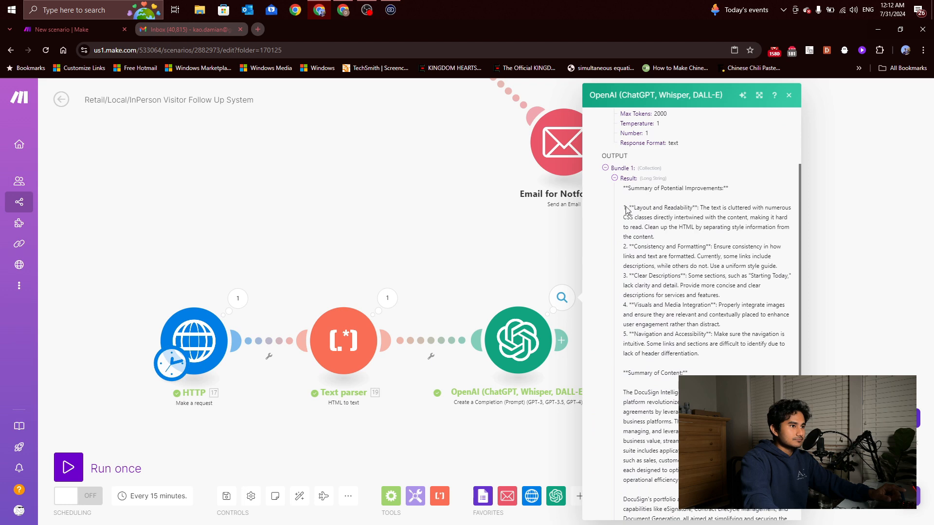
{"action": "scroll", "coordinate": [628, 211], "scroll_direction": "down", "scroll_amount": 4}
{"action": "scroll", "coordinate": [667, 314], "scroll_direction": "up", "scroll_amount": 2}
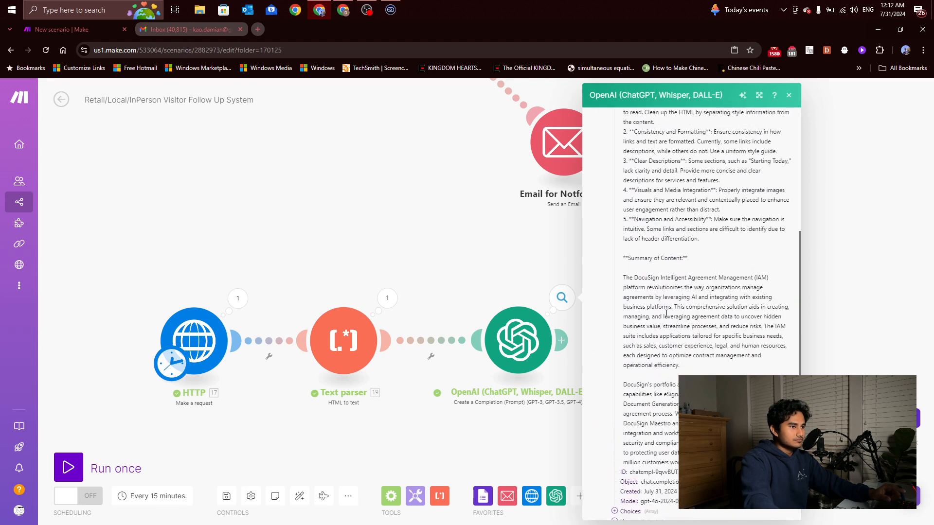
{"action": "scroll", "coordinate": [667, 314], "scroll_direction": "up", "scroll_amount": 1}
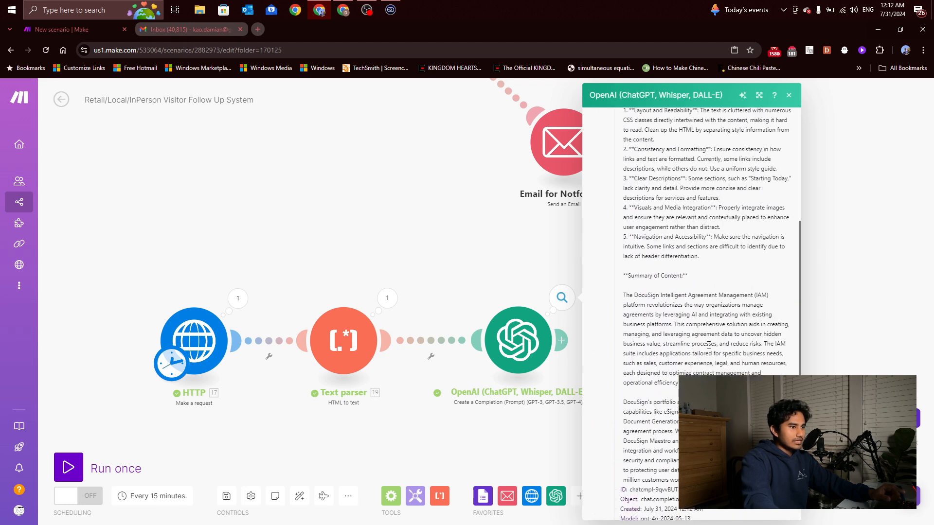
{"action": "scroll", "coordinate": [709, 345], "scroll_direction": "up", "scroll_amount": 3}
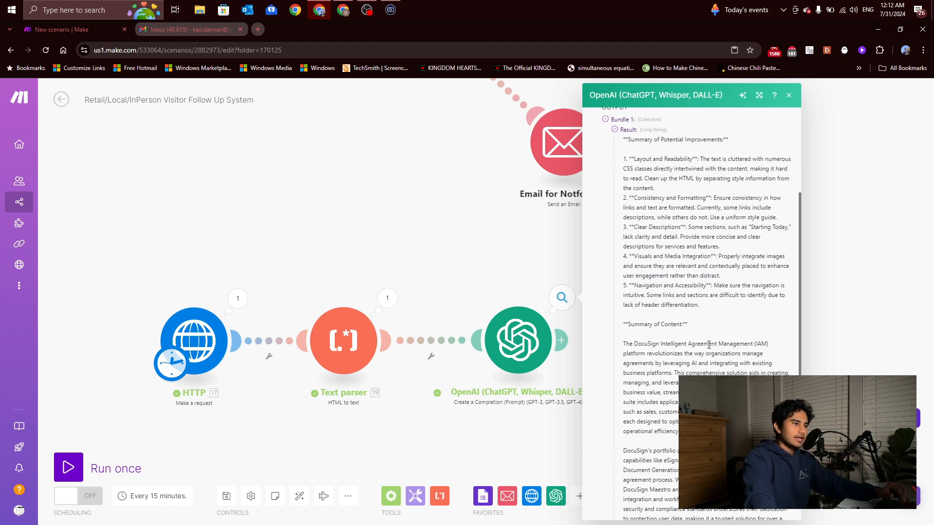
{"action": "scroll", "coordinate": [747, 322], "scroll_direction": "down", "scroll_amount": 2}
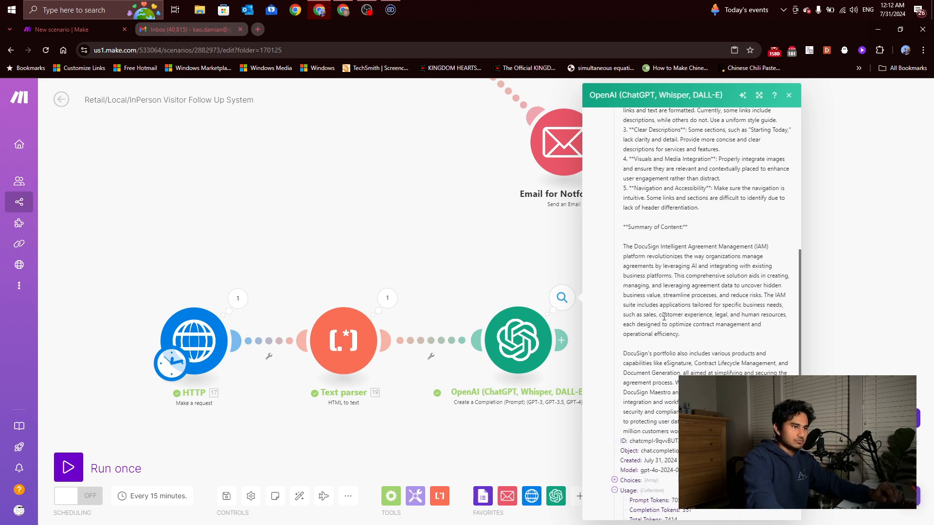
{"action": "scroll", "coordinate": [582, 292], "scroll_direction": "up", "scroll_amount": 1}
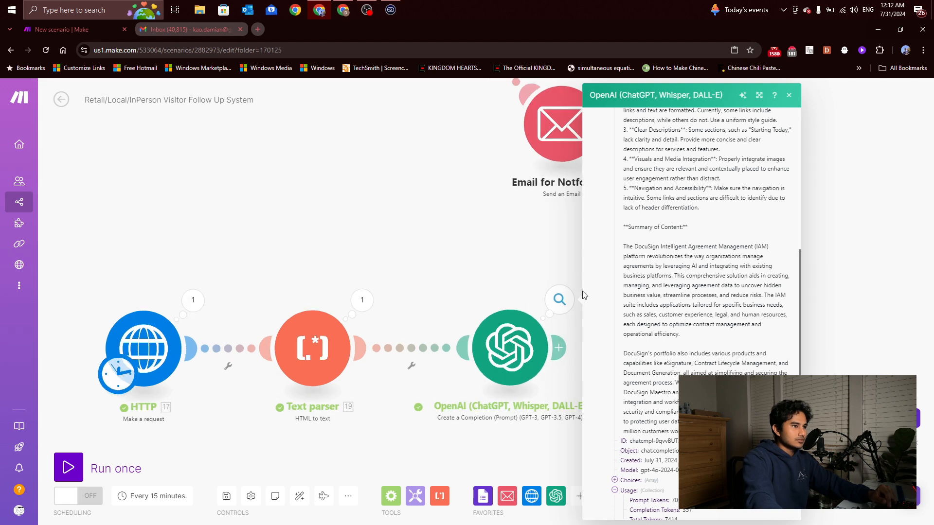
{"action": "scroll", "coordinate": [633, 301], "scroll_direction": "up", "scroll_amount": 5}
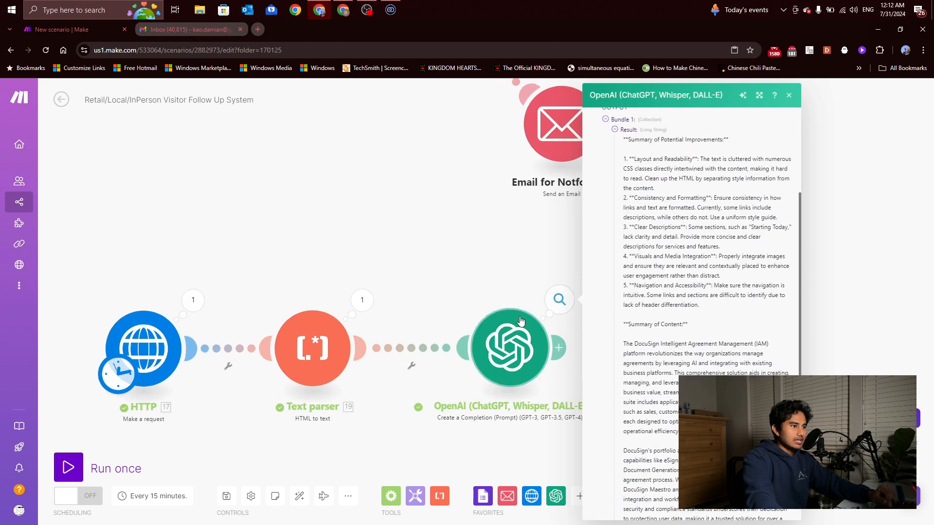
{"action": "left_click", "coordinate": [555, 335]}
{"action": "scroll", "coordinate": [619, 340], "scroll_direction": "down", "scroll_amount": 6}
Change 'summary' in the user prompt to an email proposal written as a website copywriting professional
{"action": "scroll", "coordinate": [640, 335], "scroll_direction": "up", "scroll_amount": 2}
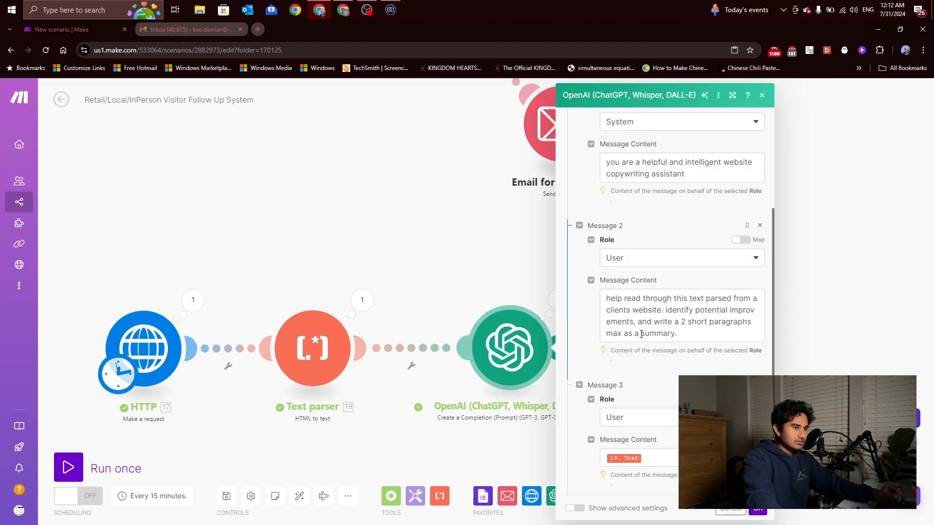
{"action": "double_click", "coordinate": [663, 335]}
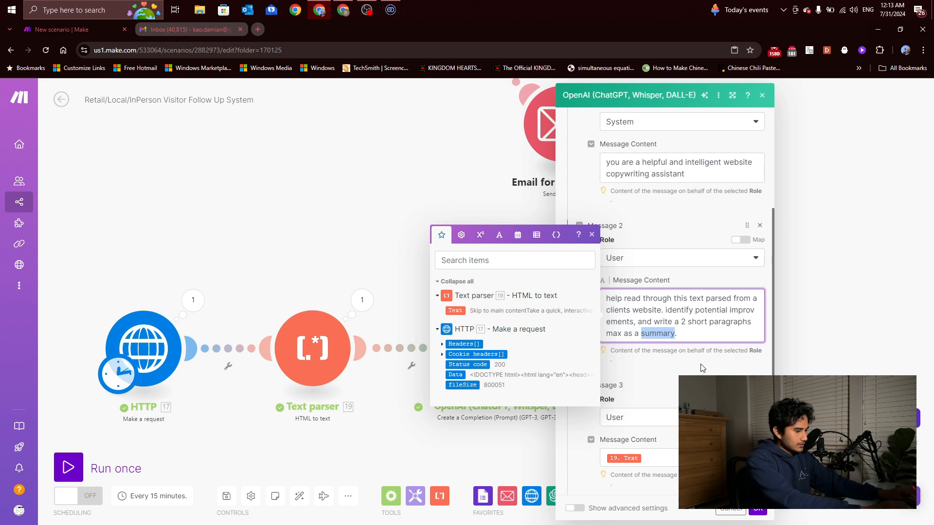
{"action": "type", "text": "propo"}
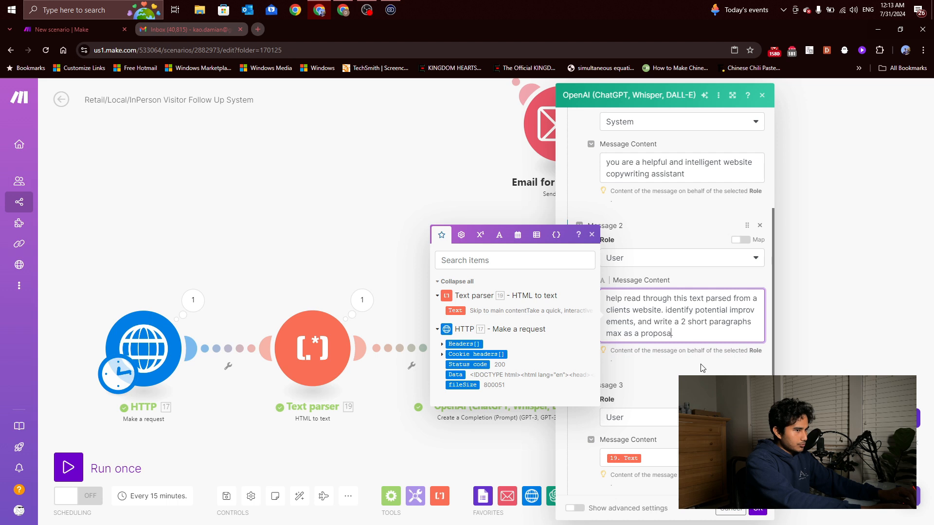
{"action": "type", "text": "sal you would"}
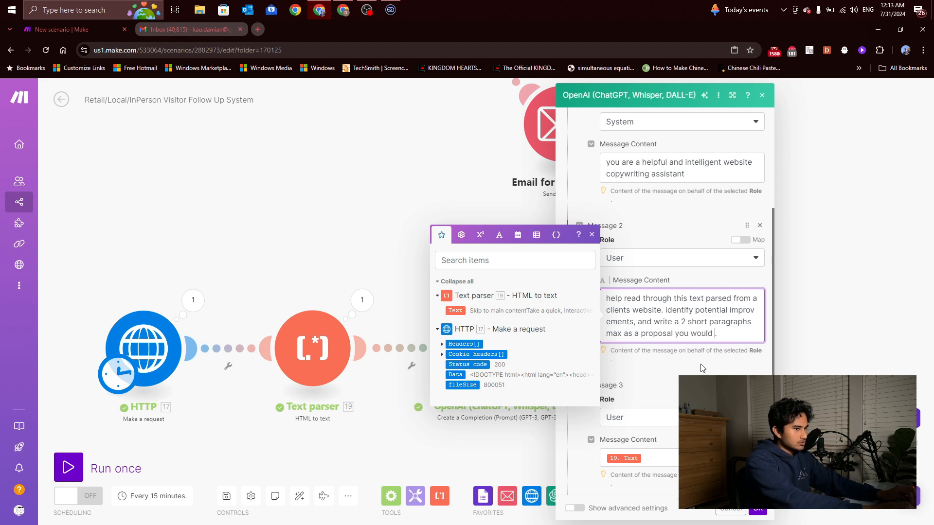
{"action": "type", "text": " give in an email"}
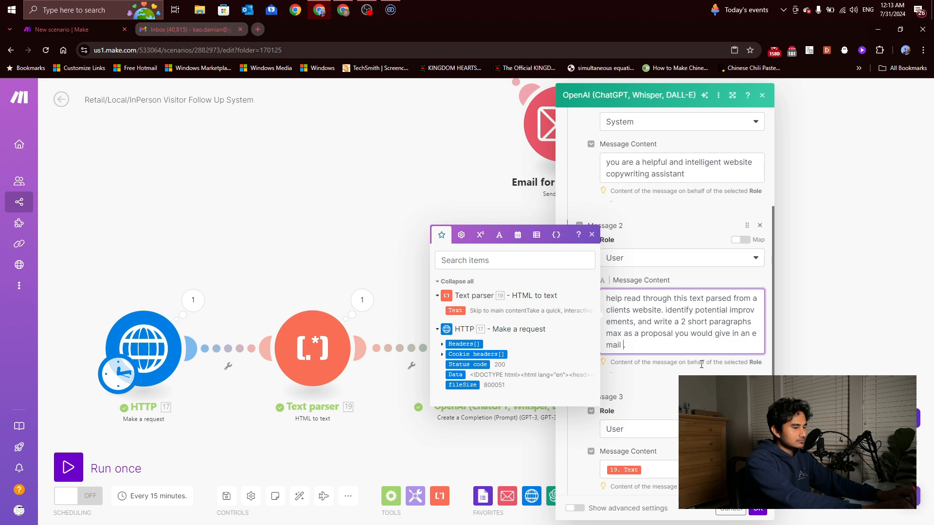
{"action": "type", "text": " as a web"}
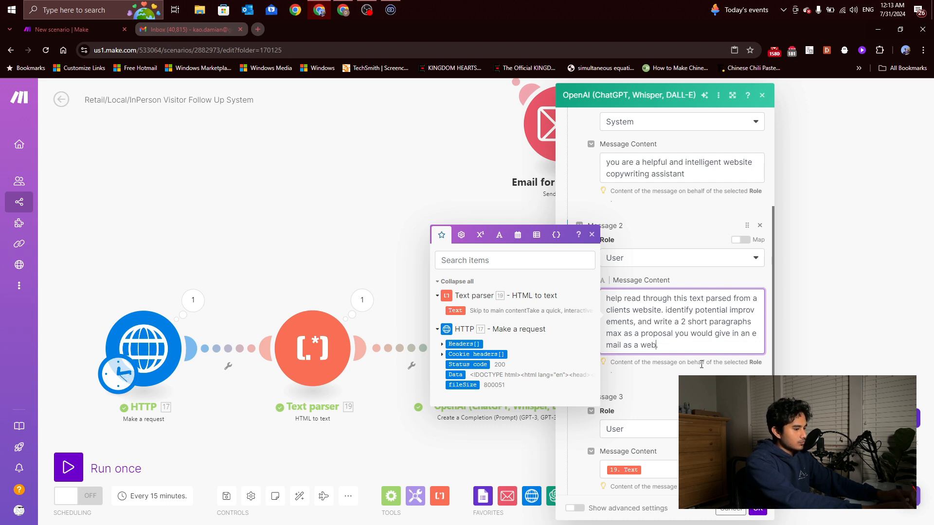
{"action": "type", "text": "site d"}
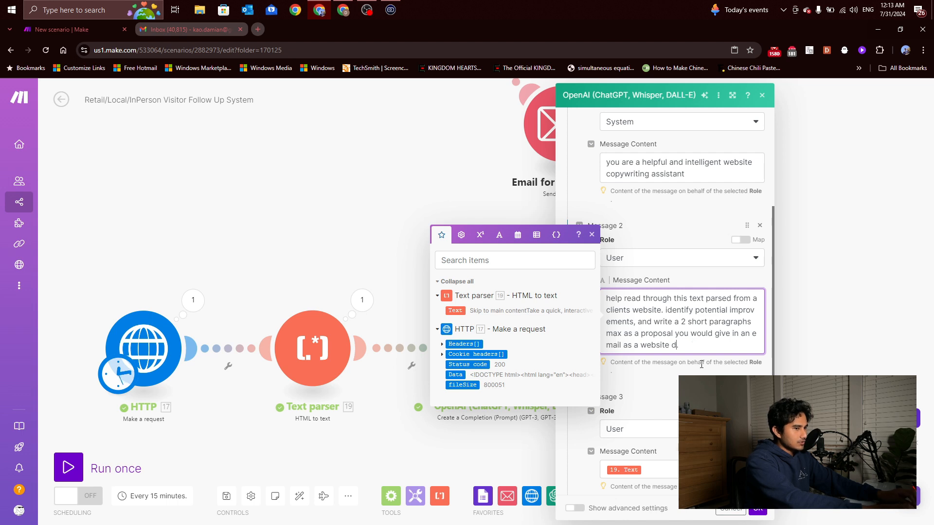
{"action": "type", "text": "evecopyw"}
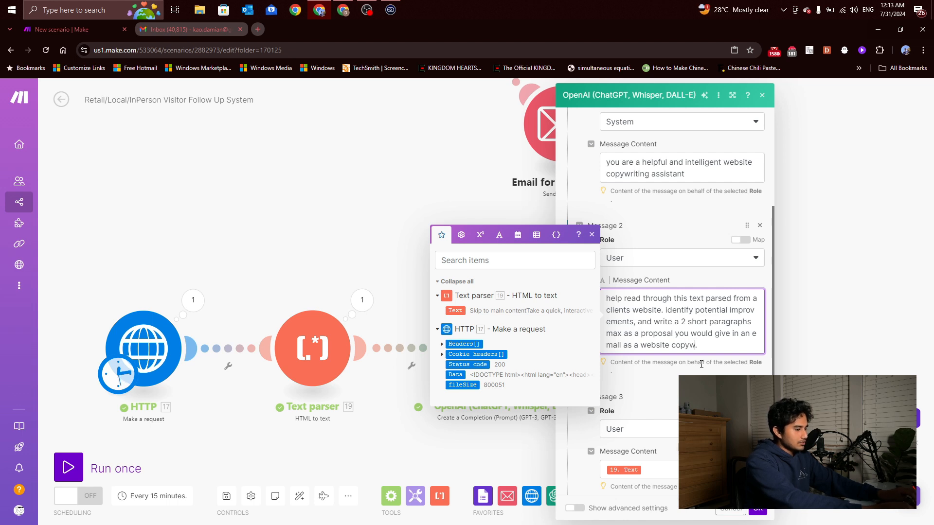
{"action": "type", "text": "riting profess"}
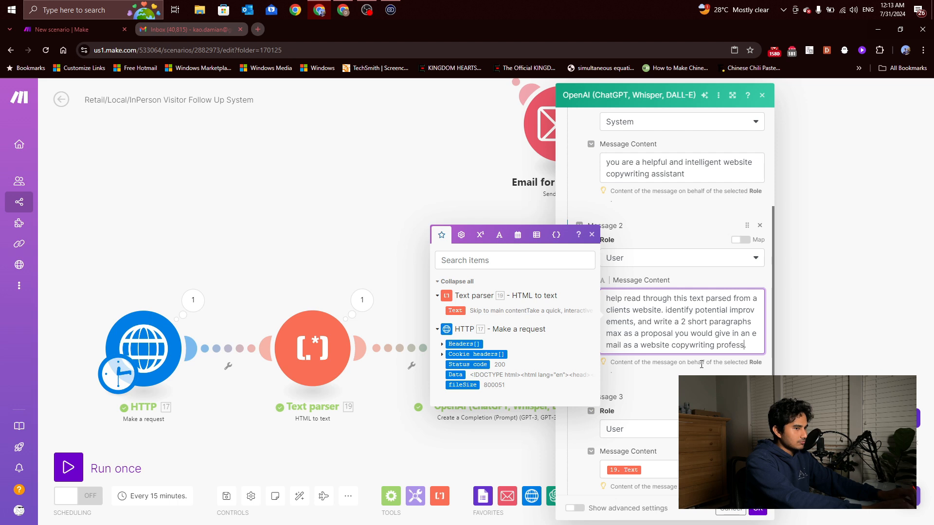
{"action": "type", "text": "ional for"}
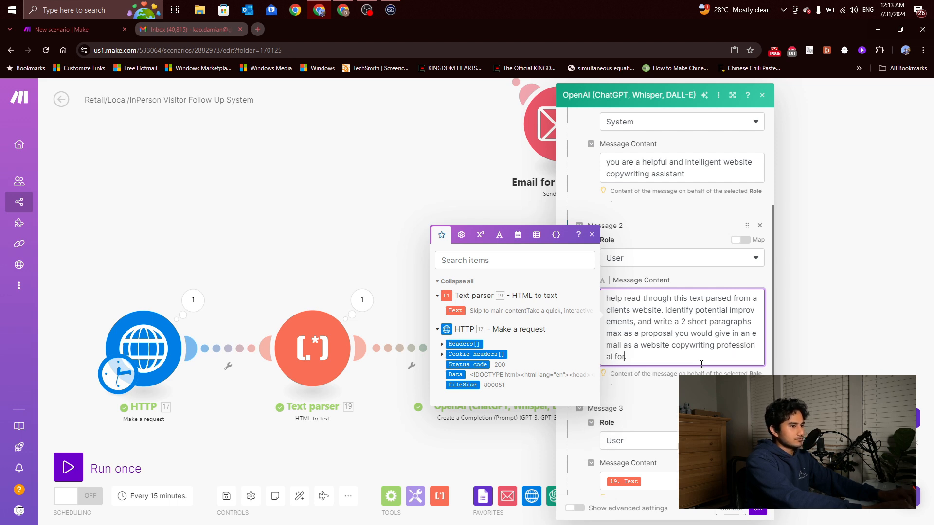
{"action": "type", "text": " a client."}
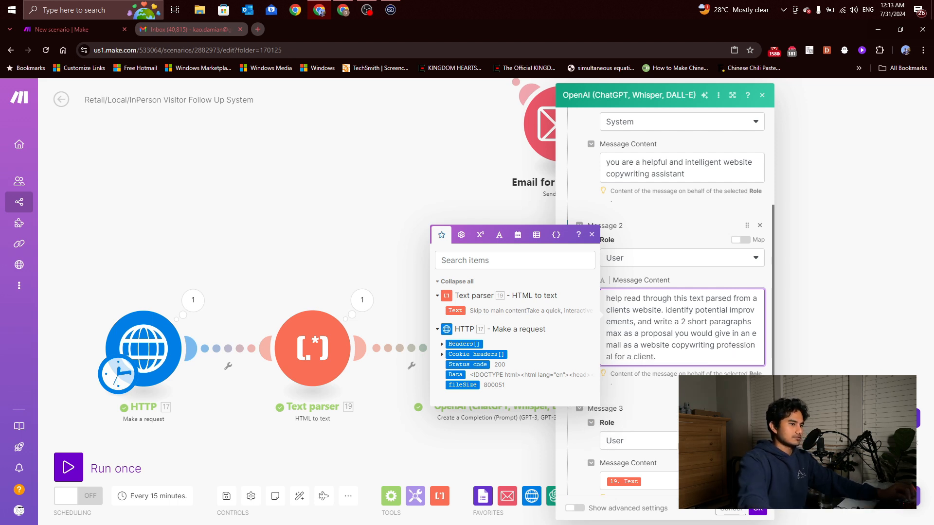
{"action": "key", "text": "Escape"}
{"action": "scroll", "coordinate": [682, 317], "scroll_direction": "down", "scroll_amount": 2}
Save the OpenAI settings, run the scenario once, and inspect the new client-email proposal output
{"action": "left_click", "coordinate": [757, 511]}
{"action": "scroll", "coordinate": [619, 374], "scroll_direction": "down", "scroll_amount": 2}
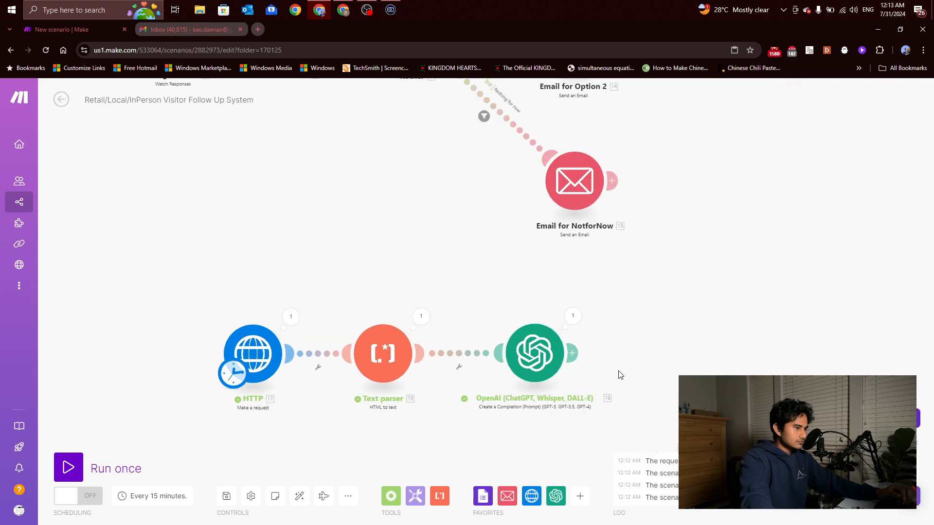
{"action": "left_click", "coordinate": [69, 467]}
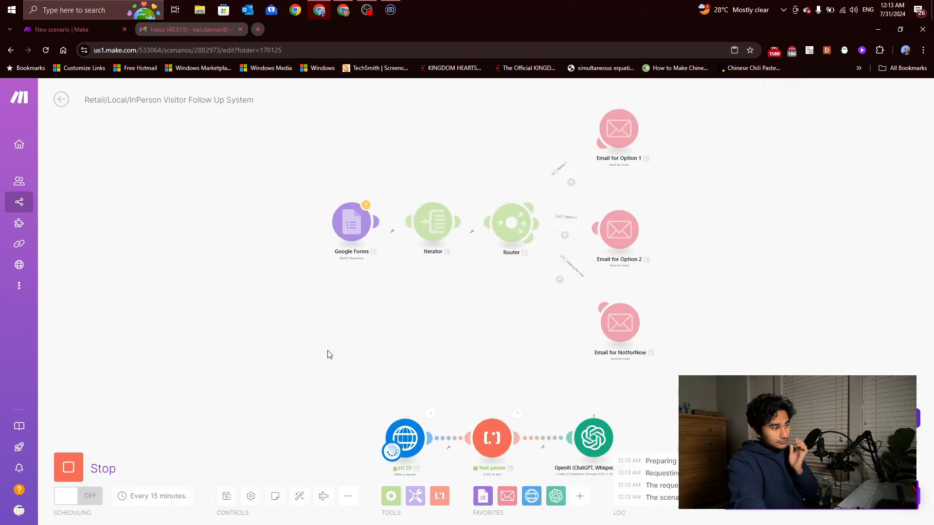
{"action": "scroll", "coordinate": [408, 426], "scroll_direction": "up", "scroll_amount": 2}
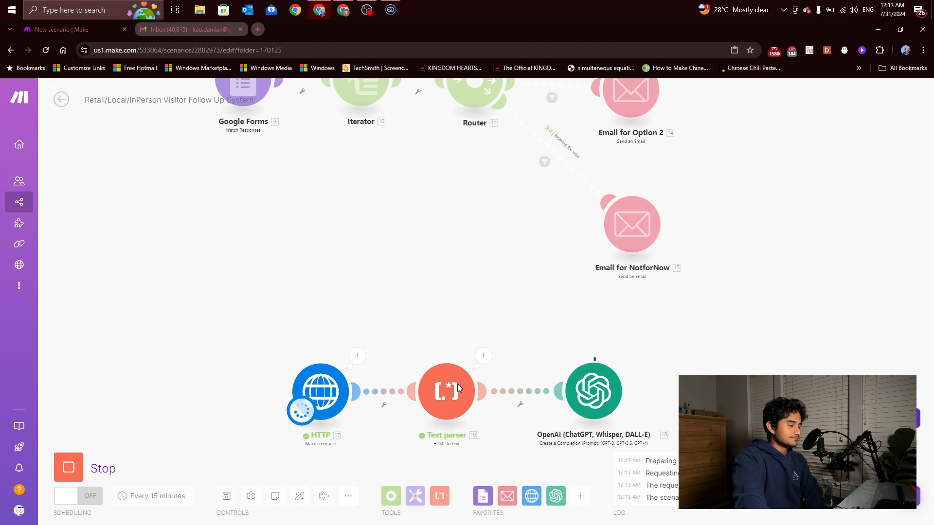
{"action": "left_click", "coordinate": [631, 356]}
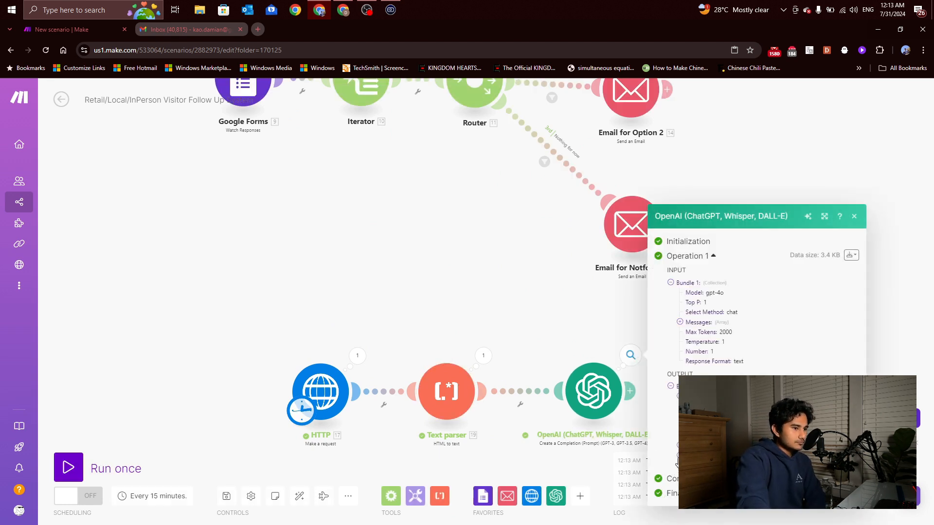
{"action": "scroll", "coordinate": [703, 266], "scroll_direction": "down", "scroll_amount": 3}
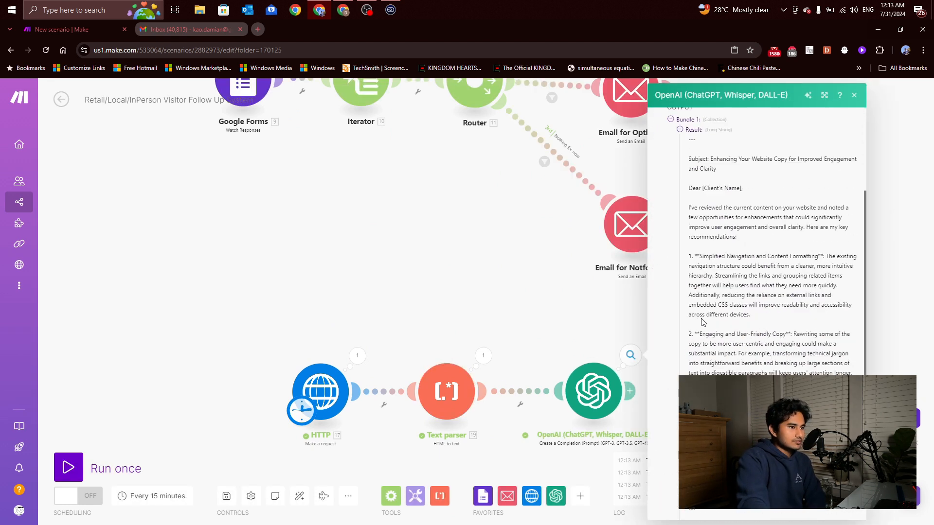
{"action": "scroll", "coordinate": [703, 266], "scroll_direction": "up", "scroll_amount": 1}
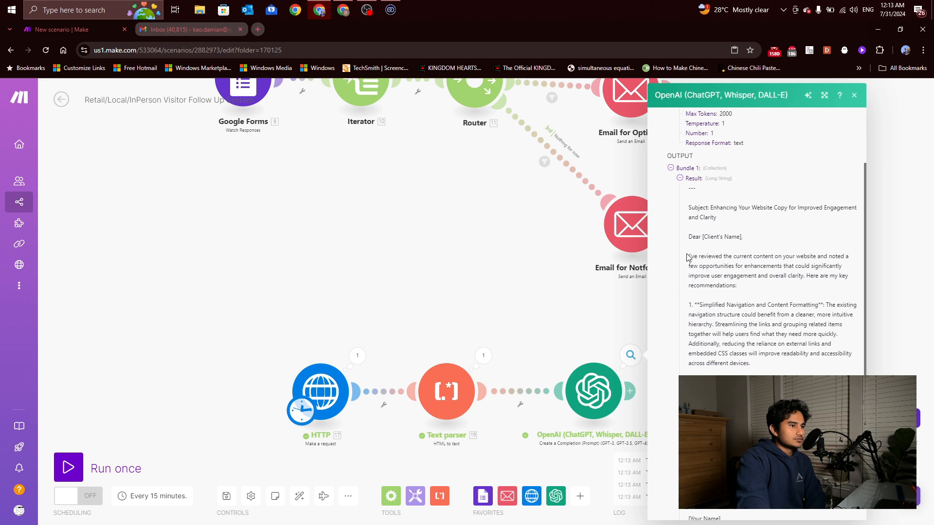
{"action": "scroll", "coordinate": [746, 274], "scroll_direction": "down", "scroll_amount": 1}
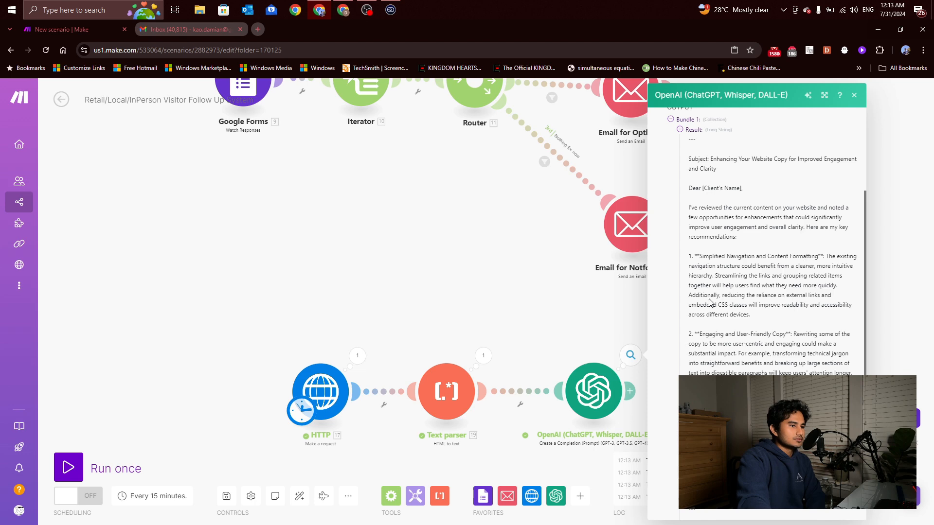
End the OpenAI user prompt with 'provide only the body of the email (those 2 paragraphs only).' and confirm
{"action": "left_click", "coordinate": [596, 387]}
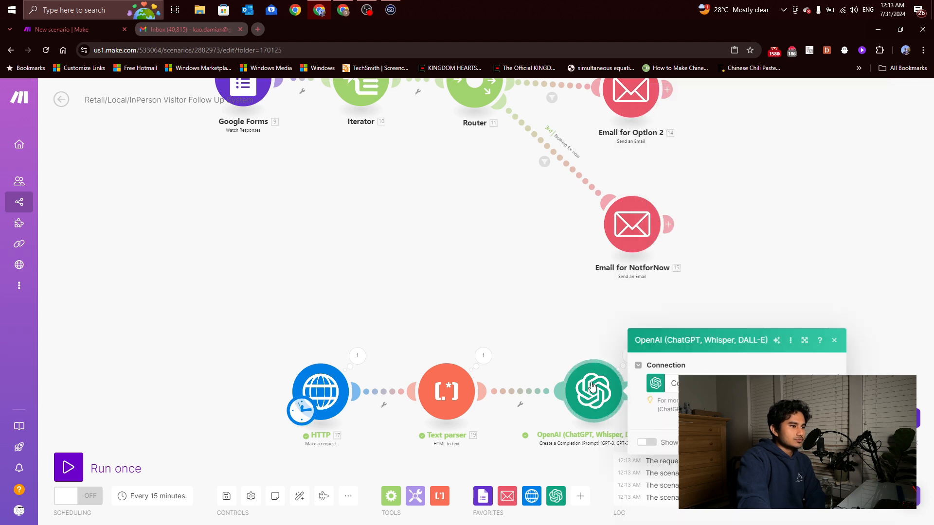
{"action": "scroll", "coordinate": [713, 339], "scroll_direction": "down", "scroll_amount": 3}
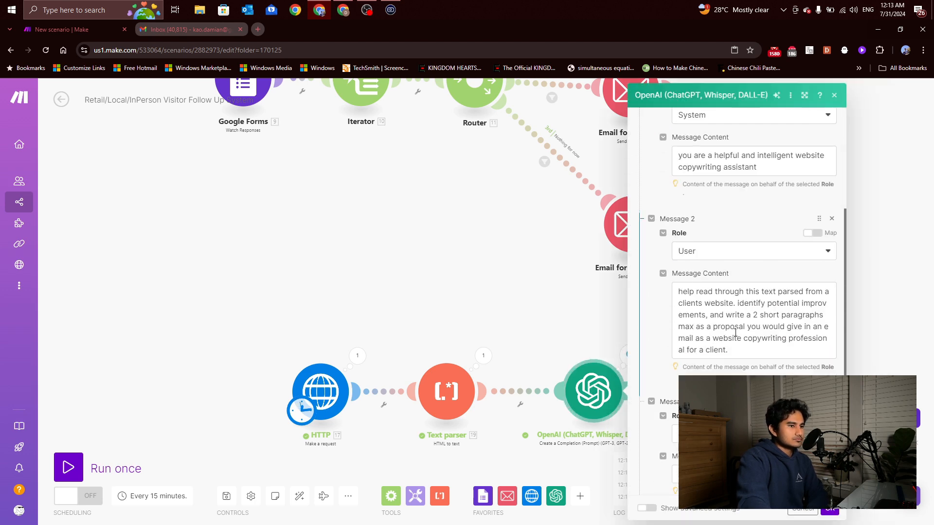
{"action": "left_click", "coordinate": [744, 350]}
{"action": "type", "text": "pr"}
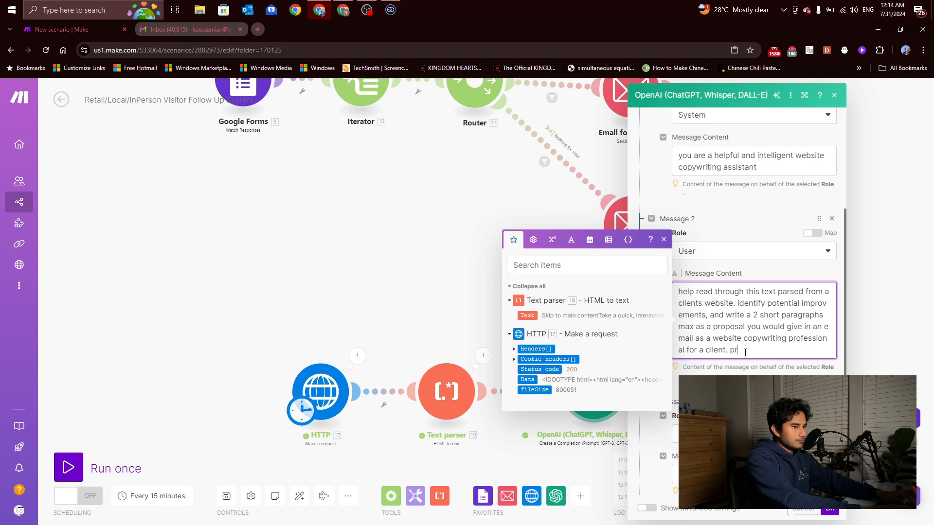
{"action": "type", "text": "ov"}
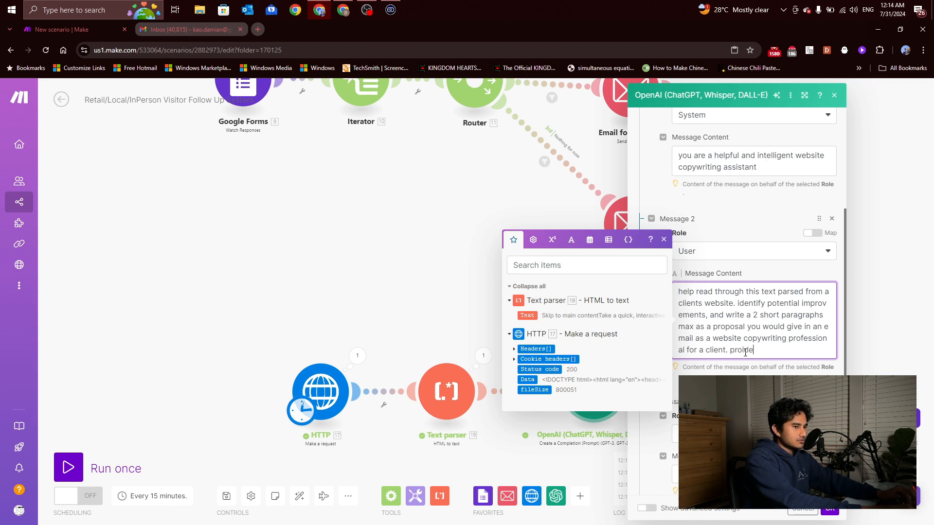
{"action": "type", "text": "ide"}
{"action": "key", "text": "BackSpace"}
{"action": "key", "text": "BackSpace"}
{"action": "key", "text": "BackSpace"}
{"action": "type", "text": "vide only the "}
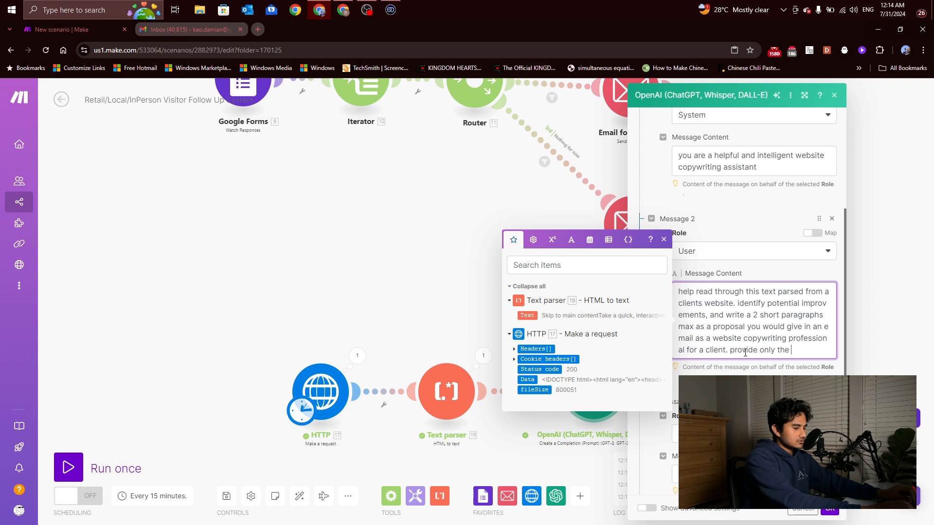
{"action": "type", "text": "body of theg e"}
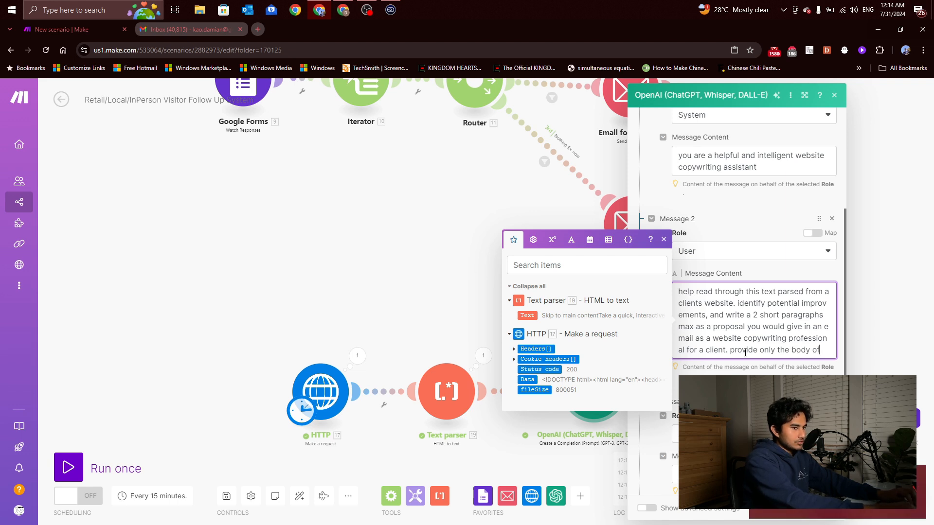
{"action": "key", "text": "BackSpace"}
{"action": "key", "text": "BackSpace"}
{"action": "key", "text": "BackSpace"}
{"action": "key", "text": "BackSpace"}
{"action": "key", "text": "BackSpace"}
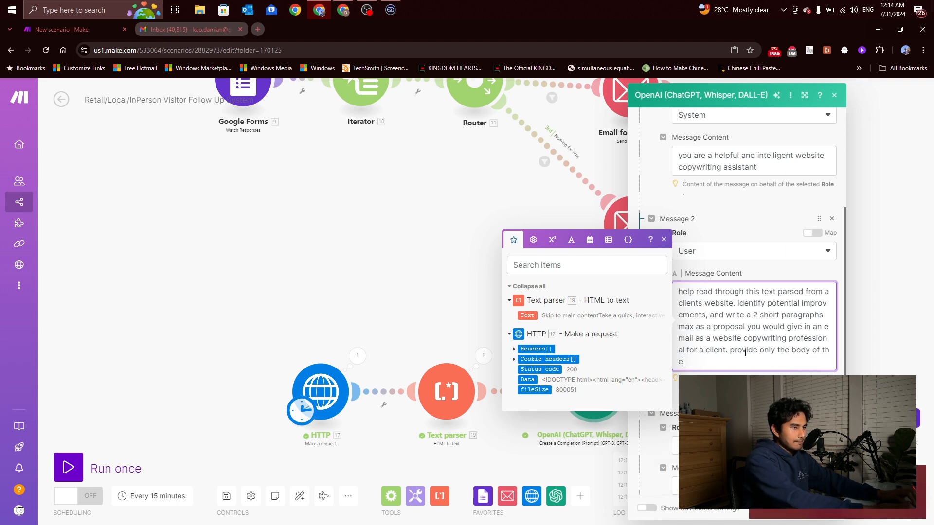
{"action": "type", "text": "email, and mothi"}
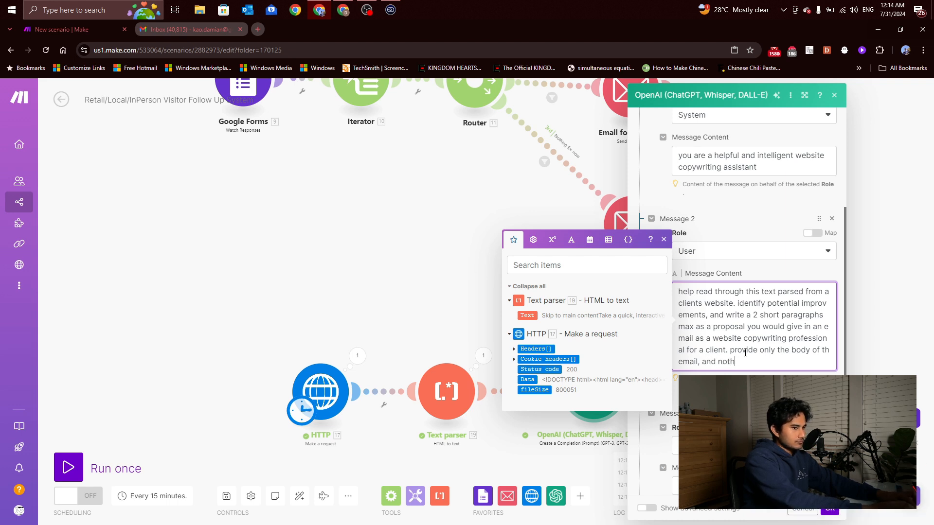
{"action": "key", "text": "BackSpace"}
{"action": "key", "text": "BackSpace"}
{"action": "key", "text": "BackSpace"}
{"action": "key", "text": "BackSpace"}
{"action": "key", "text": "BackSpace"}
{"action": "key", "text": "BackSpace"}
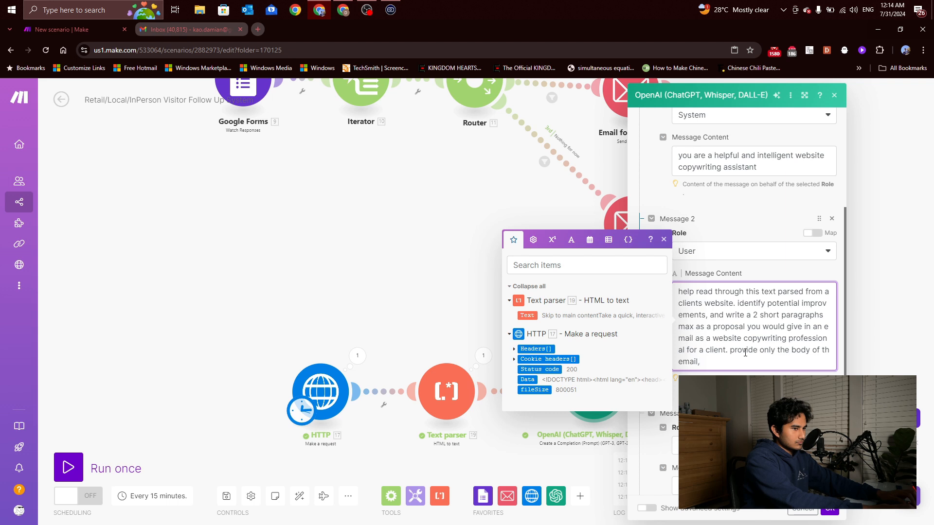
{"action": "type", "text": "those 2 paragraphs on"}
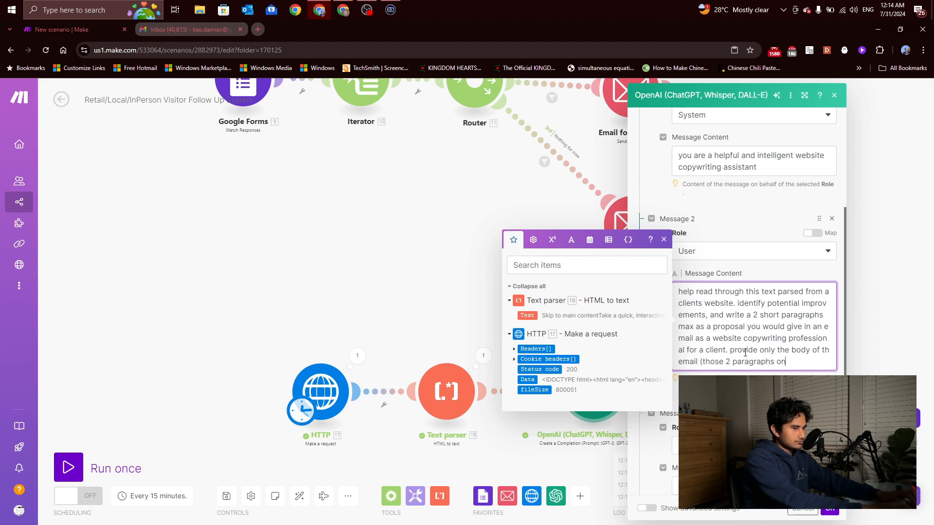
{"action": "type", "text": "ly)(."}
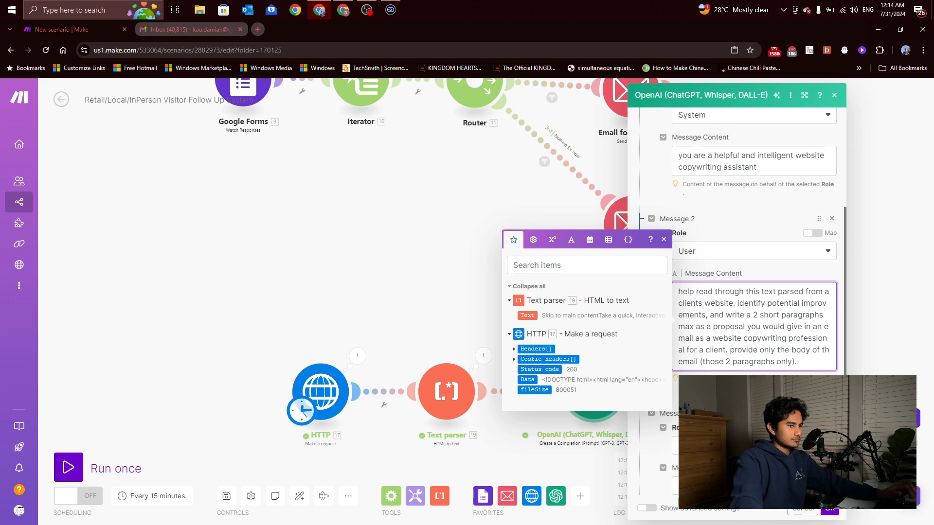
{"action": "left_click", "coordinate": [830, 510]}
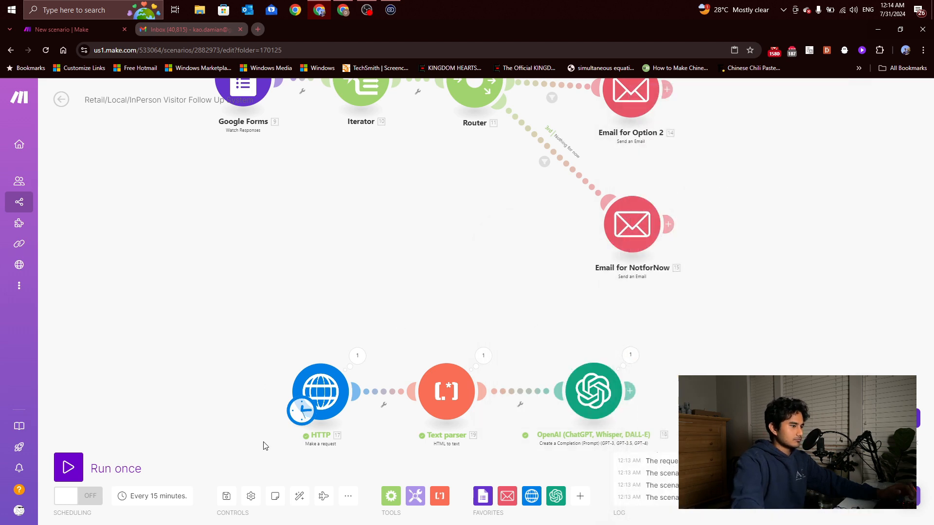
Run the scenario once and read the OpenAI result's two body paragraphs
{"action": "left_click", "coordinate": [57, 468]}
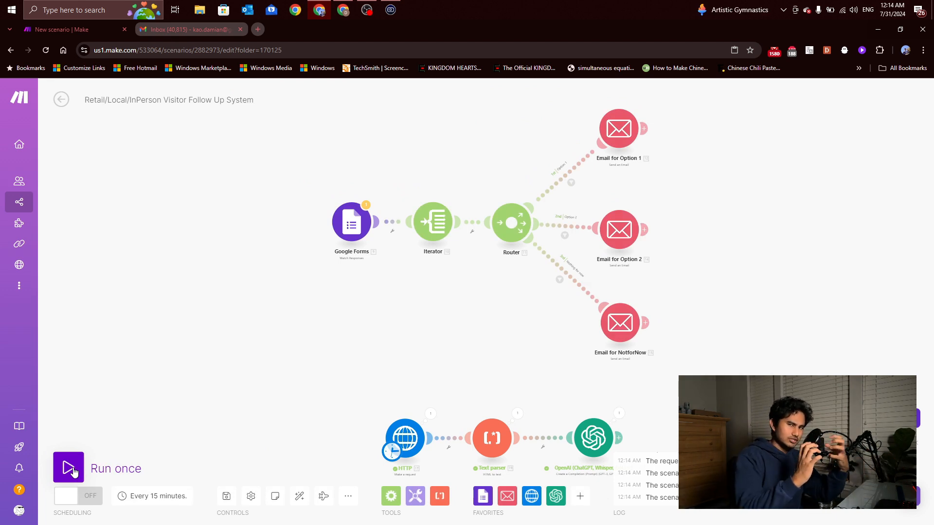
{"action": "left_click", "coordinate": [619, 413]}
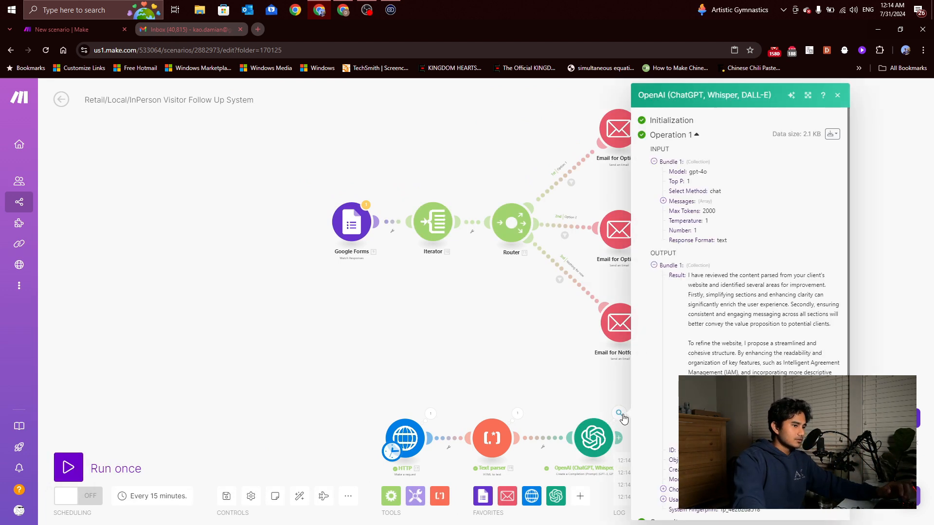
{"action": "scroll", "coordinate": [701, 366], "scroll_direction": "down", "scroll_amount": 1}
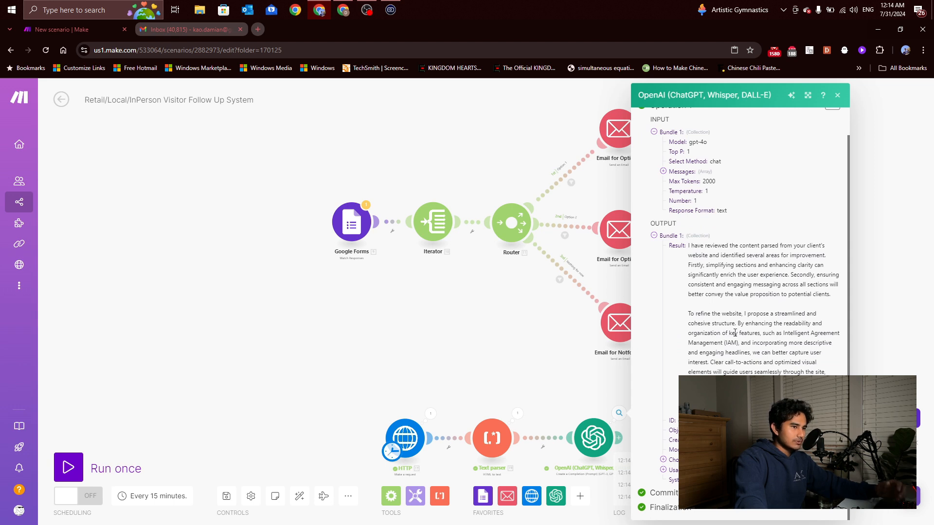
{"action": "left_click", "coordinate": [537, 384]}
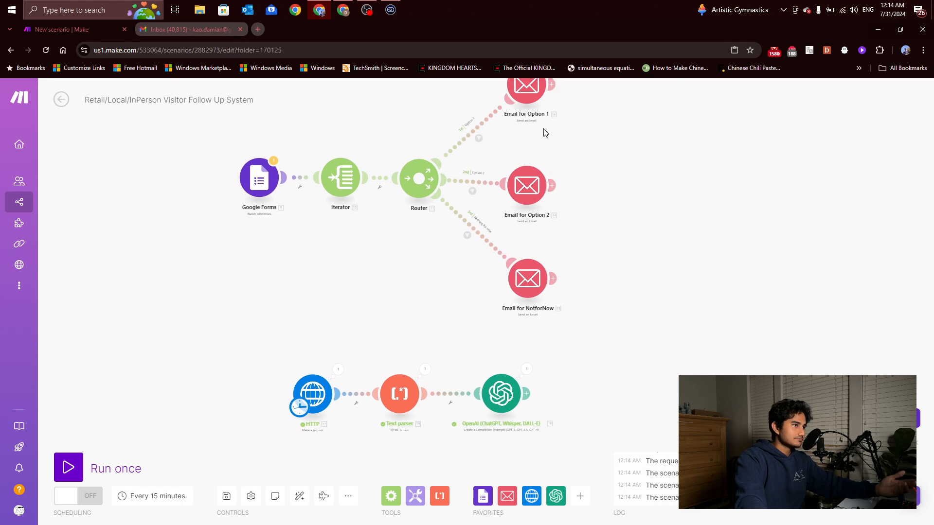
Clone Email for Option 1 and attach the copy after the OpenAI module
{"action": "right_click", "coordinate": [528, 87]}
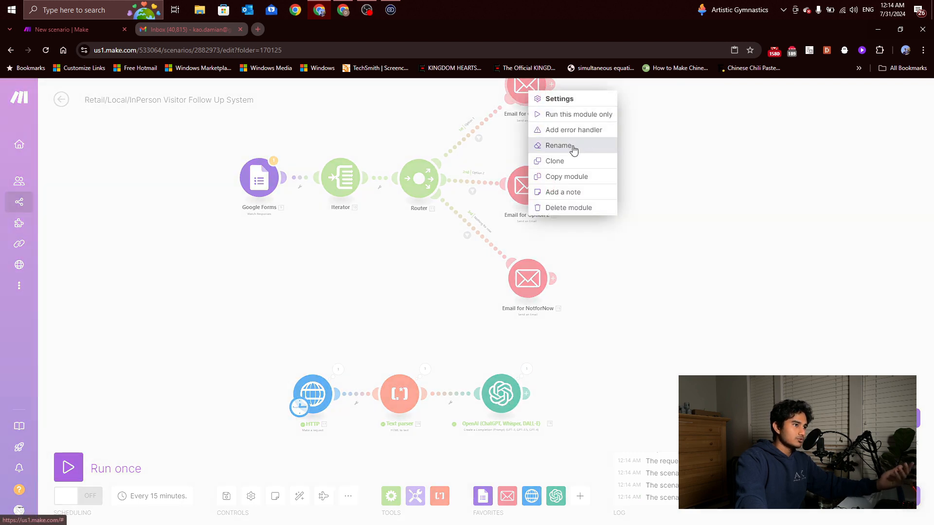
{"action": "left_click", "coordinate": [564, 160]}
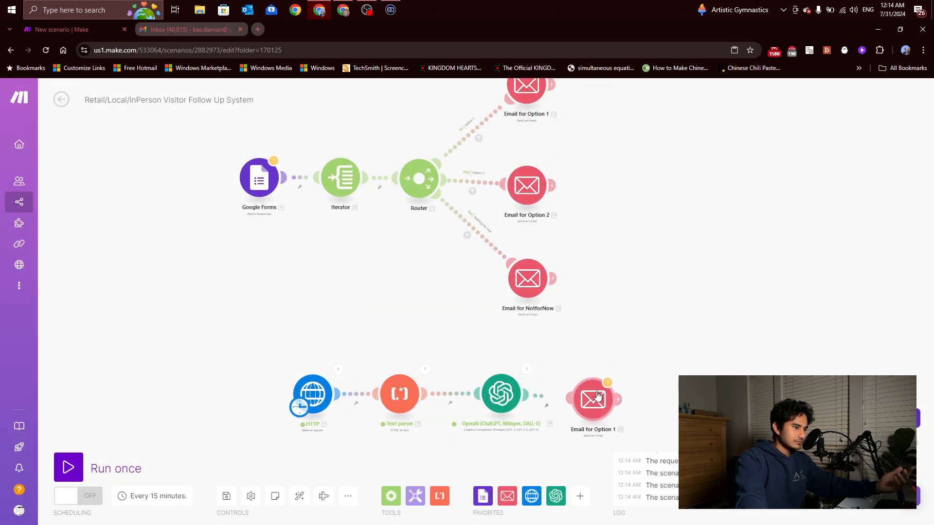
{"action": "left_click", "coordinate": [593, 388]}
{"action": "scroll", "coordinate": [655, 381], "scroll_direction": "down", "scroll_amount": 5}
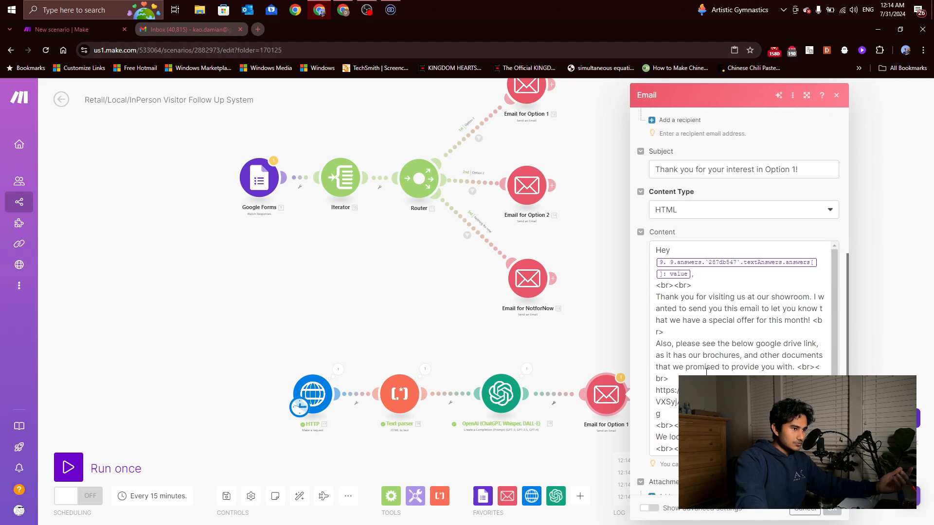
Insert the OpenAI 18. Result followed by <br><br> into the cloned email's content after the offer sentence
{"action": "left_click", "coordinate": [664, 334]}
{"action": "key", "text": "Return"}
{"action": "key", "text": "Return"}
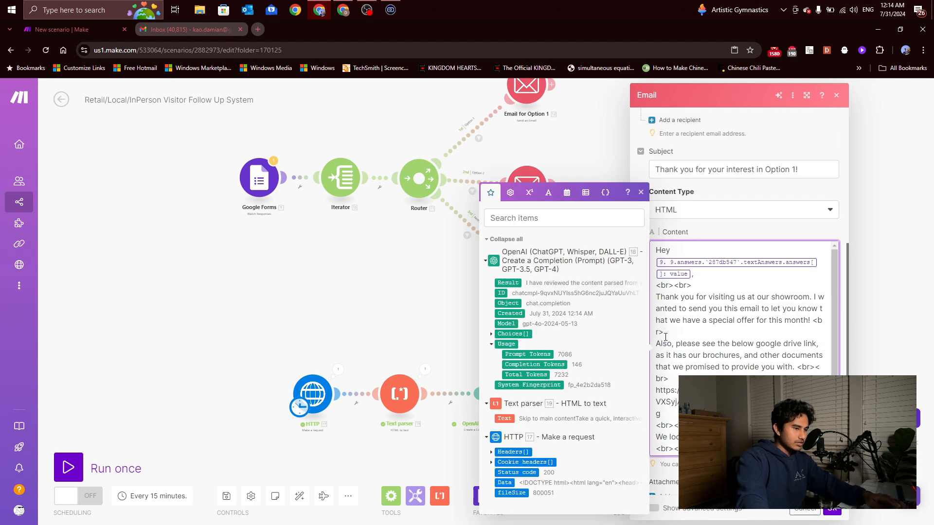
{"action": "left_click", "coordinate": [504, 419]}
{"action": "key", "text": "BackSpace"}
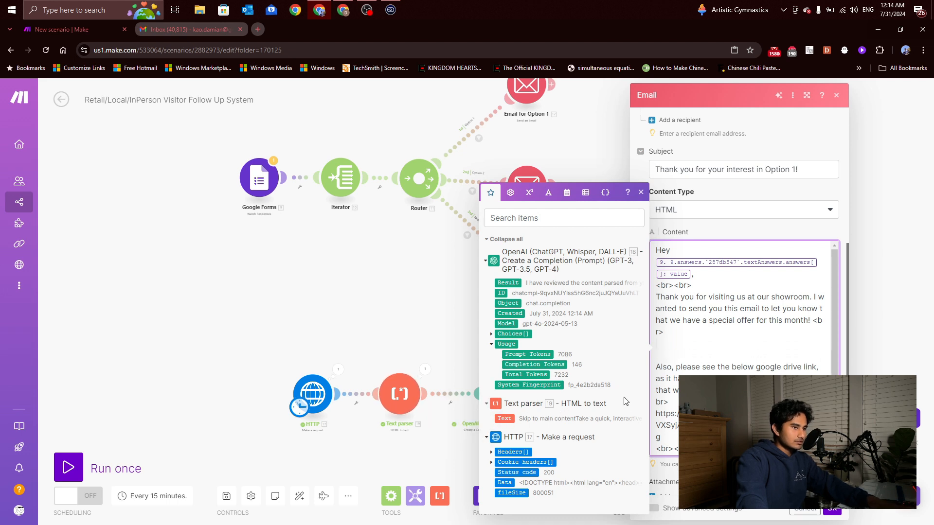
{"action": "left_click", "coordinate": [513, 283]}
{"action": "left_click", "coordinate": [675, 357]}
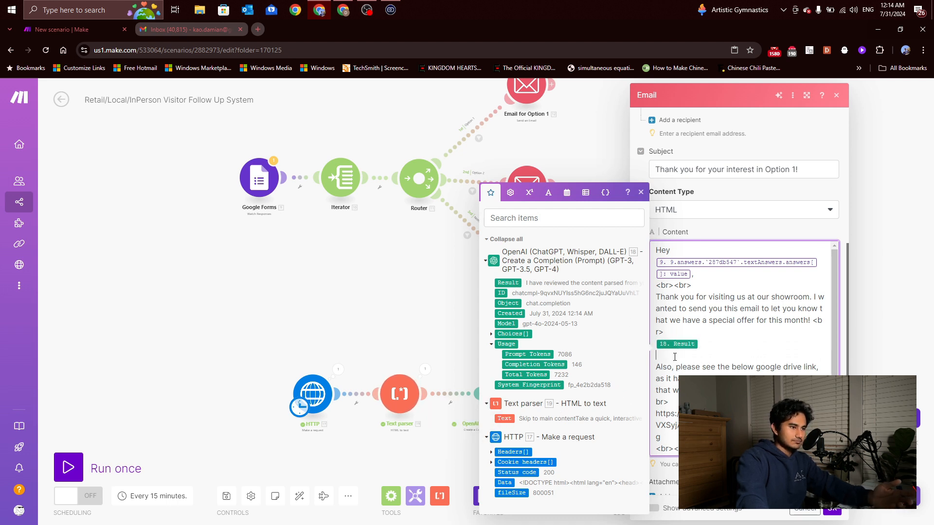
{"action": "type", "text": "<br"}
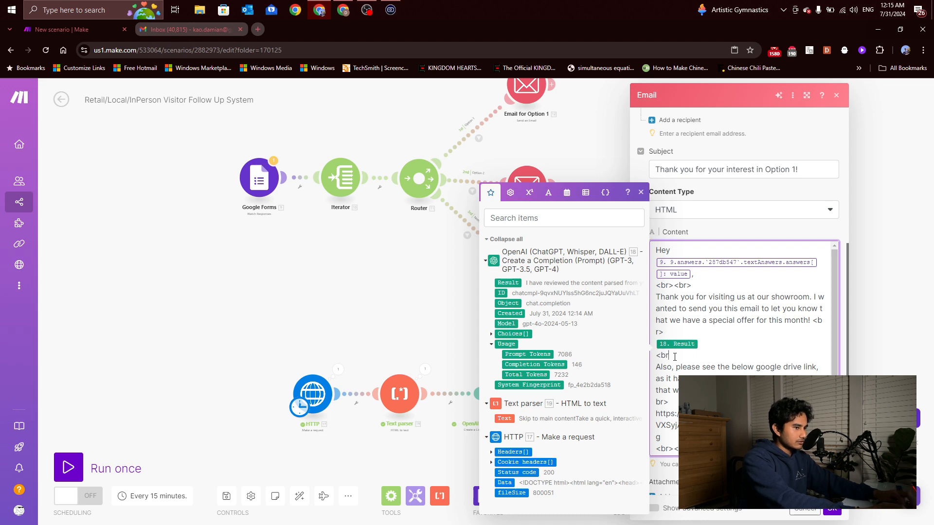
{"action": "type", "text": "><br>"}
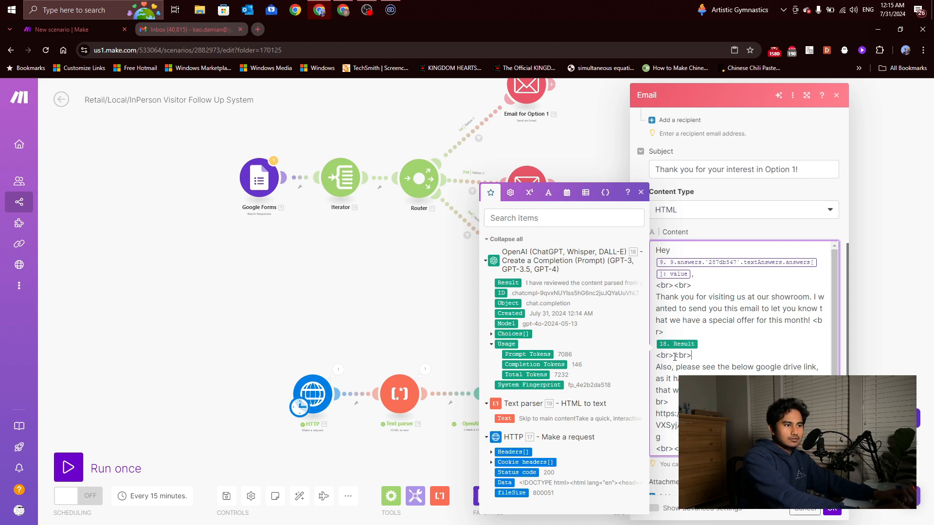
{"action": "left_click", "coordinate": [832, 508]}
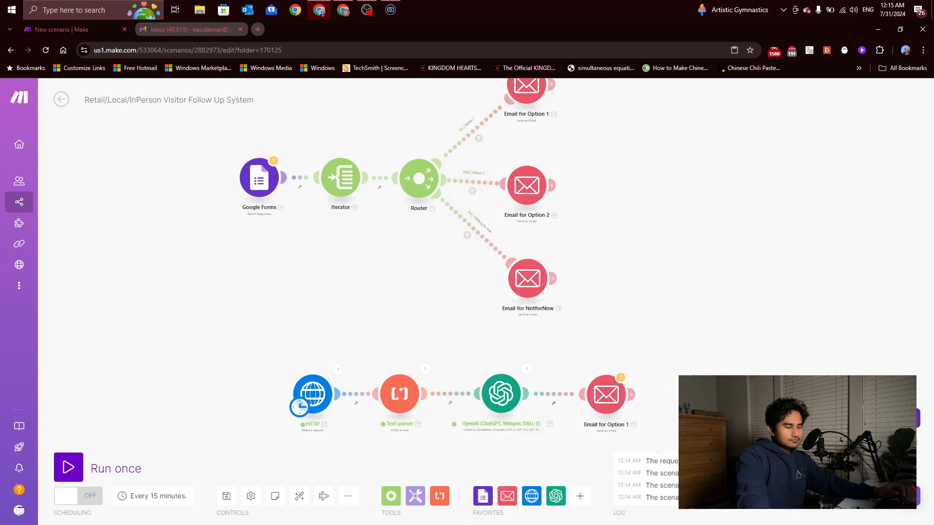
{"action": "left_click", "coordinate": [502, 393]}
{"action": "scroll", "coordinate": [627, 370], "scroll_direction": "down", "scroll_amount": 5}
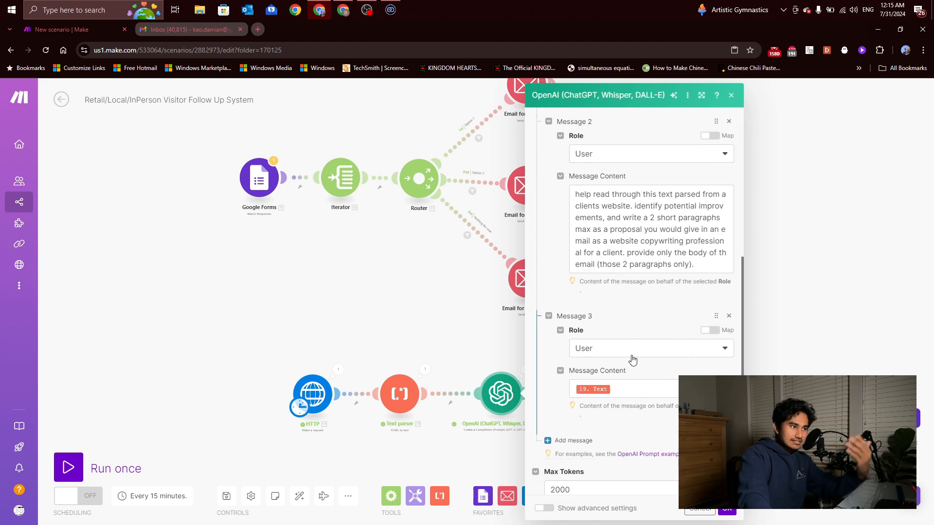
{"action": "scroll", "coordinate": [632, 365], "scroll_direction": "up", "scroll_amount": 1}
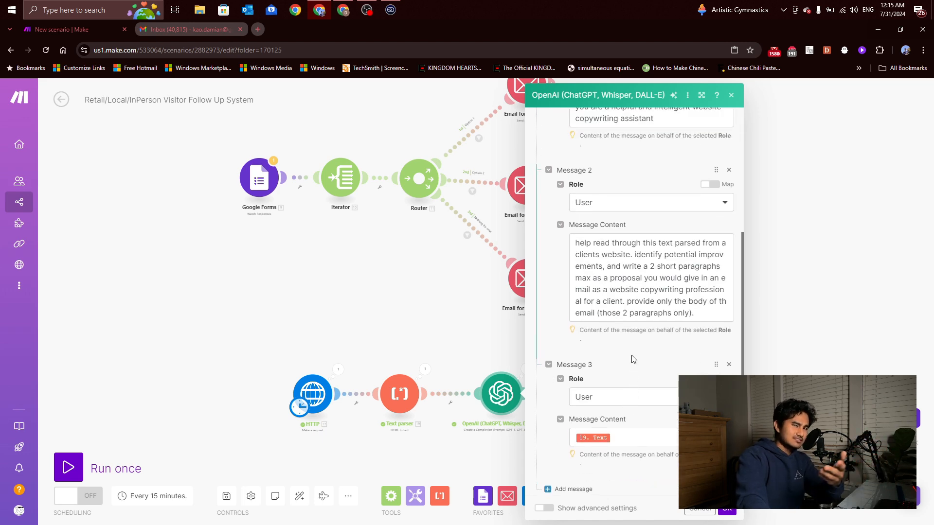
{"action": "left_click", "coordinate": [803, 365]}
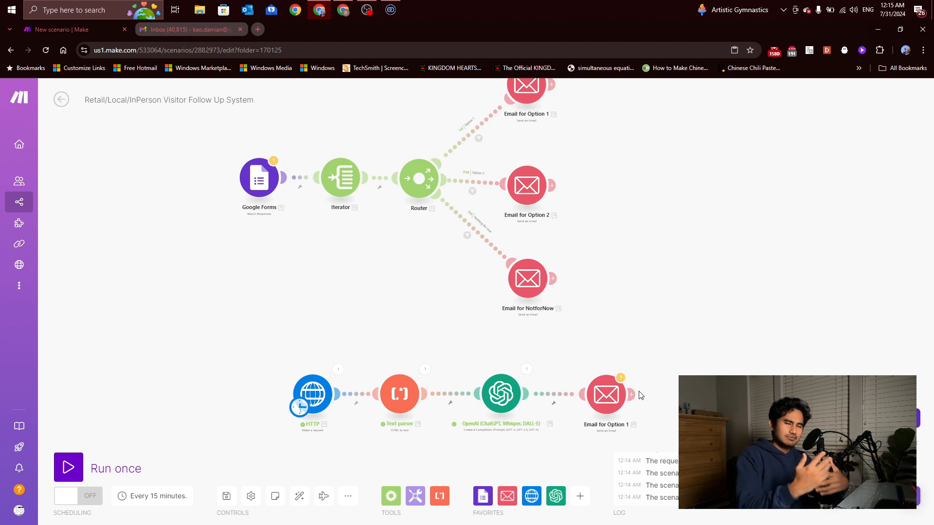
Move the HTTP module left on the bottom route and save the scenario despite the Google Forms warning
{"action": "left_click_drag", "start_coordinate": [306, 397], "coordinate": [269, 397]}
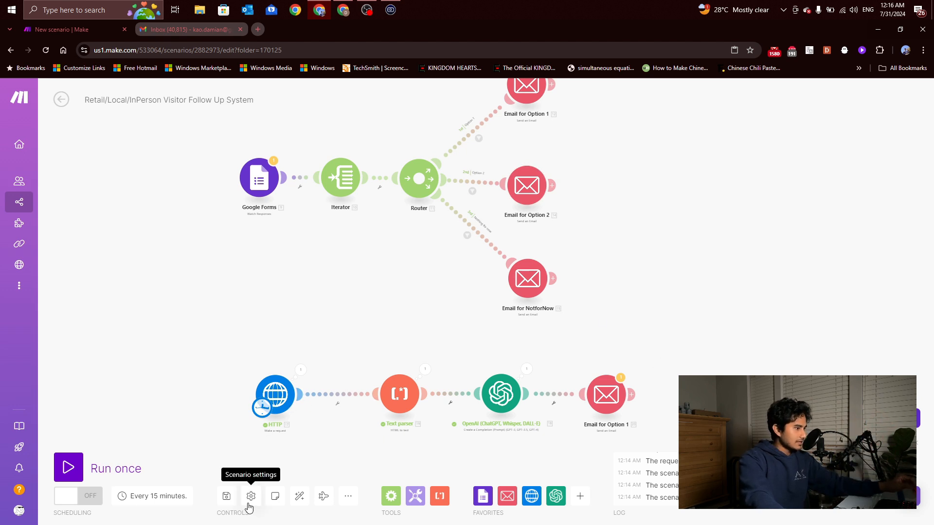
{"action": "left_click", "coordinate": [226, 496]}
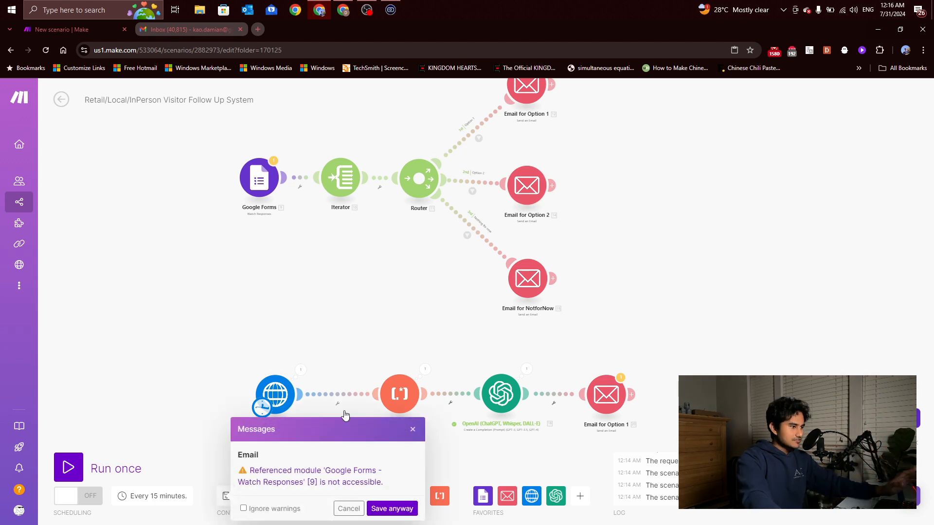
{"action": "left_click", "coordinate": [392, 508]}
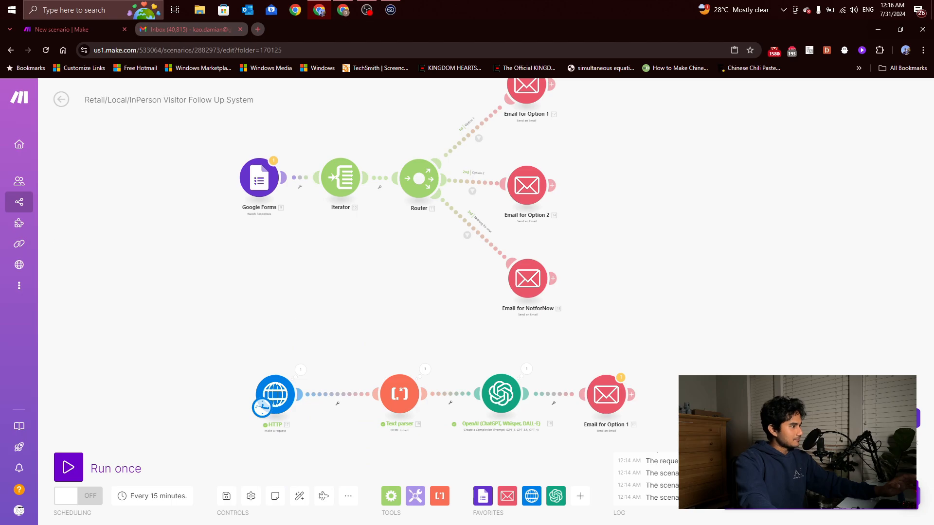